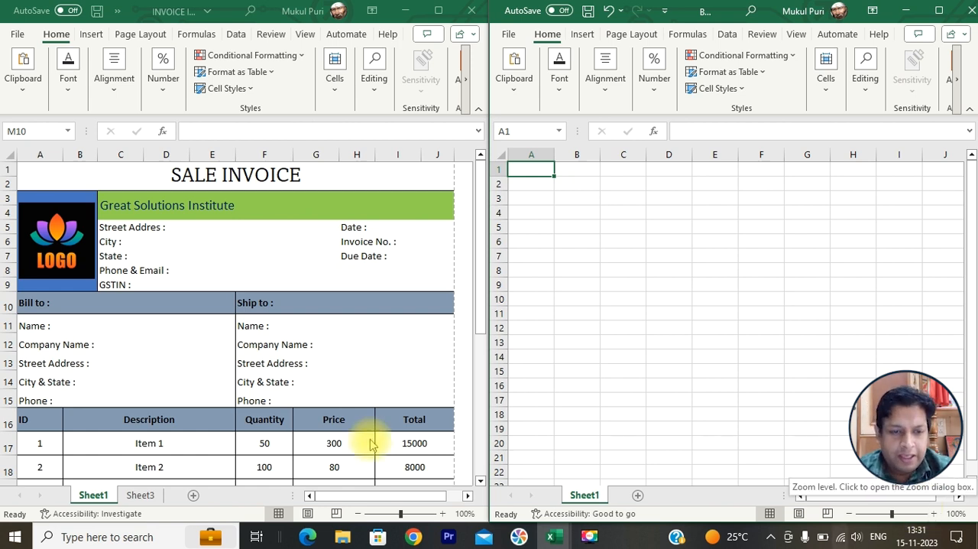
- Review the finished sale invoice from its title and company details down through the item table, totals, notes and signatory line
click(281, 176)
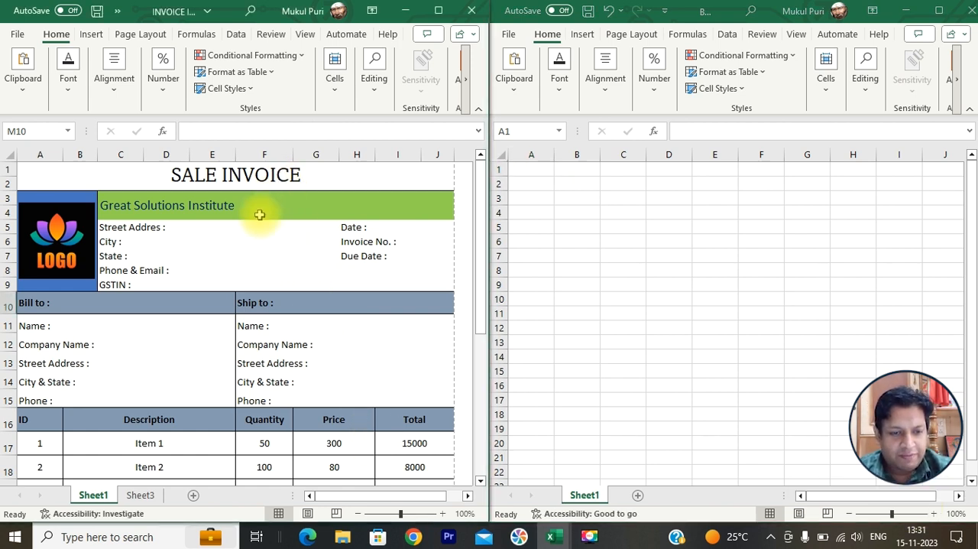
click(161, 217)
click(157, 240)
scroll(143, 285, down, 2)
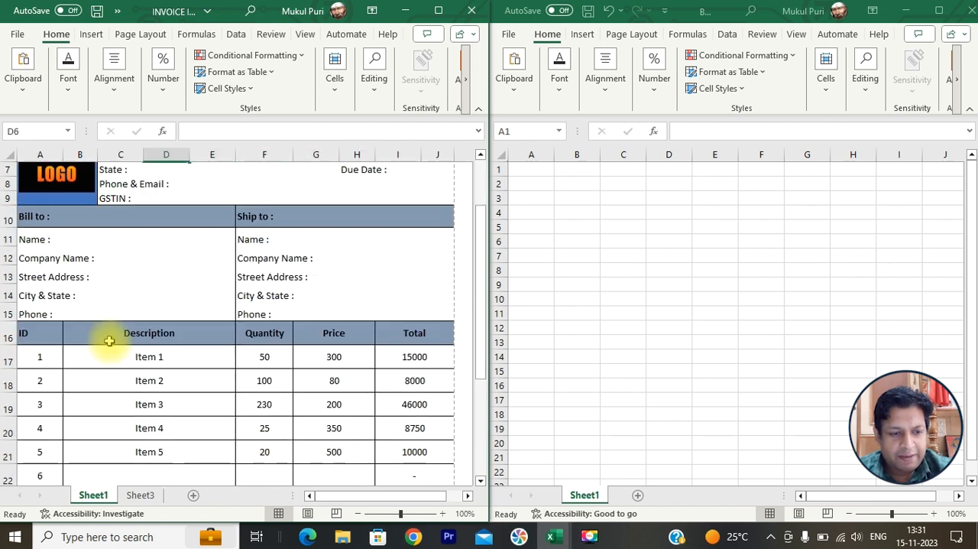
click(91, 277)
click(253, 274)
scroll(253, 274, down, 1)
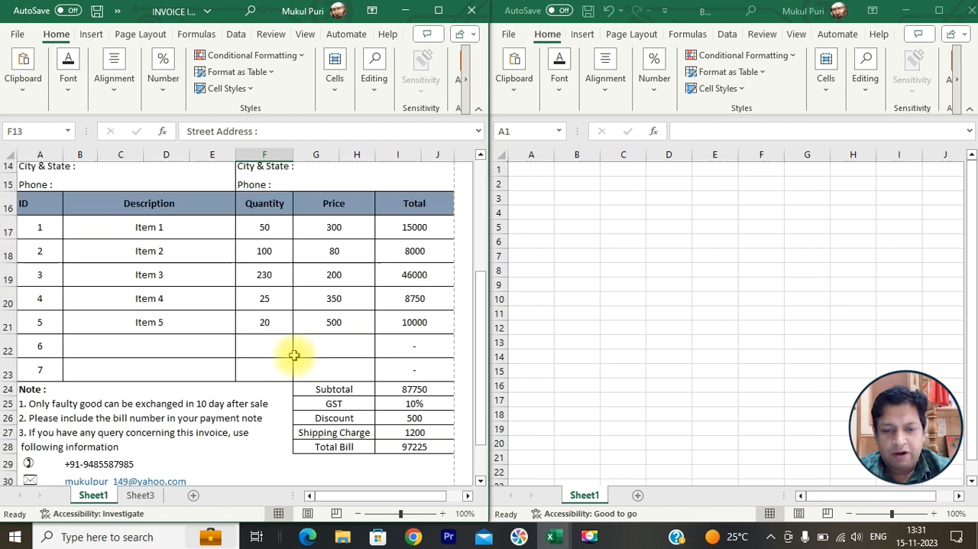
scroll(295, 351, down, 1)
scroll(361, 340, down, 1)
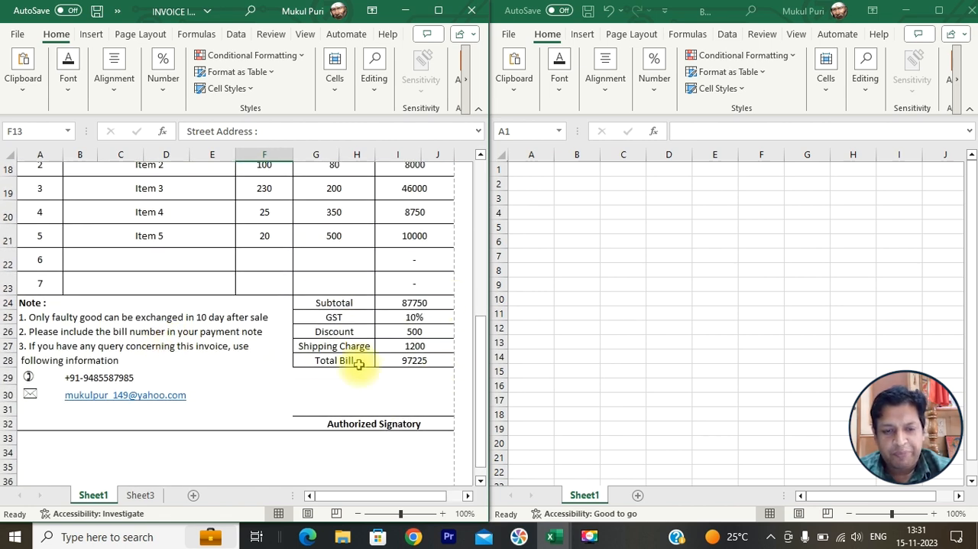
scroll(329, 278, up, 5)
scroll(328, 277, up, 1)
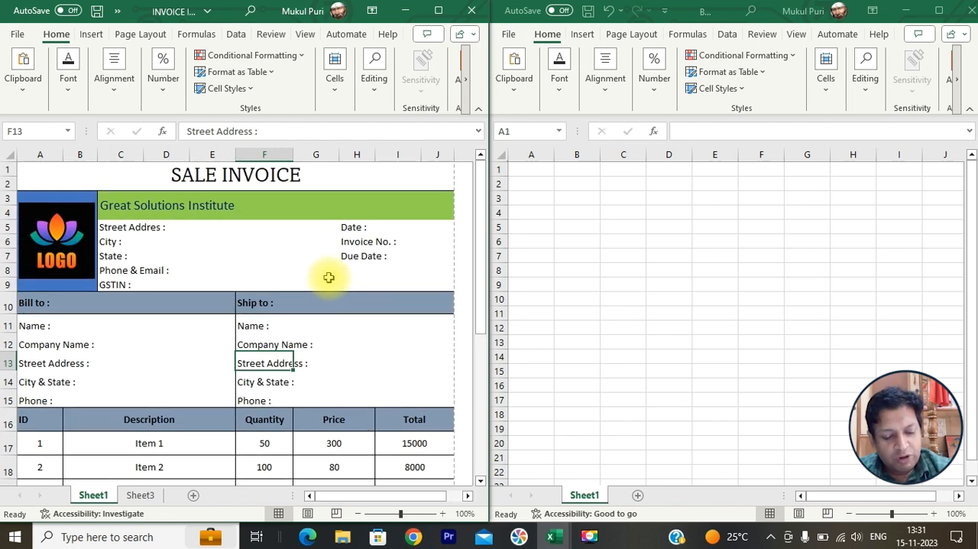
- Preview the finished invoice as a printed page and return to the sheet
key(ctrl+p)
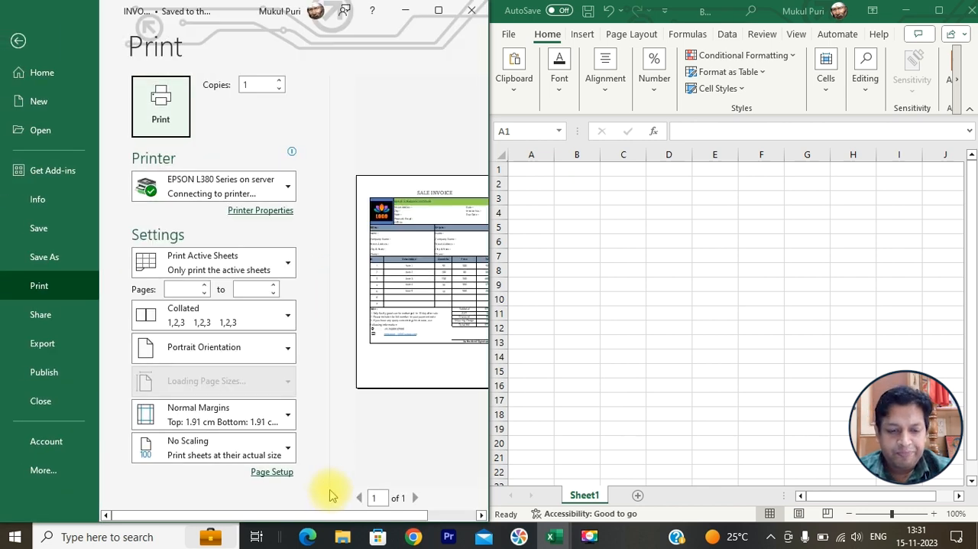
drag(350, 518, 399, 513)
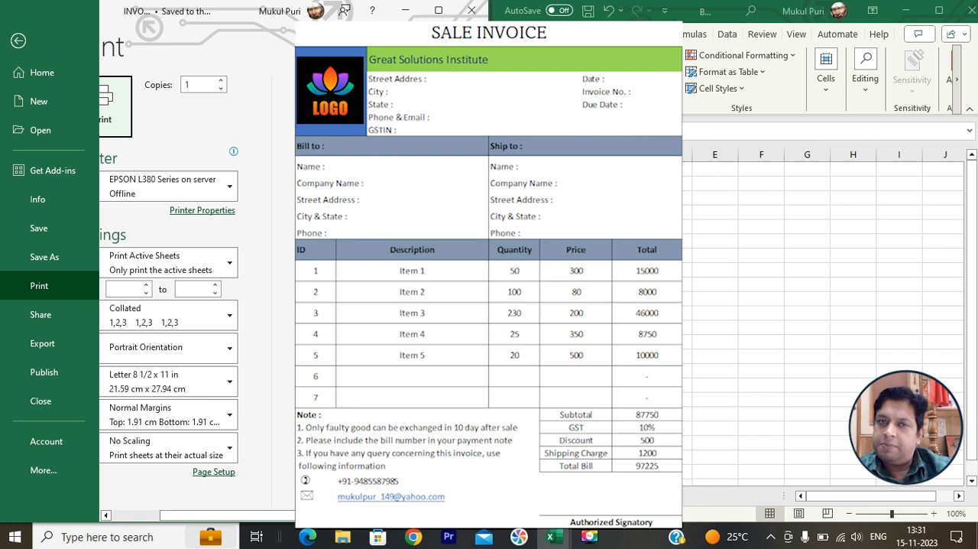
click(452, 341)
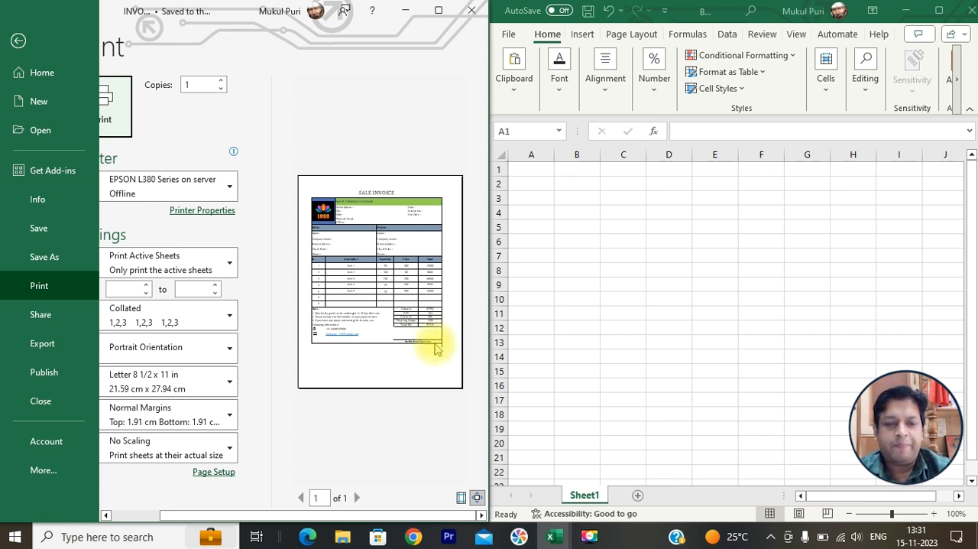
click(18, 42)
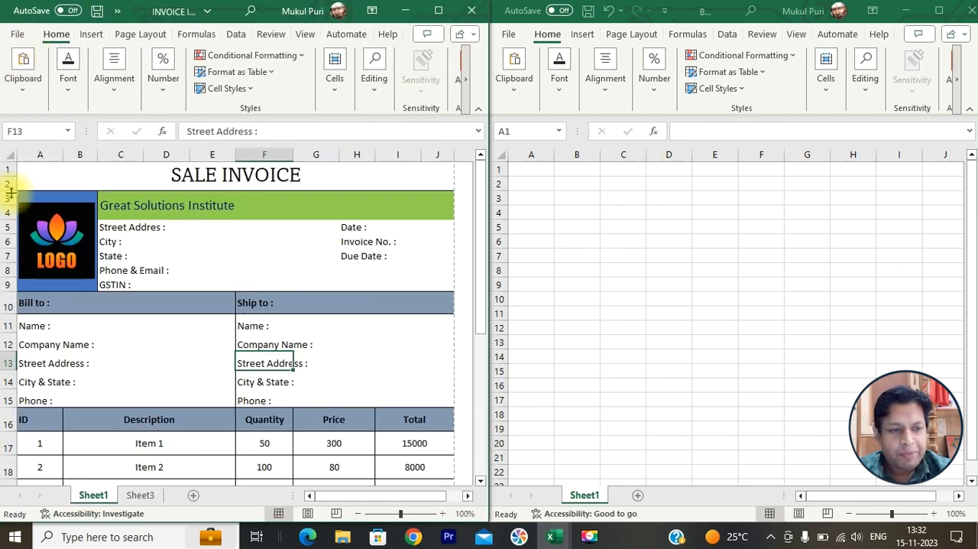
- Check the finished invoice's extent across columns A to J and down to its last row
click(33, 155)
drag(47, 155, 429, 156)
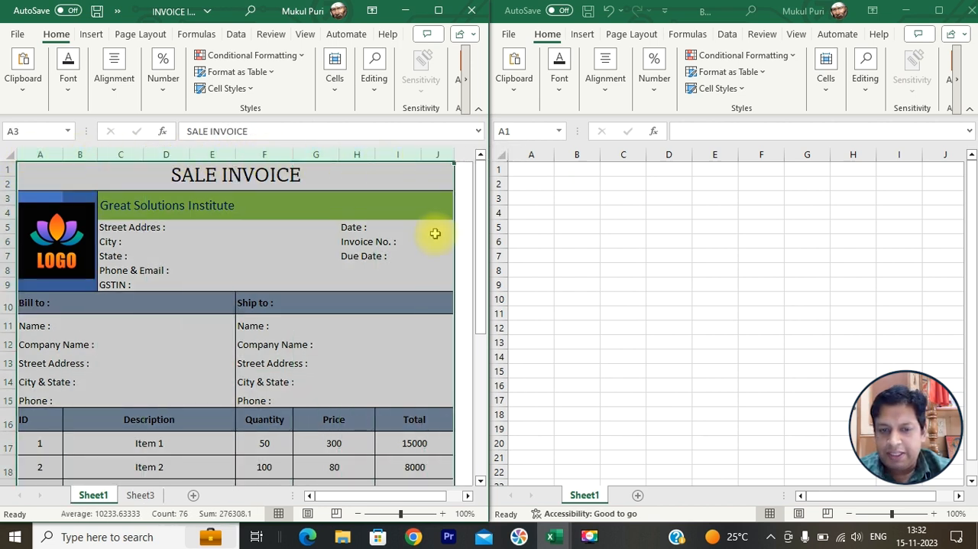
scroll(66, 279, down, 7)
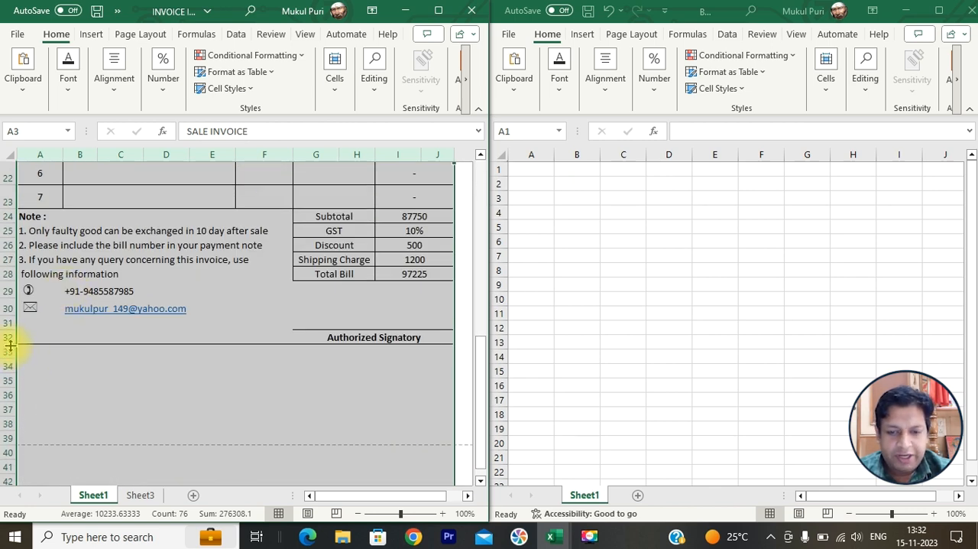
scroll(218, 313, up, 7)
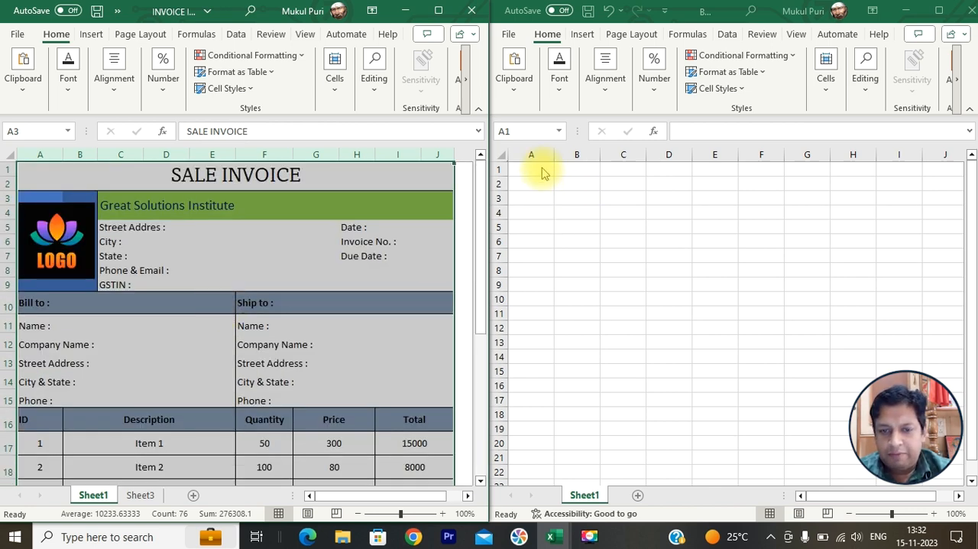
- Enter the title SALE INVOICE in A1 of the blank workbook and merge and center it across A1:J1
click(541, 173)
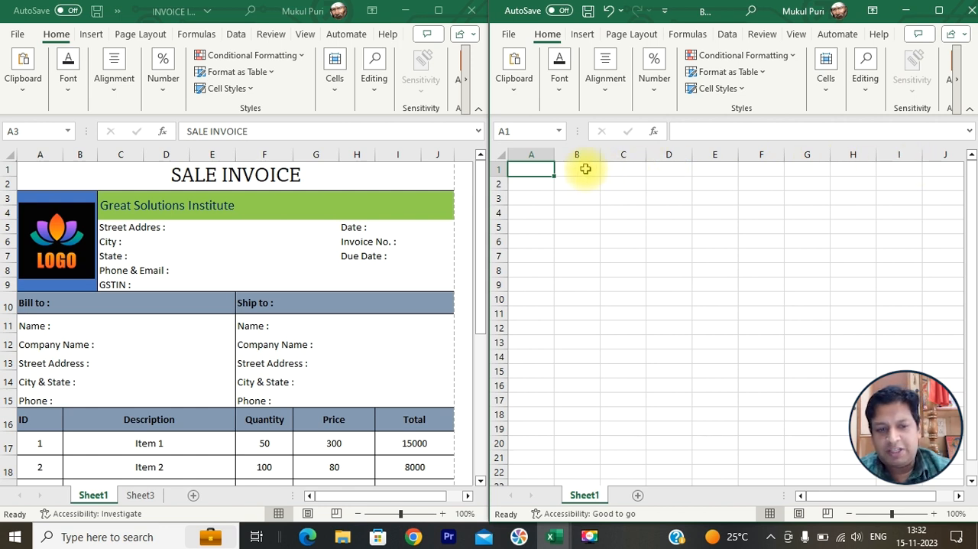
text(SALE INVOICE)
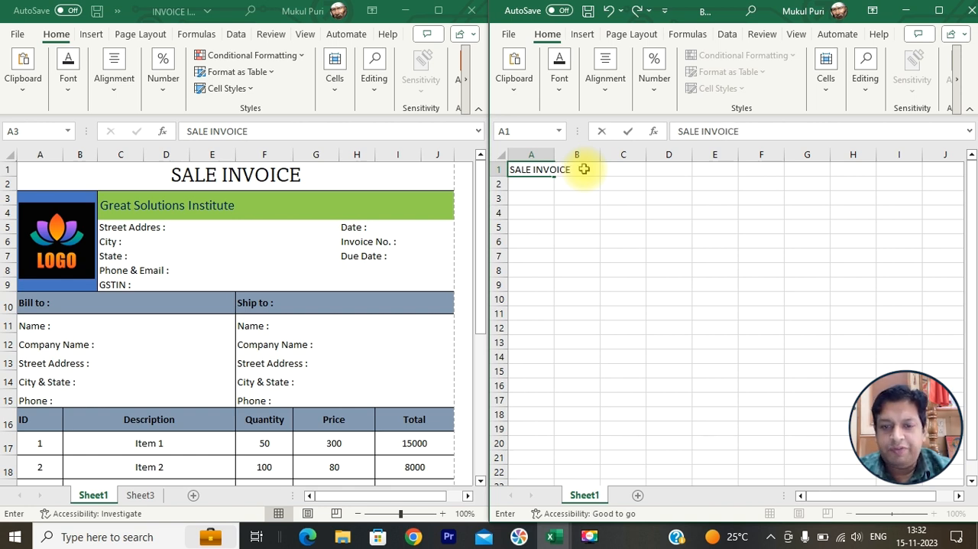
key(ctrl+Return)
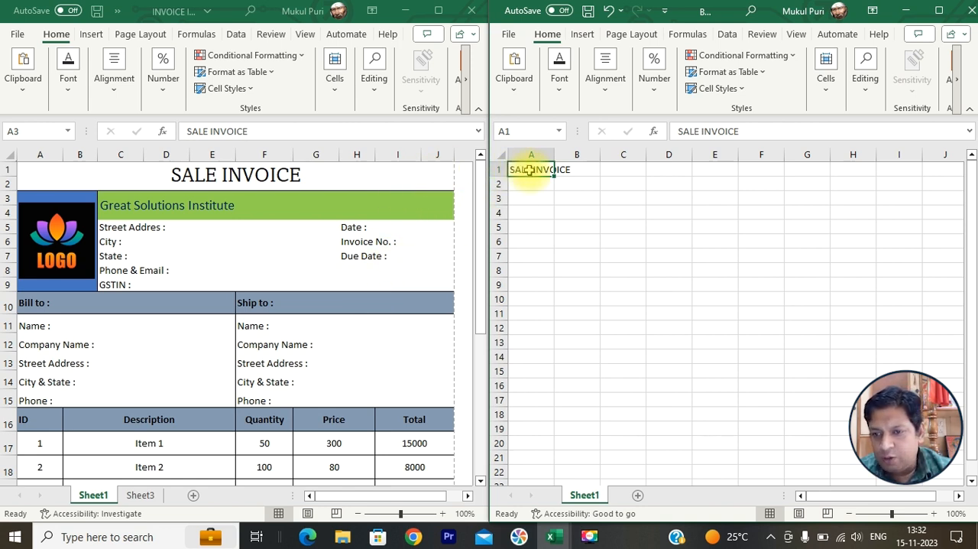
drag(530, 170, 936, 175)
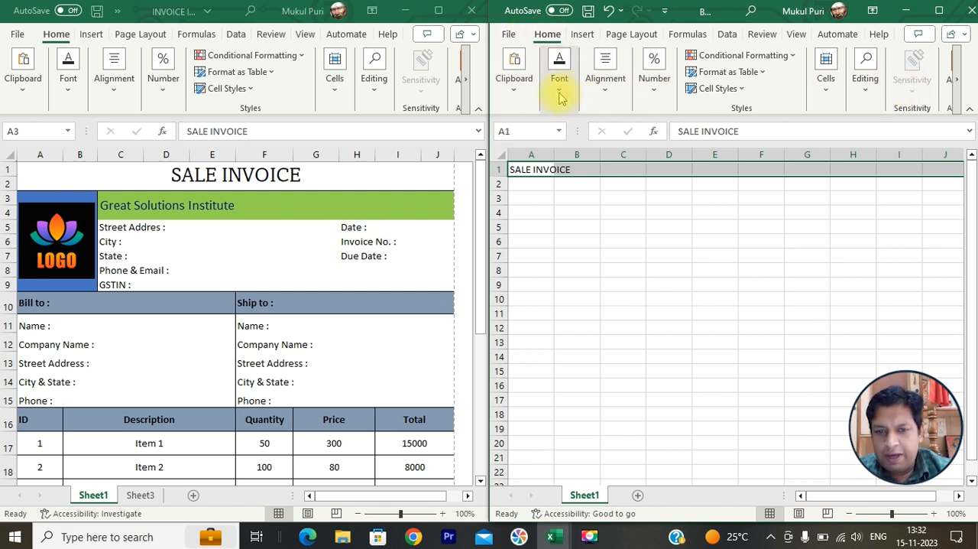
click(604, 83)
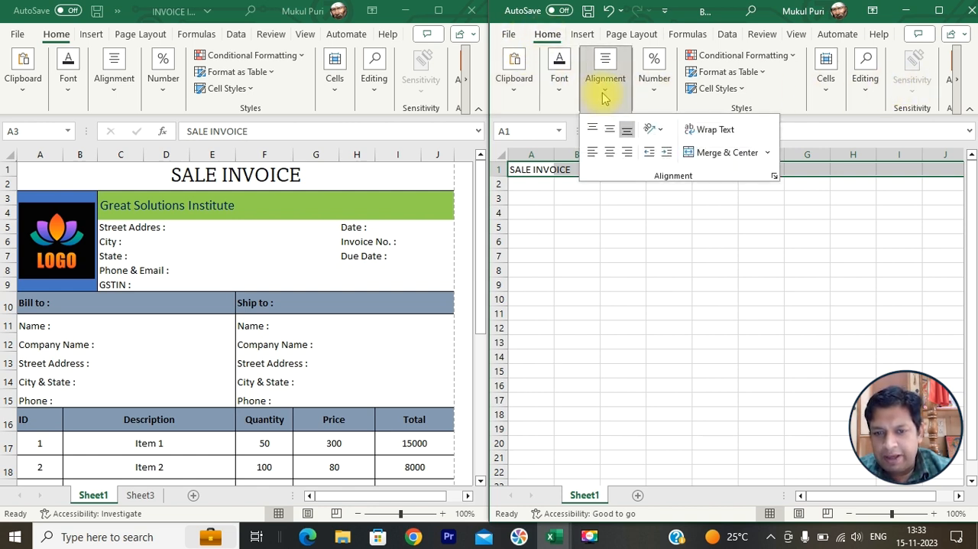
click(732, 155)
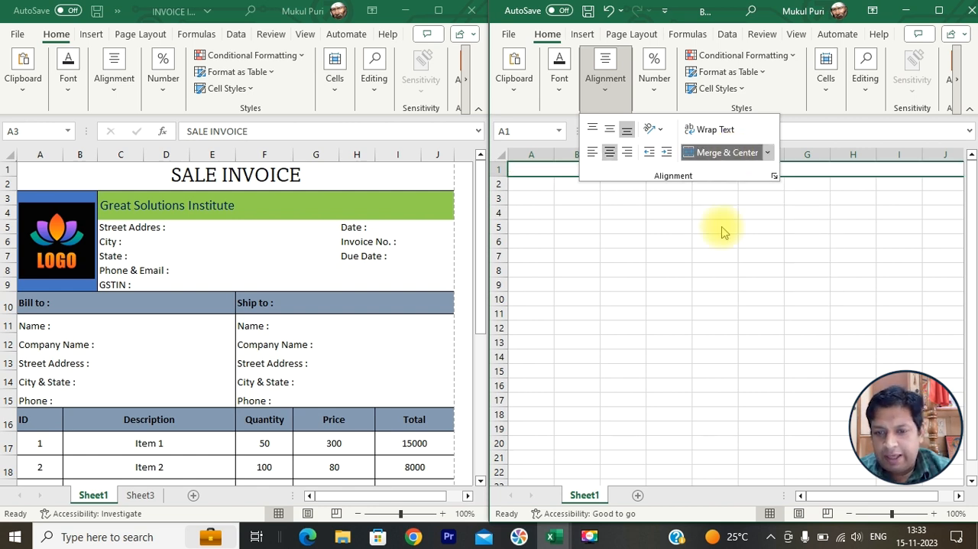
- Enlarge the SALE INVOICE title's font to size 20 and reduce it by one size step
click(561, 91)
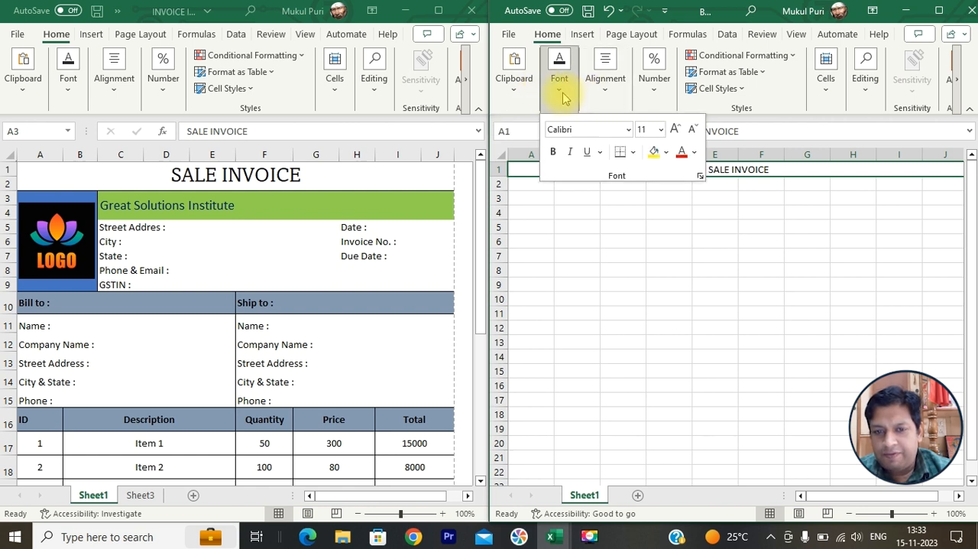
click(675, 130)
click(675, 130)
click(674, 130)
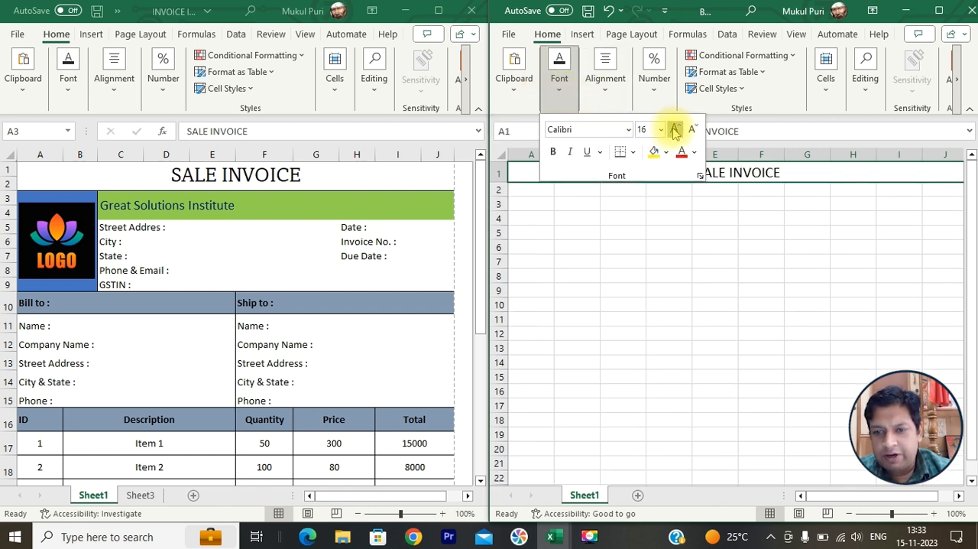
click(674, 130)
click(674, 129)
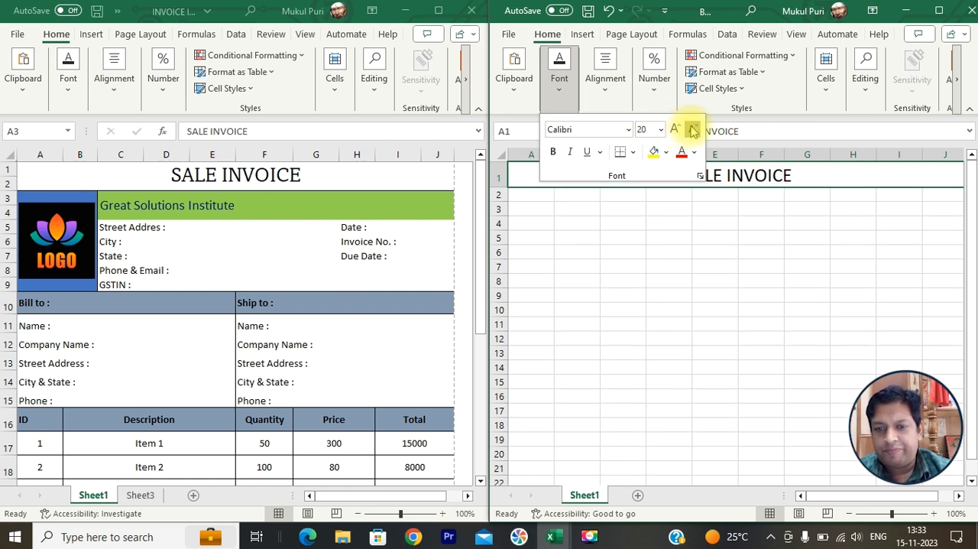
click(692, 128)
click(518, 192)
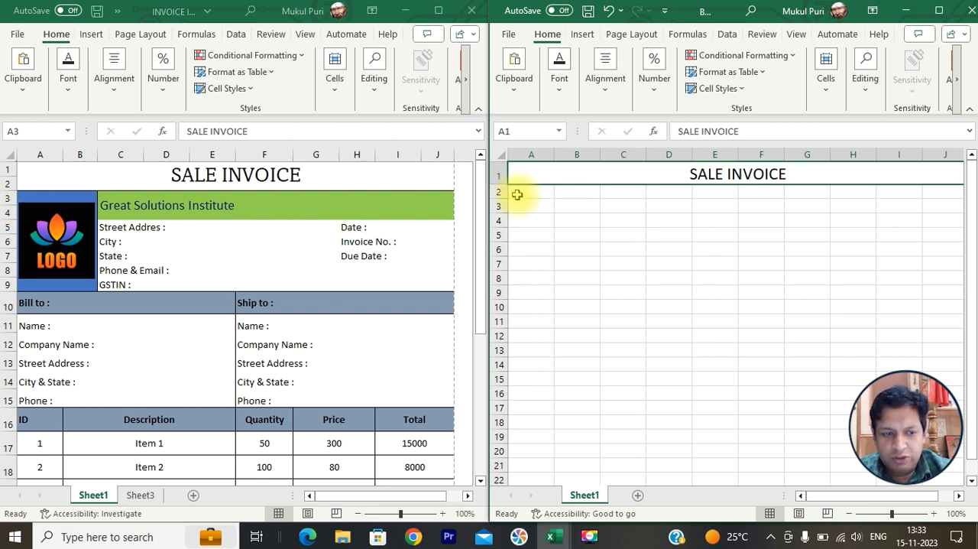
- Compare the title's row span with the finished invoice and re-merge and center the new title across A1:J2
drag(518, 194, 565, 255)
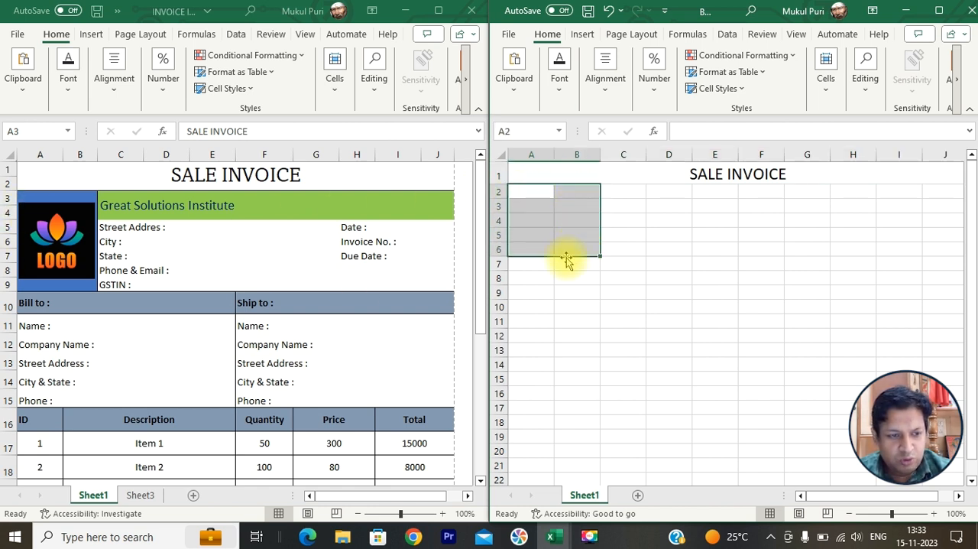
click(27, 172)
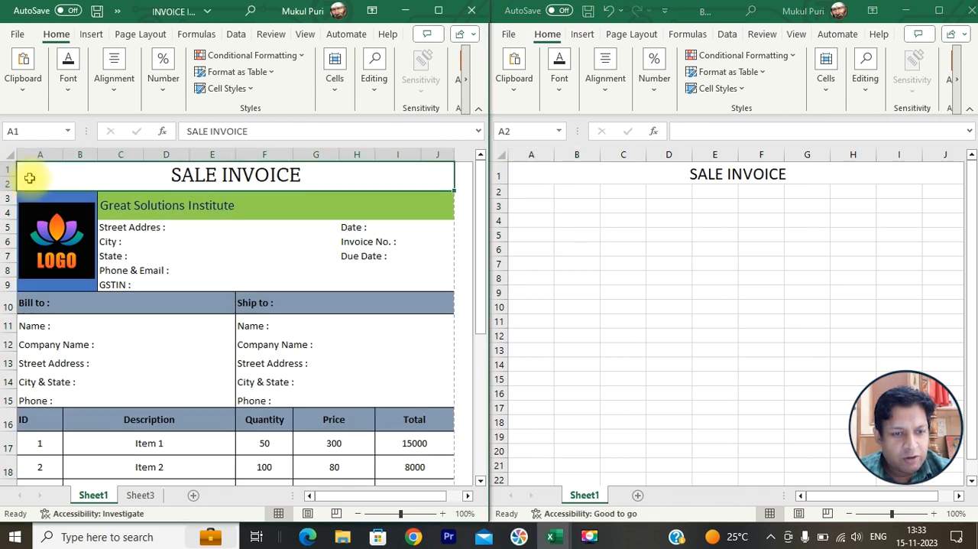
click(537, 187)
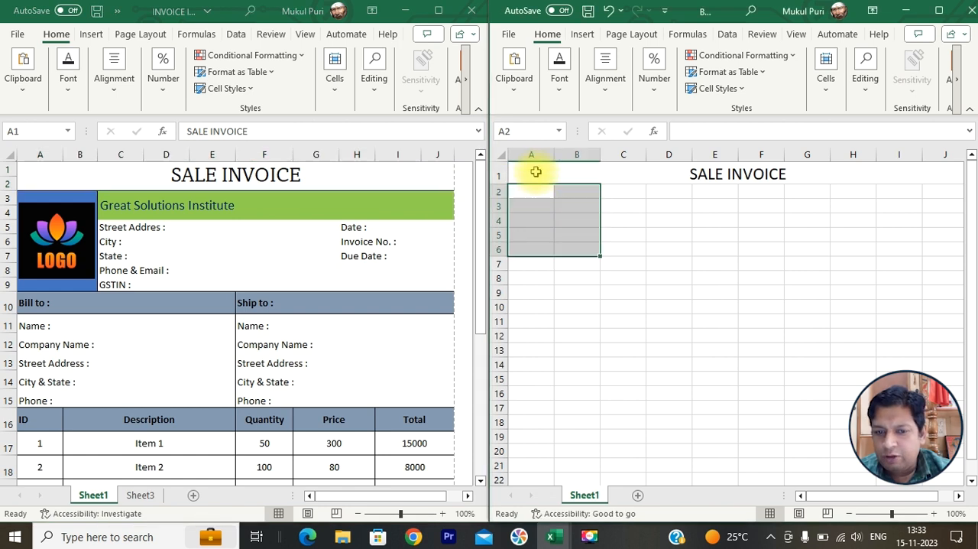
click(536, 186)
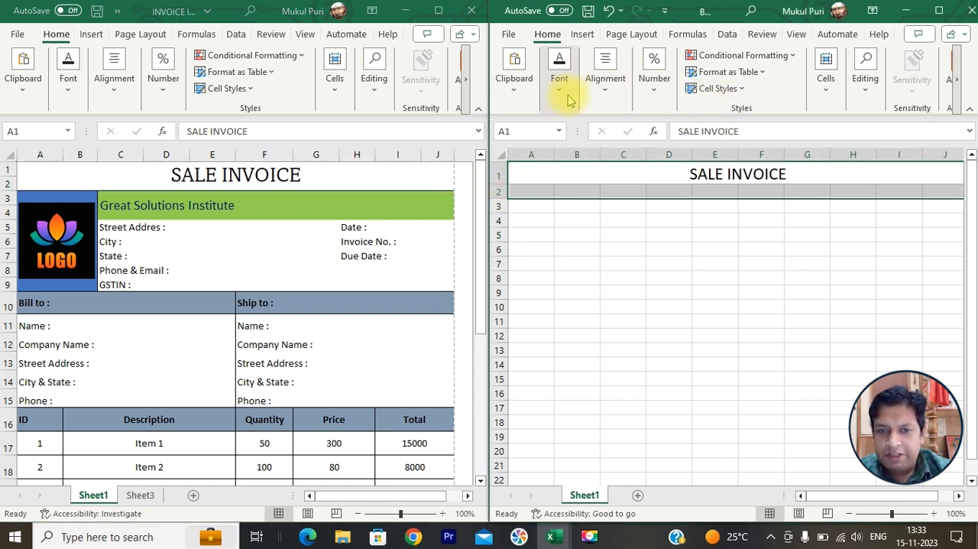
click(605, 77)
click(730, 157)
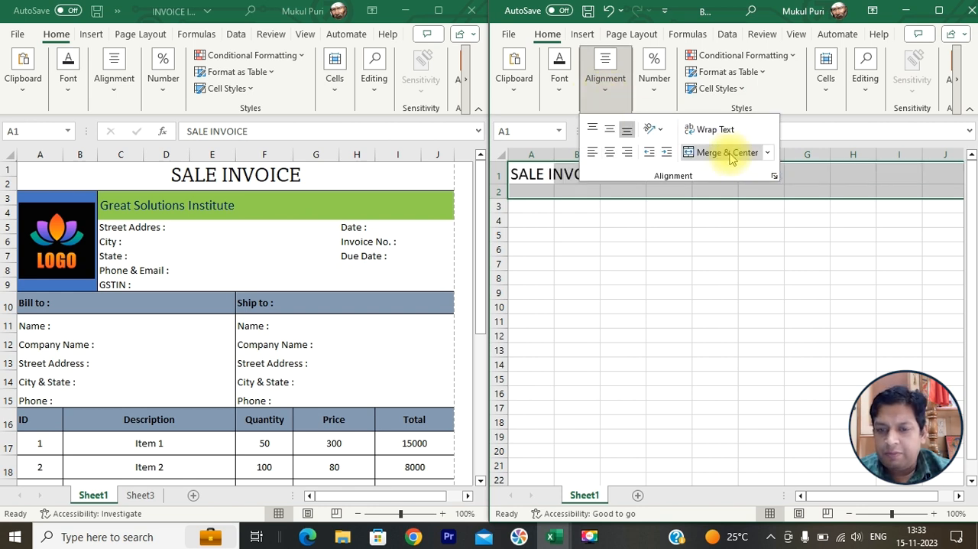
click(730, 156)
click(745, 202)
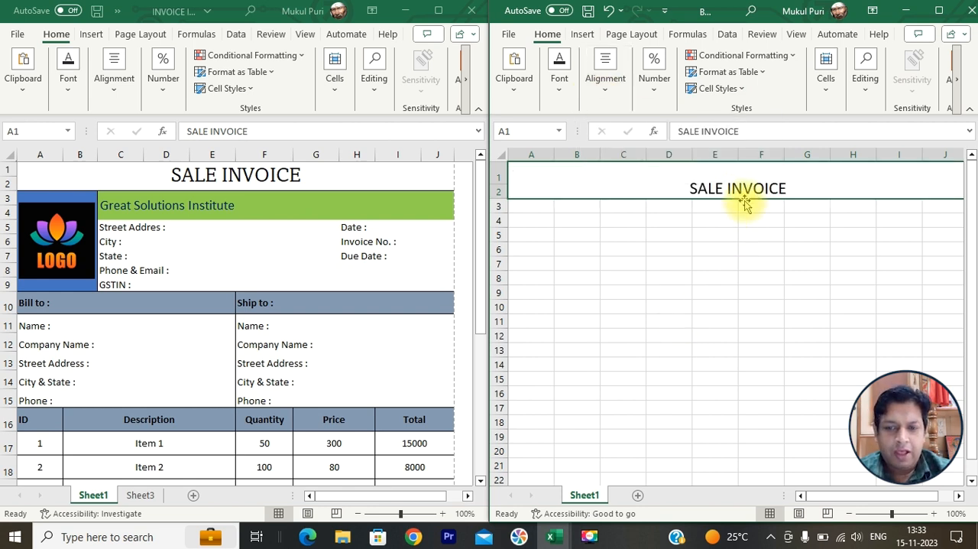
- Middle-align the merged title vertically and reduce the height of row 1
click(605, 85)
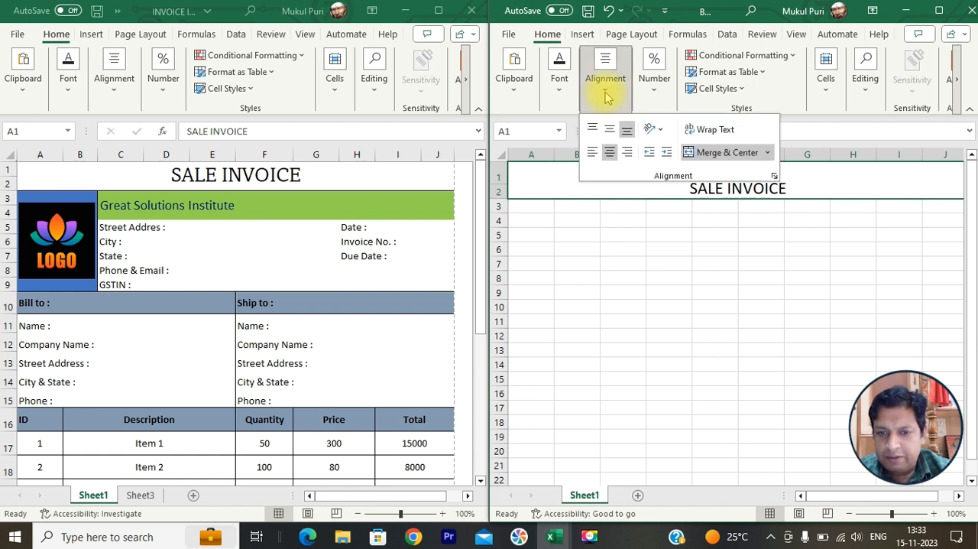
click(593, 129)
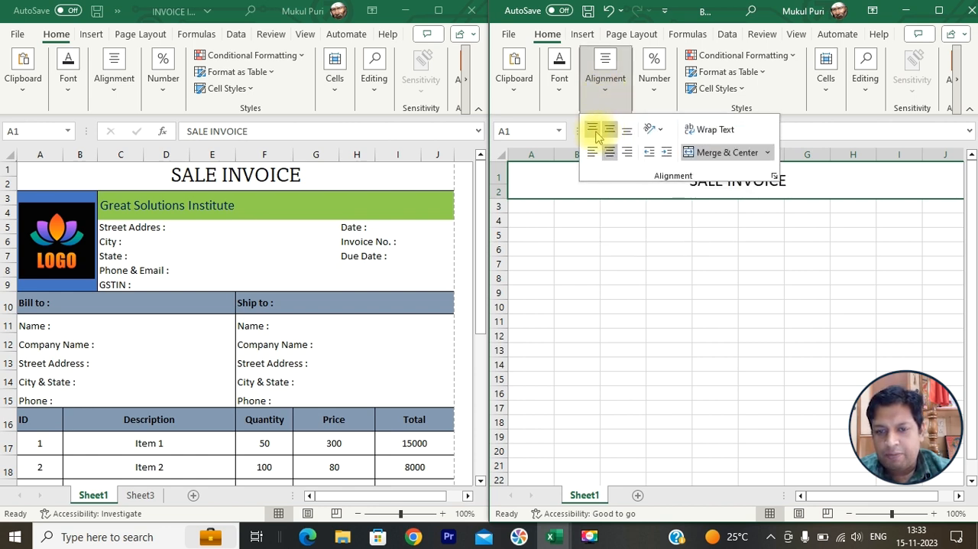
click(609, 130)
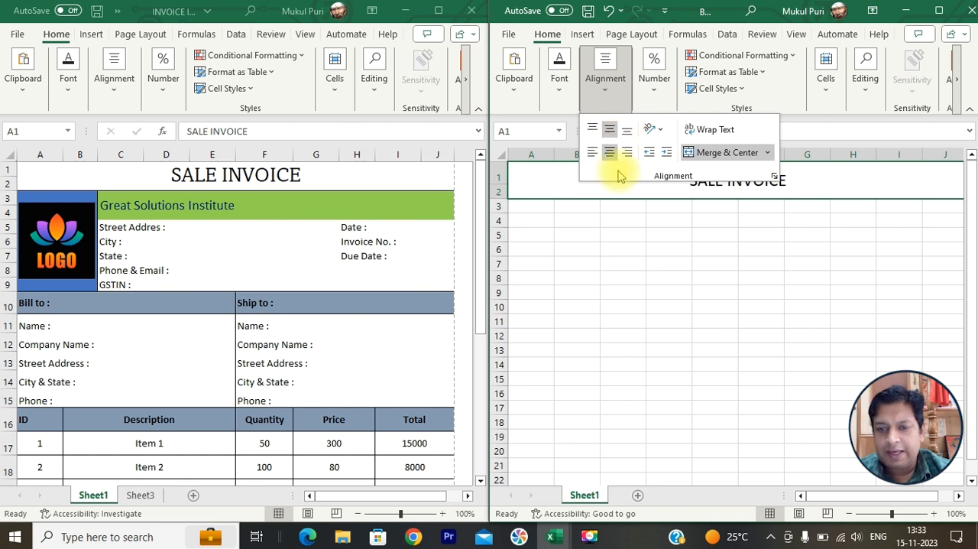
click(633, 217)
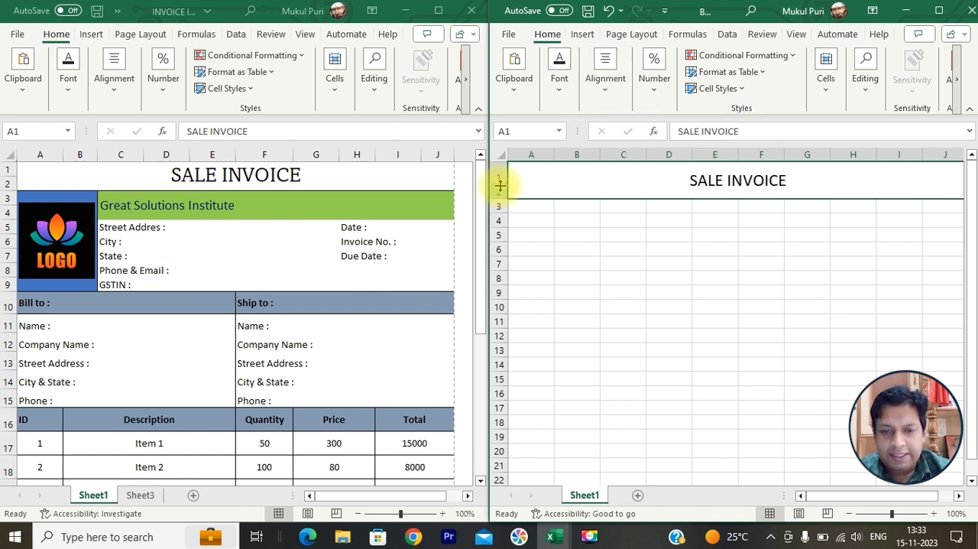
drag(501, 185, 496, 189)
- Apply outside borders to the logo area A3:B9 of the new invoice
click(525, 197)
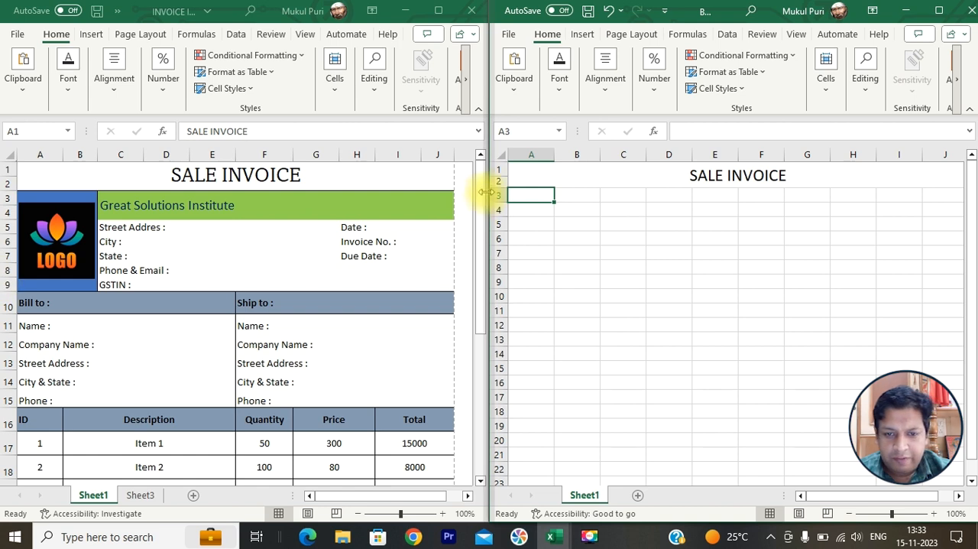
drag(523, 196, 587, 283)
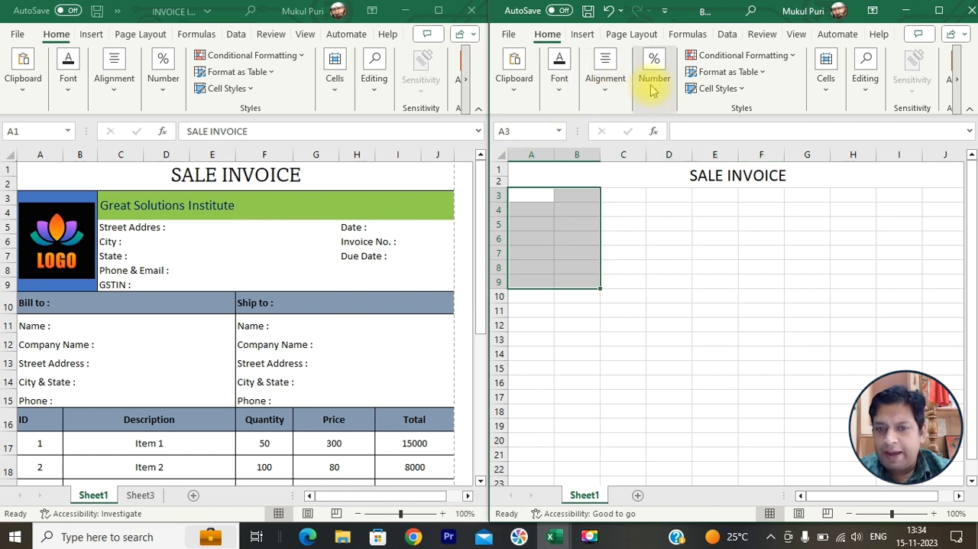
click(560, 98)
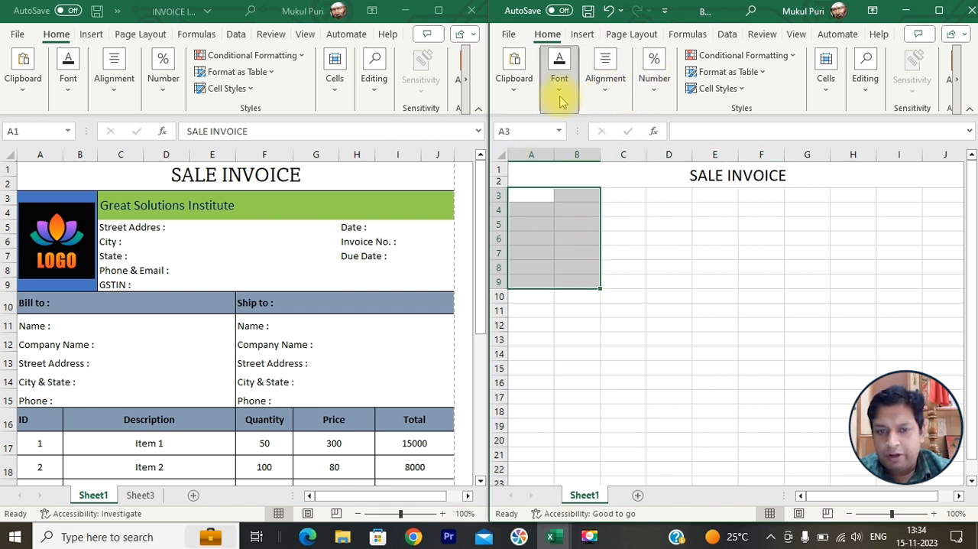
click(634, 153)
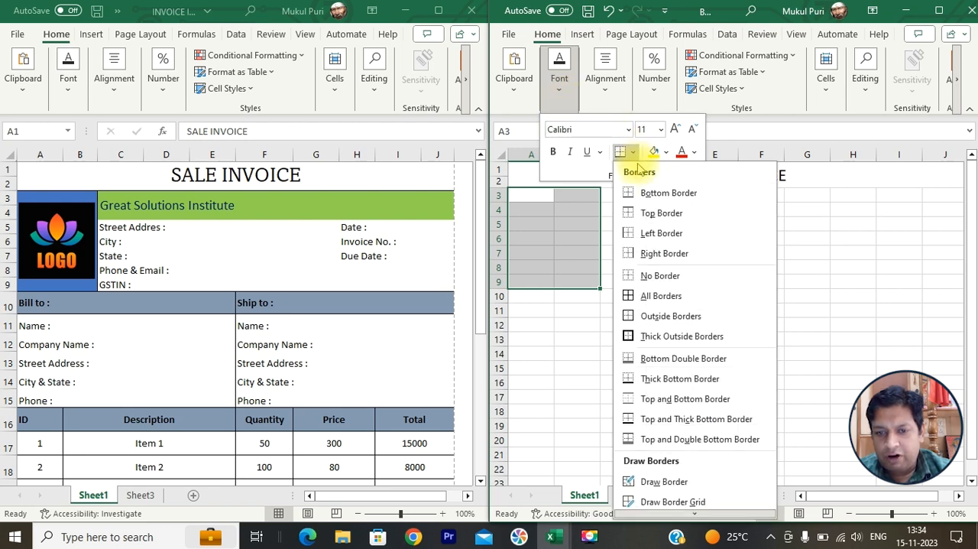
click(655, 318)
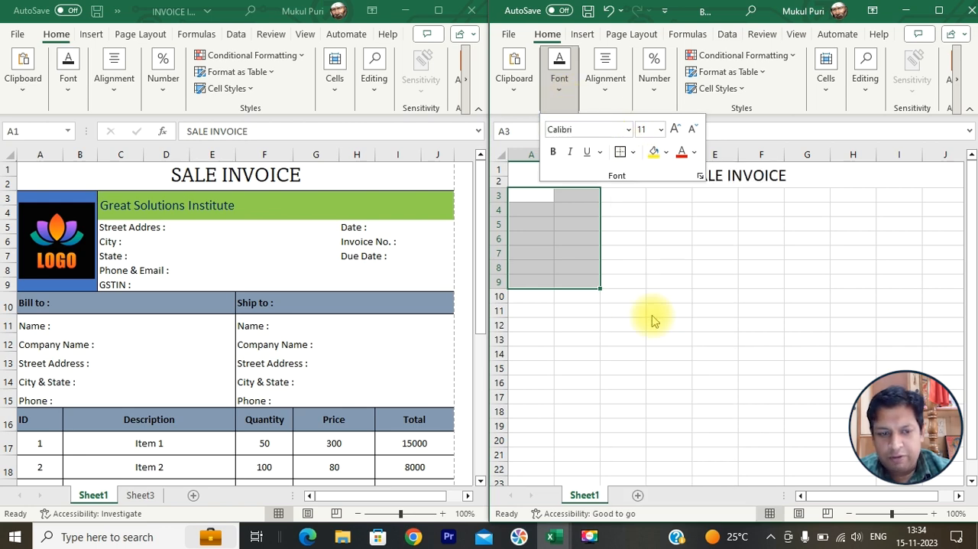
- Apply outside borders to the company details area C3:J9
drag(626, 195, 932, 280)
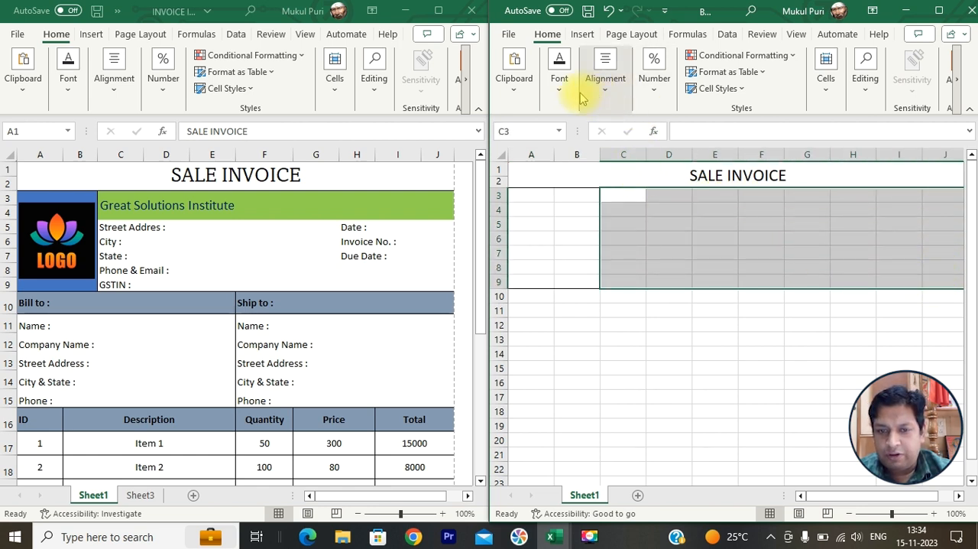
click(551, 93)
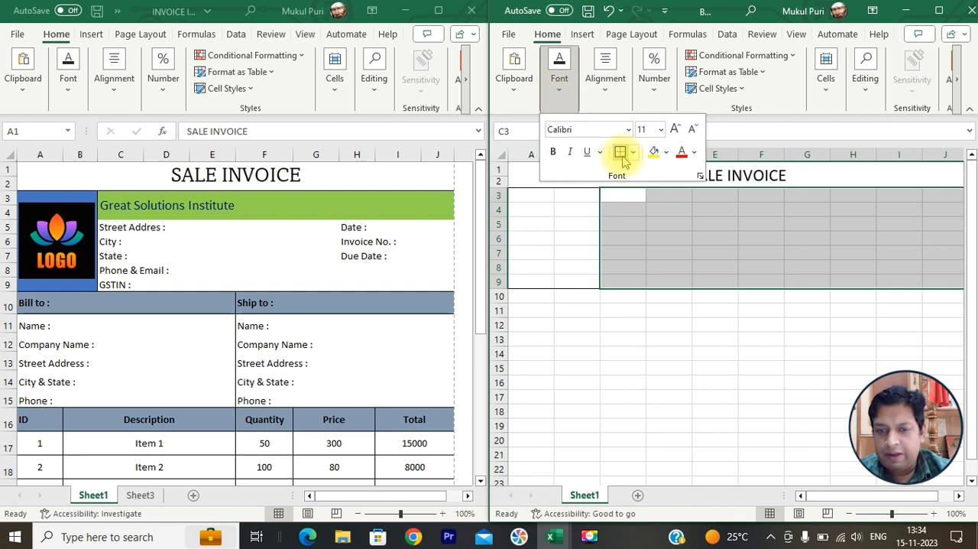
click(685, 338)
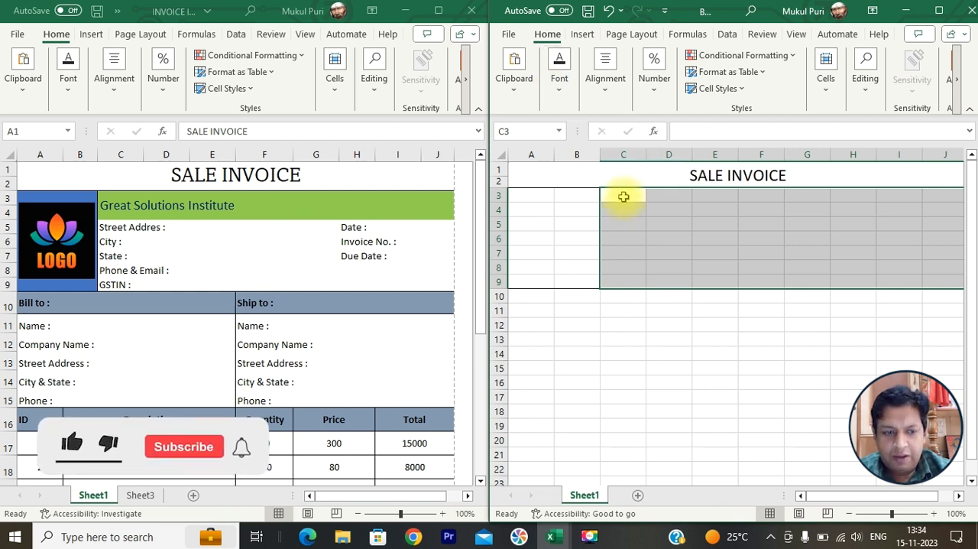
- Merge and center C3:J4 and enter Great Solutions Institute as the company name
drag(623, 196, 703, 209)
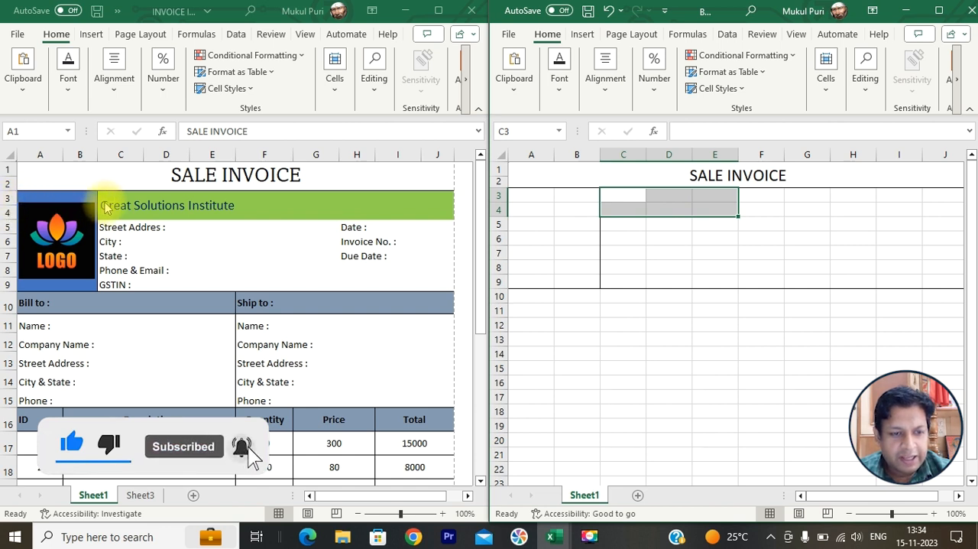
drag(619, 196, 927, 211)
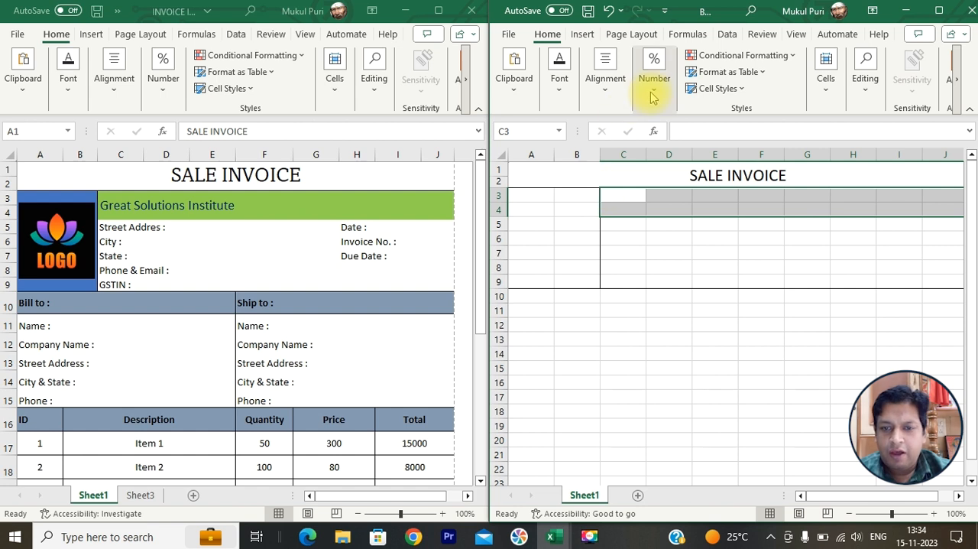
click(605, 84)
click(710, 153)
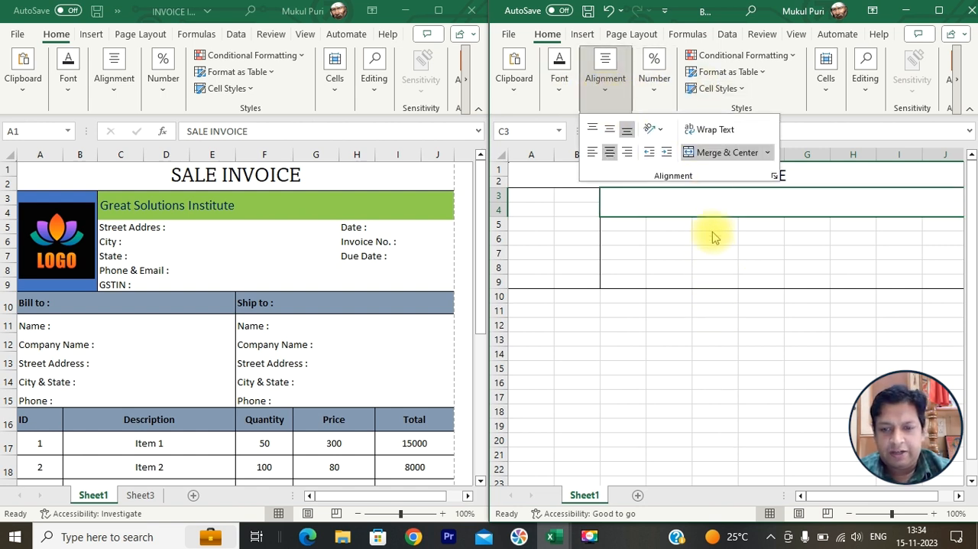
click(711, 202)
text(Great)
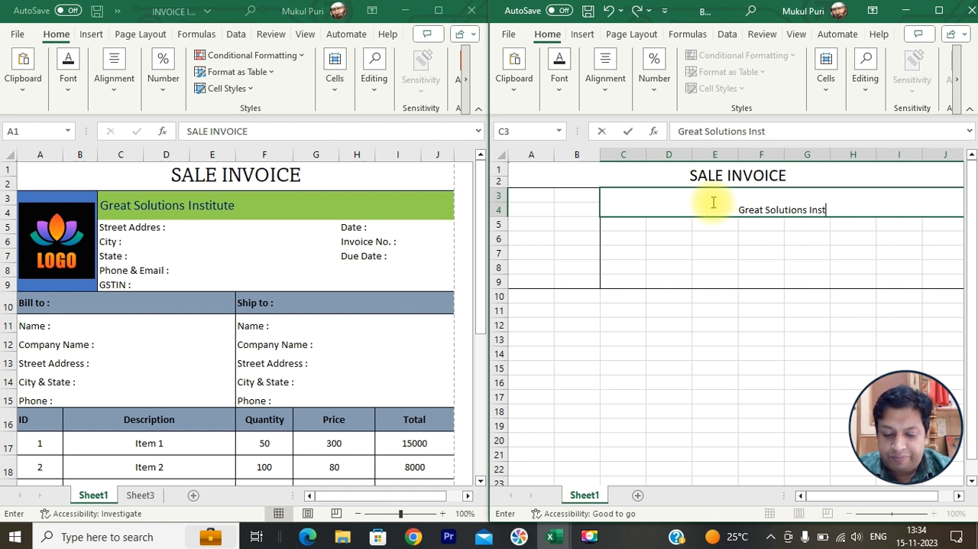
text(Solutions Institute)
key(Return)
- Middle-align the company name vertically and left-align it in its merged cell
click(711, 201)
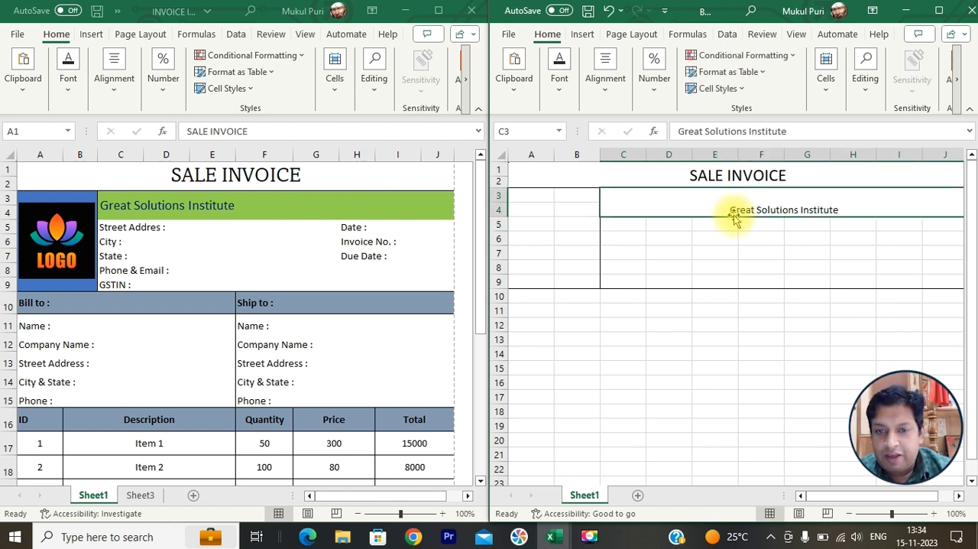
click(605, 80)
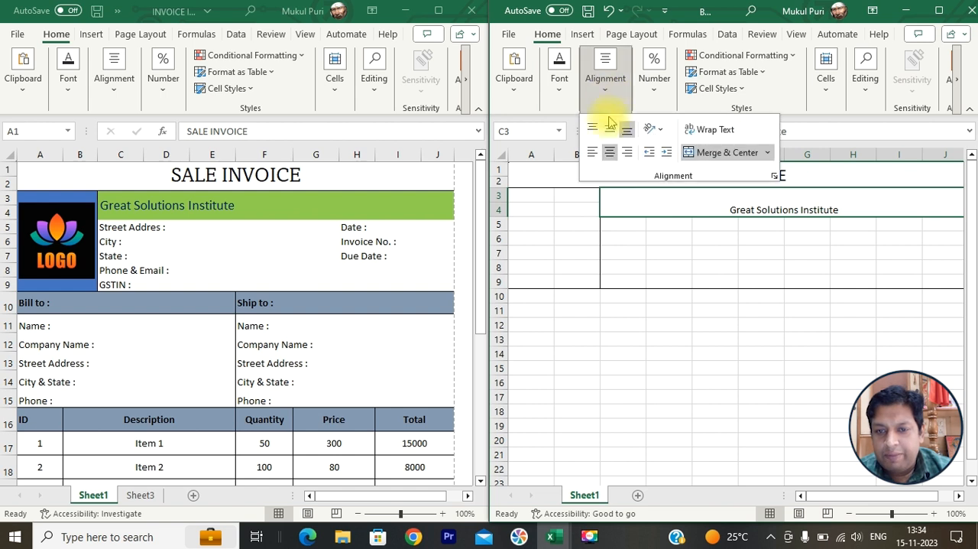
click(608, 130)
click(593, 152)
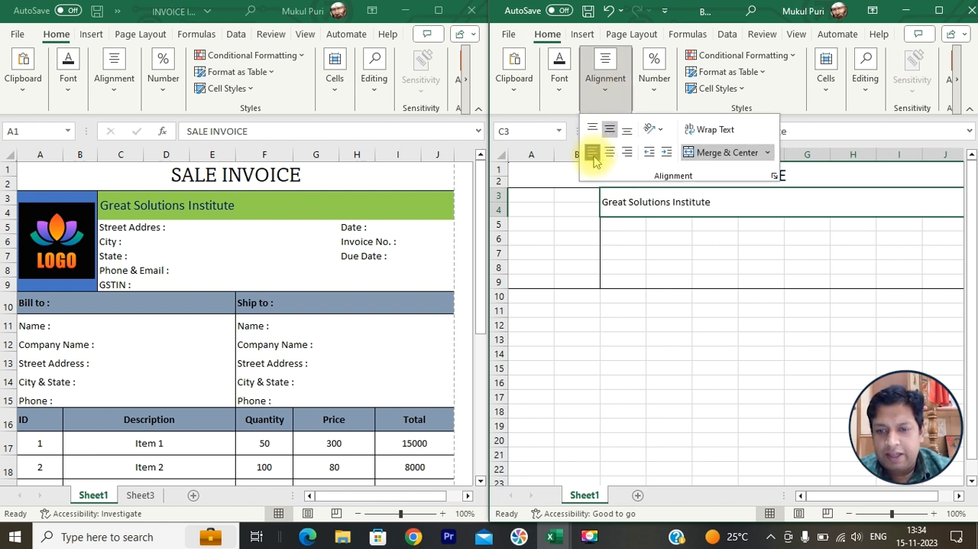
- Fill the merged company name cell C3:J4 with the green theme color
click(562, 92)
click(667, 152)
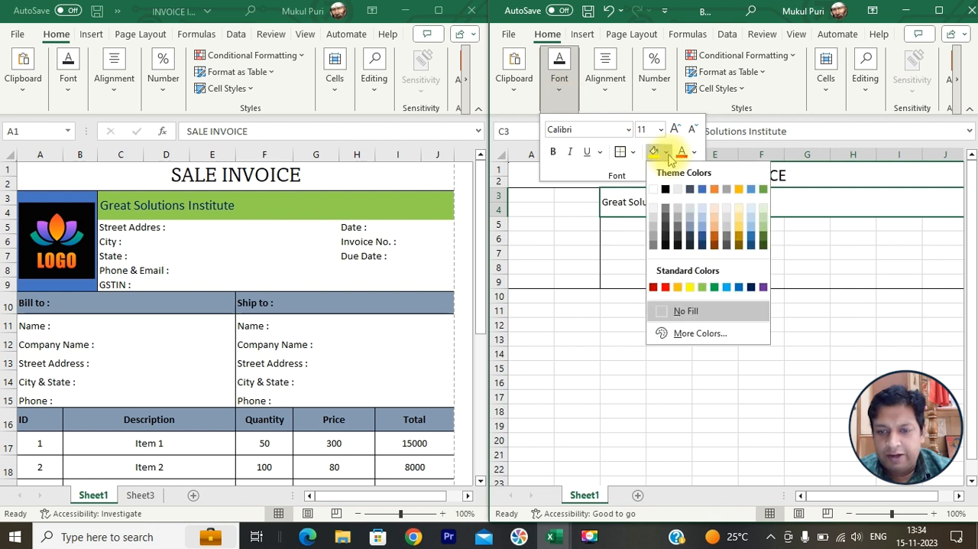
click(766, 190)
- Format the company name at font size 16 in a dark blue-gray theme color, without bold
click(553, 152)
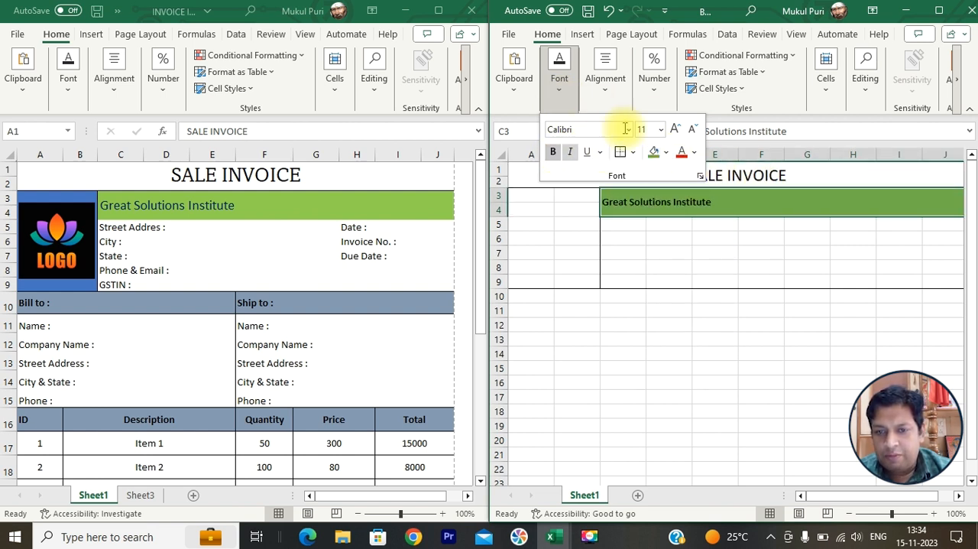
click(675, 131)
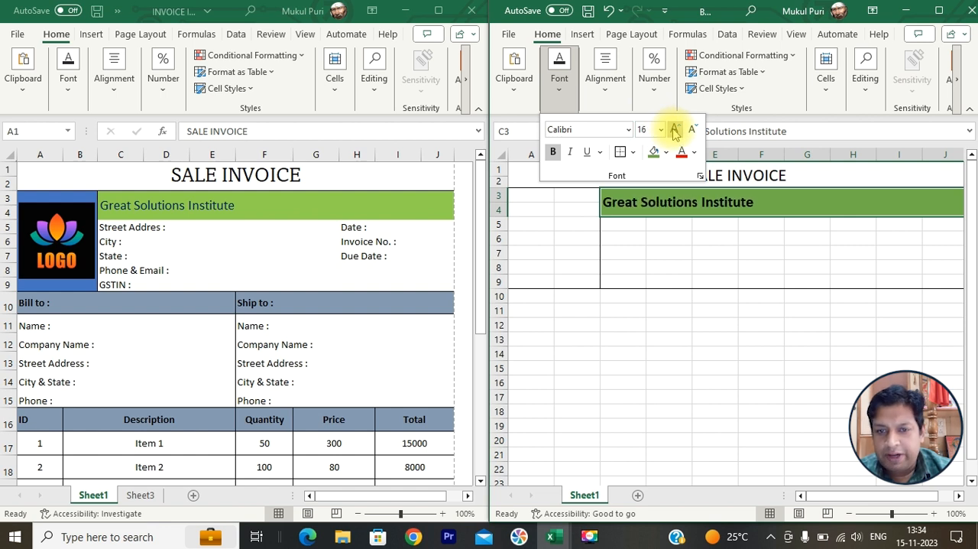
click(695, 157)
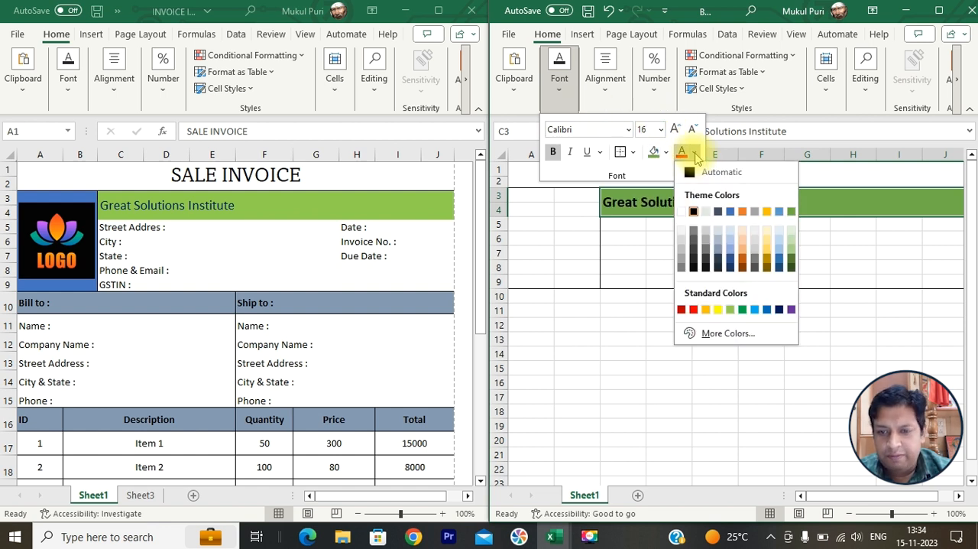
click(718, 259)
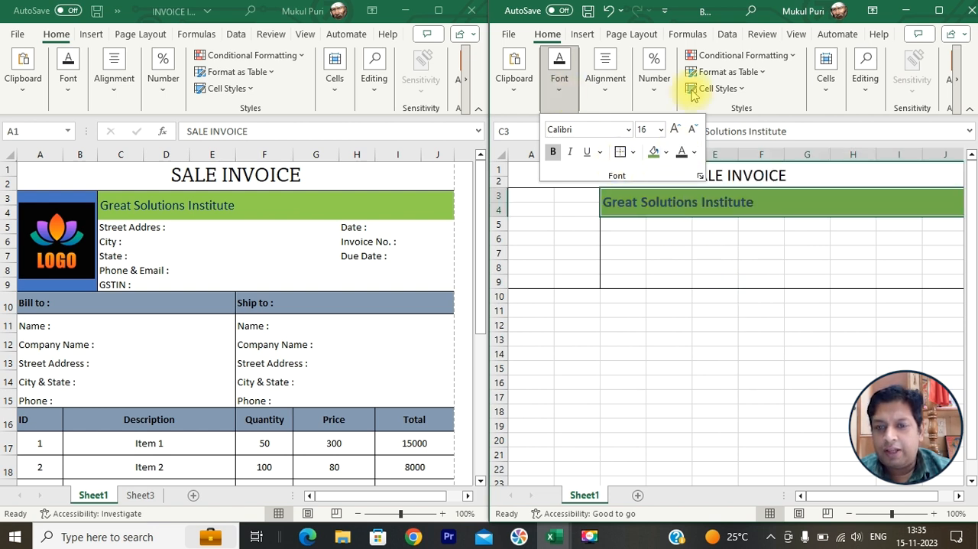
click(552, 153)
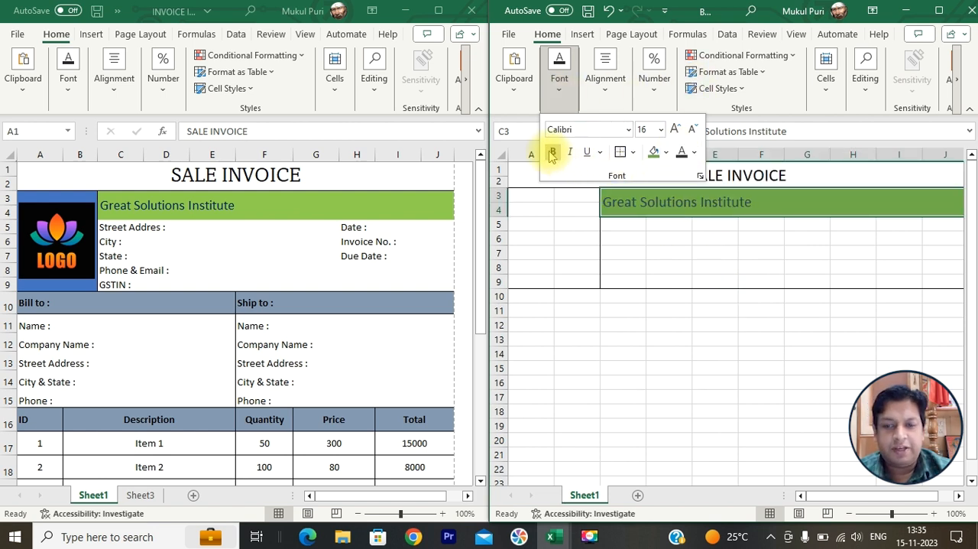
click(597, 265)
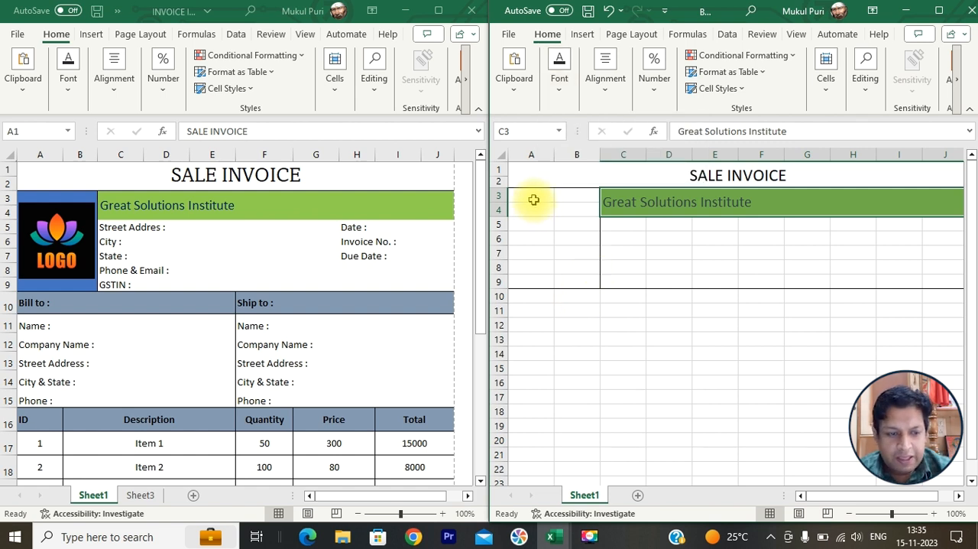
- Fill the logo area A3:B9 with the blue theme color
drag(533, 200, 574, 279)
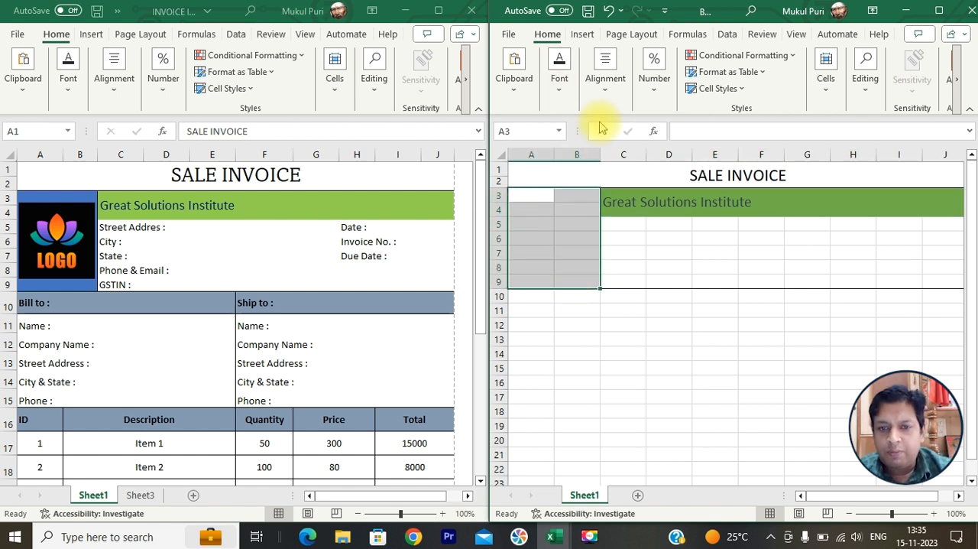
click(560, 90)
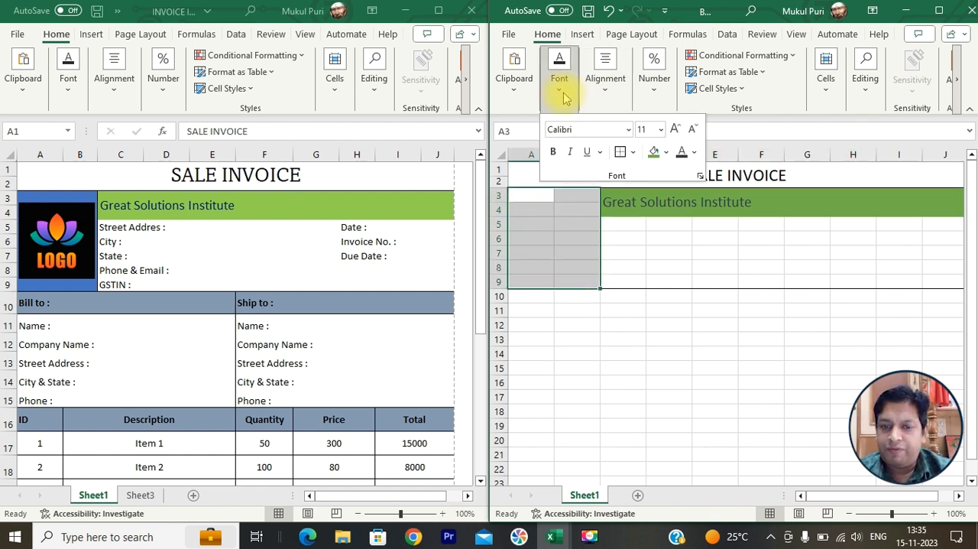
click(667, 153)
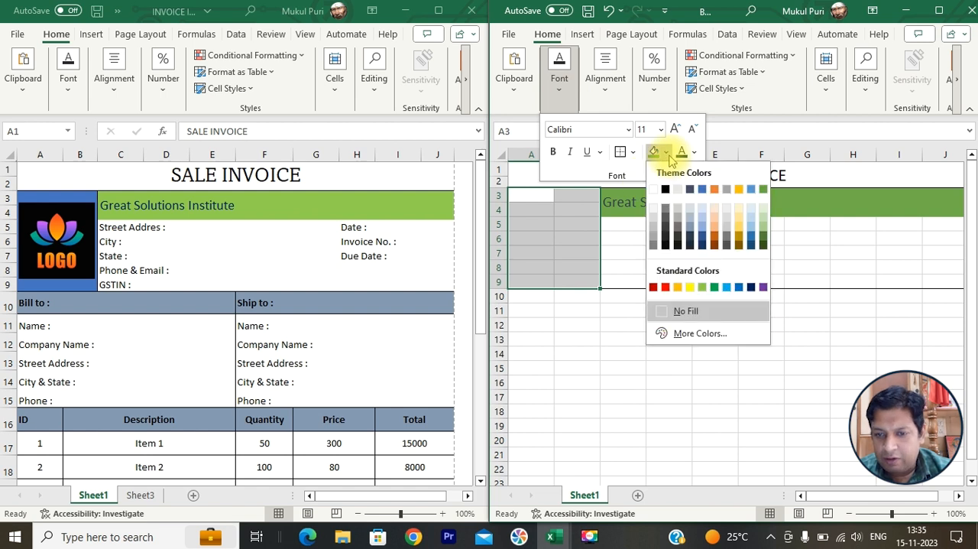
click(702, 191)
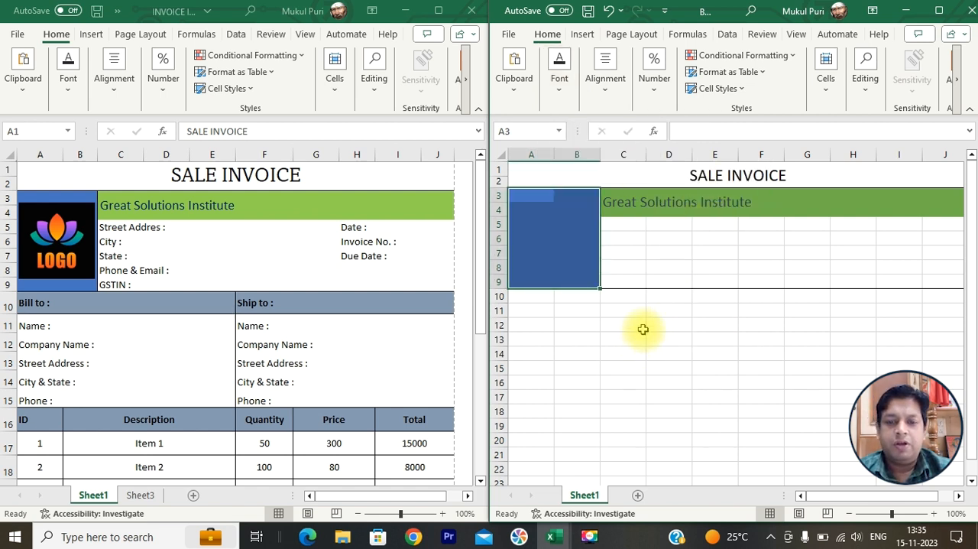
click(573, 236)
click(588, 350)
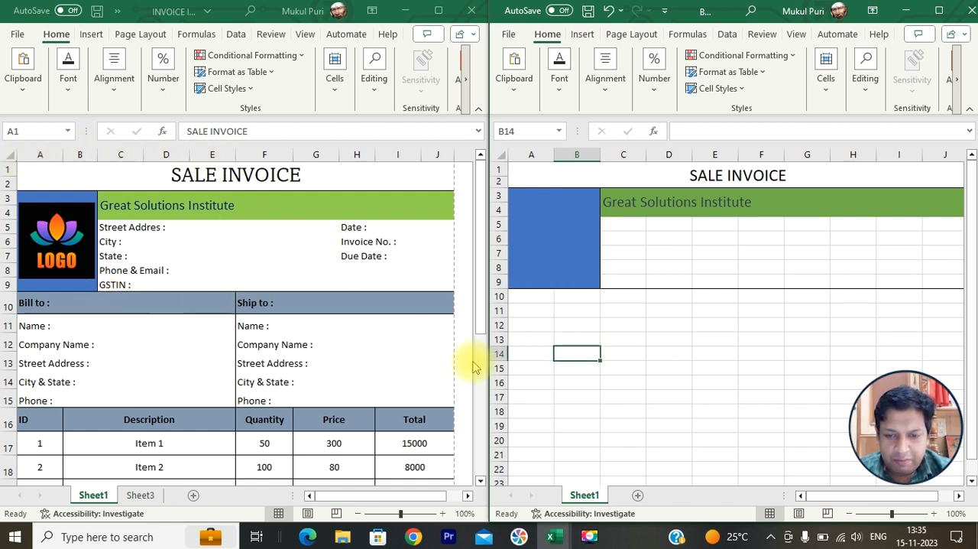
- Merge and center A10:E10 for the Bill to heading
drag(521, 296, 702, 296)
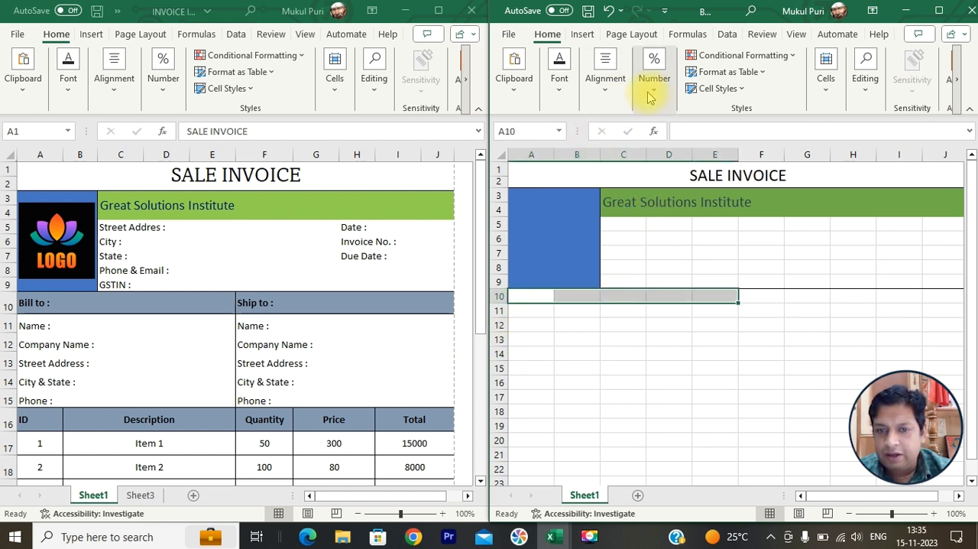
click(605, 81)
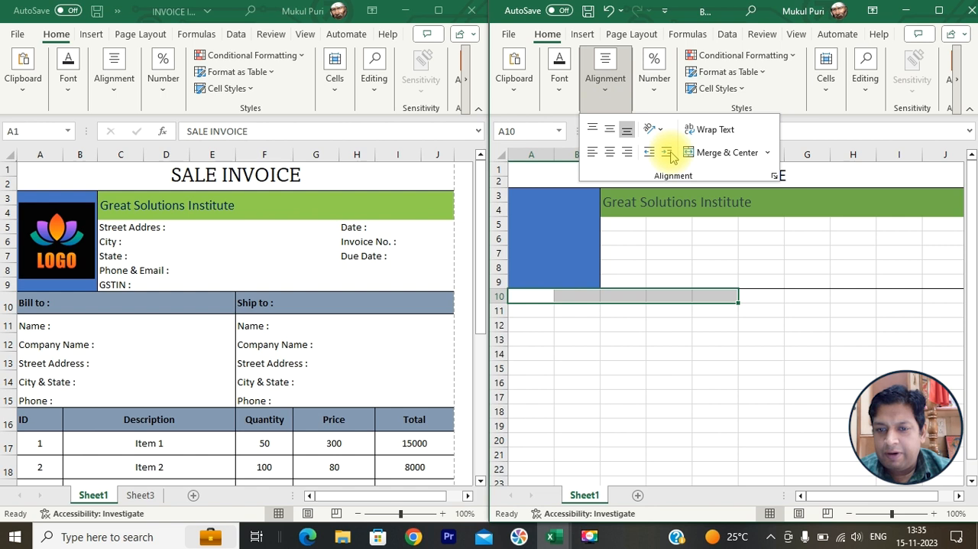
click(718, 153)
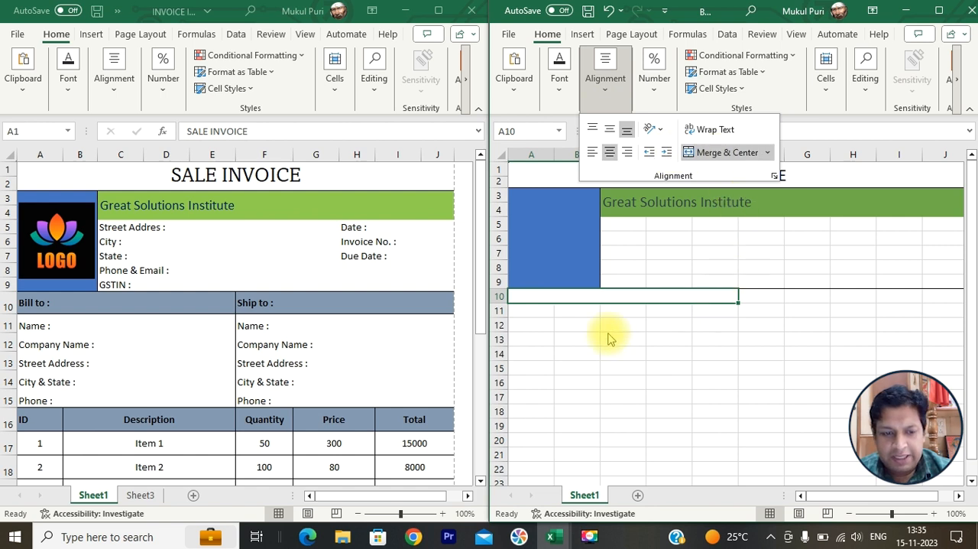
- Examine the row 10 cells of the finished invoice to see how the Bill to and Ship to headings are laid out
click(348, 302)
click(317, 302)
click(256, 302)
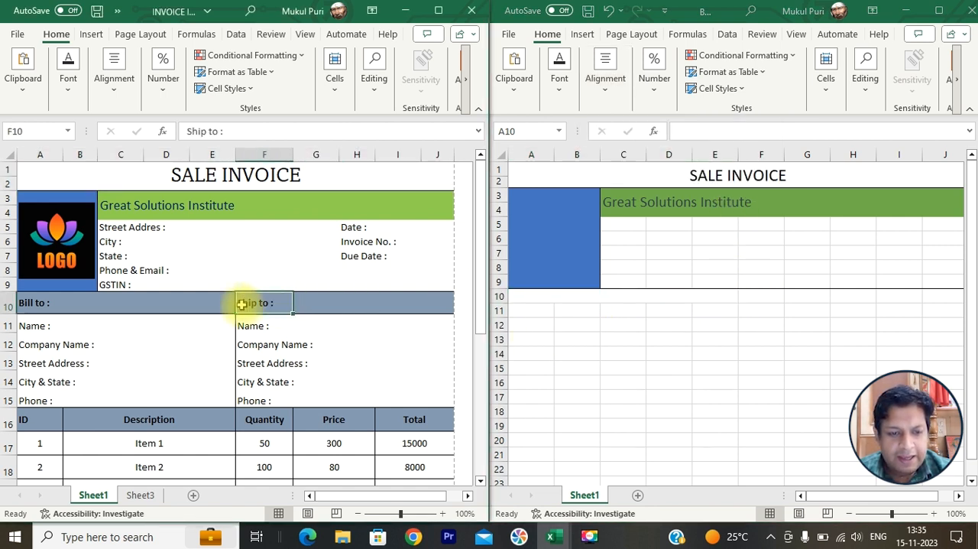
click(205, 302)
click(164, 303)
click(120, 303)
click(80, 302)
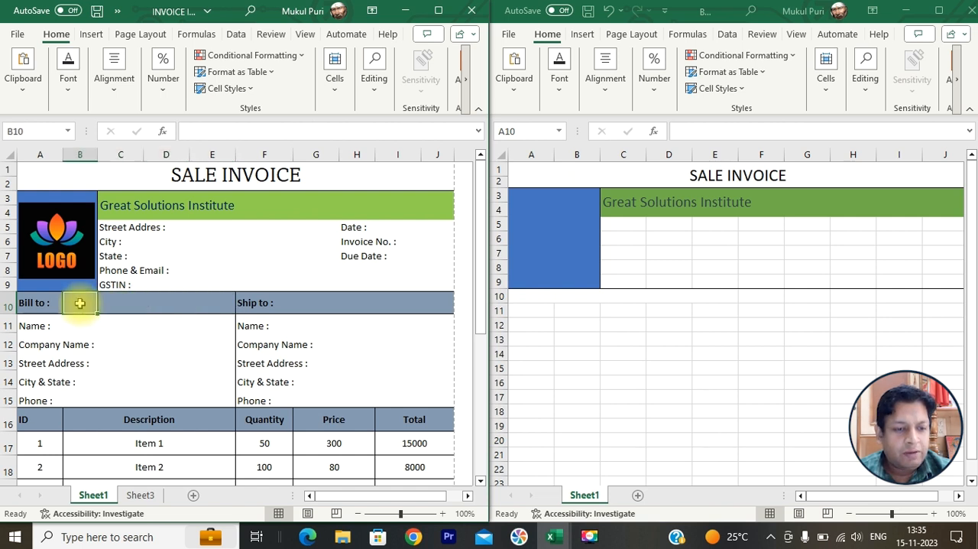
click(34, 303)
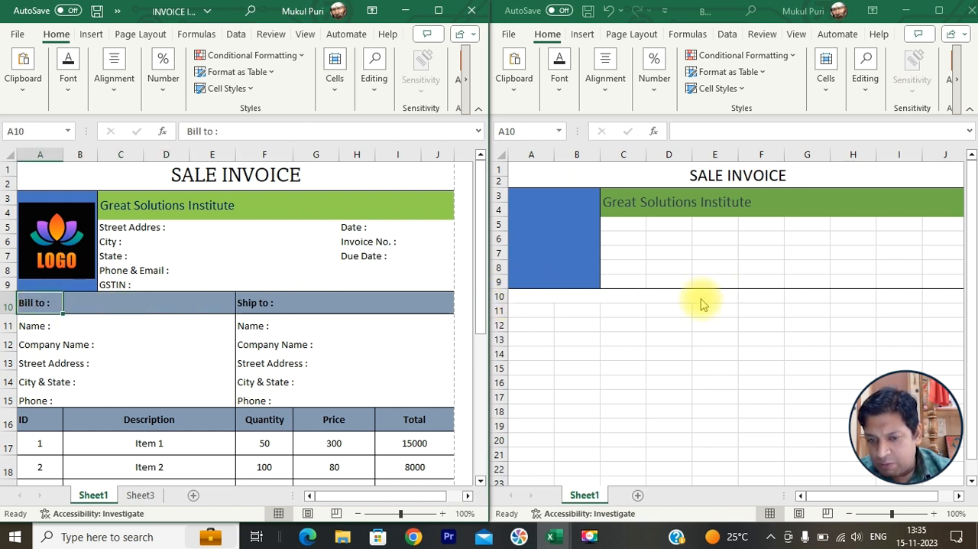
- Merge and center F10:J10 for the Ship to heading
drag(749, 297, 897, 282)
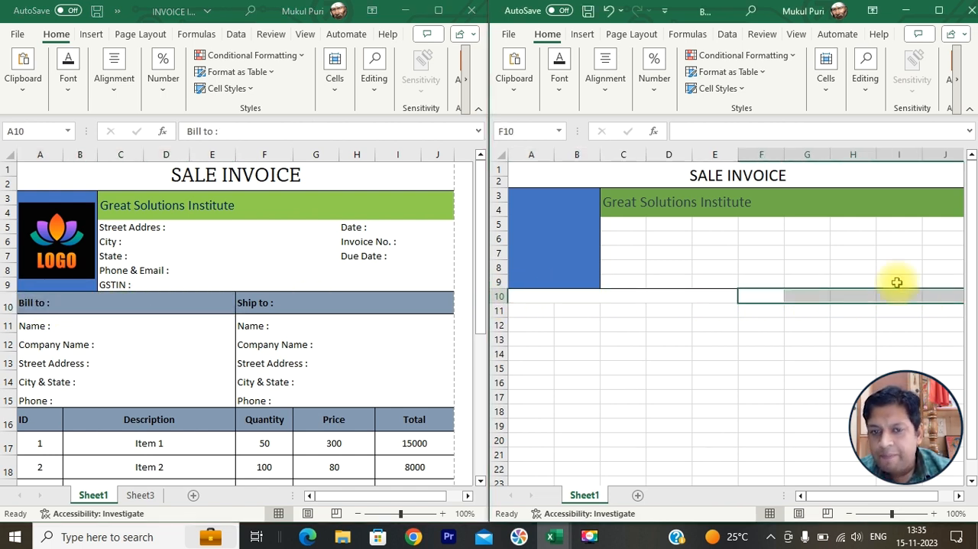
click(596, 95)
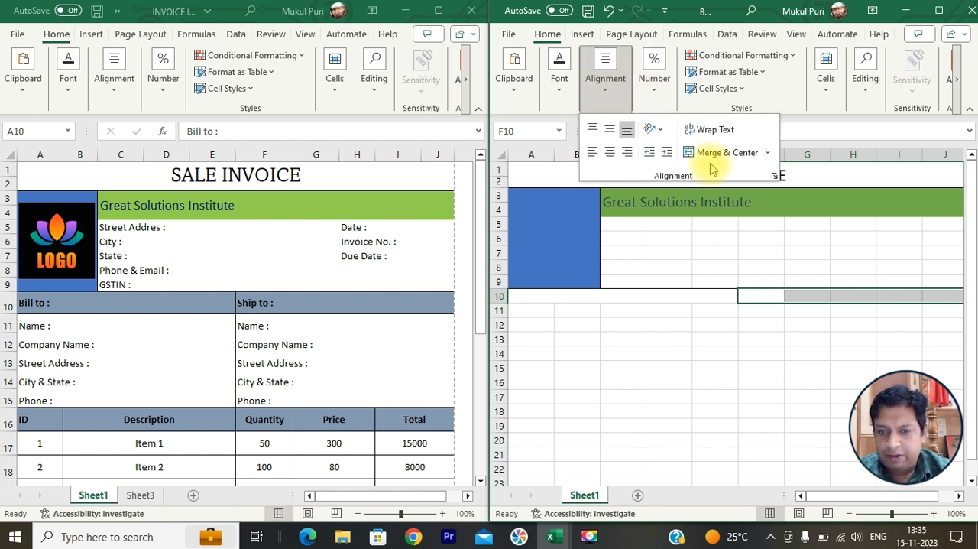
click(713, 151)
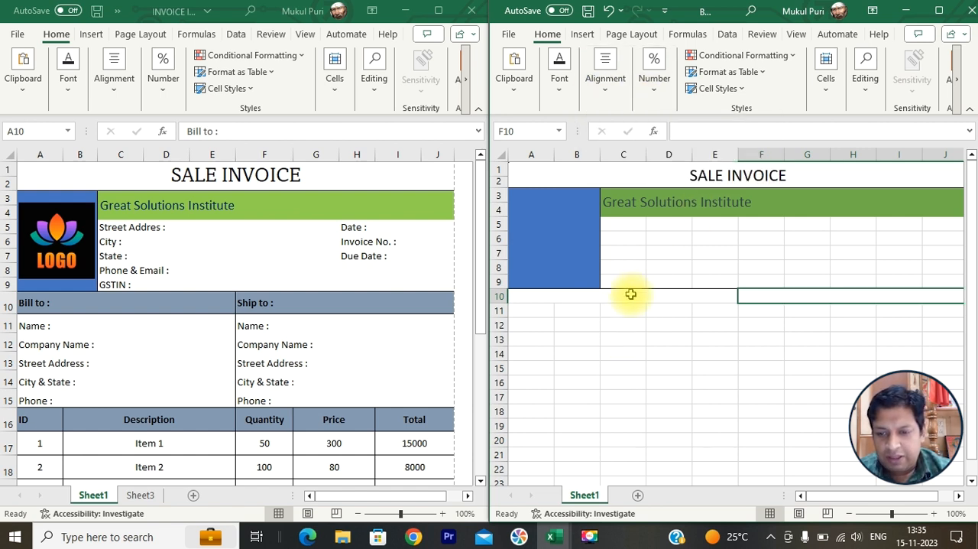
- Apply all borders to both merged heading cells across A10:J10
drag(631, 293, 746, 295)
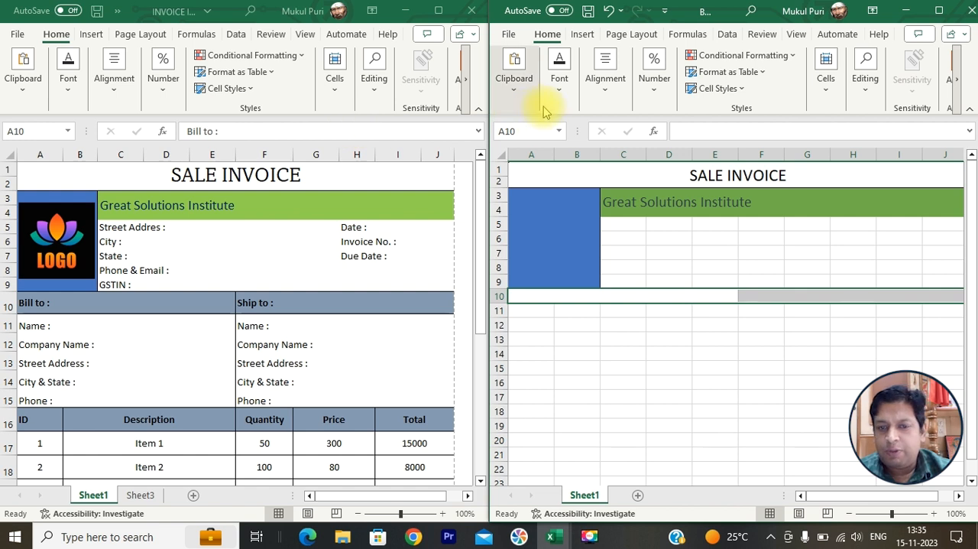
click(559, 87)
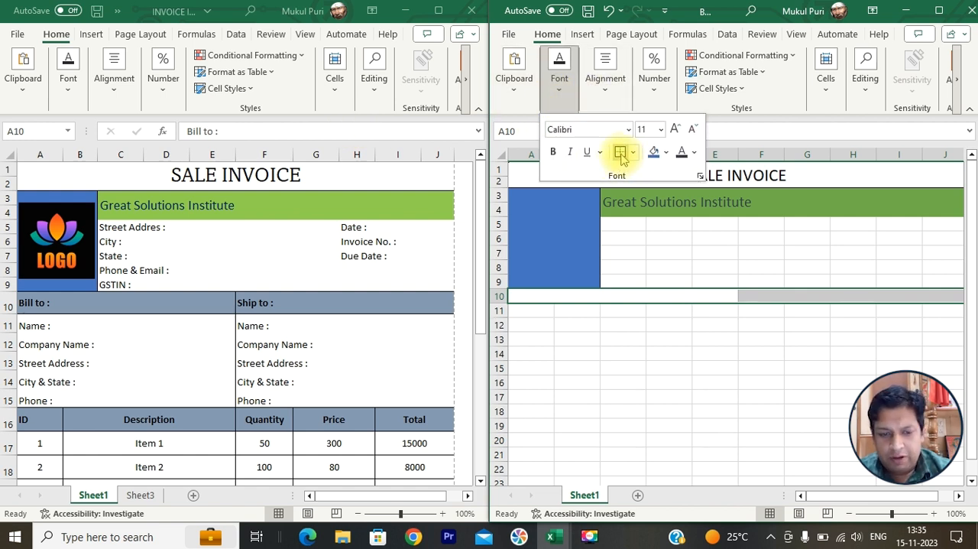
click(633, 152)
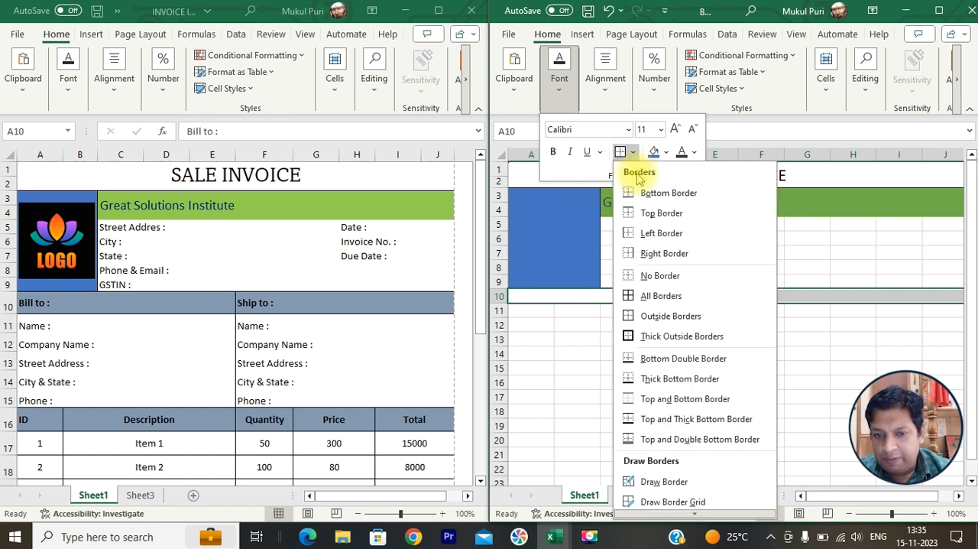
click(646, 296)
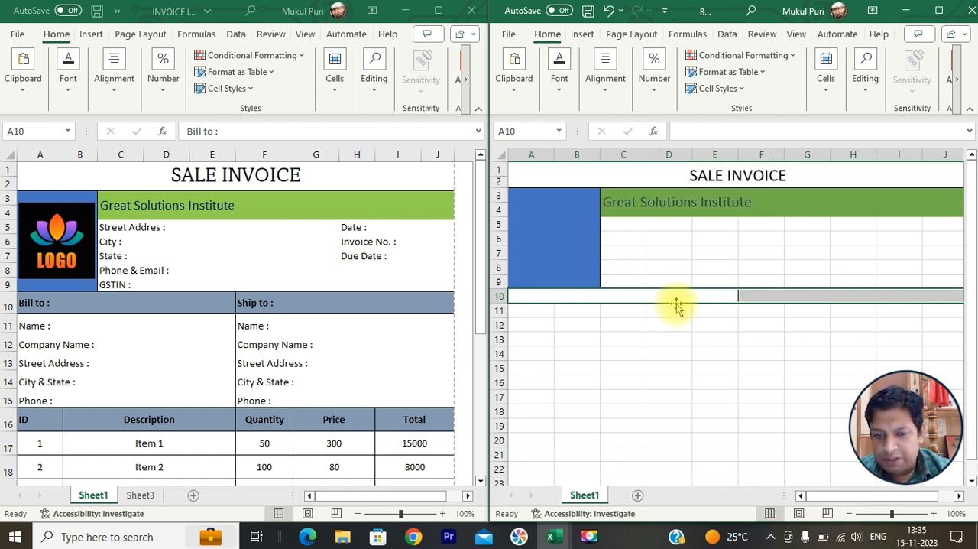
- Fill both row 10 heading cells with the blue-gray theme color and make row 10 taller
click(558, 97)
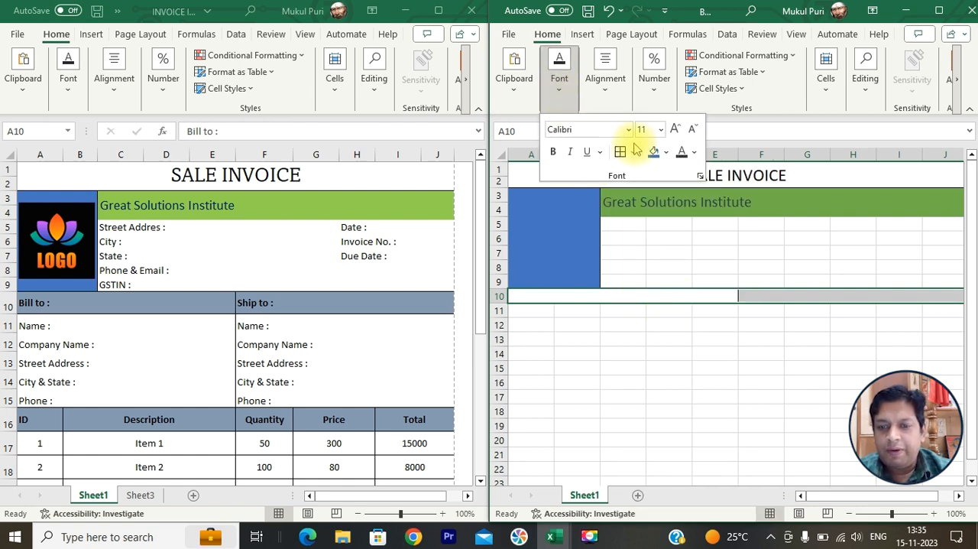
click(666, 152)
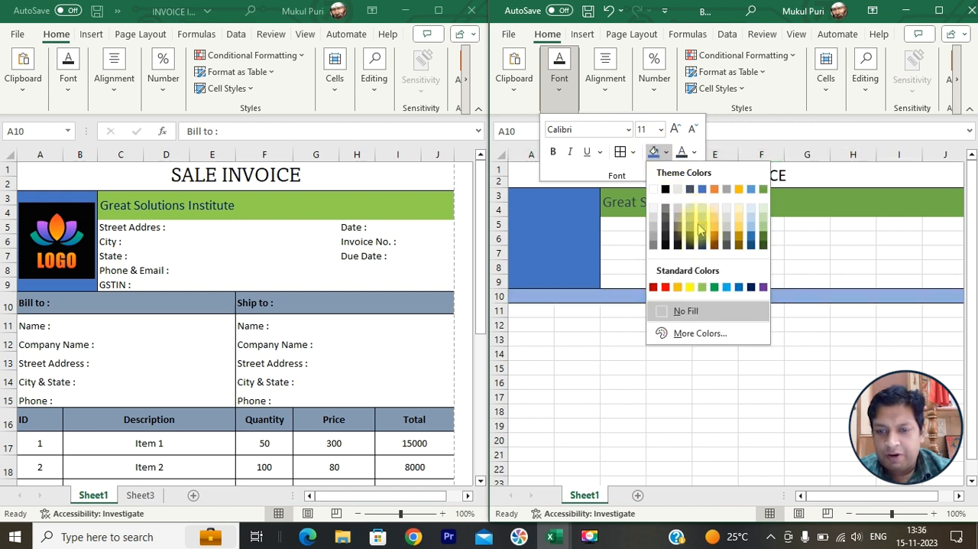
click(689, 230)
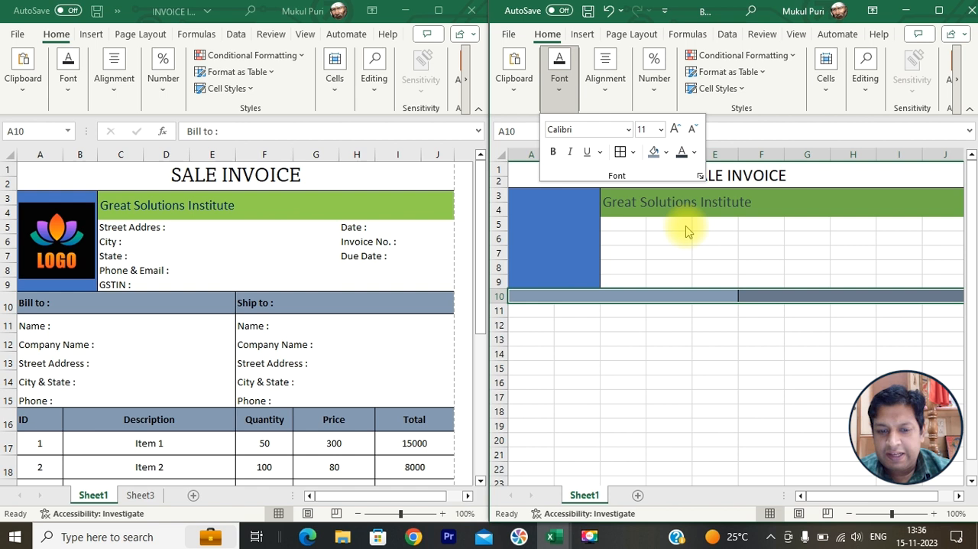
click(498, 303)
drag(500, 304, 500, 315)
- Enter the Bill to heading in A10 and "Ship to :" in F10
click(595, 307)
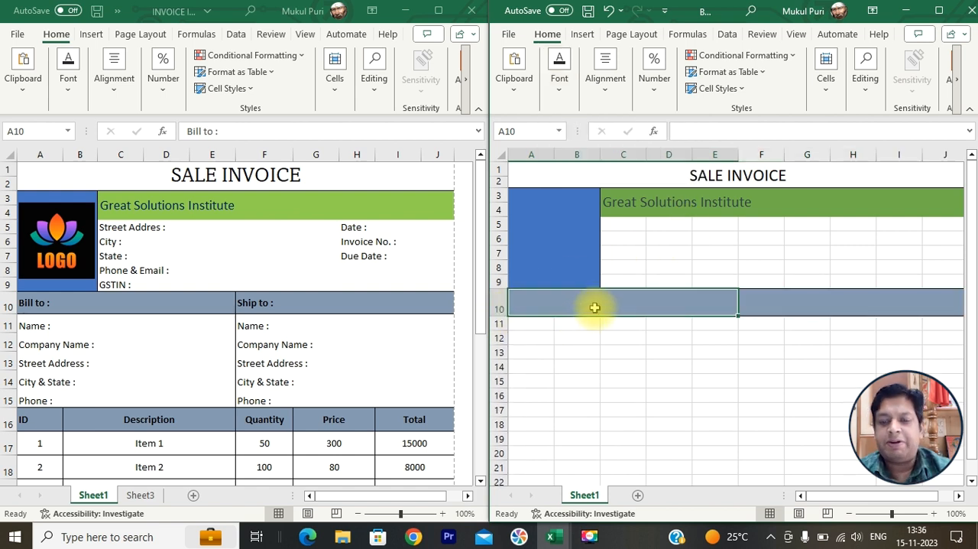
text(Bil)
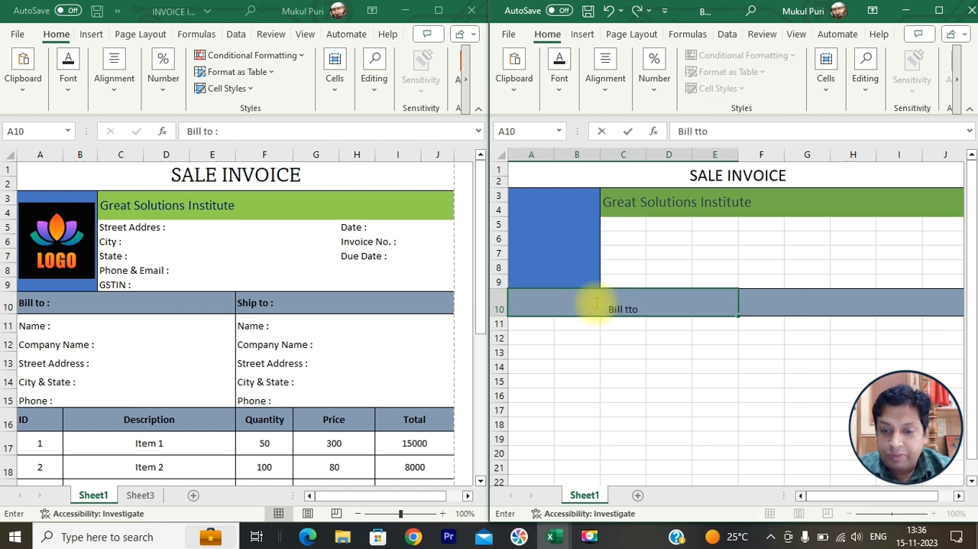
text(l to")
key(Tab)
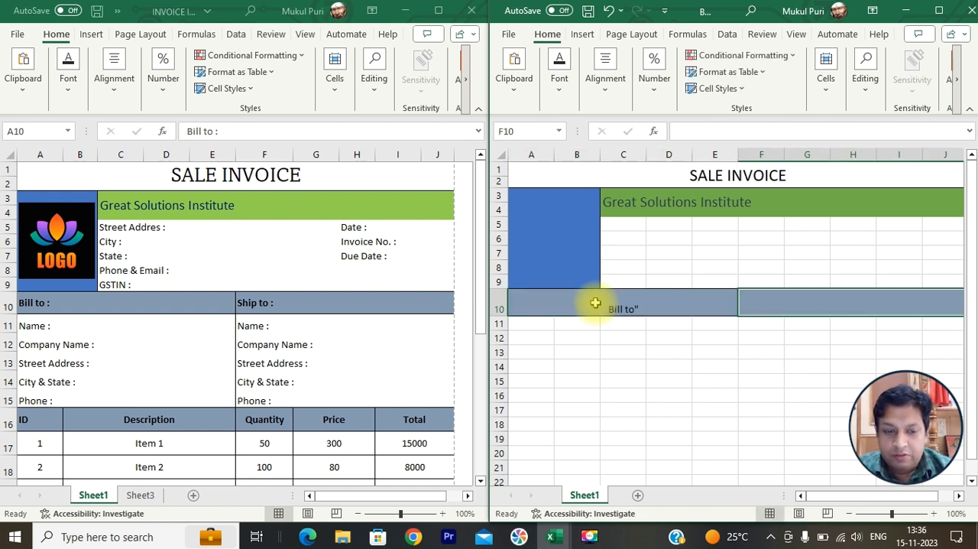
text(Ship to)
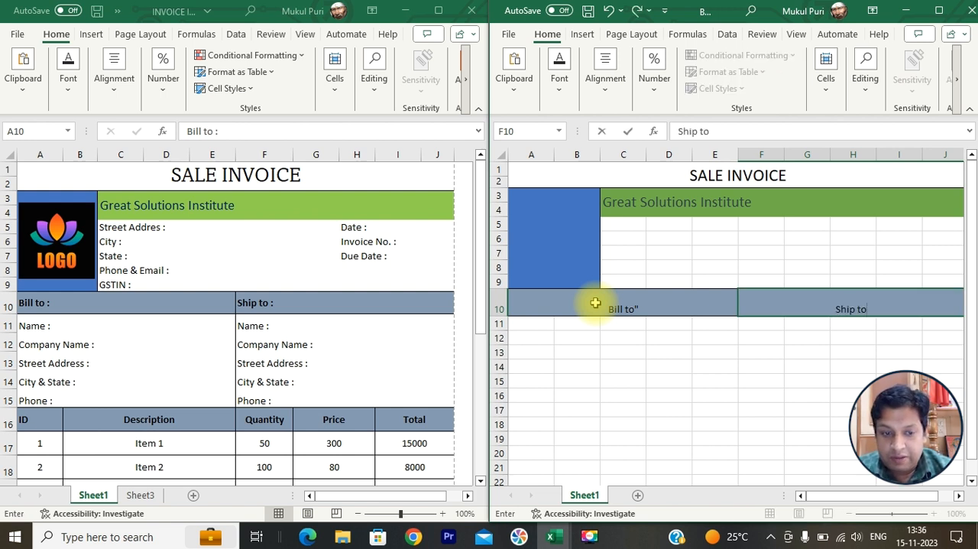
text( :)
key(Return)
- Correct the heading in A10 to read "Bill to:"
double_click(635, 309)
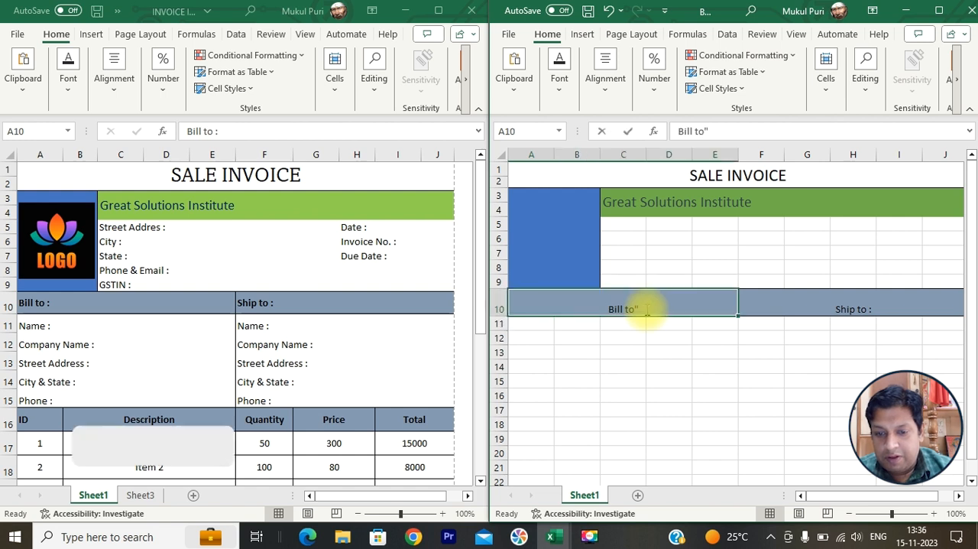
key(BackSpace)
text(:)
key(Return)
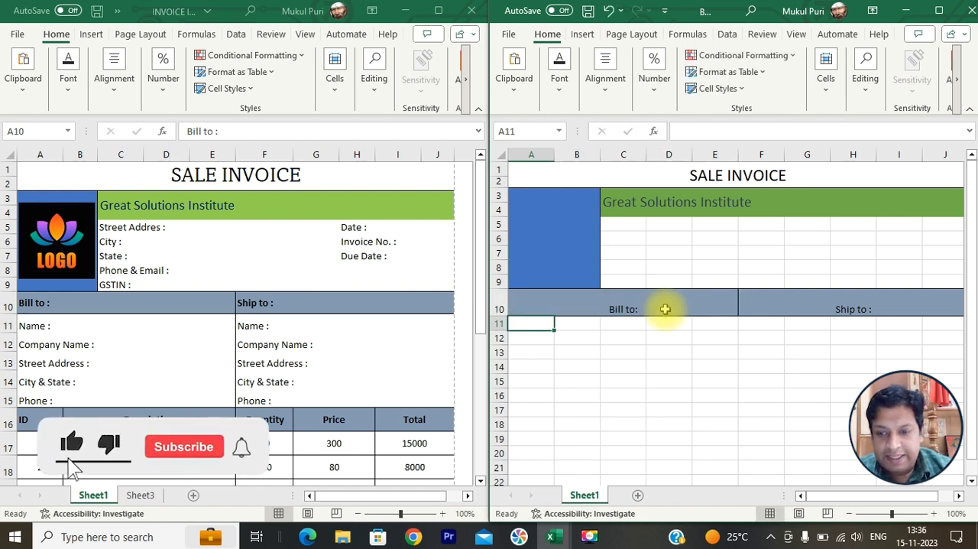
- Left-align, middle-align and bold the Bill to and Ship to headings in row 10
drag(662, 307, 794, 302)
click(558, 85)
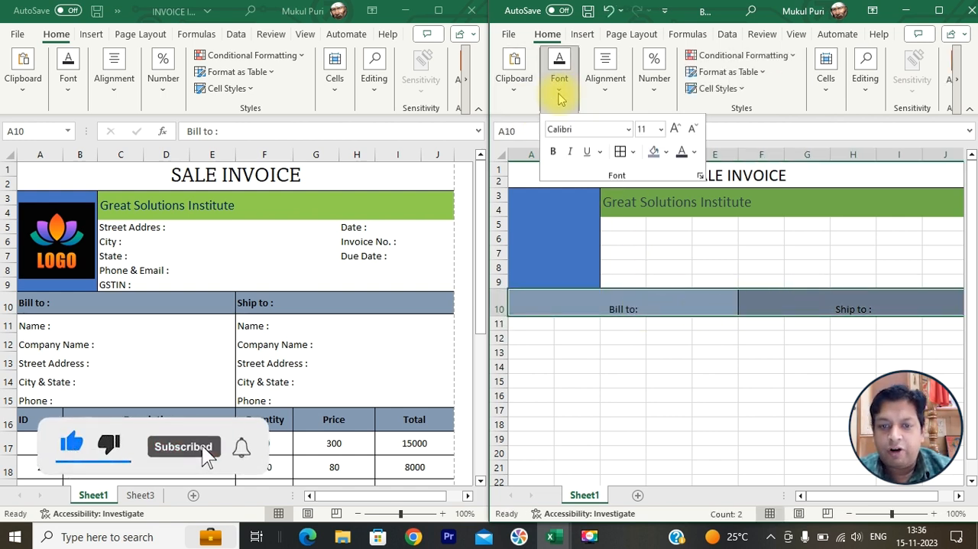
click(605, 85)
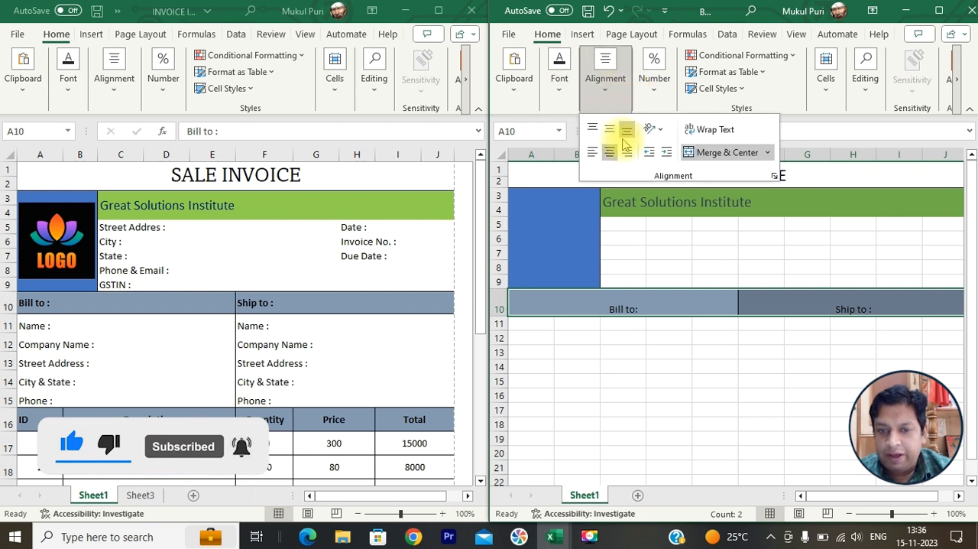
click(609, 128)
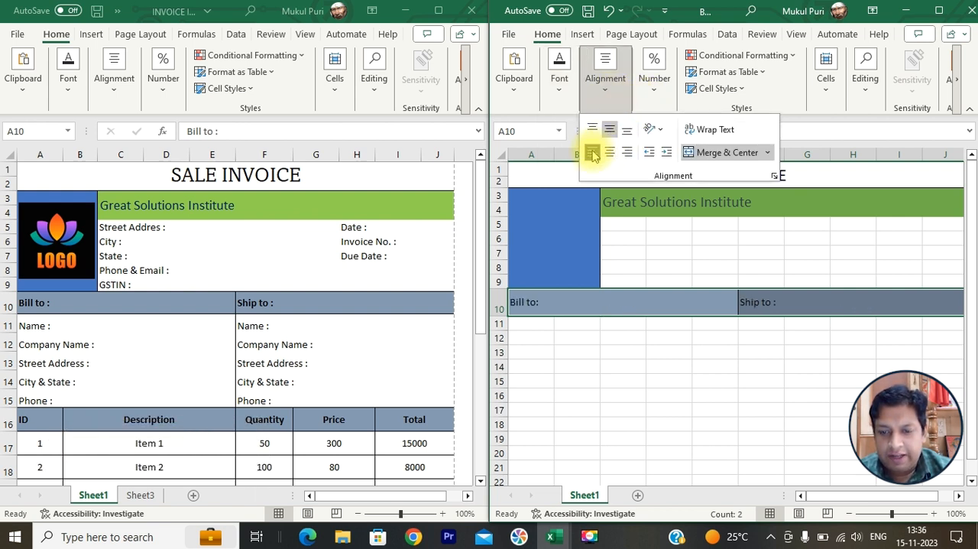
click(559, 91)
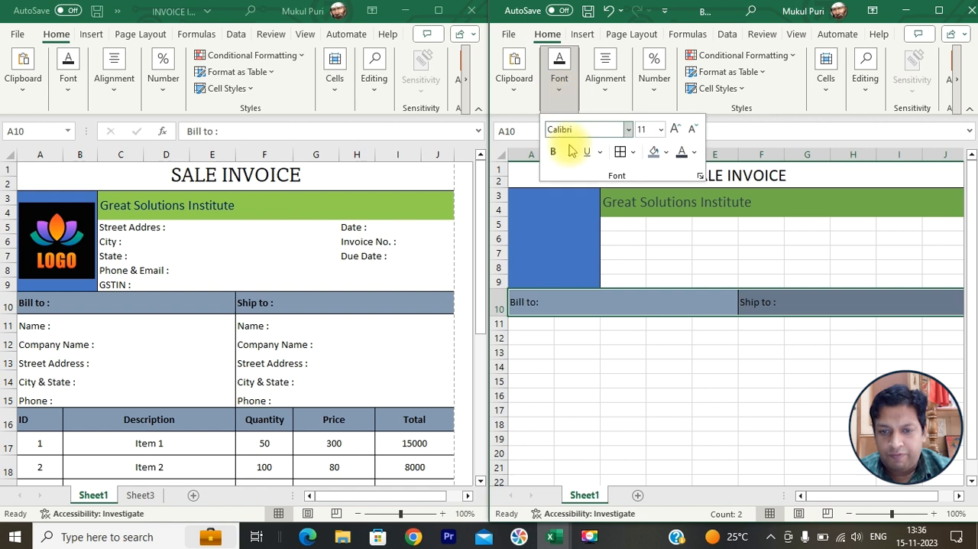
- Reduce the height of row 10 slightly
click(590, 344)
drag(498, 314, 499, 312)
click(521, 320)
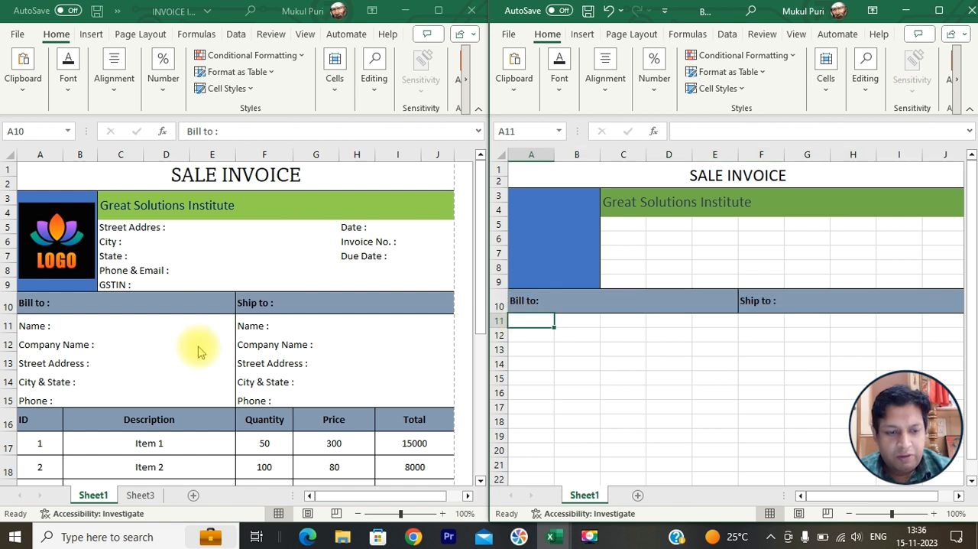
- Examine the finished invoice's cells below the Bill to heading to see which address labels they hold
click(197, 323)
click(130, 322)
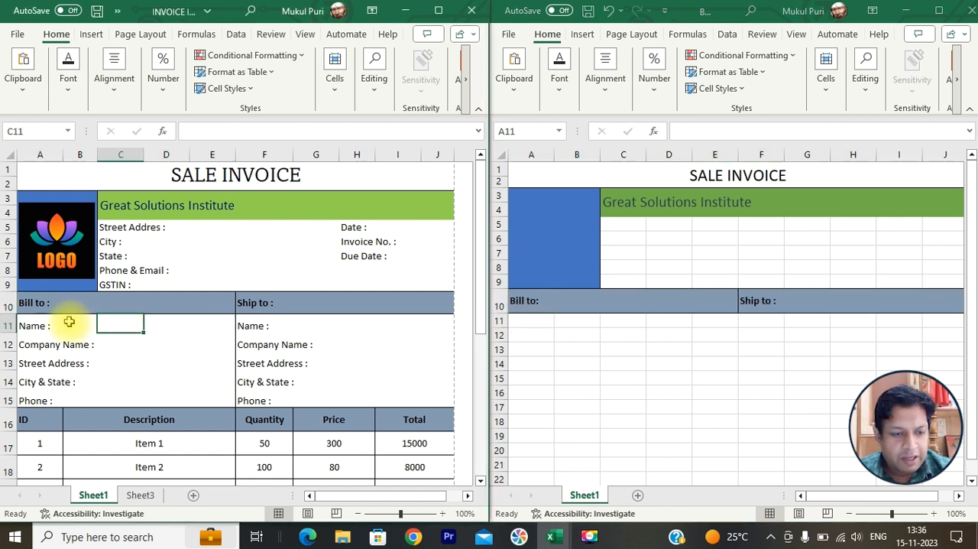
click(42, 324)
click(44, 364)
click(43, 384)
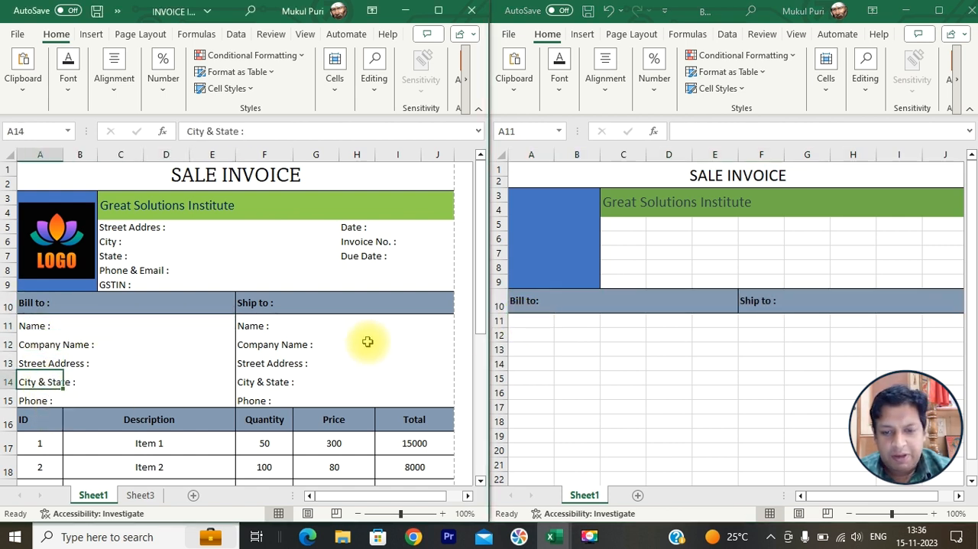
- Enter the labels "Name :" in A11 and "Company Address:" in A12 below the Bill to heading
click(536, 321)
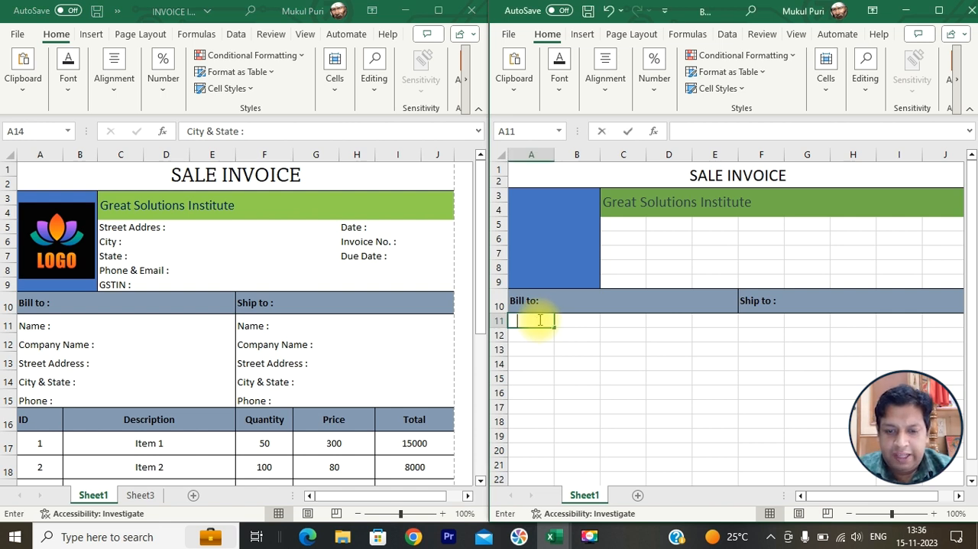
text(Name :)
key(Return)
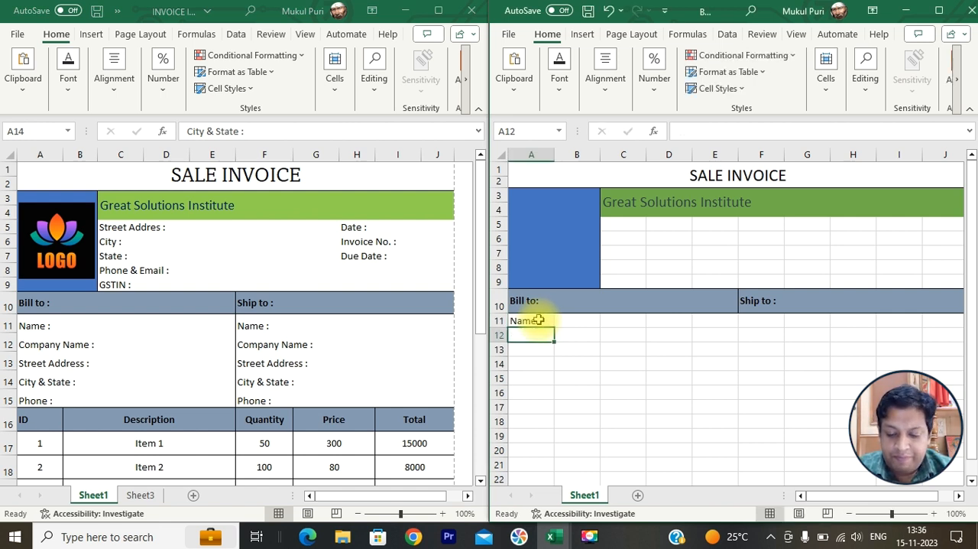
text(Comp[n)
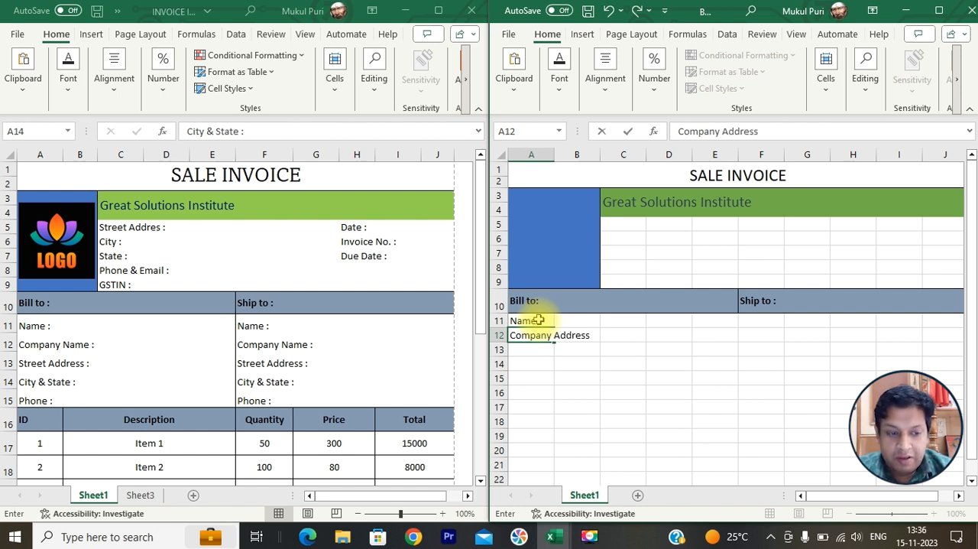
text(:)
key(Return)
- Enter the labels "Street Address:", "City & State :" and "Phone :" in A13, A14 and A15
text(Street Address)
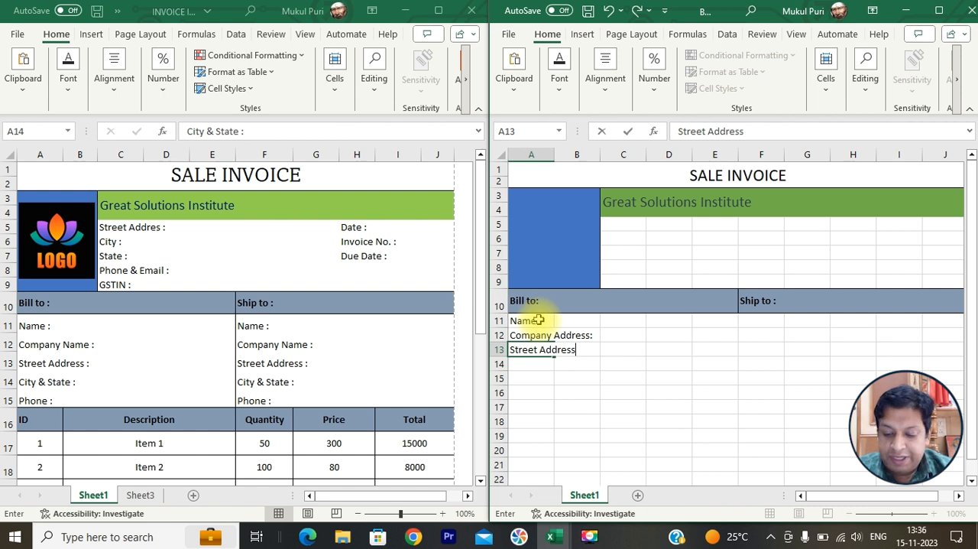
key(Return)
text(City & State)
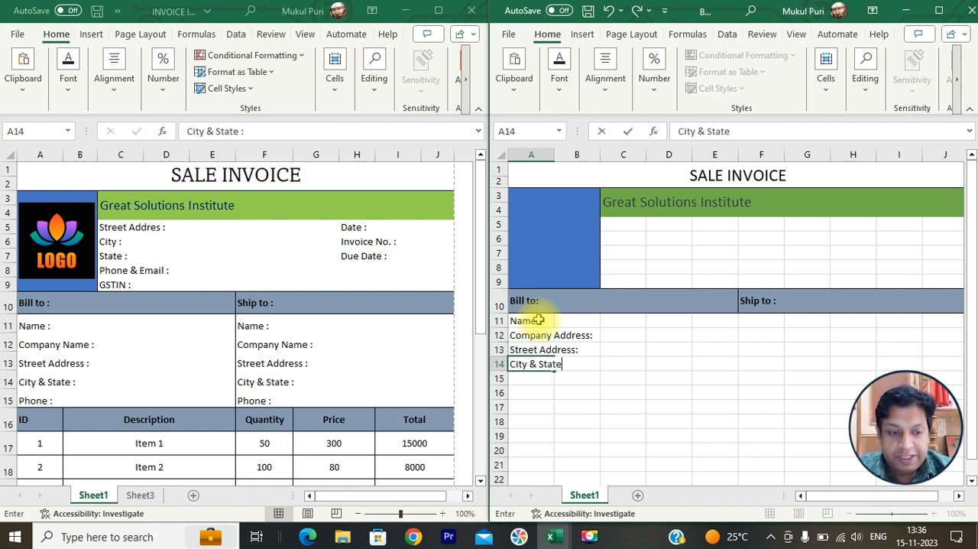
key(Return)
text(Pjo)
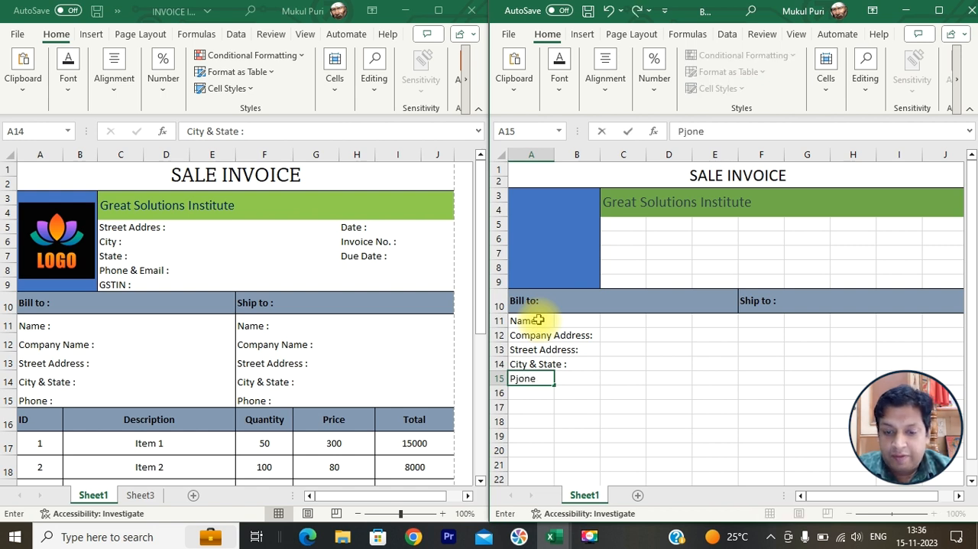
text(ne)
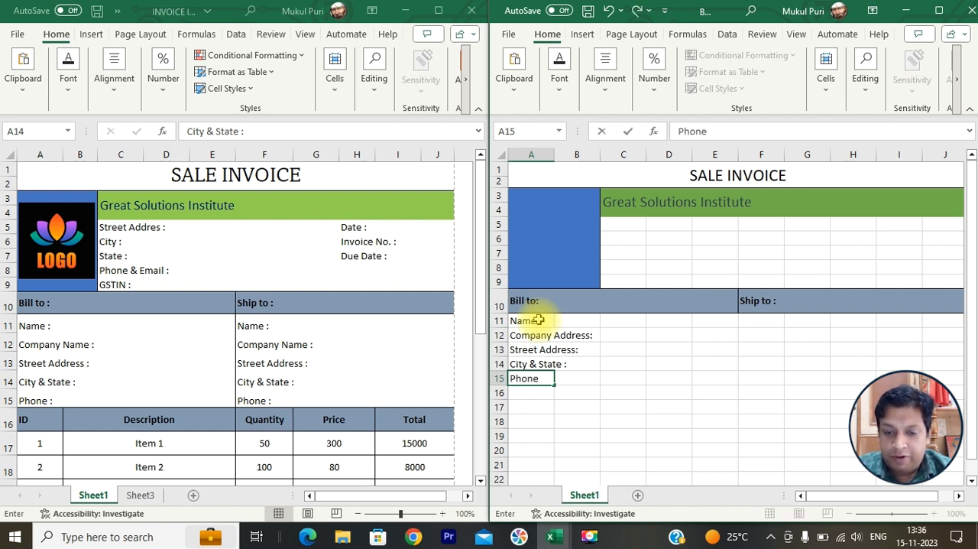
text( :)
key(Return)
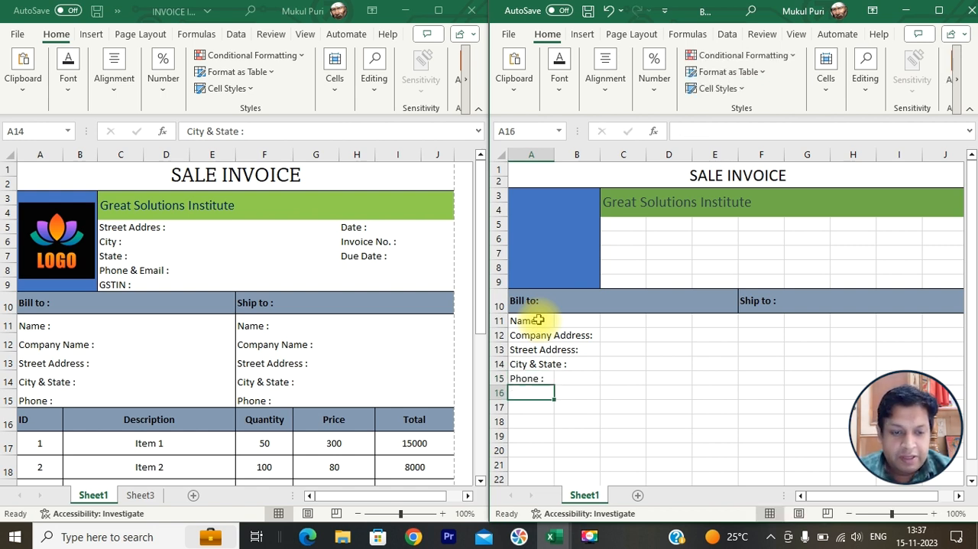
click(760, 324)
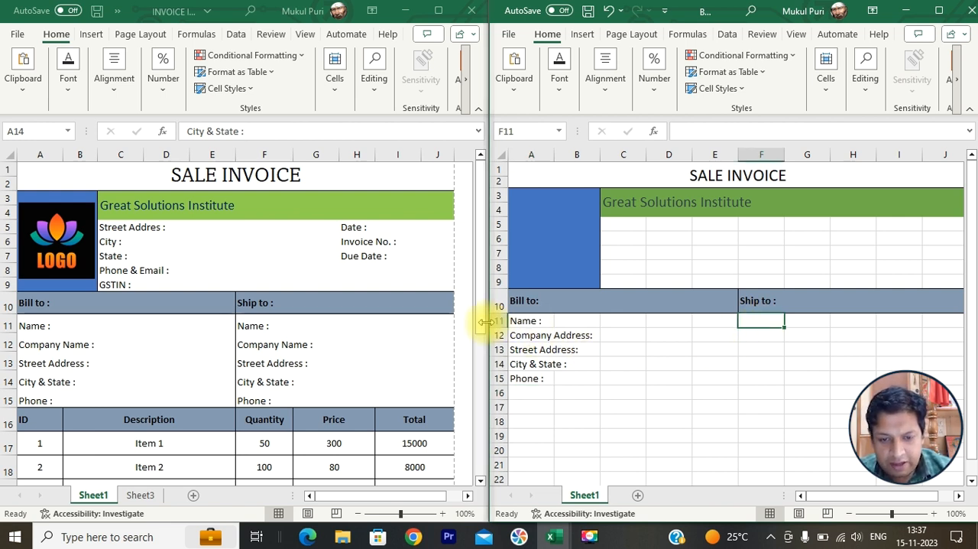
drag(489, 321, 498, 400)
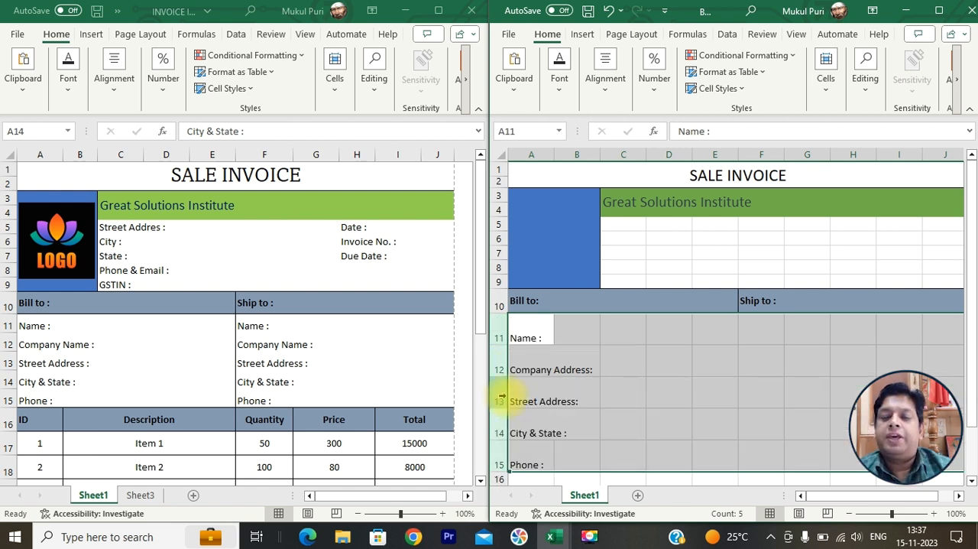
key(ctrl+z)
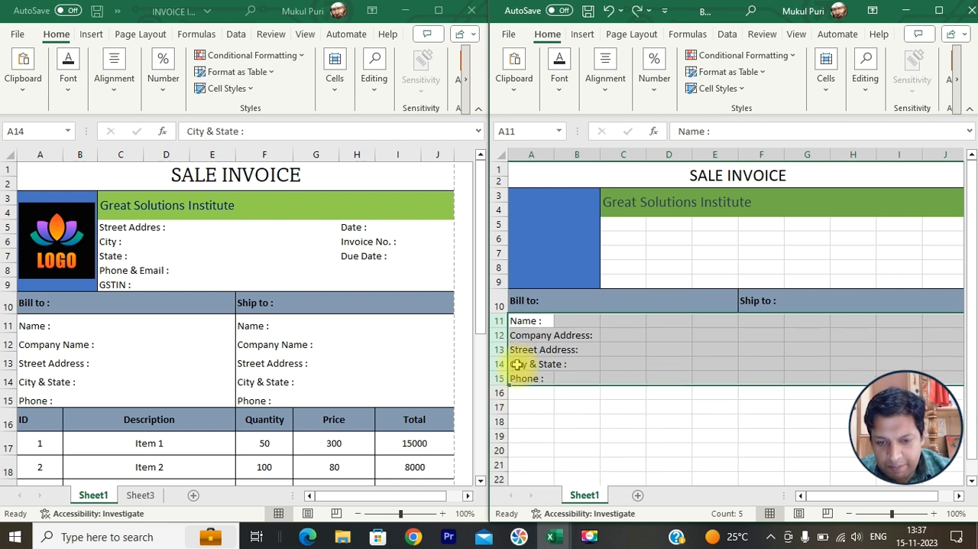
- Try to make row 15 taller, and undo the height changes
click(517, 366)
click(502, 378)
mouse_move(502, 386)
mouse_down()
mouse_move(503, 395)
mouse_move(499, 383)
mouse_up()
click(501, 364)
key(ctrl+z)
key(ctrl+z)
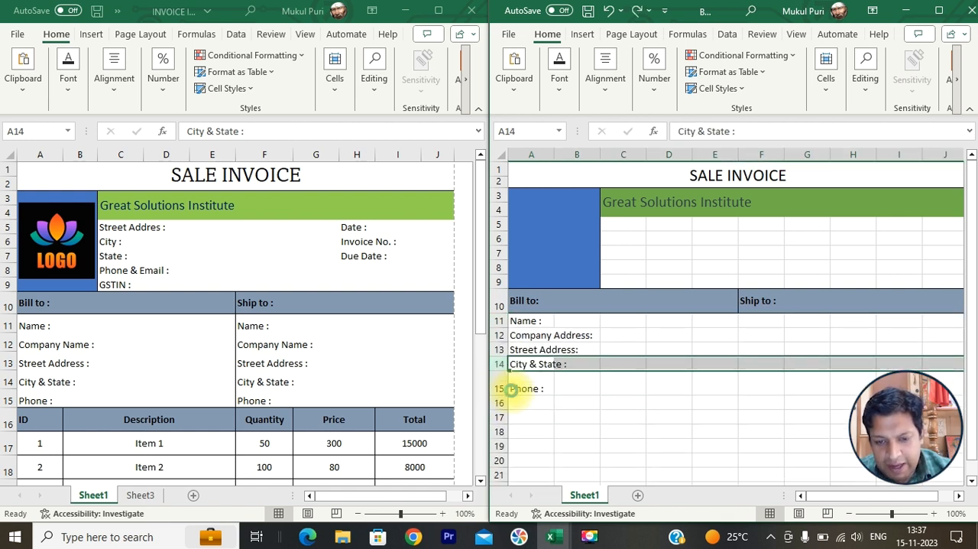
- Make rows 11 to 15 slightly taller and middle-align the labels in A11:A15 vertically
drag(497, 320, 500, 388)
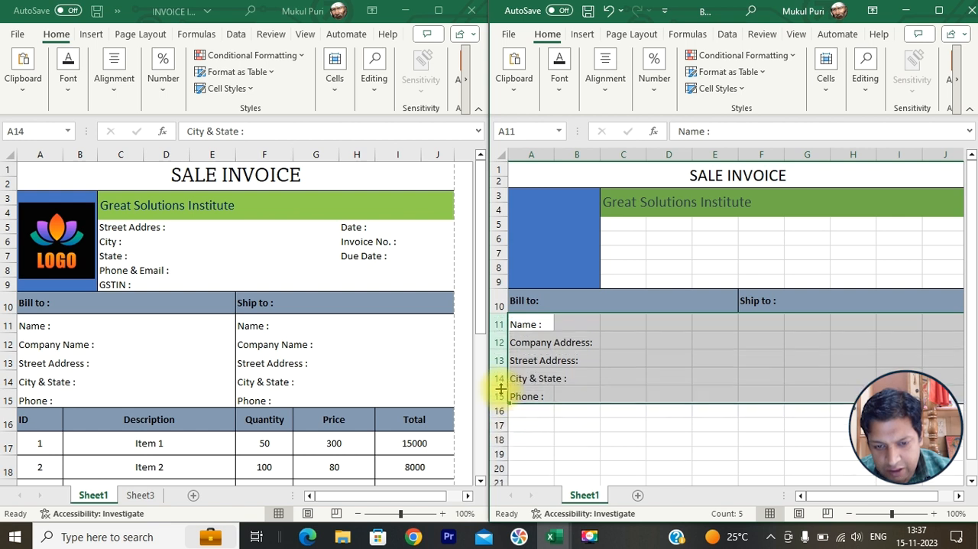
click(529, 421)
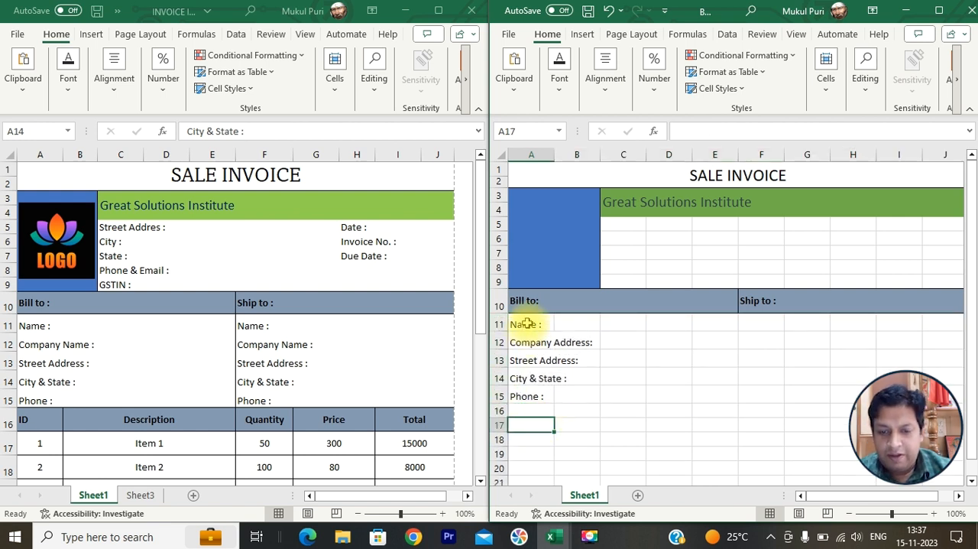
drag(527, 323, 529, 396)
click(607, 93)
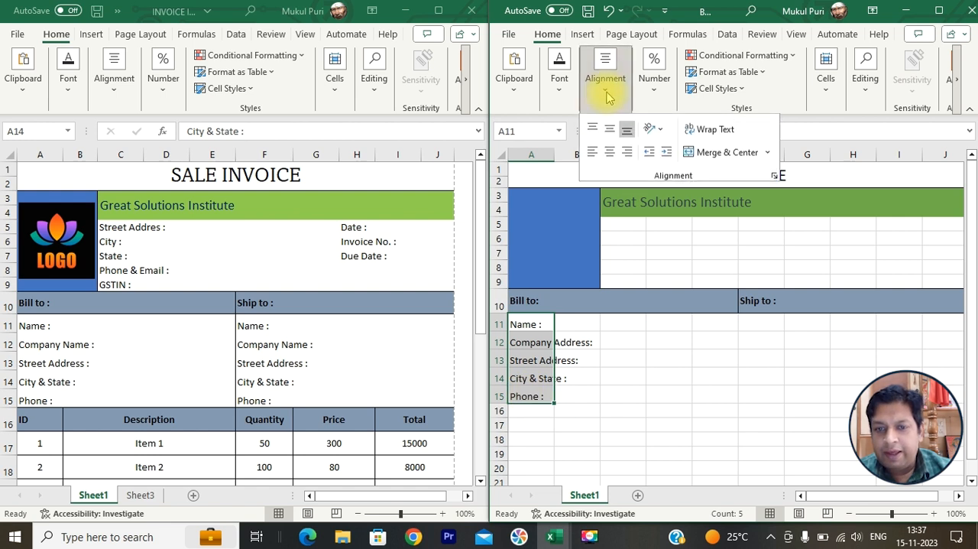
click(609, 129)
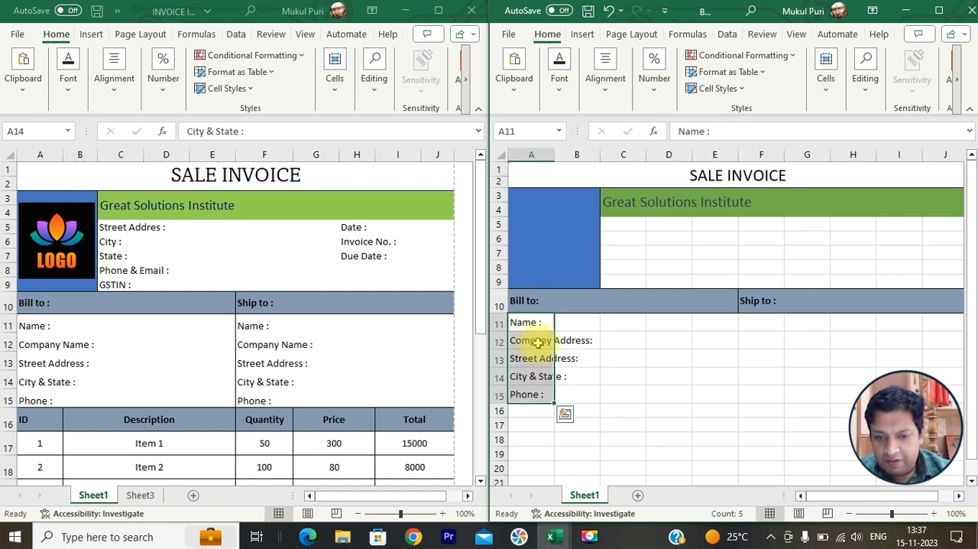
- Copy the Bill to labels from A11:A15 to the Ship to section, starting at F11
key(ctrl+c)
click(755, 325)
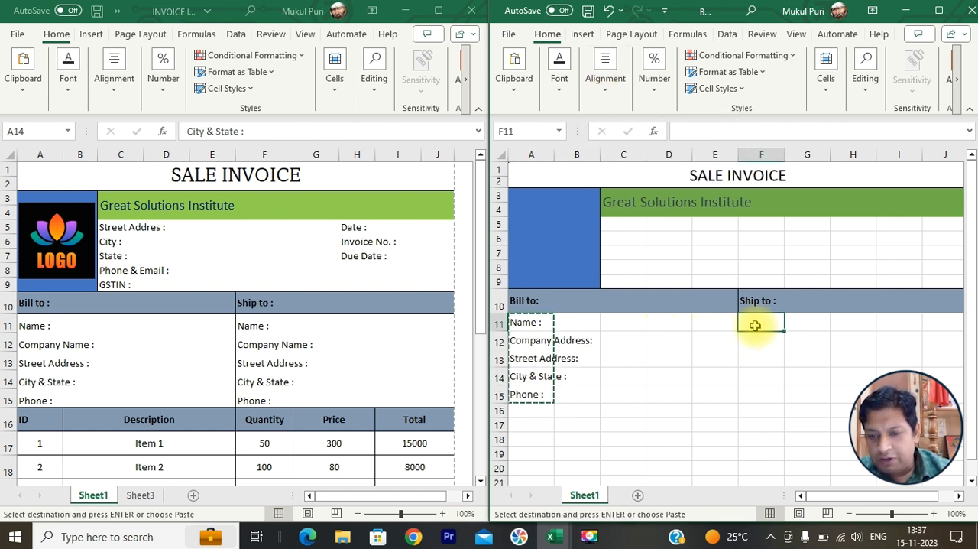
key(ctrl+v)
click(716, 423)
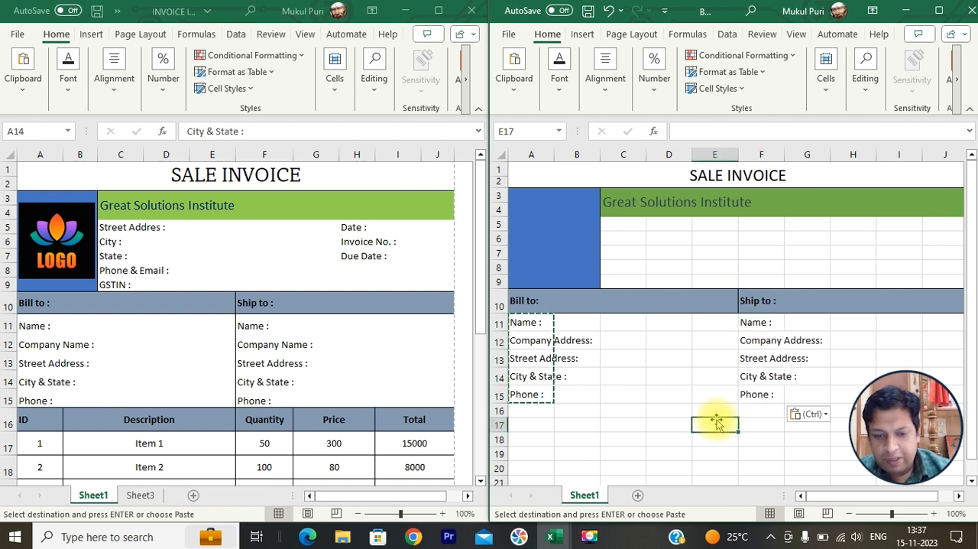
click(666, 422)
key(Escape)
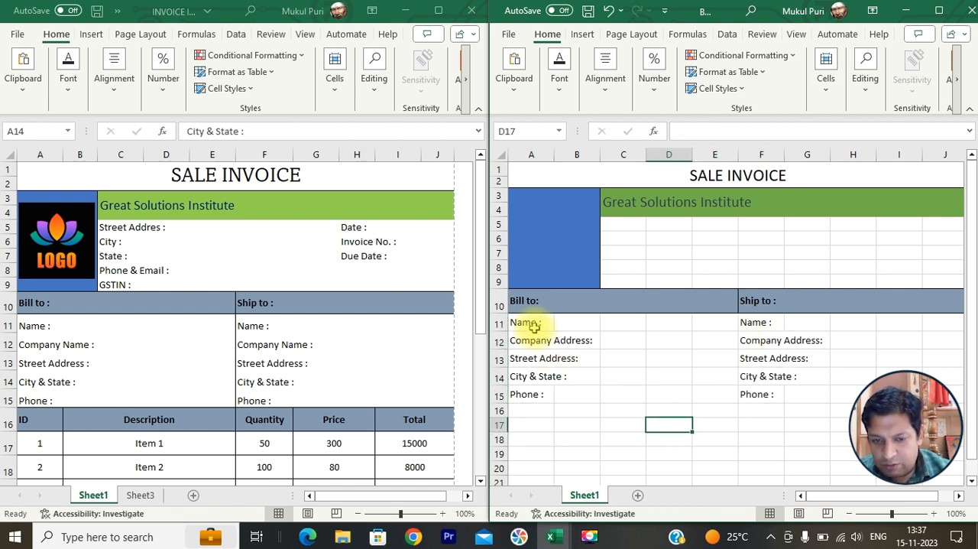
- Try all borders on the address block A11:J15, and replace them with outside borders only
drag(532, 325, 945, 393)
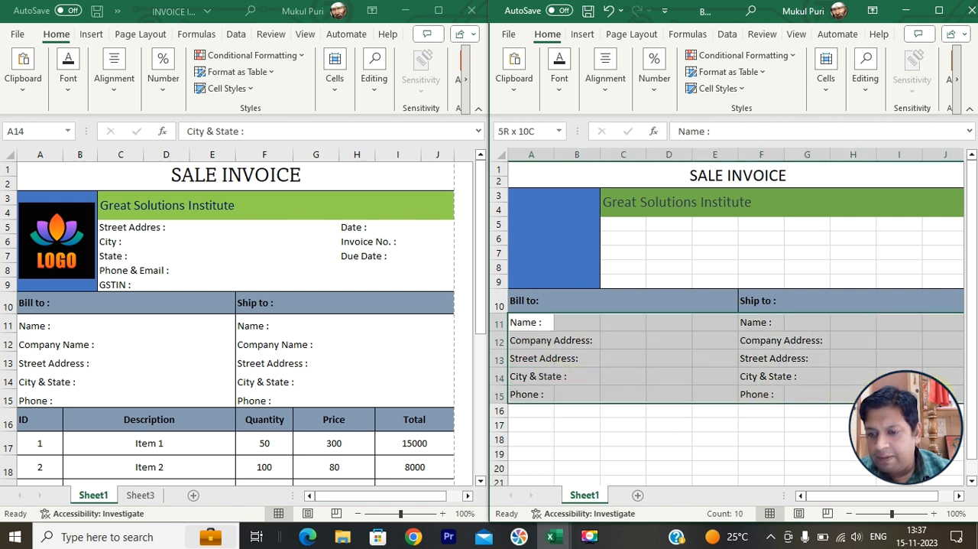
click(560, 77)
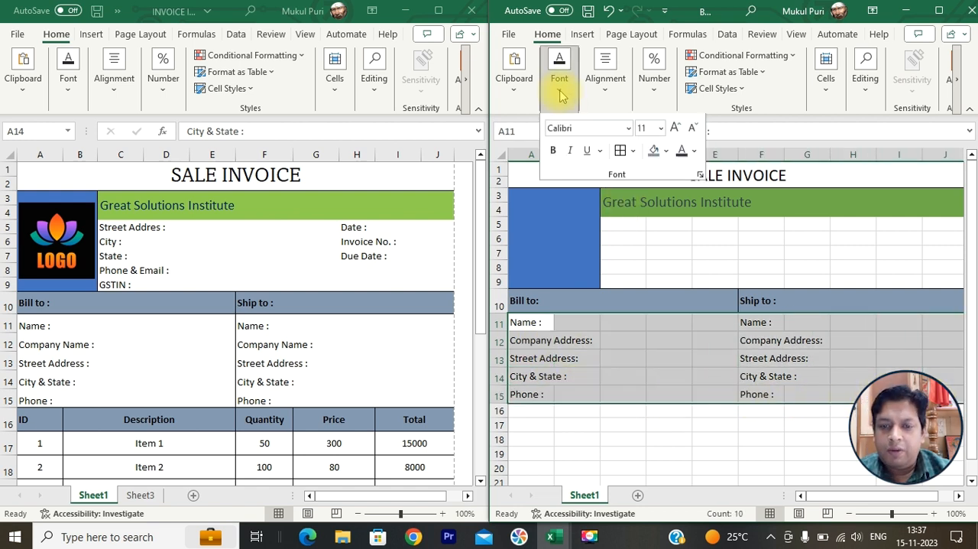
click(625, 154)
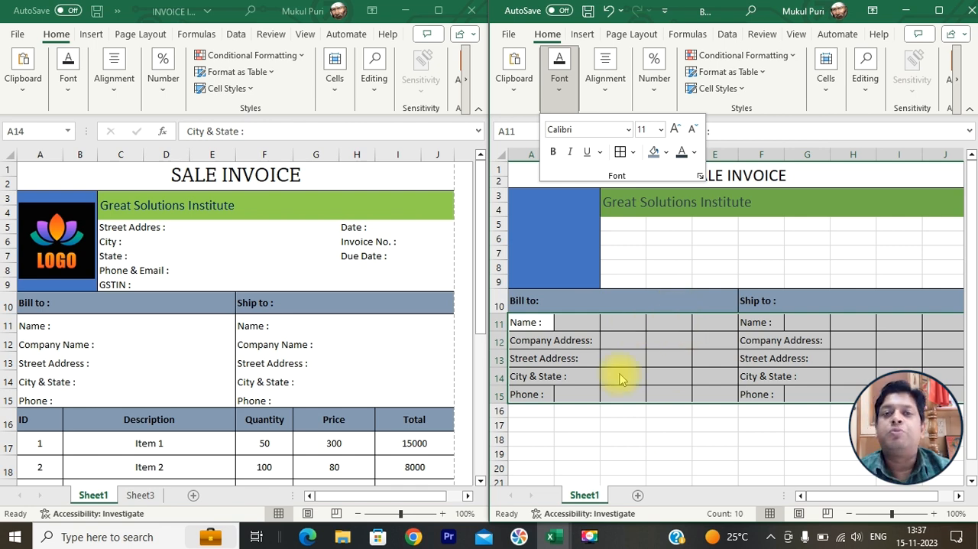
click(633, 153)
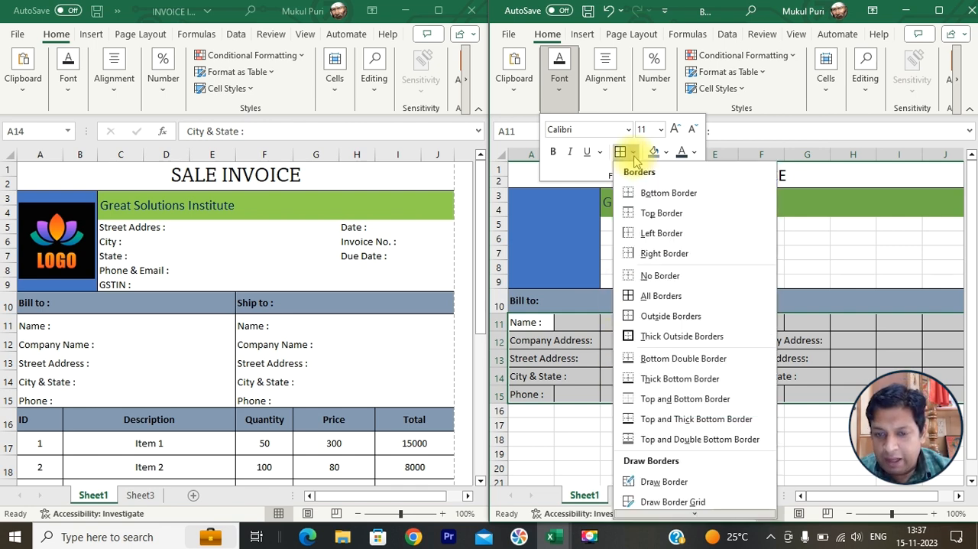
click(639, 278)
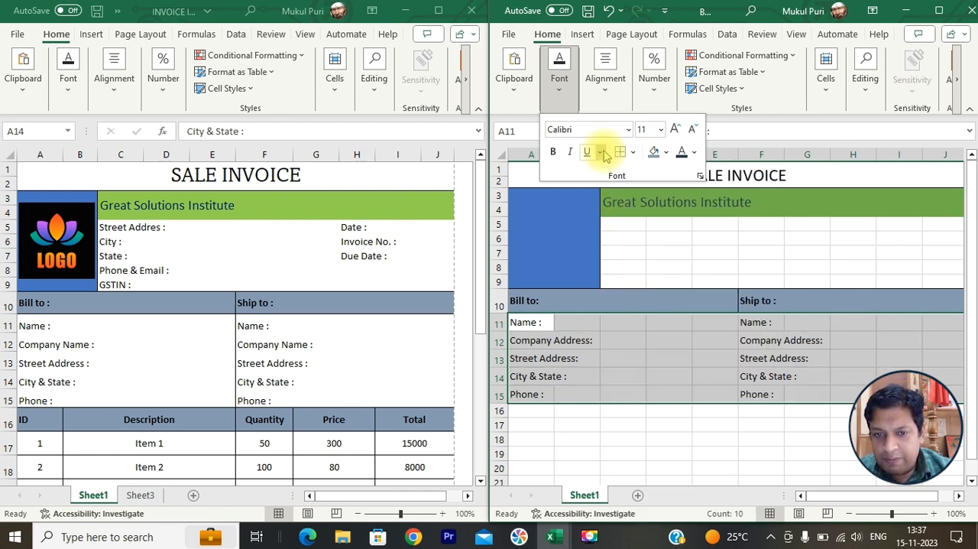
click(633, 152)
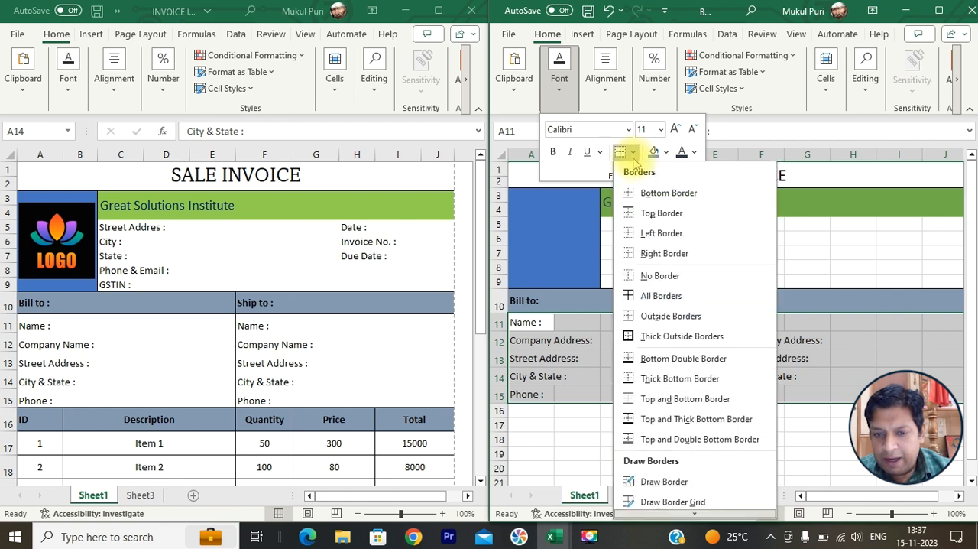
click(649, 315)
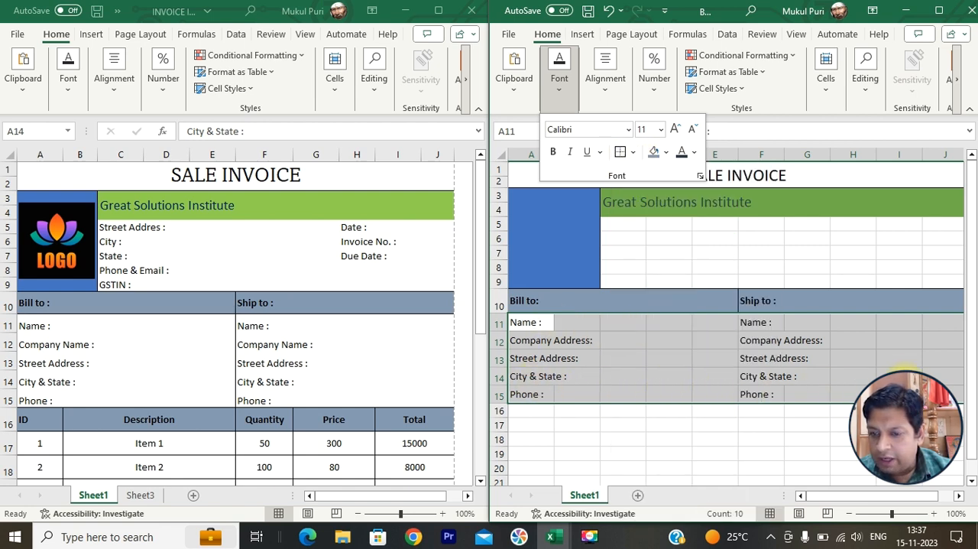
click(683, 422)
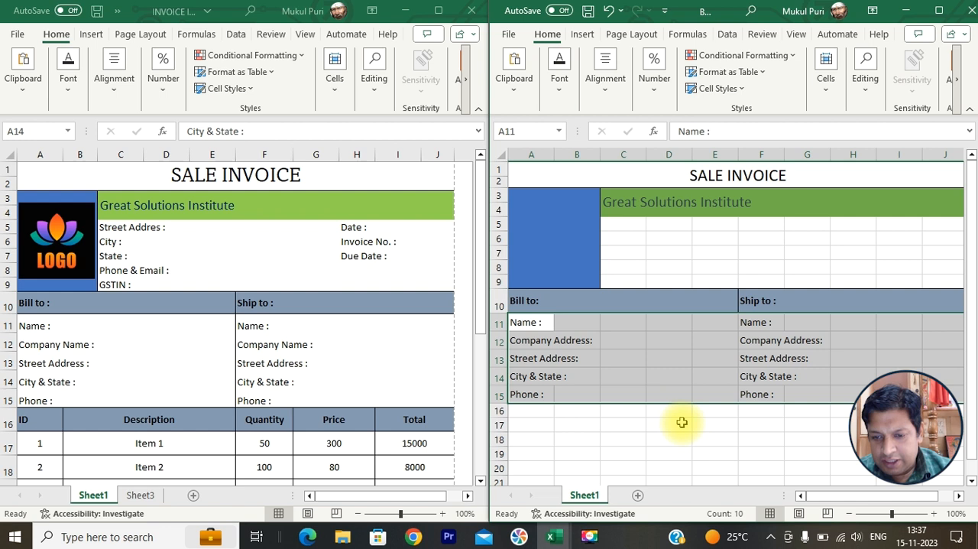
- Add a left border to F11:F15 to separate the Ship to labels from the Bill to section
click(757, 322)
drag(757, 321, 753, 395)
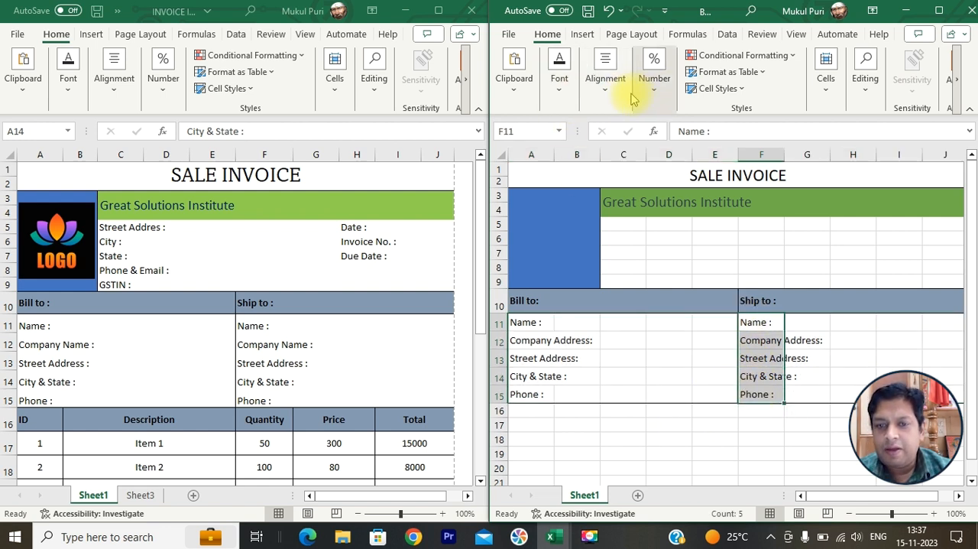
click(561, 94)
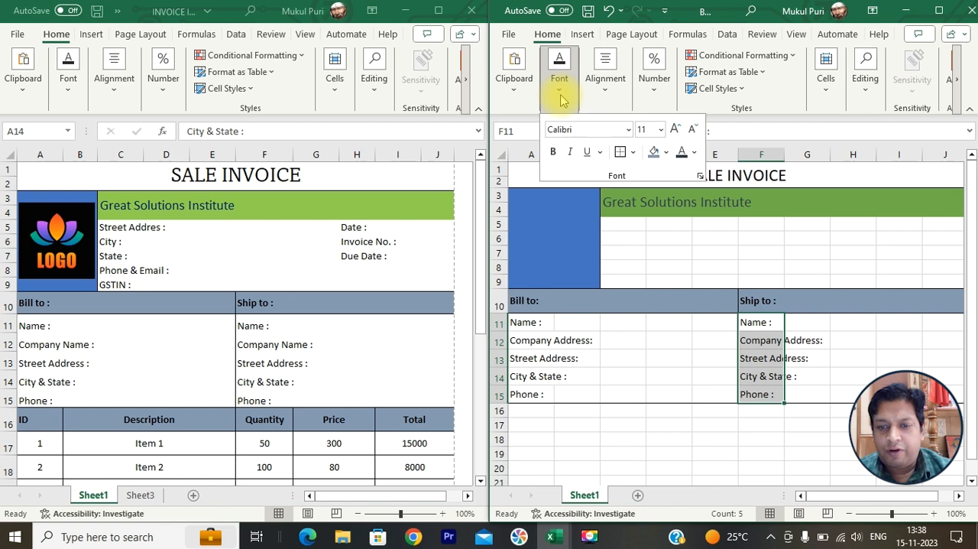
click(632, 151)
click(635, 231)
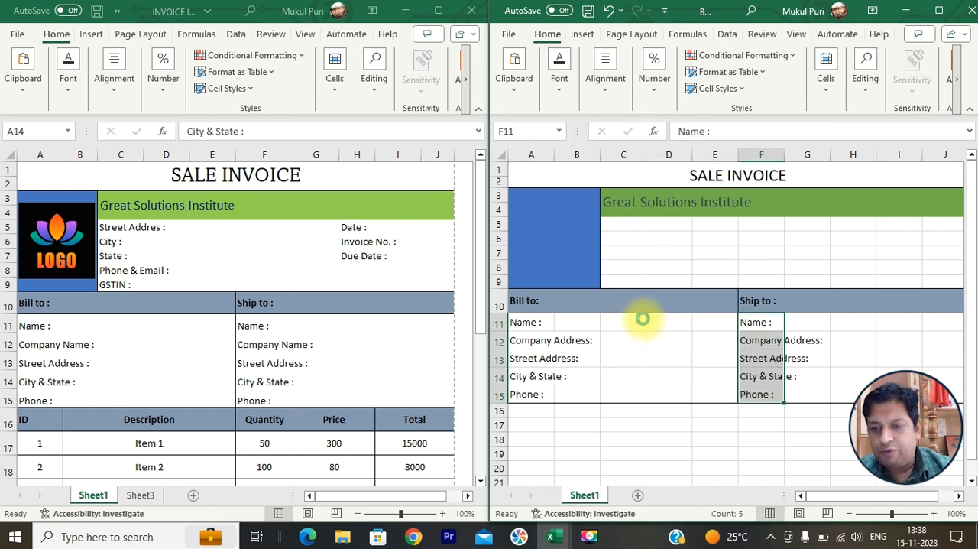
- Preview the printout and examine which invoice columns run past the page break
key(ctrl+p)
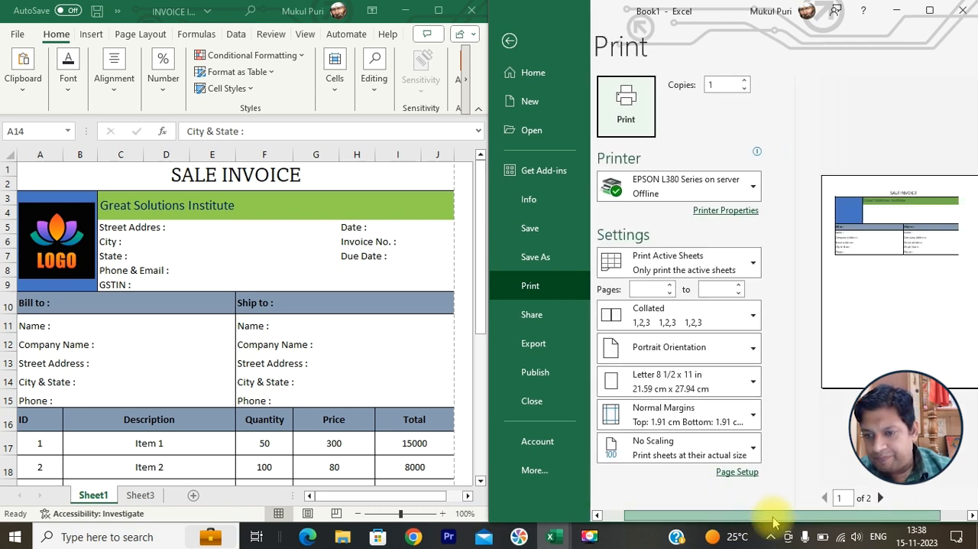
drag(774, 521, 800, 522)
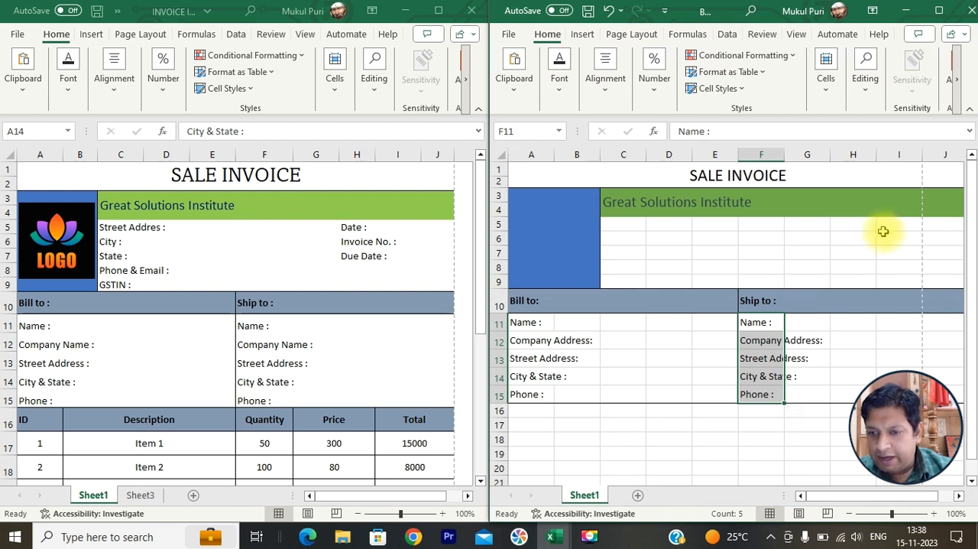
drag(802, 495, 851, 495)
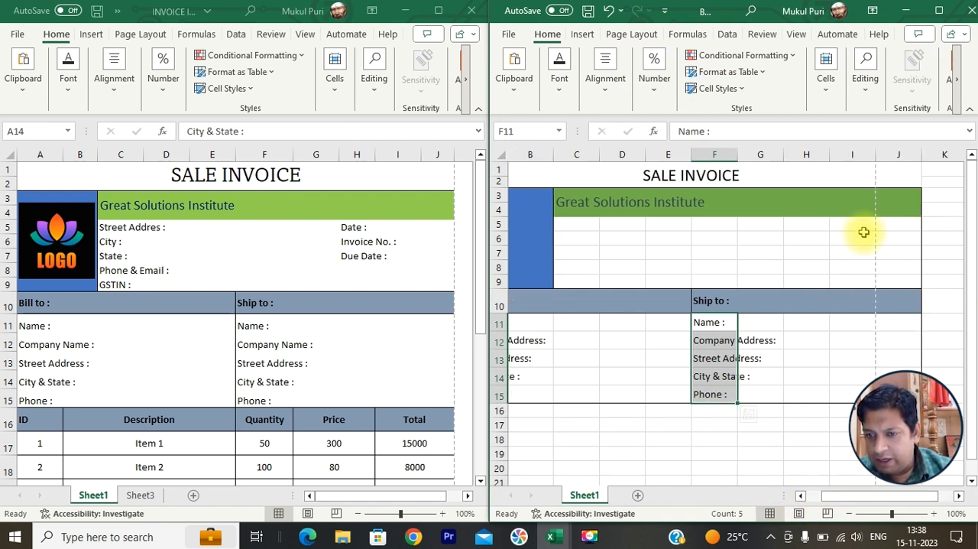
drag(893, 196, 898, 376)
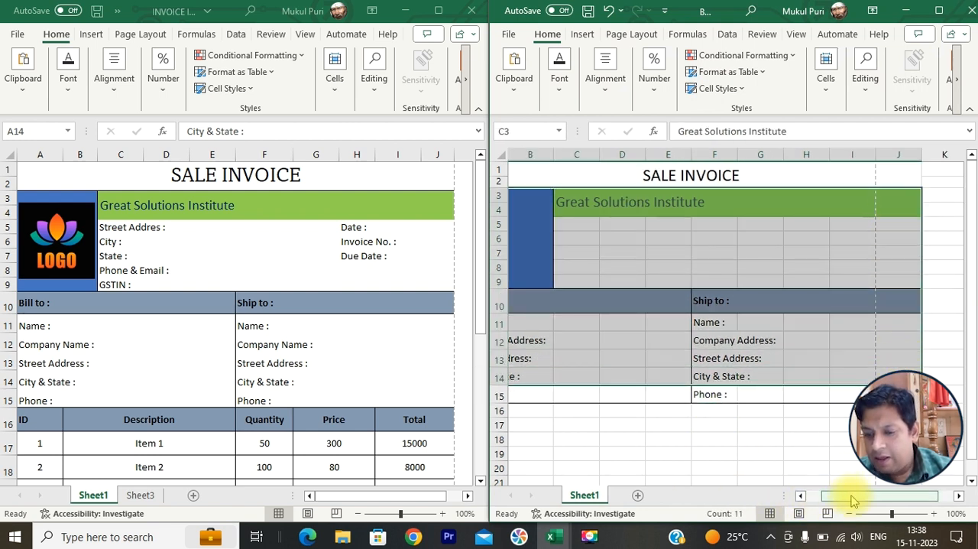
drag(851, 496, 826, 510)
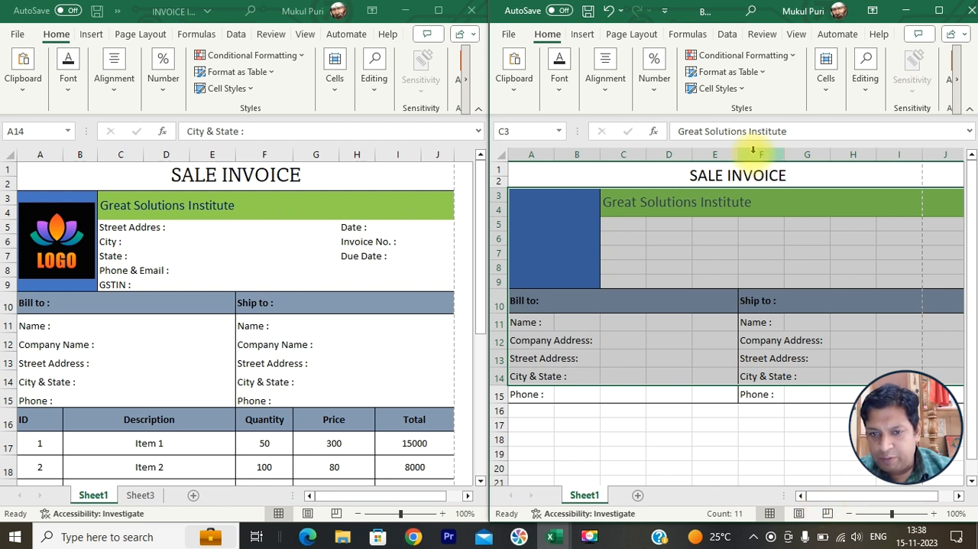
- Narrow column E slightly so that the invoice fits one page wide, and check it in the print preview
drag(732, 154, 734, 157)
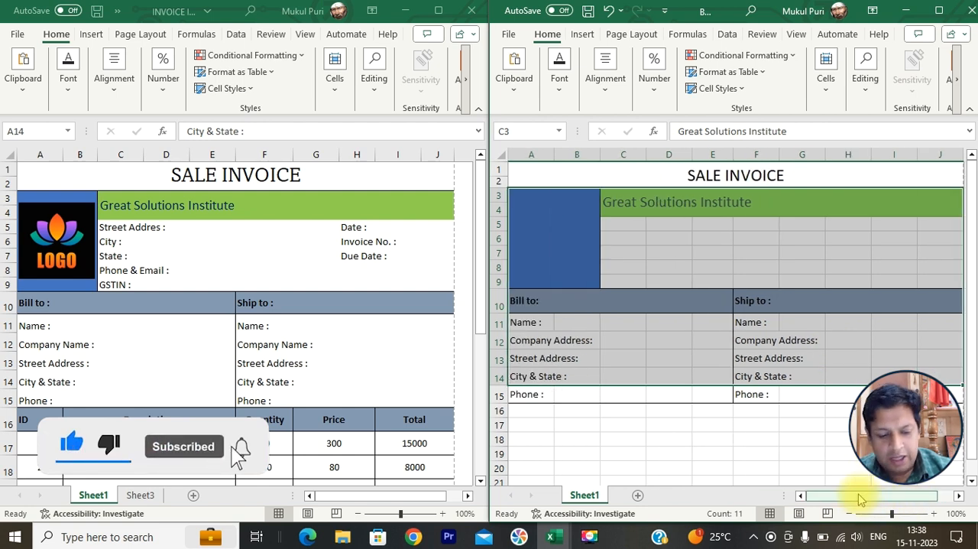
key(ctrl+p)
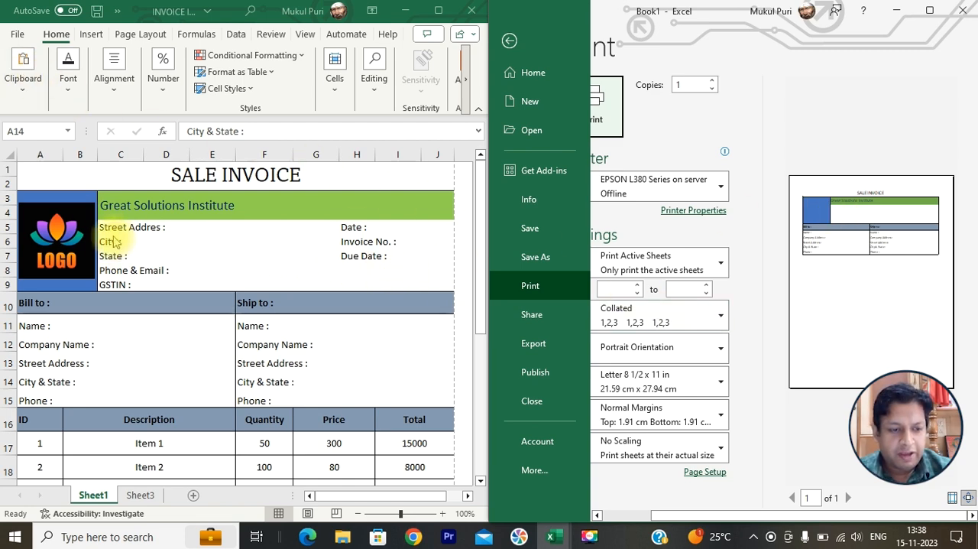
click(509, 40)
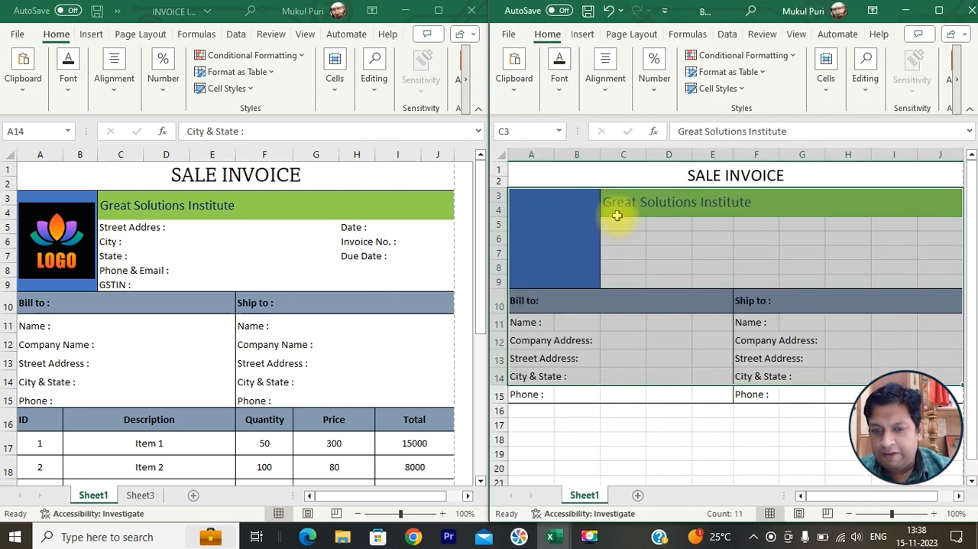
- Enter the labels "Street Address :" in C5 and "City :" in C6 below the company name
click(621, 227)
text(Street Add)
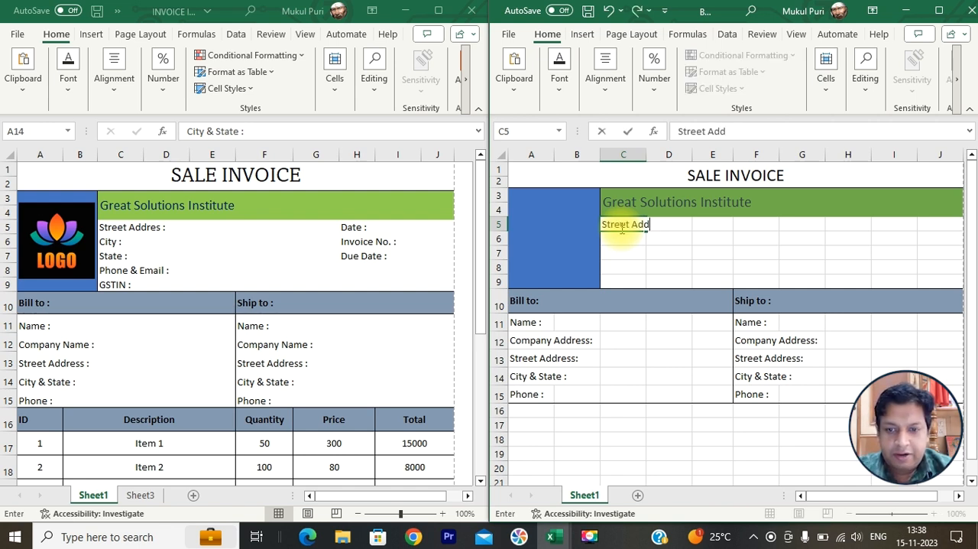
text(ress :)
key(Return)
text(C)
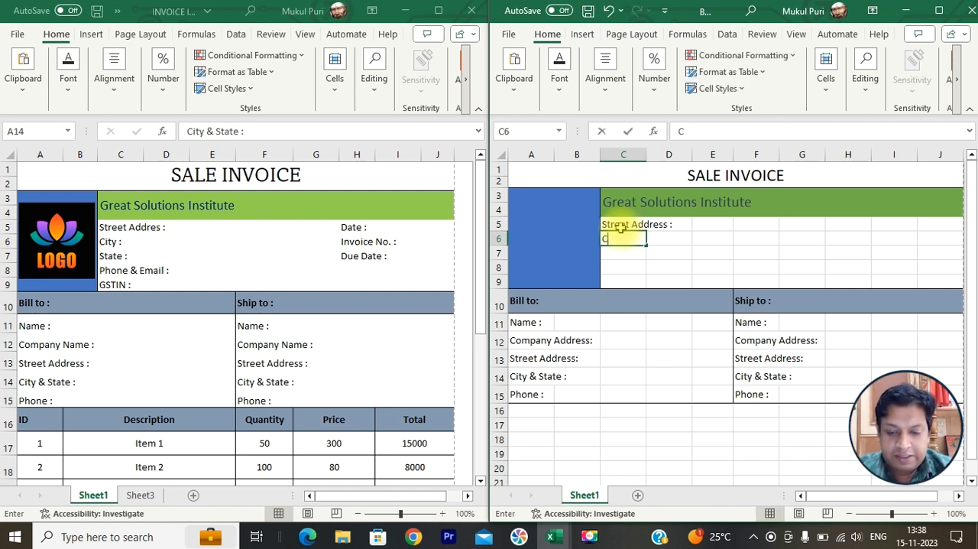
text(ity :)
key(Return)
- Enter the labels "State :", "Phone & Email :" and "GSTIN :" in C7, C8 and C9
text(State :)
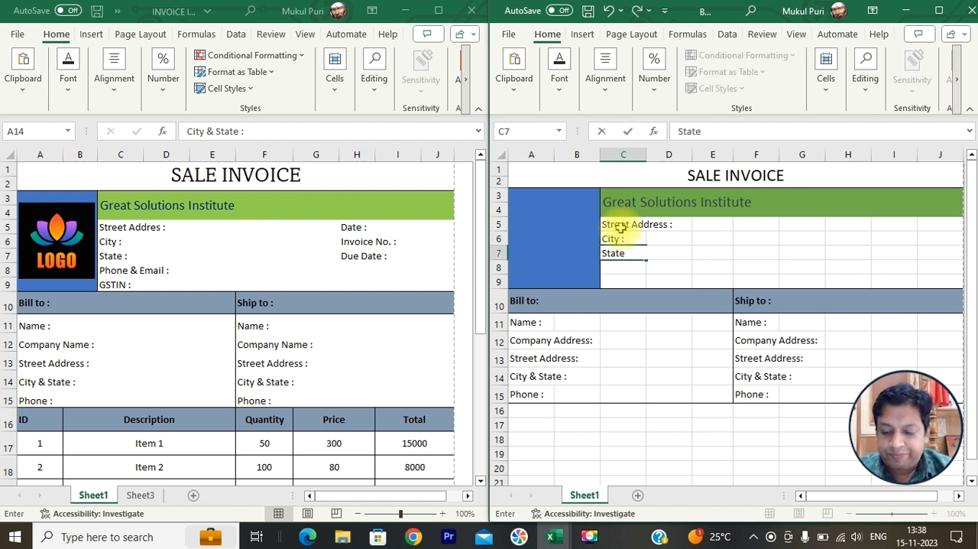
key(Return)
text(Phone)
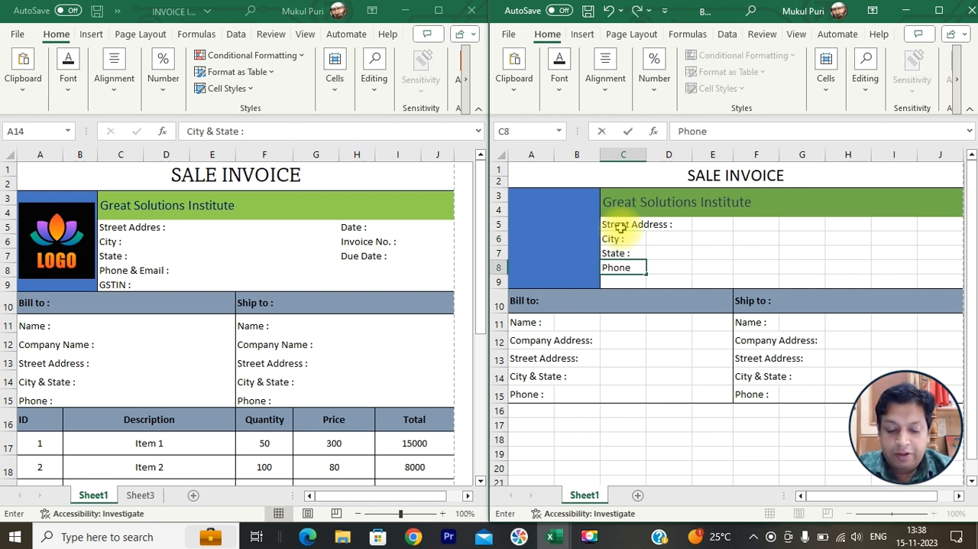
text( & Email :)
key(Return)
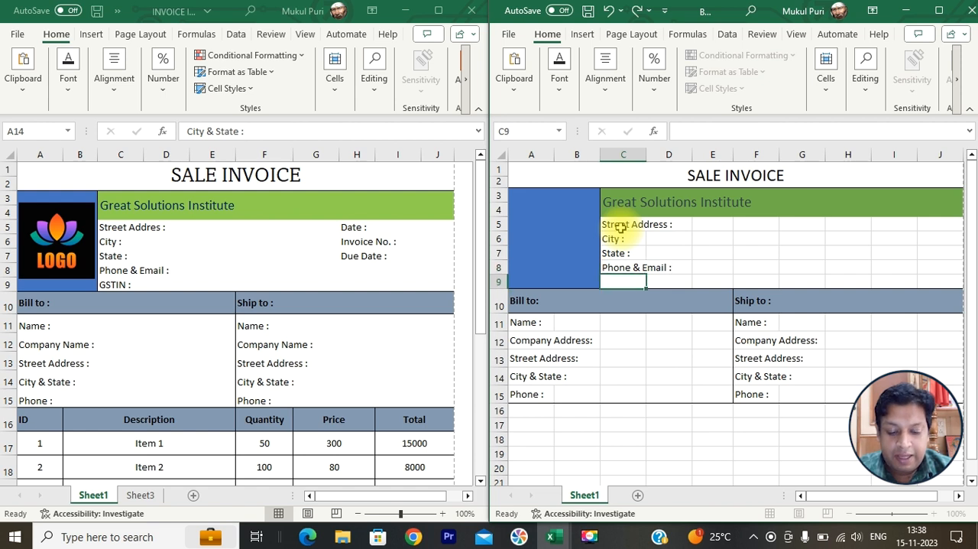
text(GSTIN)
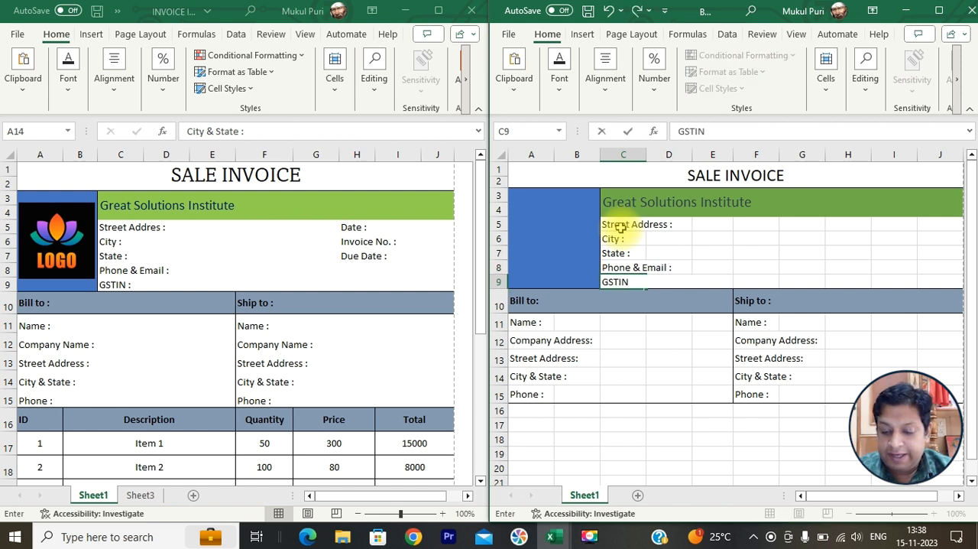
text( :)
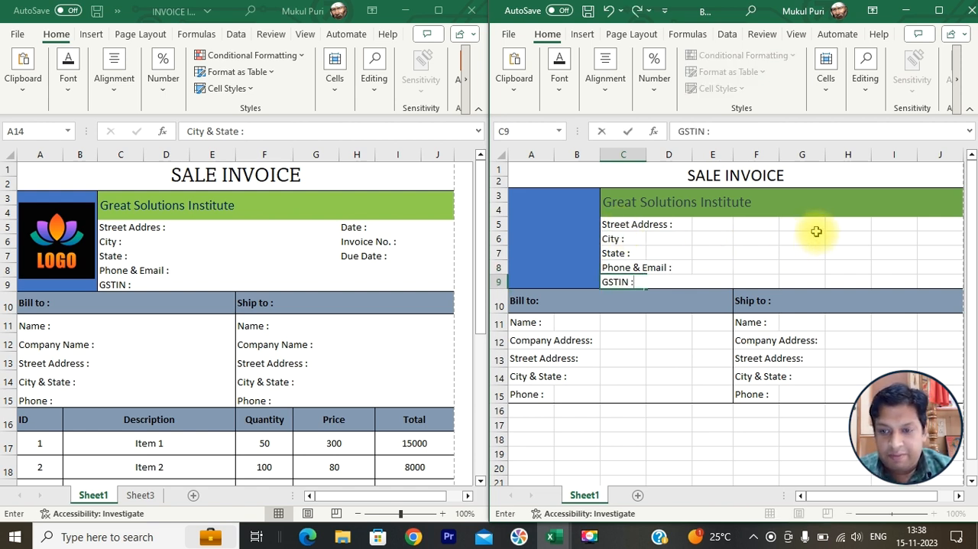
- Enter the labels "Date :", "Invoice No." and "Due Date :" in H5, H6 and H7 of the new invoice
click(838, 225)
text(Date)
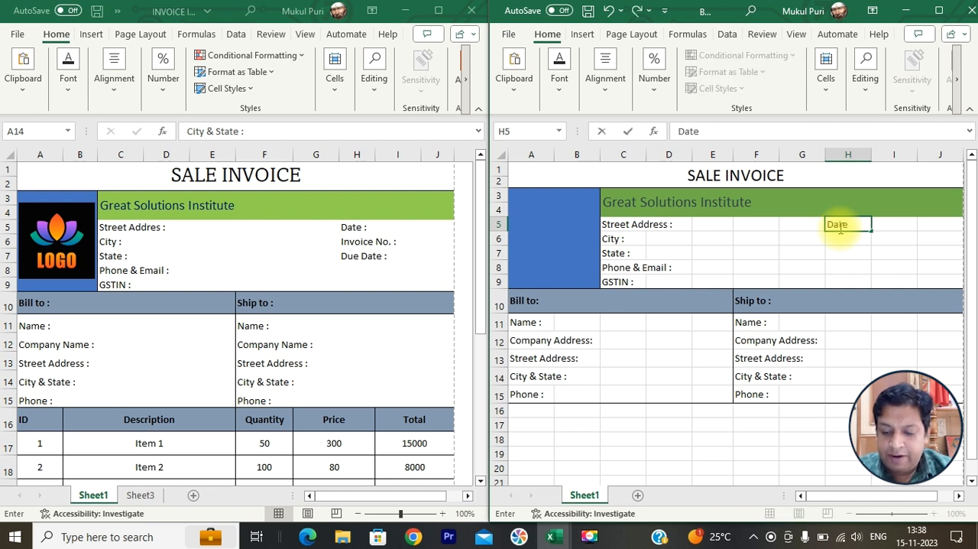
text( :)
key(Return)
text(Invi)
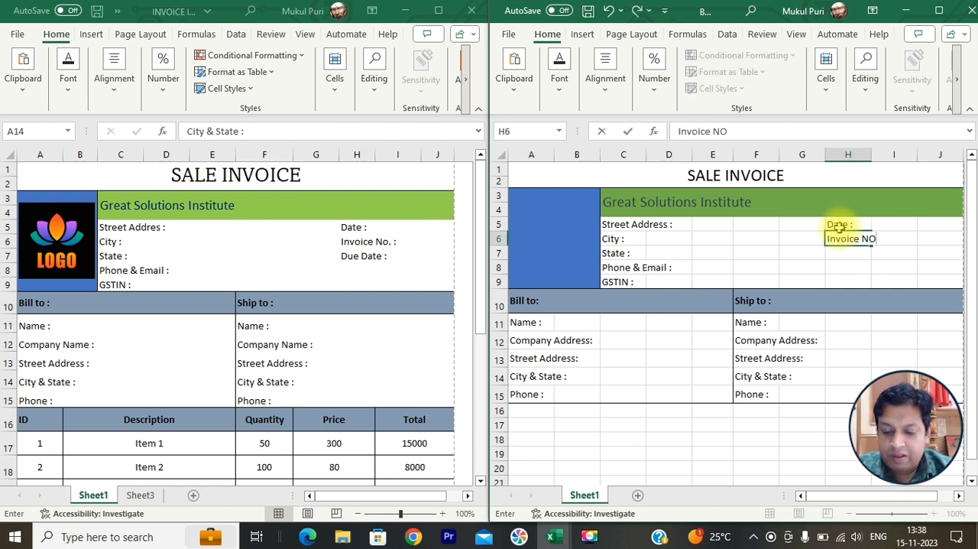
text(ice No.)
key(Return)
text(Due Date :)
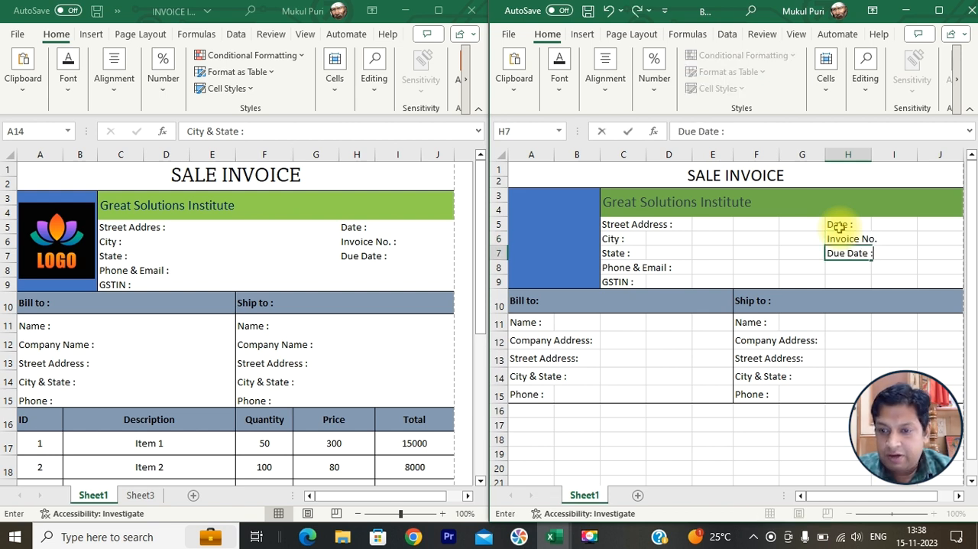
key(F2)
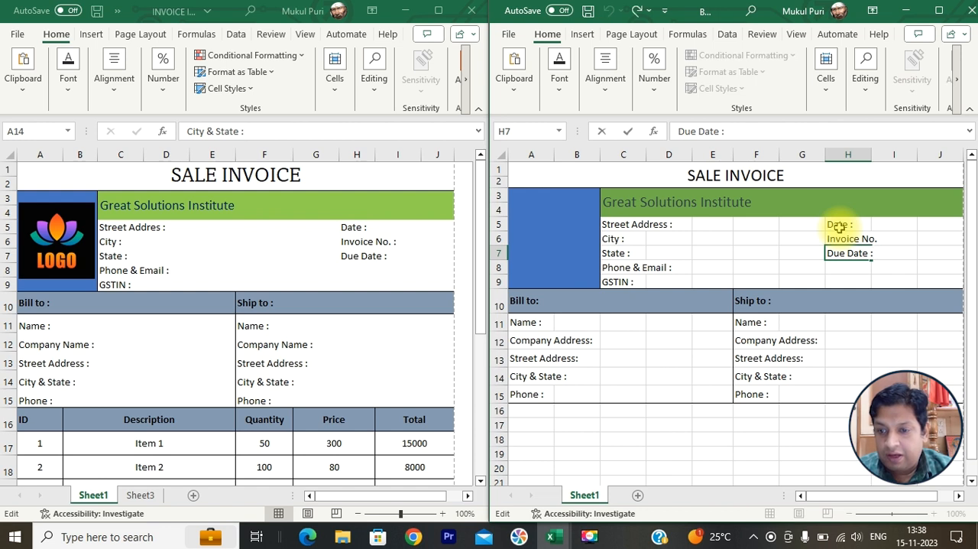
- Add a colon to the "Invoice No." label in H6 so it reads "Invoice No. :"
click(843, 239)
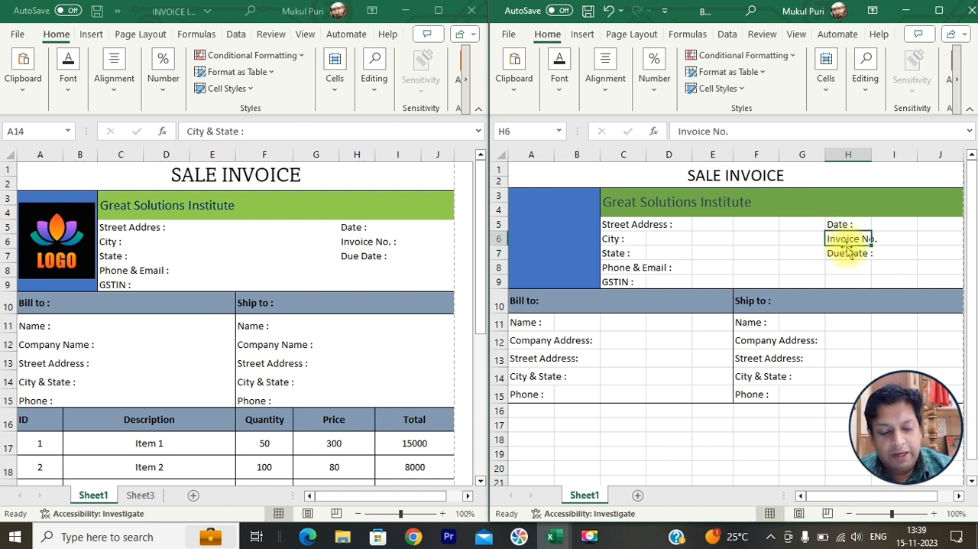
key(F2)
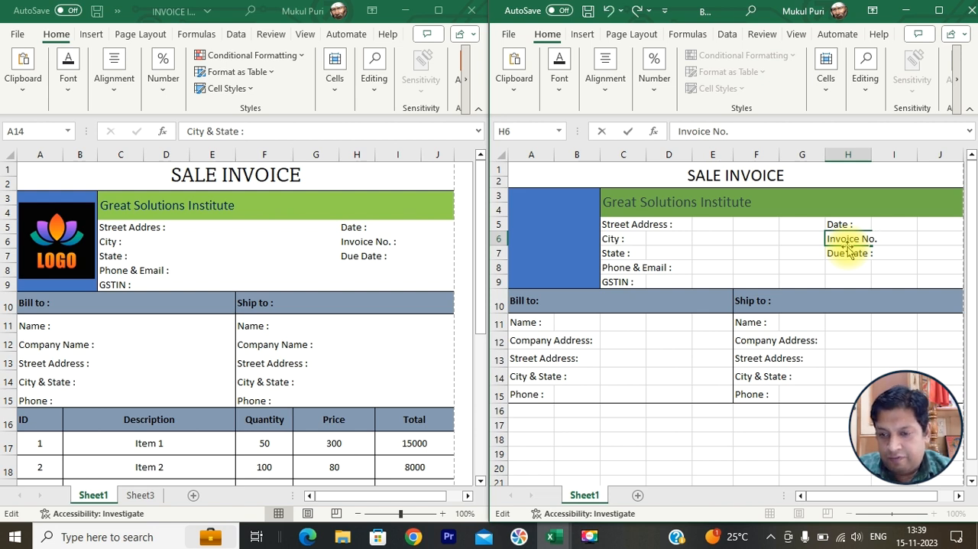
click(841, 251)
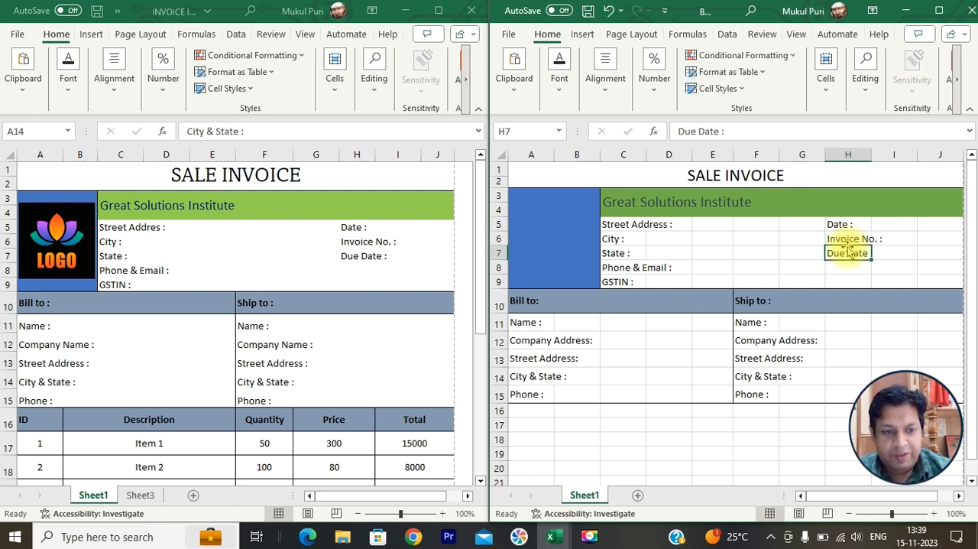
- Enter the item table headings "ID" in A16 and "Description" in B16 below the address block
click(798, 340)
scroll(733, 398, down, 1)
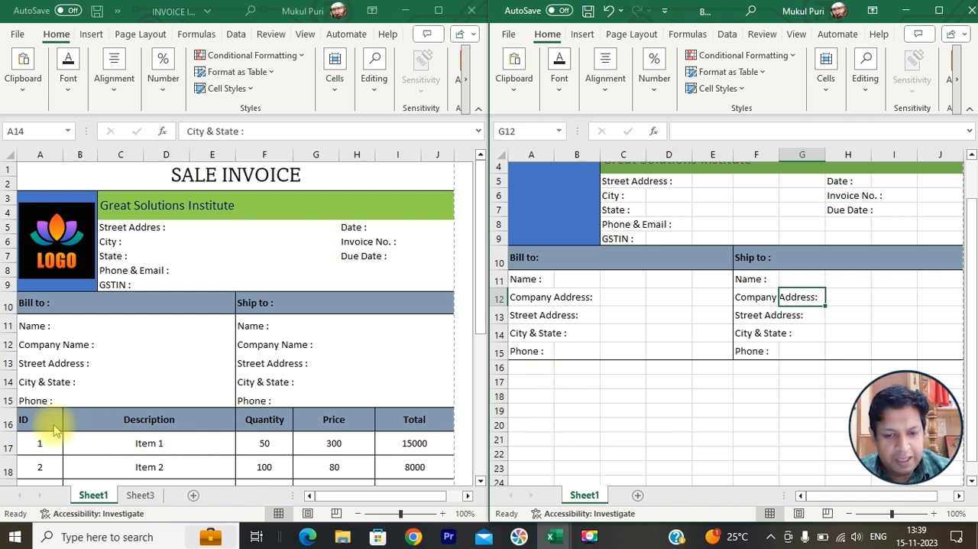
click(540, 373)
text(I)
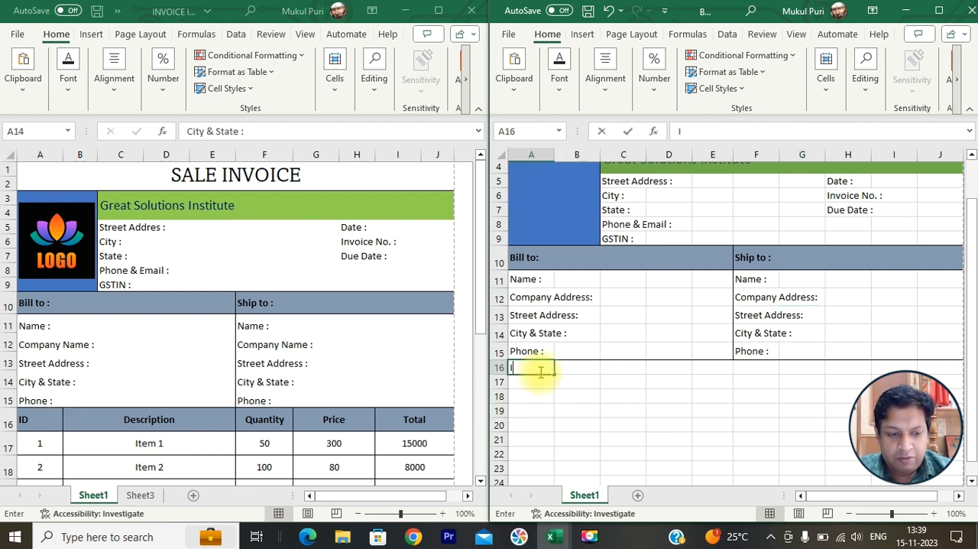
text(D)
key(Tab)
text(De)
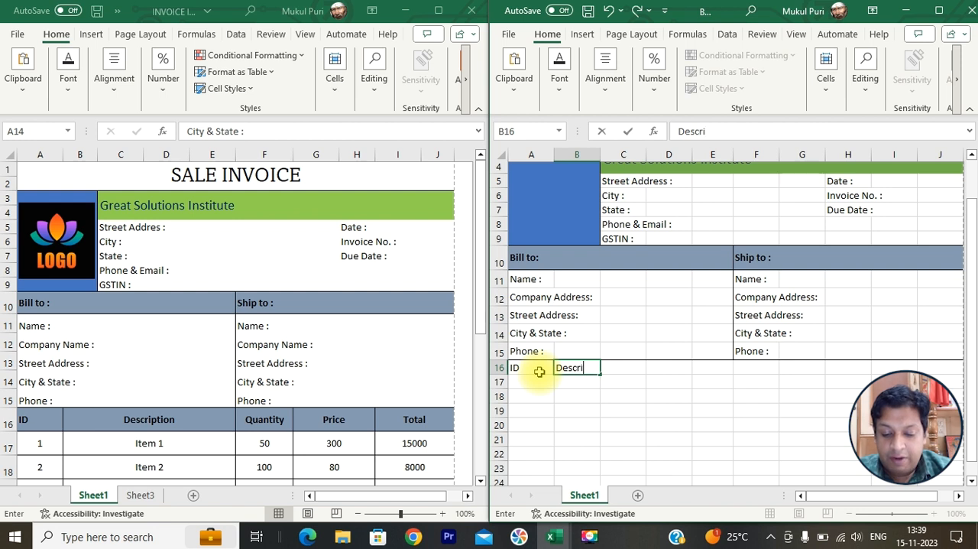
text(scription)
key(Tab)
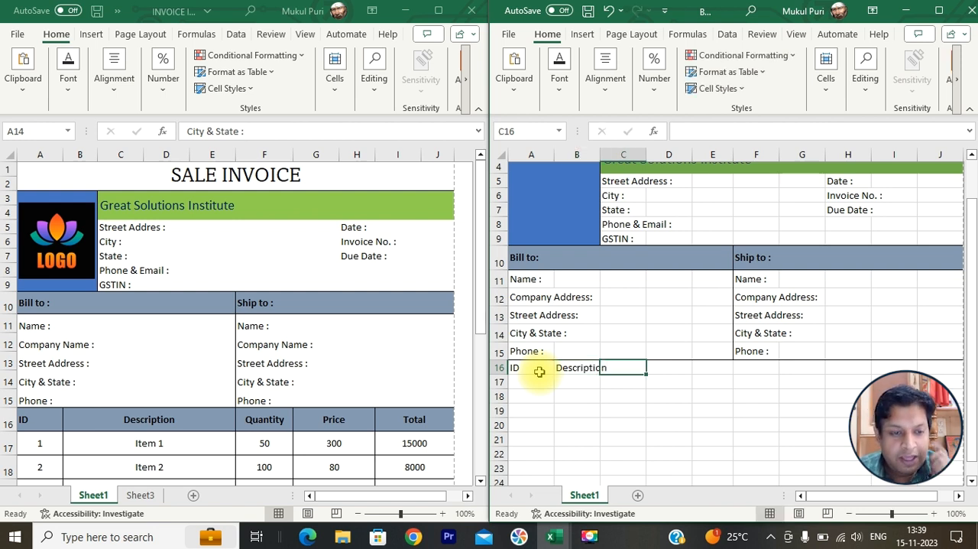
- Merge the "Description" heading across B16:E16, matching the finished invoice, and align it left
click(98, 419)
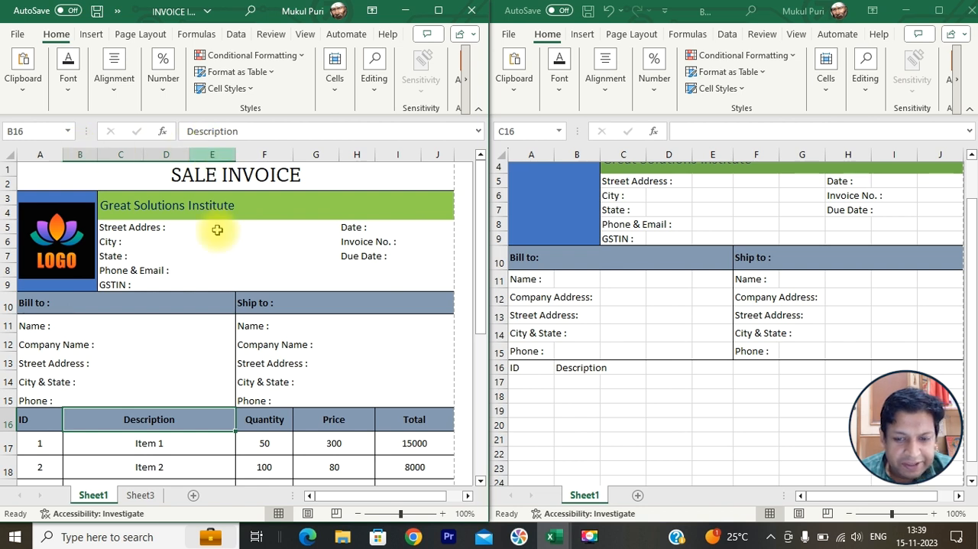
click(571, 366)
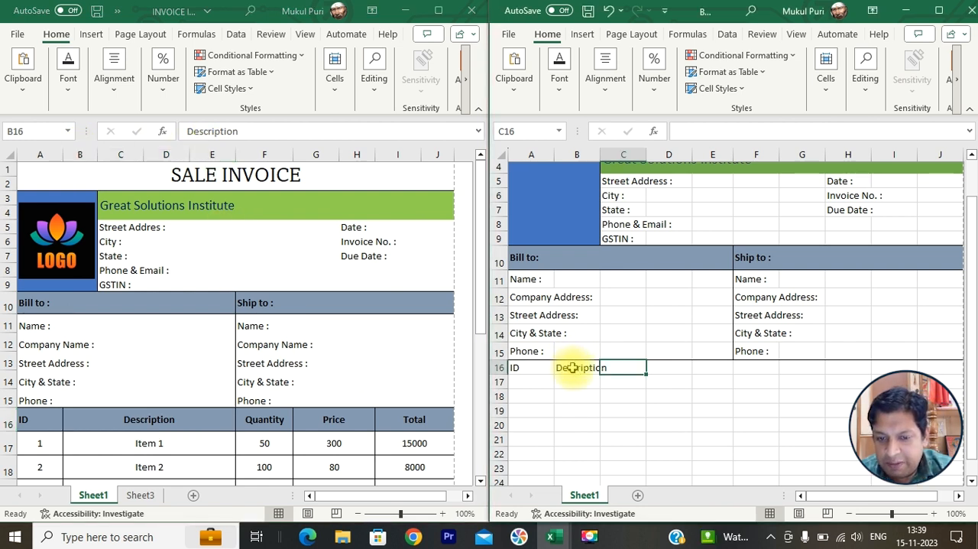
click(572, 367)
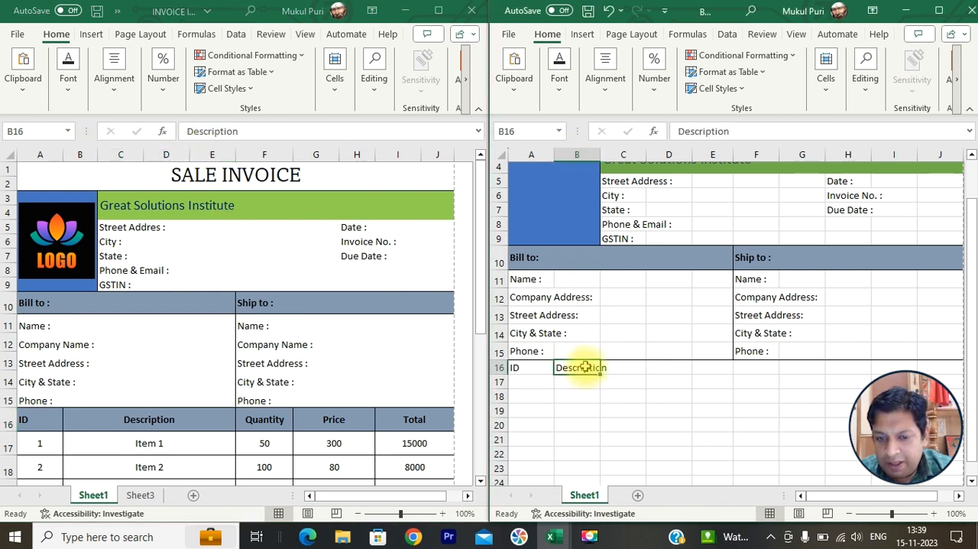
drag(585, 367, 695, 366)
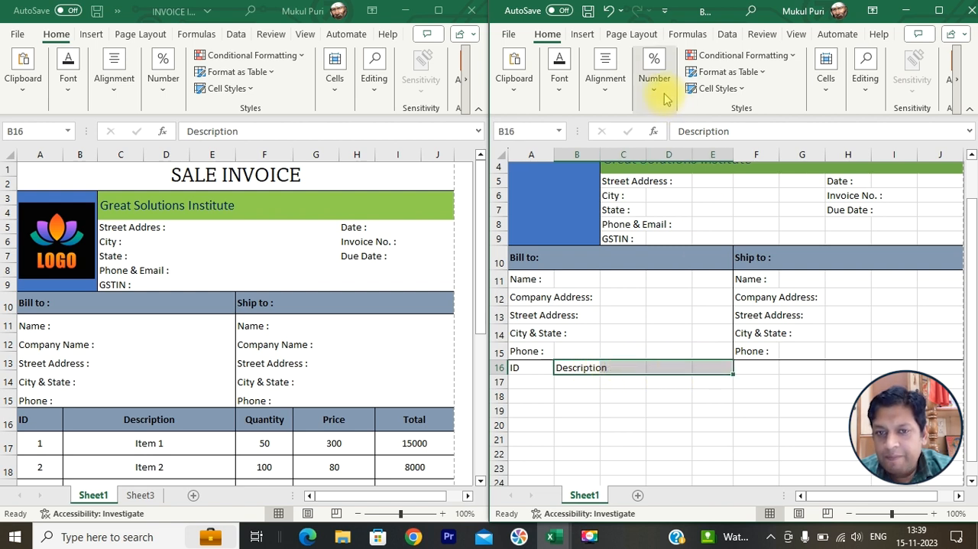
click(605, 76)
click(716, 153)
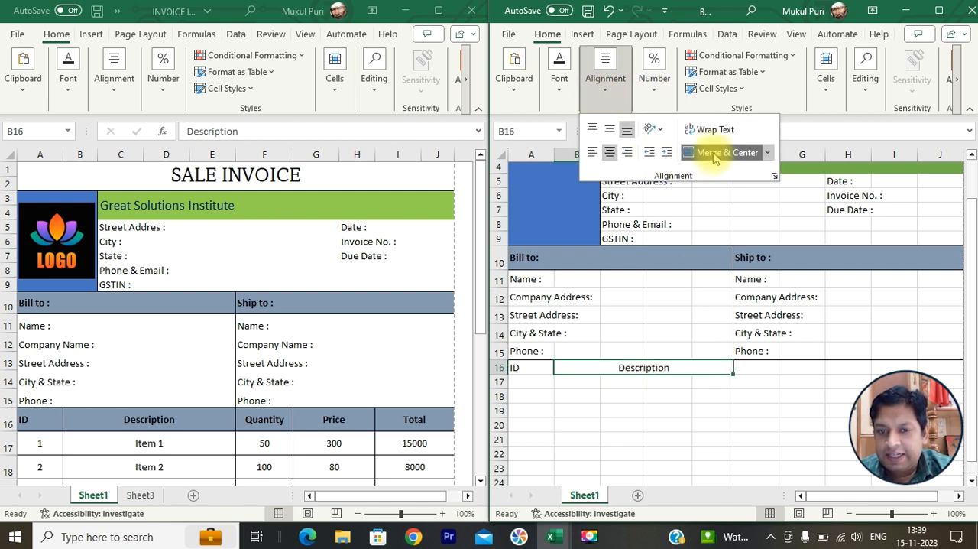
click(593, 152)
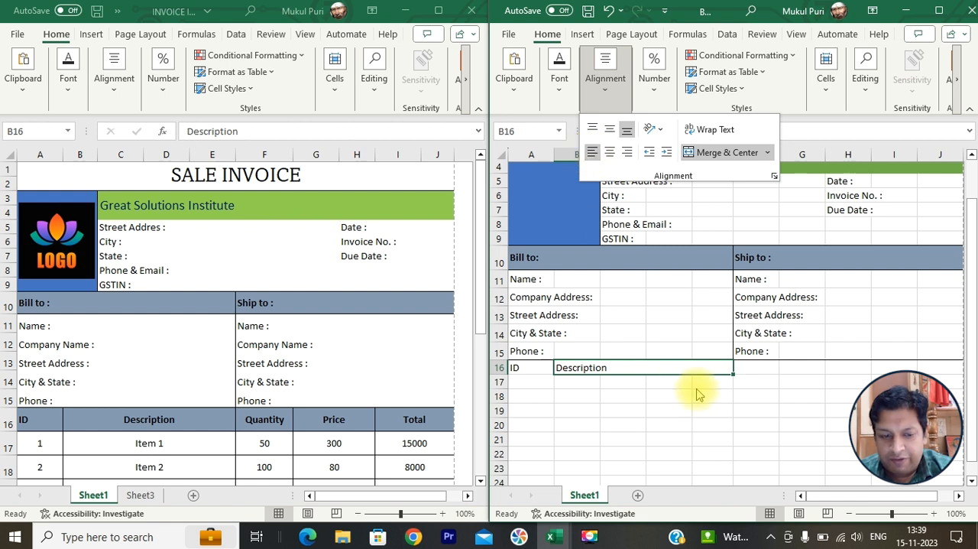
click(760, 369)
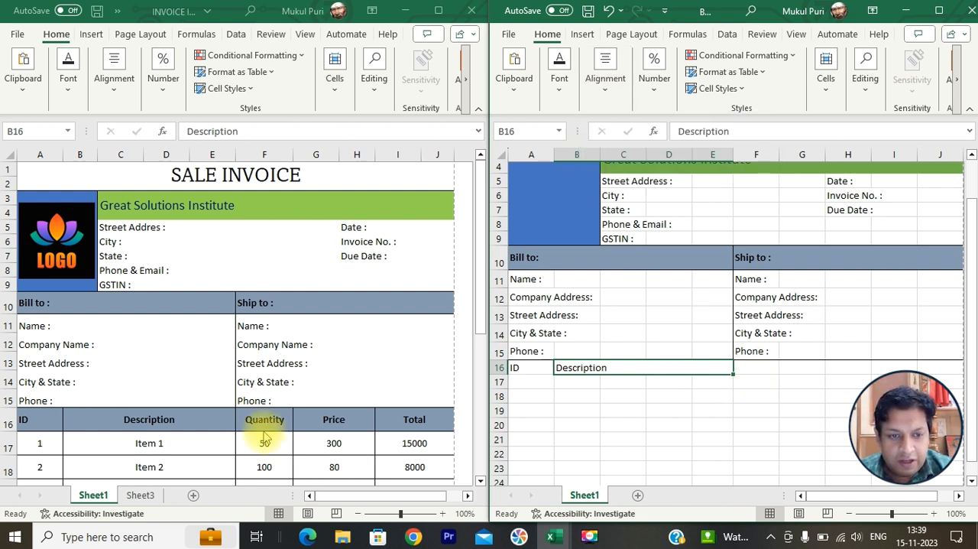
- Check the Price and Total headings in the finished invoice, and enter "Quanity" in F16 and "Price" in G16 of the new one
click(333, 439)
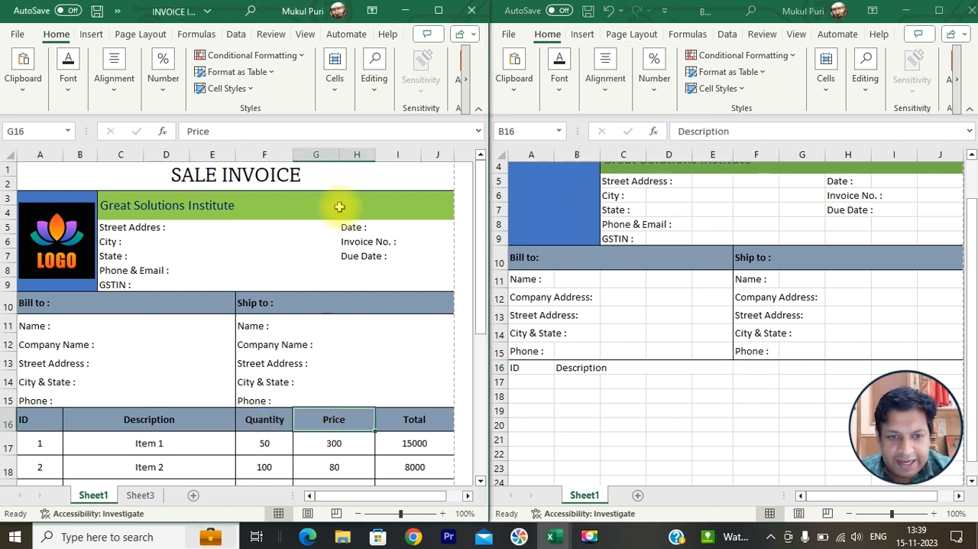
click(443, 422)
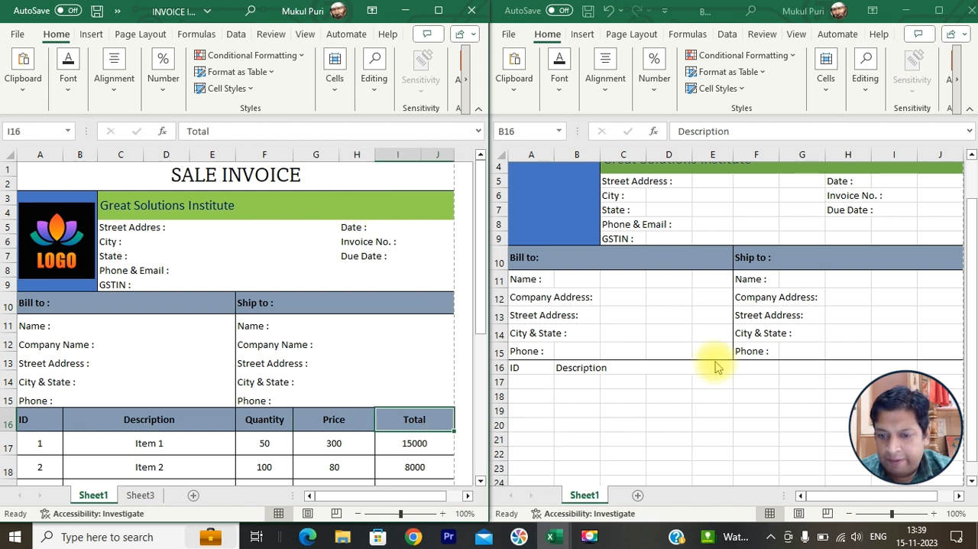
click(752, 369)
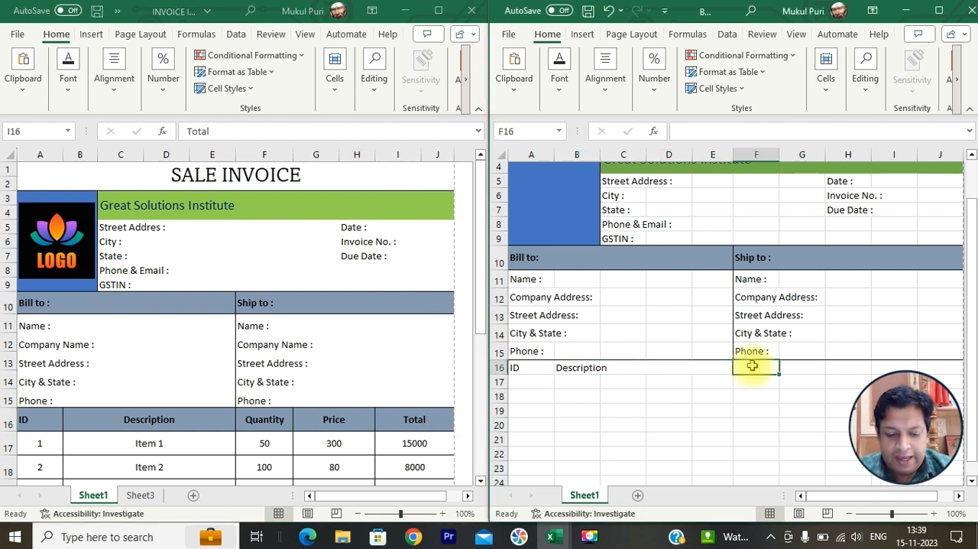
text(Quanity)
key(Tab)
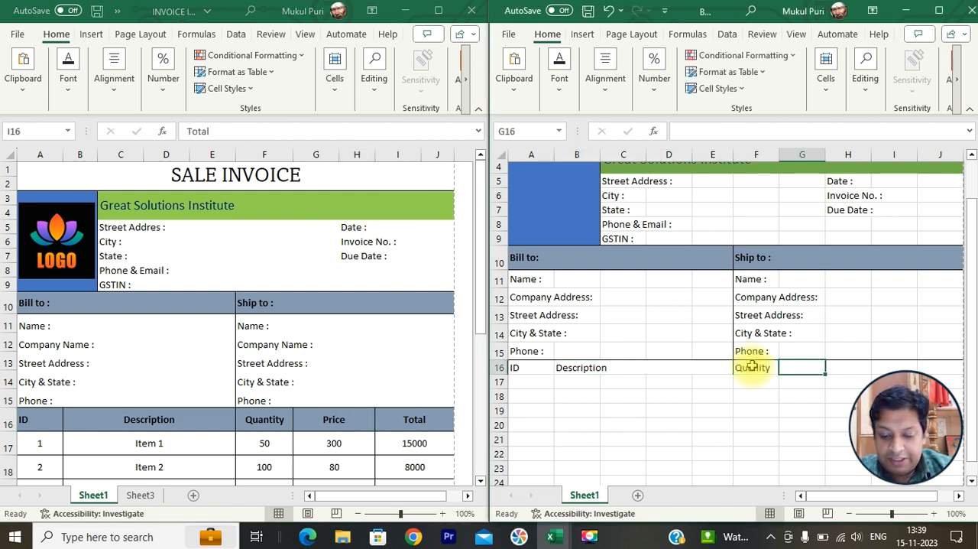
text(Price)
key(Tab)
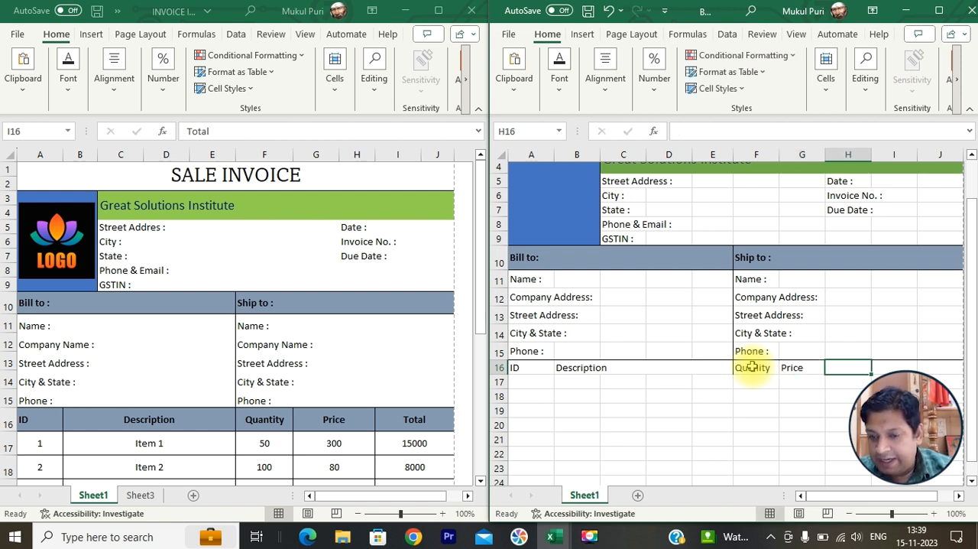
- Merge and center the "Price" heading across G16:H16
drag(797, 367, 835, 367)
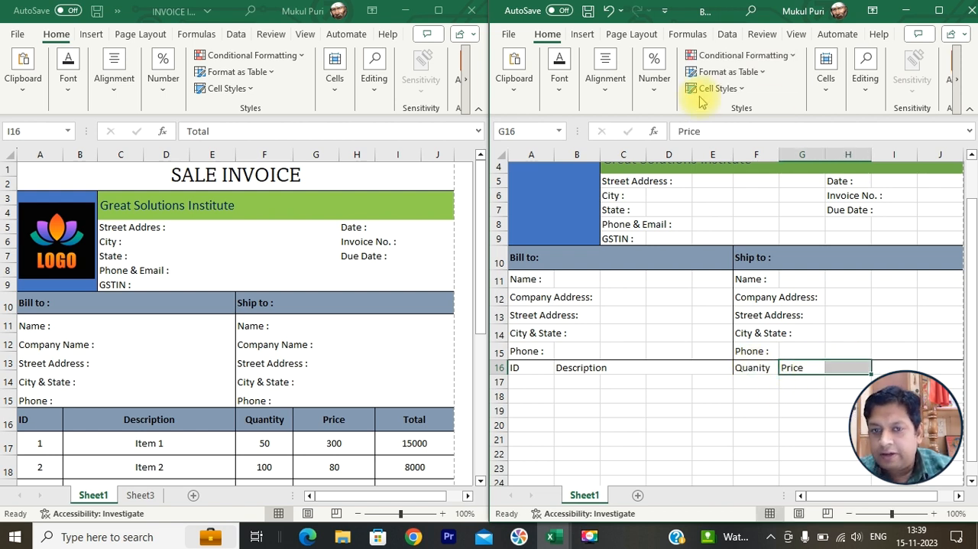
click(616, 96)
click(726, 152)
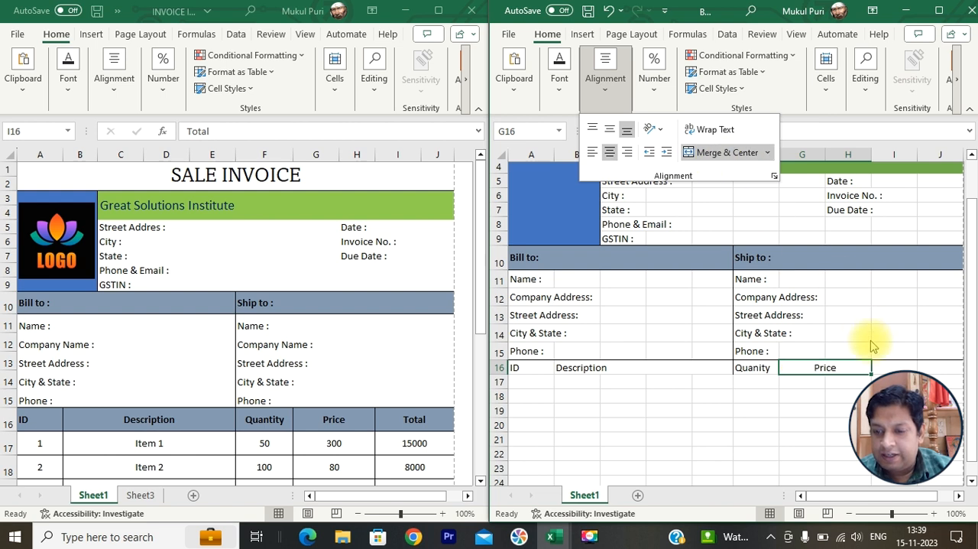
click(885, 356)
- Merge and center I16:J16 and enter the heading "Total" in it
click(894, 365)
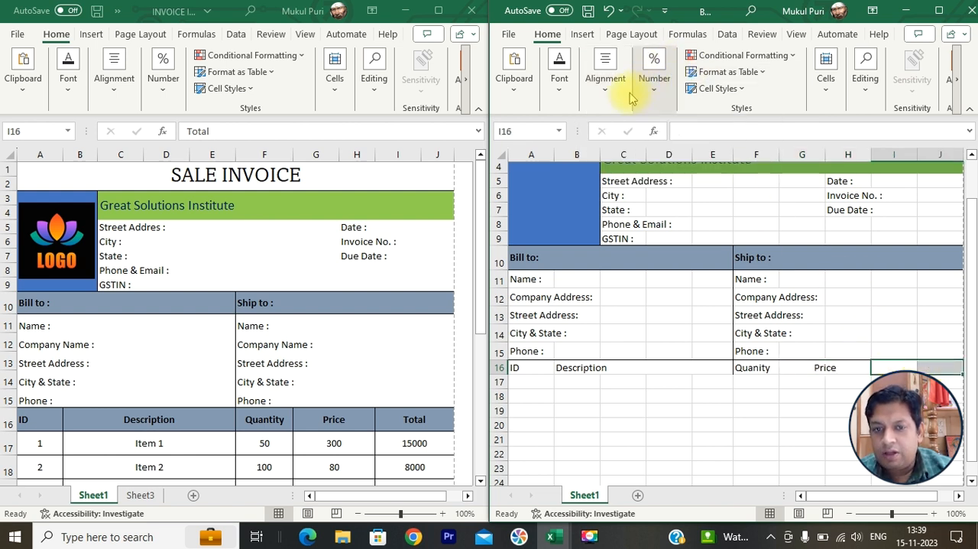
click(604, 85)
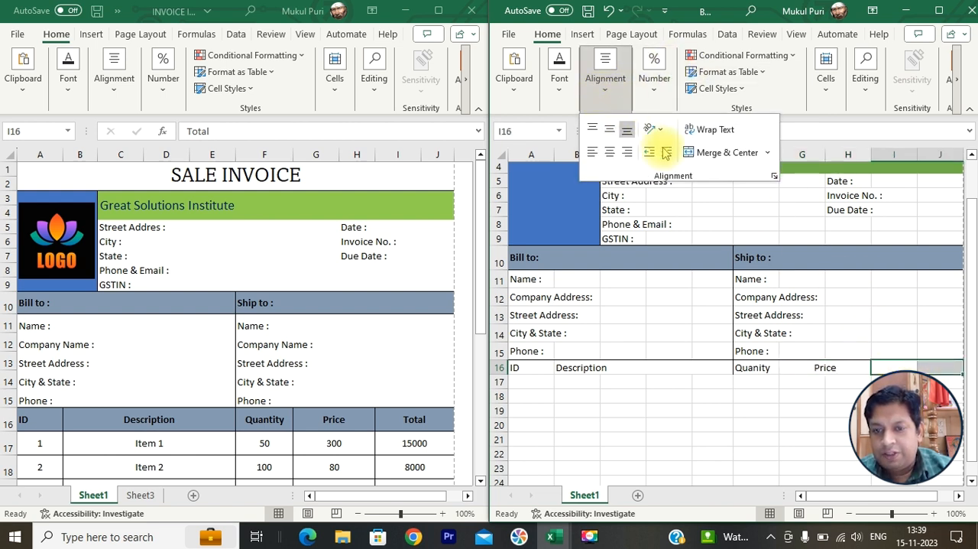
click(852, 306)
text(T)
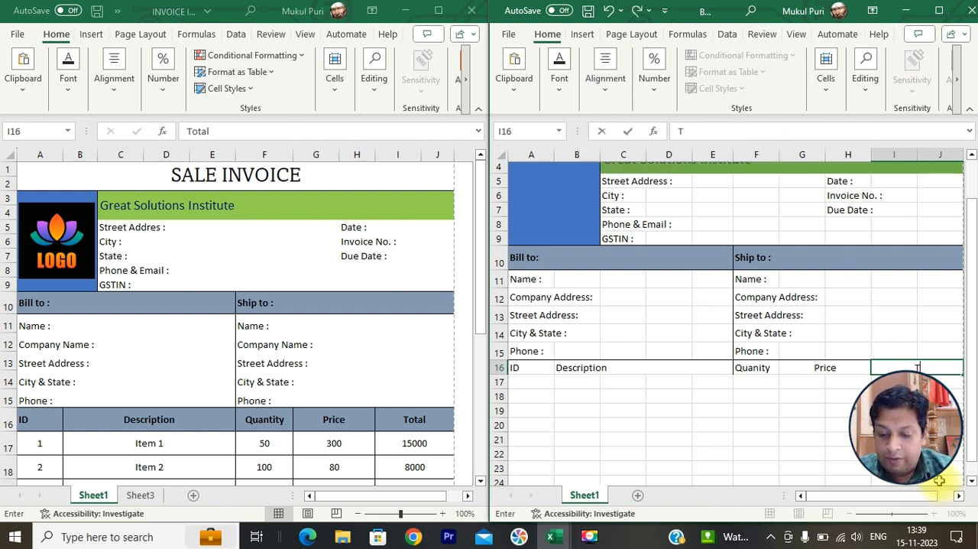
text(otal)
key(Return)
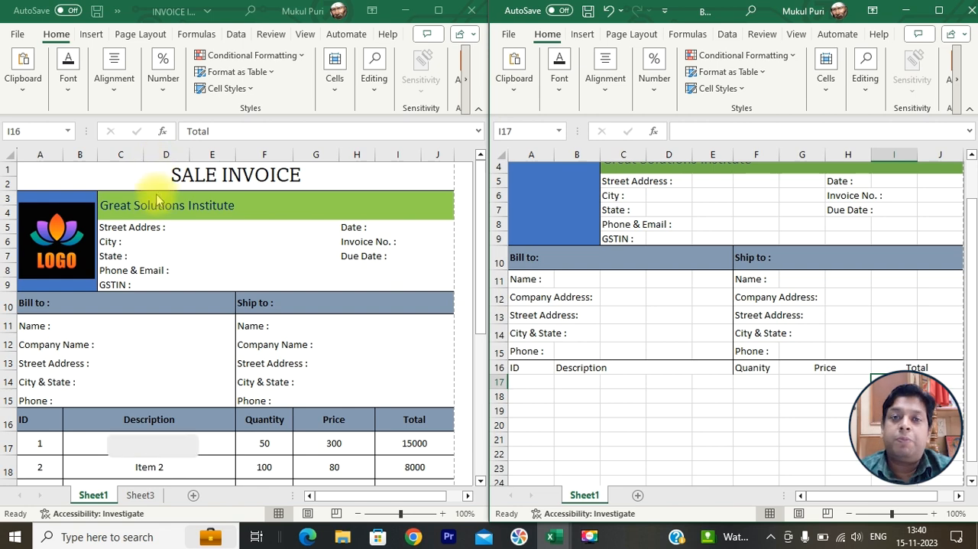
- Increase the height of row 16 and center the headings in A16:J16 horizontally and vertically
scroll(156, 205, up, 1)
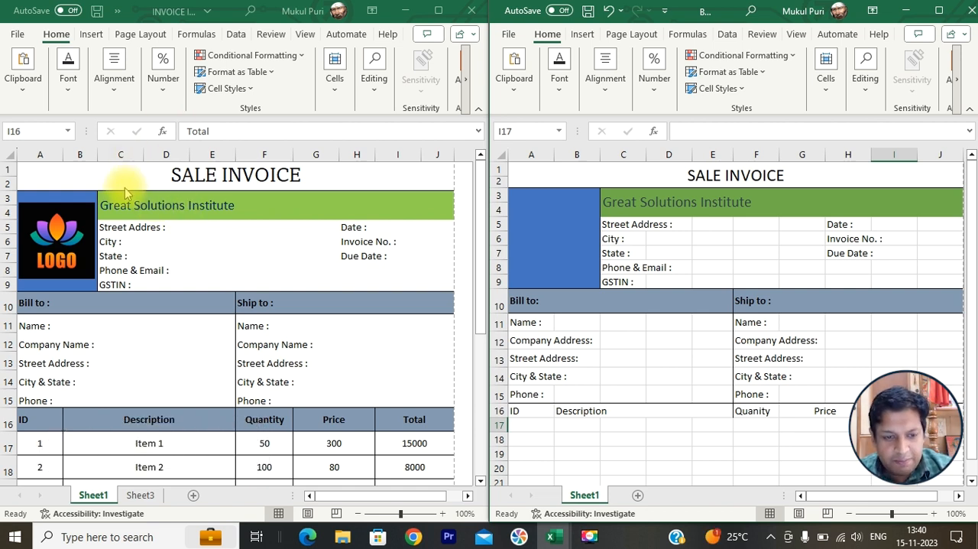
scroll(502, 371, down, 2)
click(514, 321)
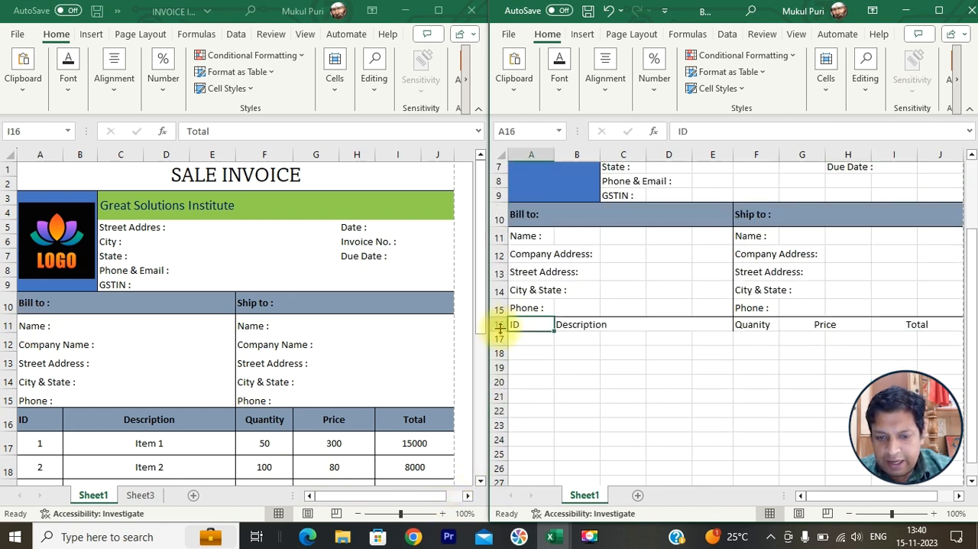
drag(500, 331, 939, 329)
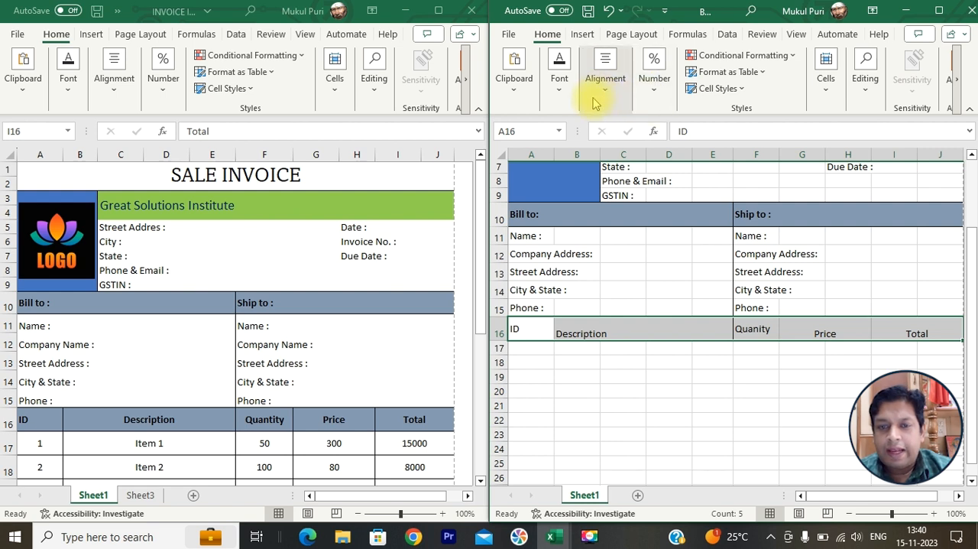
click(597, 92)
click(610, 154)
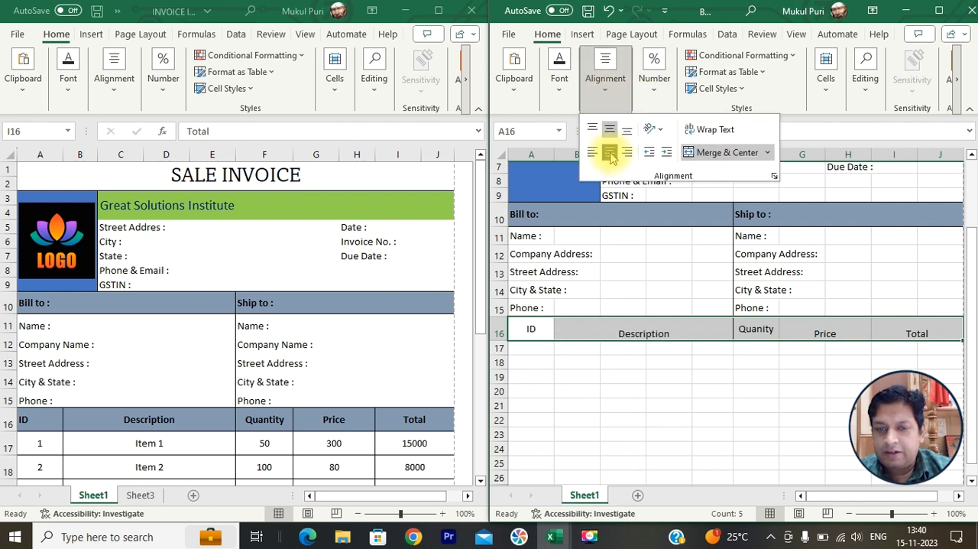
click(611, 131)
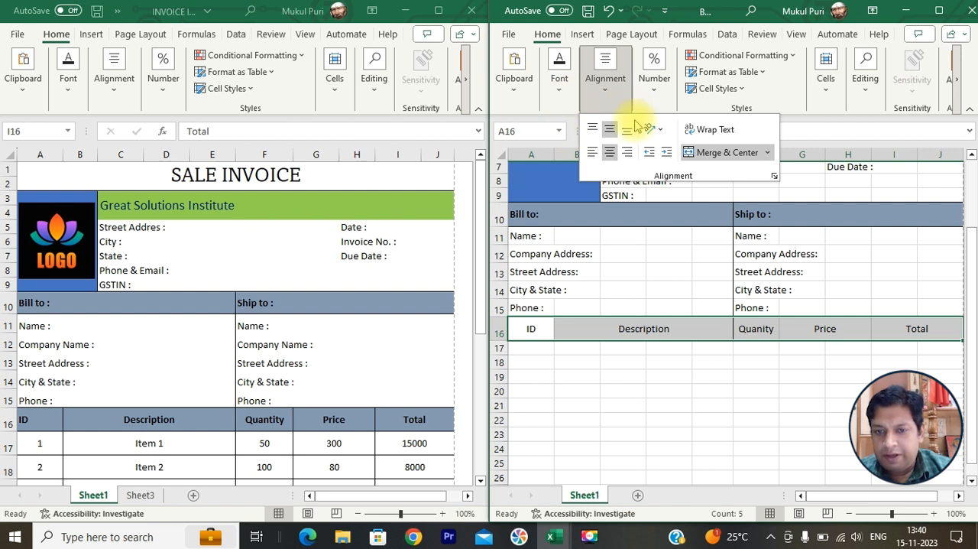
- Give the heading row A16:J16 a blue-gray fill and make its text black, bold and size 12
click(558, 88)
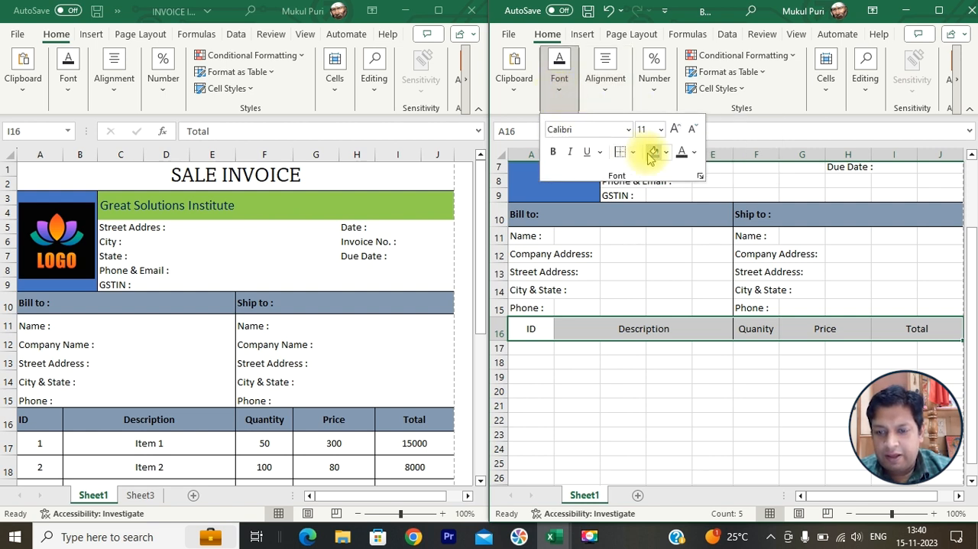
click(653, 152)
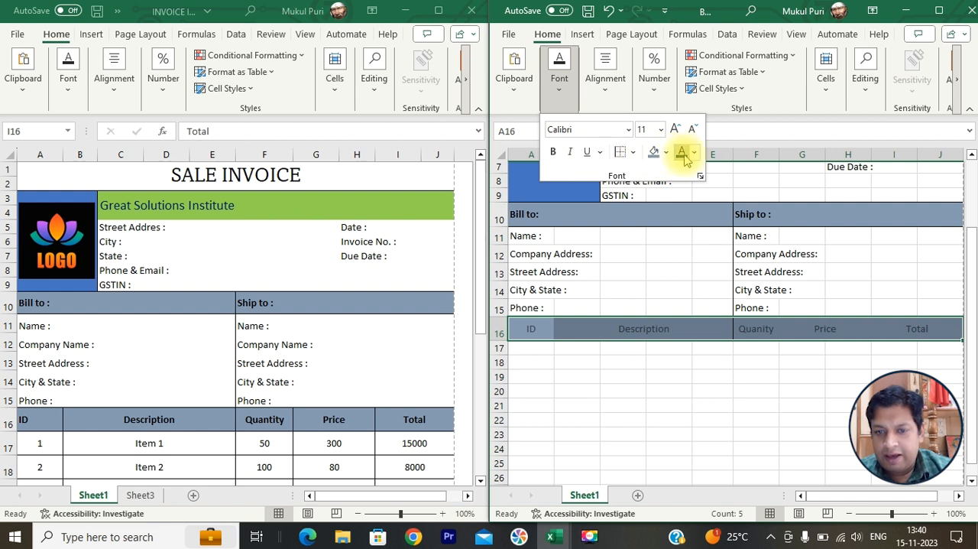
click(695, 153)
click(690, 173)
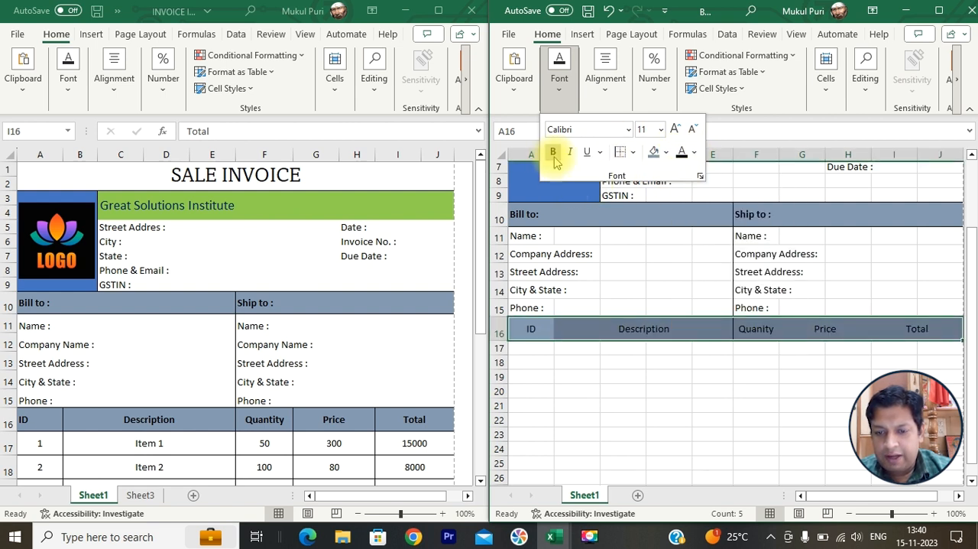
click(553, 152)
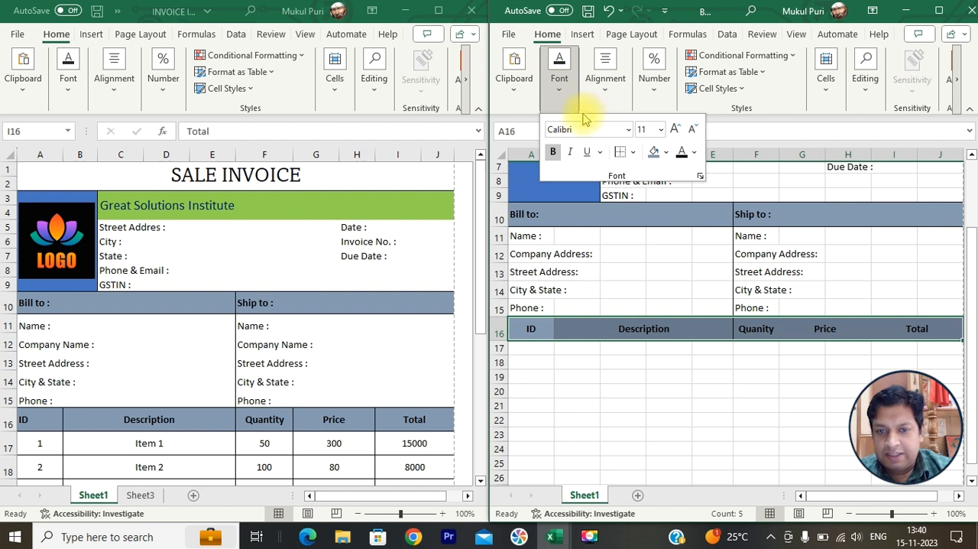
click(675, 130)
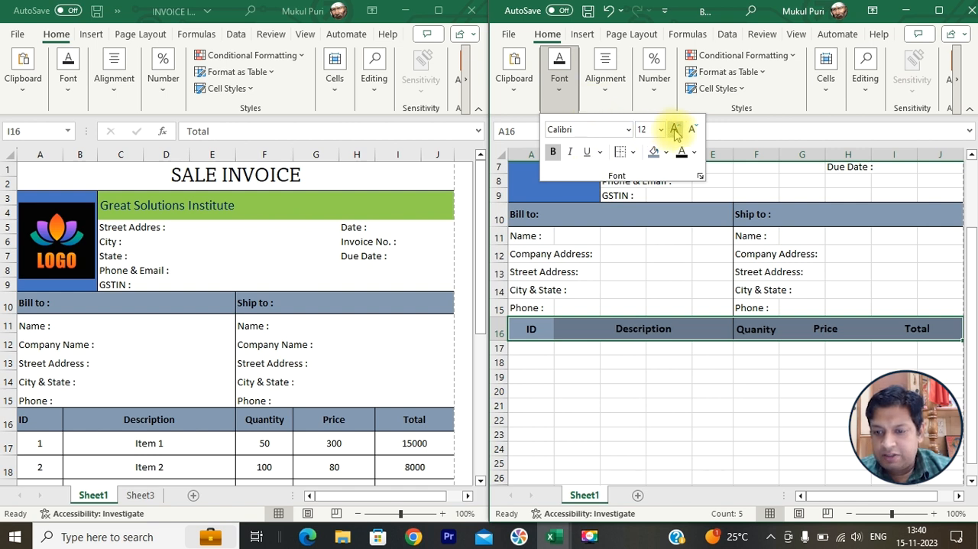
click(726, 415)
click(727, 416)
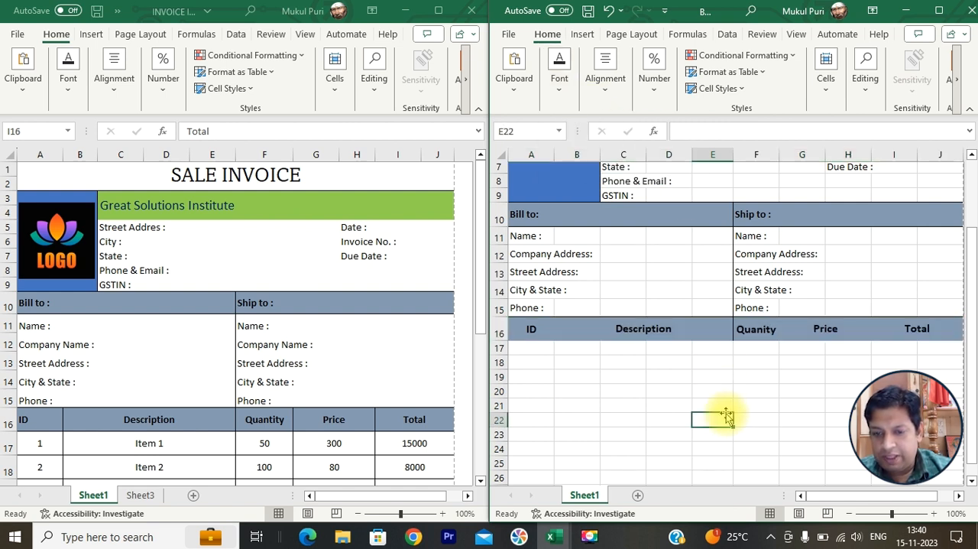
click(632, 416)
- Apply all borders to the heading row A16:J16
drag(537, 329, 908, 327)
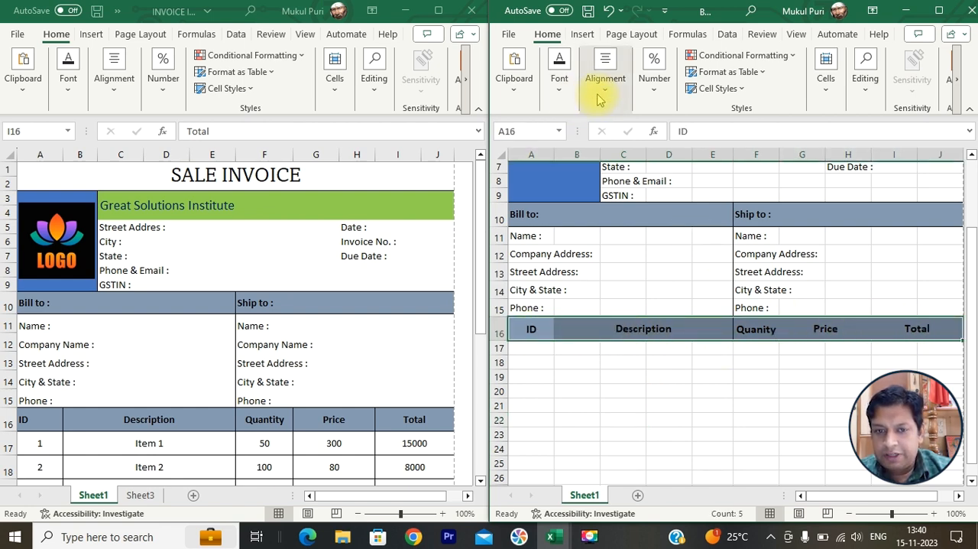
click(559, 80)
click(636, 153)
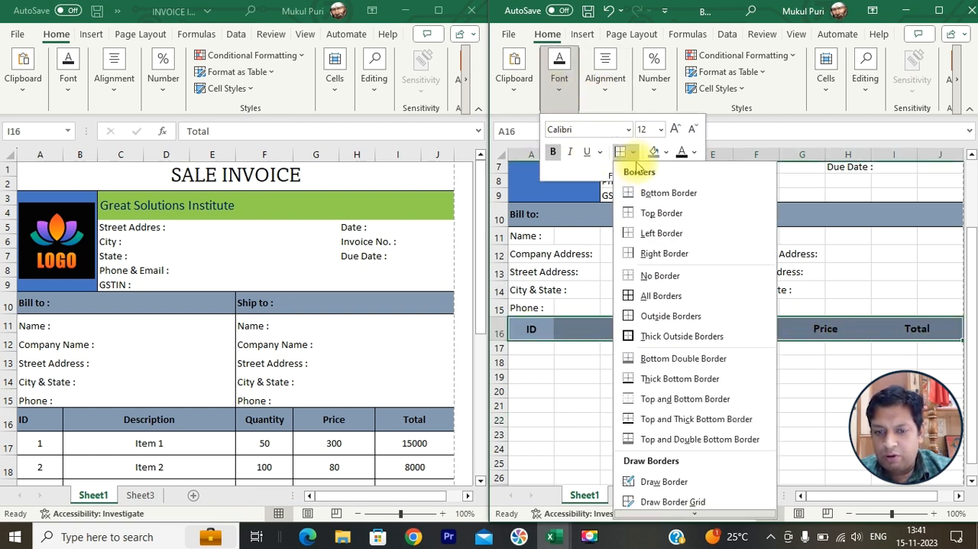
click(644, 296)
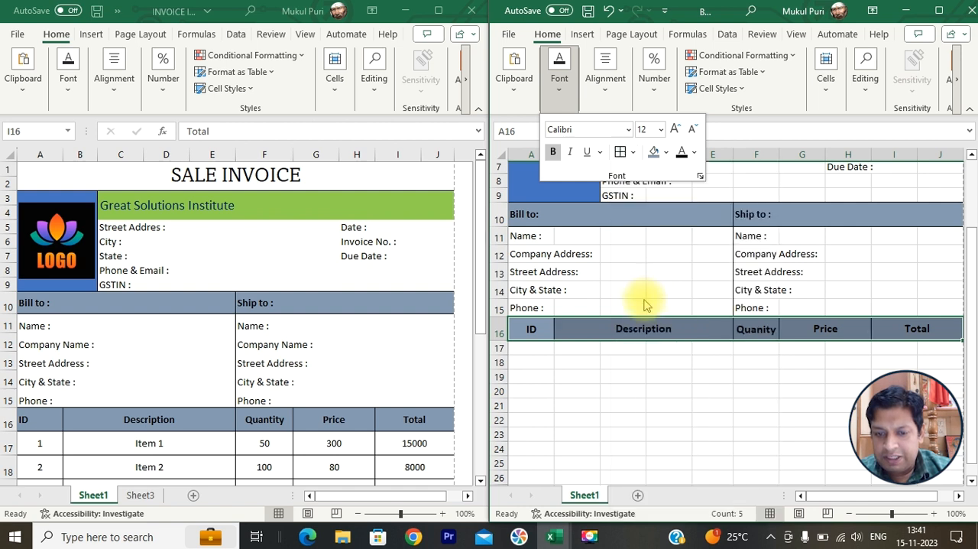
click(577, 374)
click(573, 328)
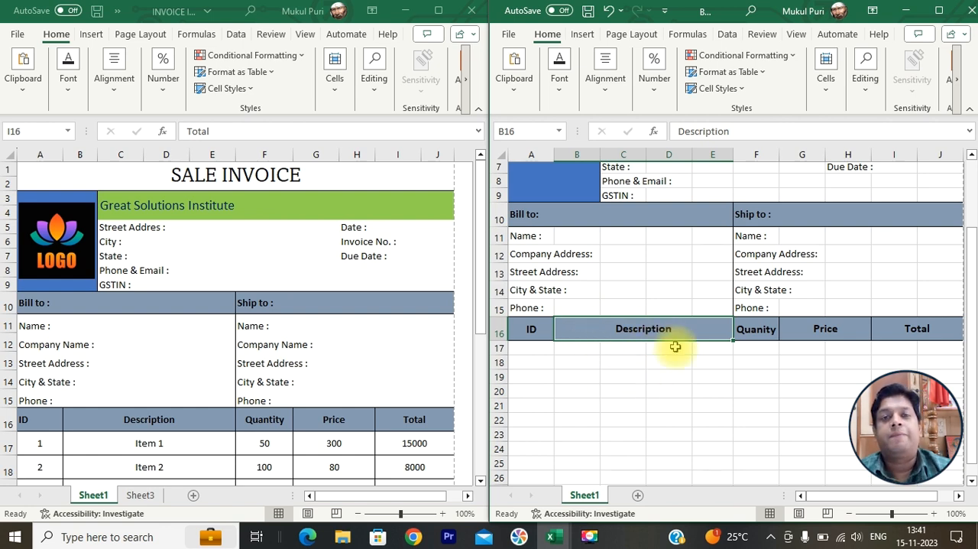
- Examine the item rows below the headings in the finished invoice
scroll(634, 365, down, 2)
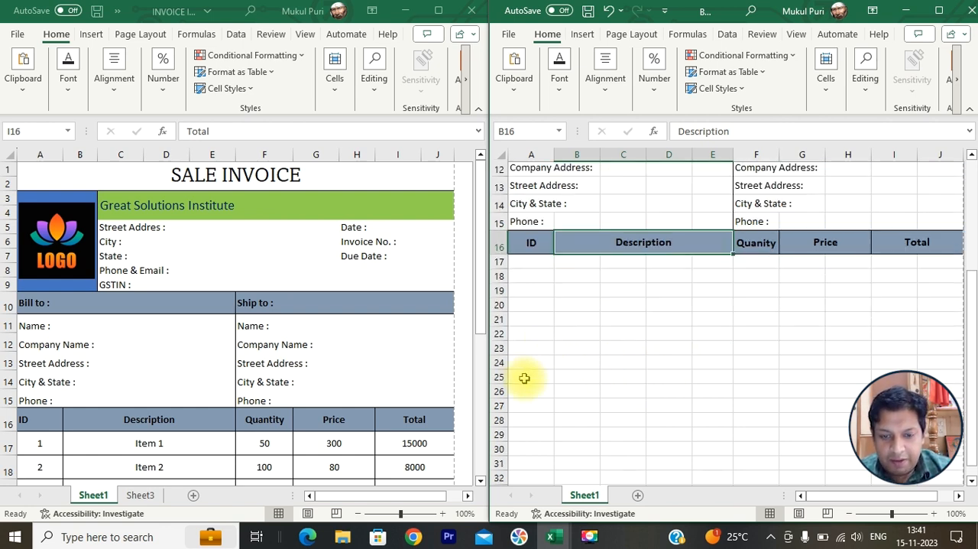
click(539, 261)
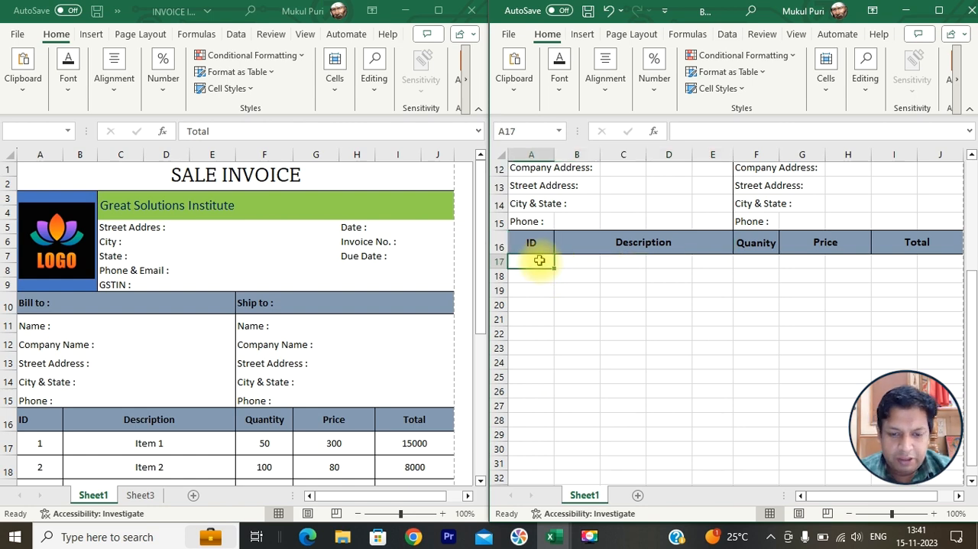
scroll(357, 372, down, 2)
scroll(357, 371, up, 2)
scroll(320, 345, down, 1)
click(340, 347)
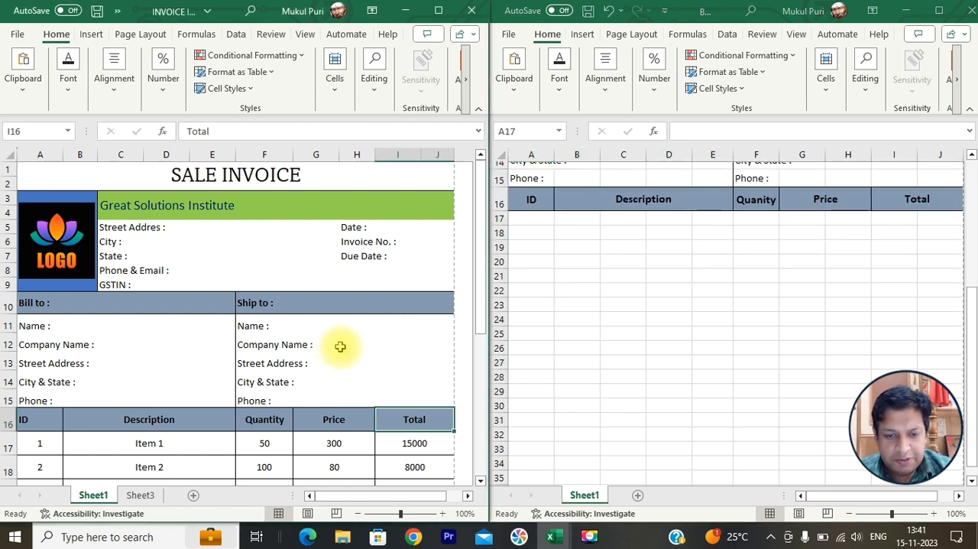
scroll(340, 346, down, 3)
scroll(338, 347, down, 1)
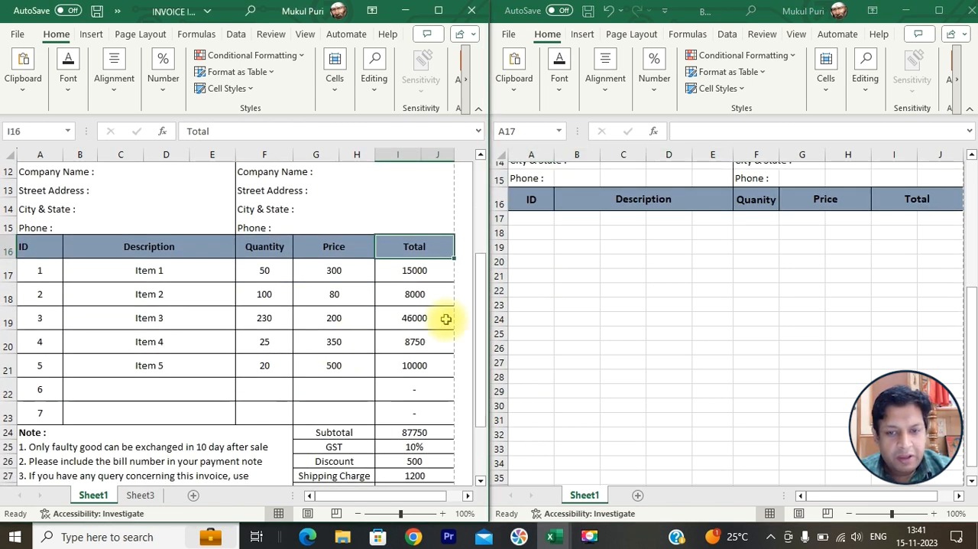
scroll(589, 298, up, 1)
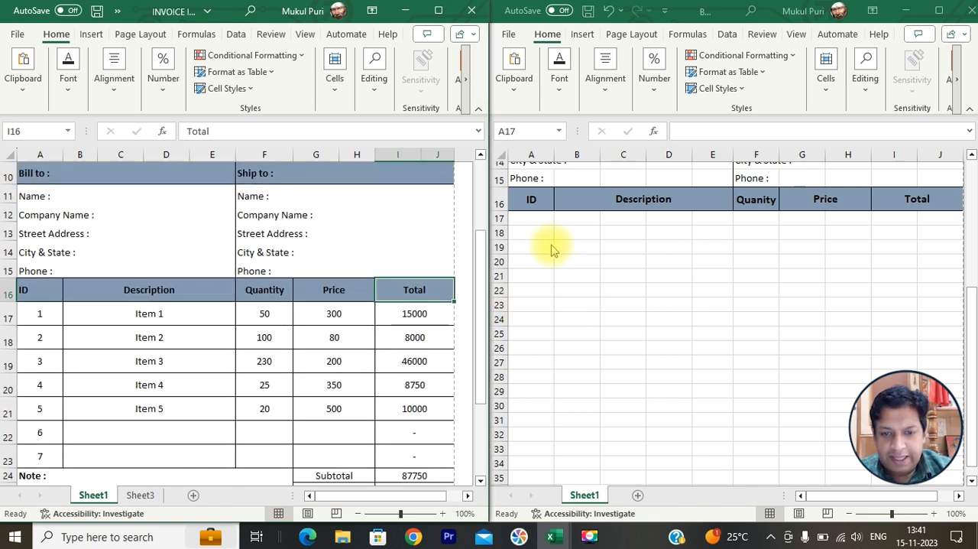
scroll(535, 221, down, 1)
- Number the item rows 1 to 7 in A17:A23 and center the numbers horizontally
click(534, 217)
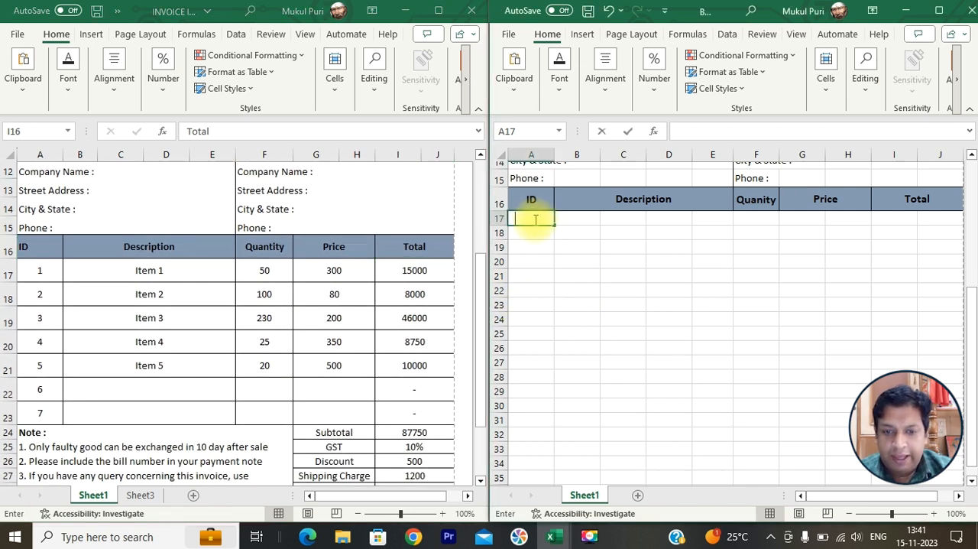
text(1)
key(Return)
text(2)
key(Return)
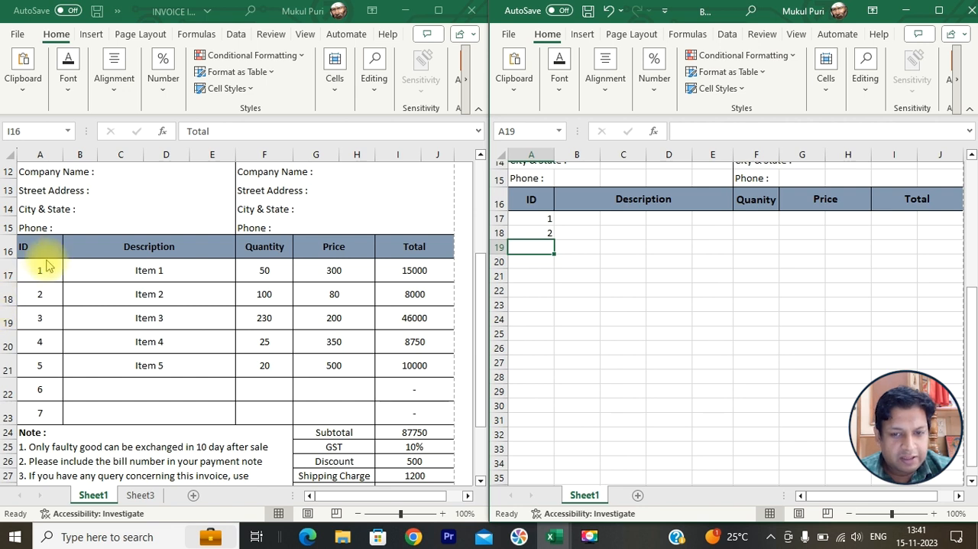
drag(546, 217, 546, 314)
click(605, 90)
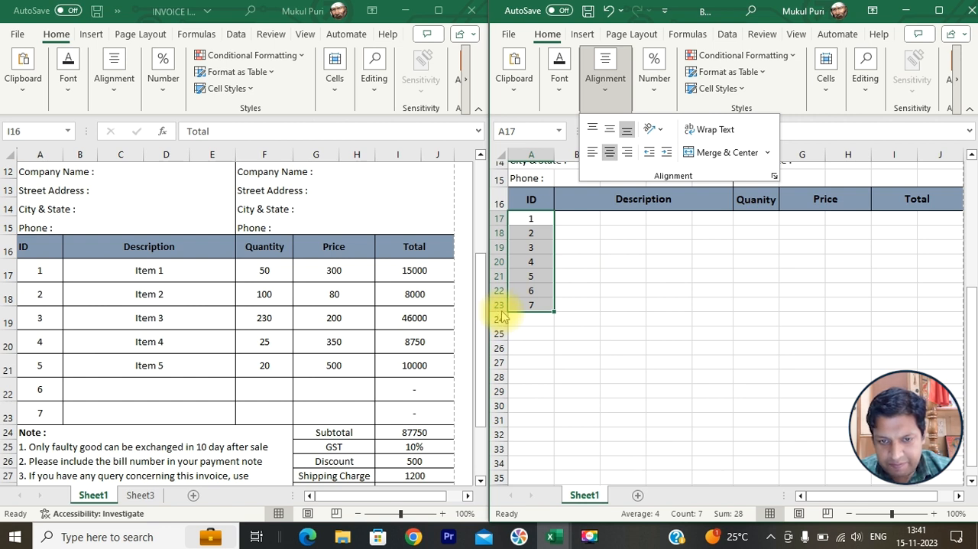
key(Escape)
- Increase the height of rows 17 to 23 evenly to match the finished invoice and center their contents vertically
drag(495, 219, 498, 324)
scroll(621, 347, up, 1)
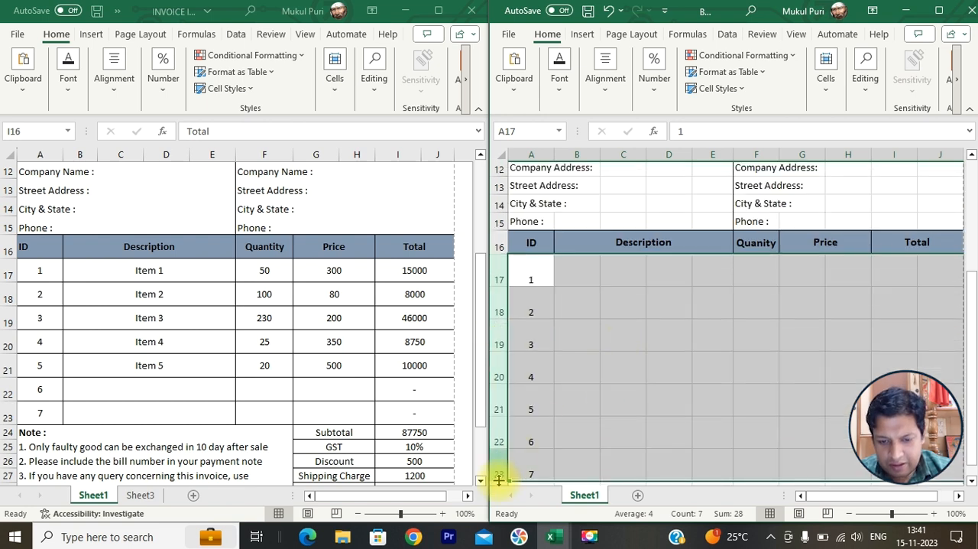
mouse_move(498, 479)
mouse_down()
mouse_move(497, 462)
mouse_move(497, 472)
mouse_up()
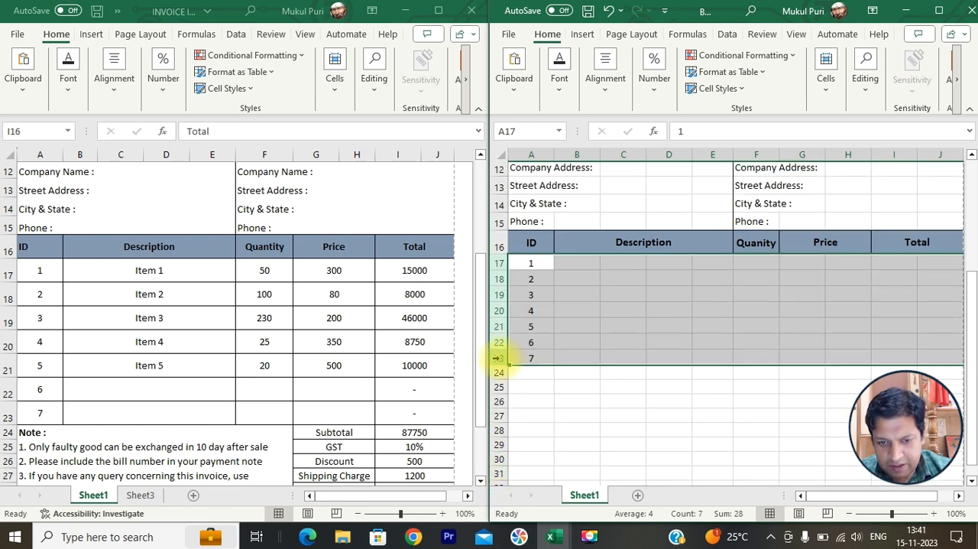
drag(500, 366, 500, 399)
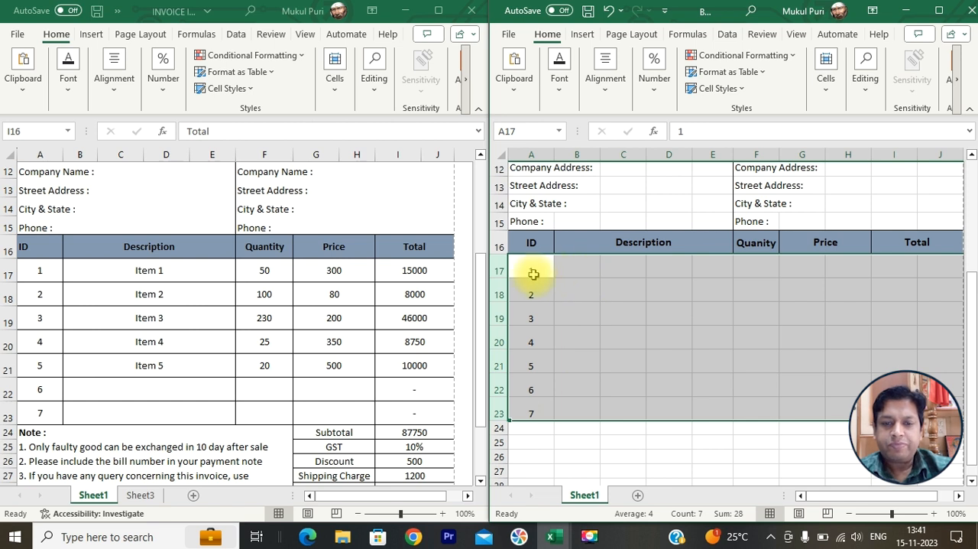
click(563, 84)
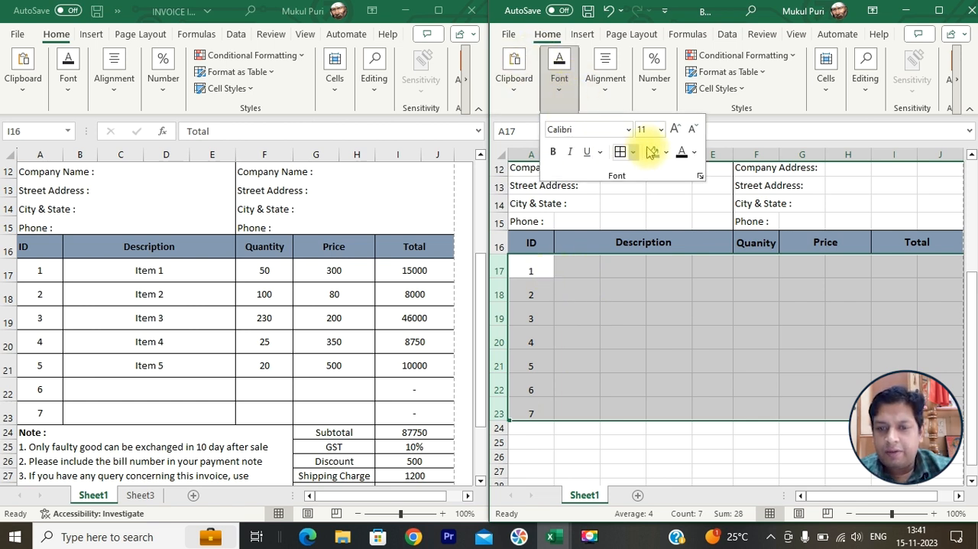
click(603, 86)
click(611, 130)
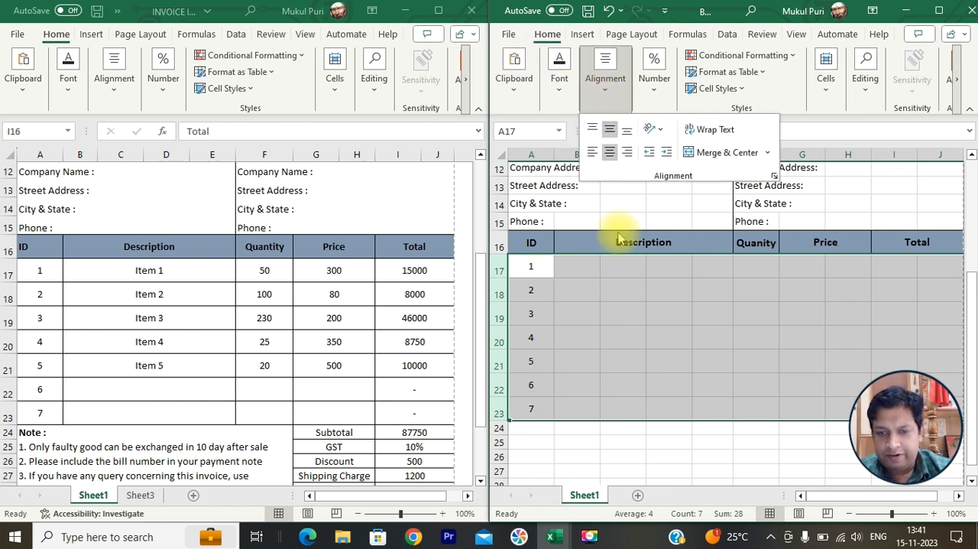
click(604, 266)
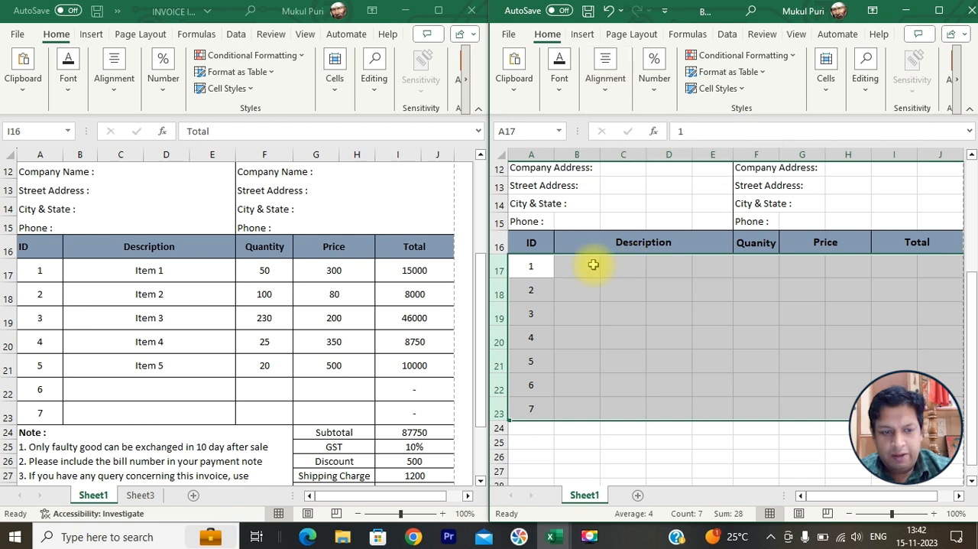
- Check the description cells in the finished invoice, and merge and center columns B to E separately in each row from 17 to 23
click(192, 267)
click(187, 294)
click(186, 315)
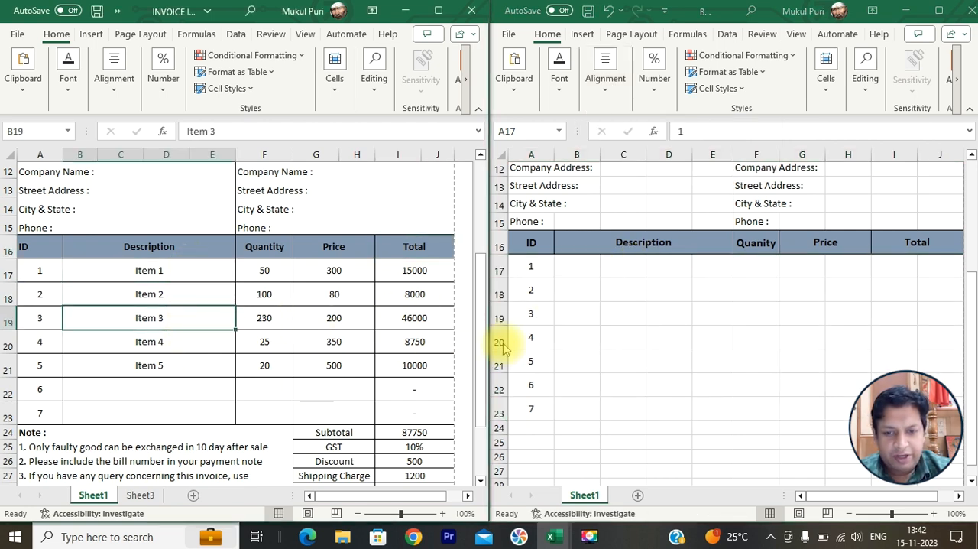
click(620, 268)
click(574, 263)
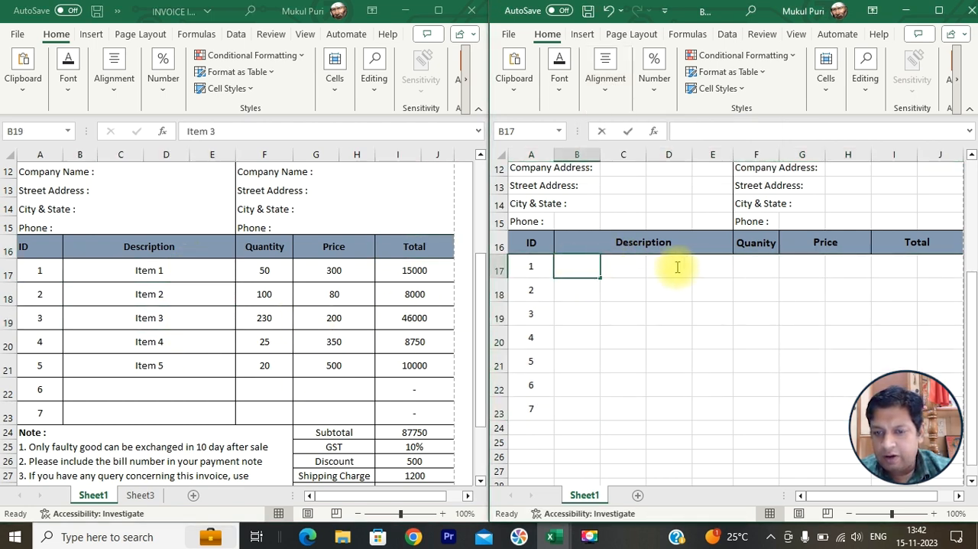
click(590, 290)
drag(570, 266, 698, 263)
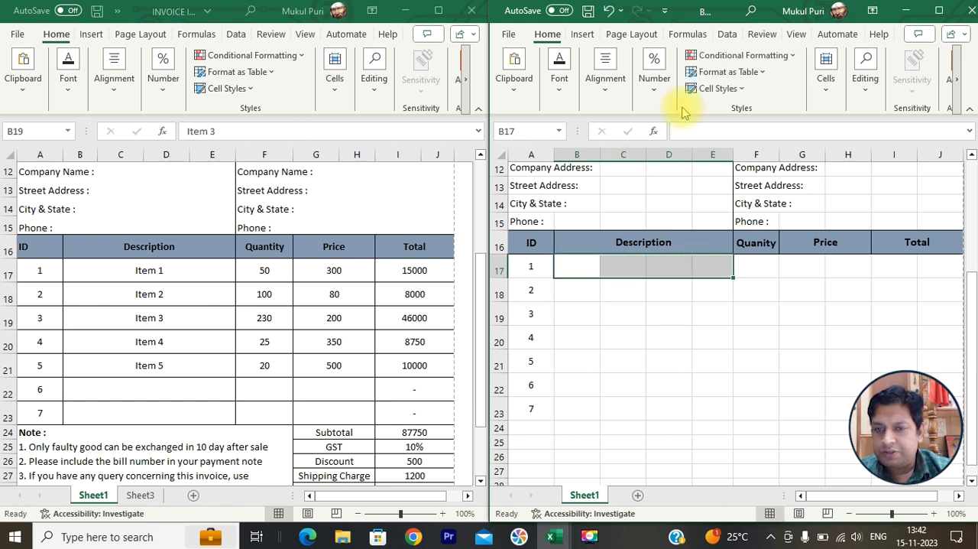
click(604, 90)
click(707, 153)
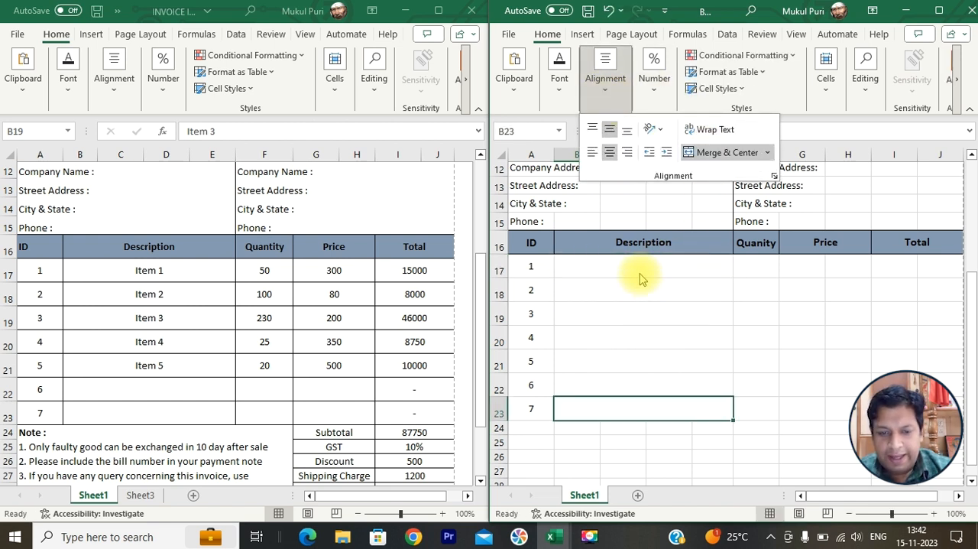
click(638, 267)
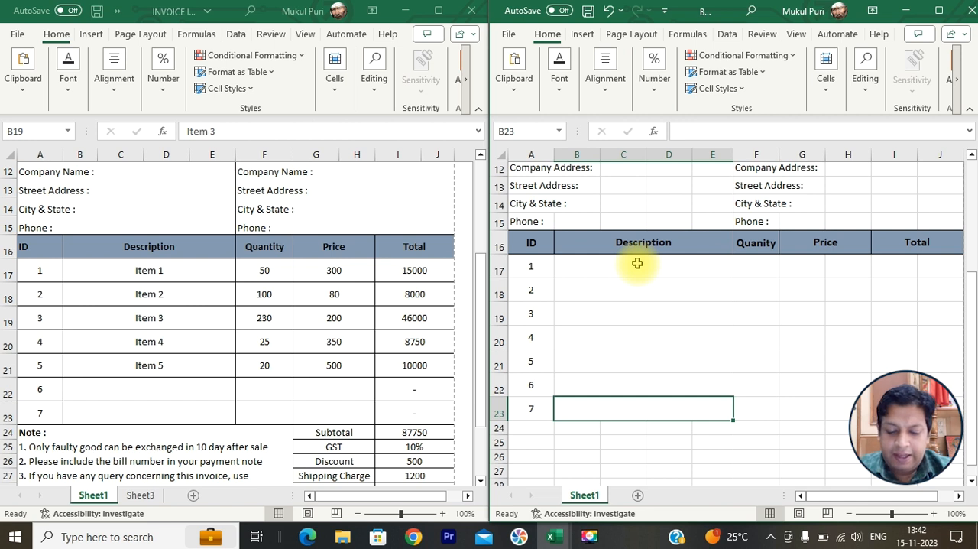
- Enter "Item 1" in B17, fill the series down the Description column, and keep only Item 1 to Item 5, clearing B22:B23
text(I)
key(Escape)
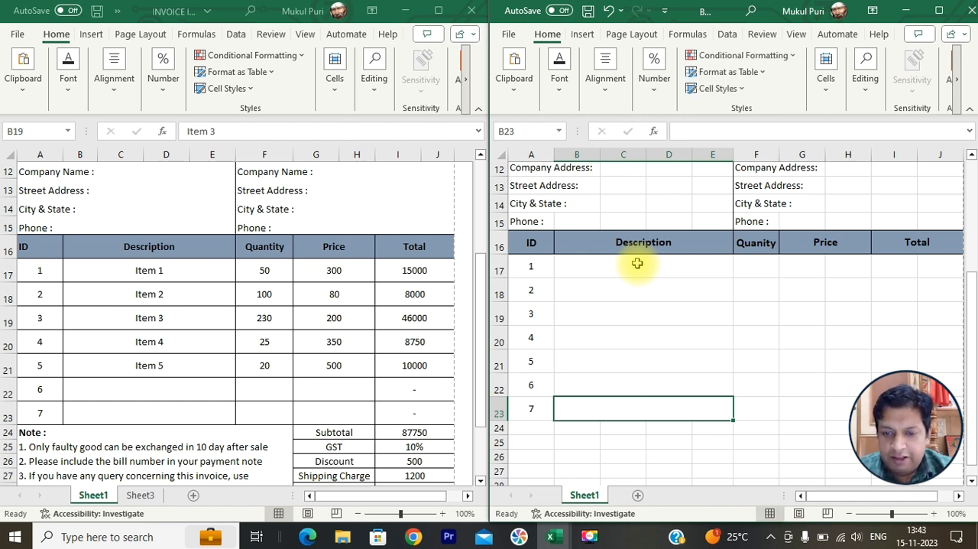
click(638, 263)
text(Item )
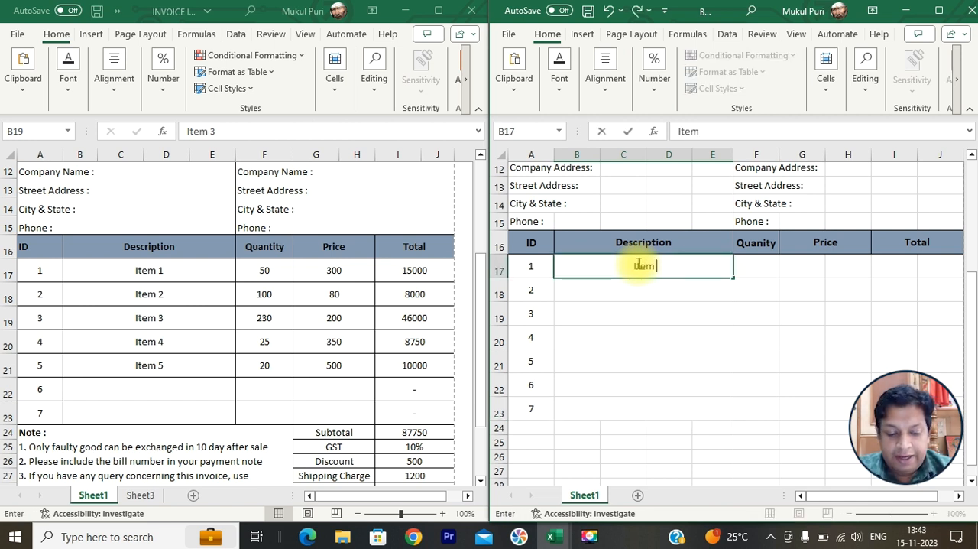
text(1)
key(Return)
click(638, 263)
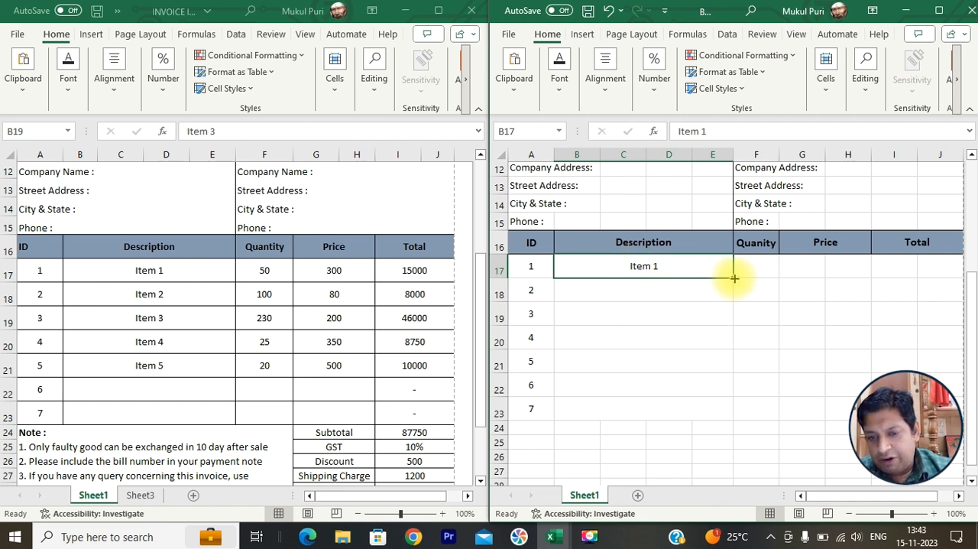
drag(734, 278, 723, 416)
drag(687, 390, 684, 401)
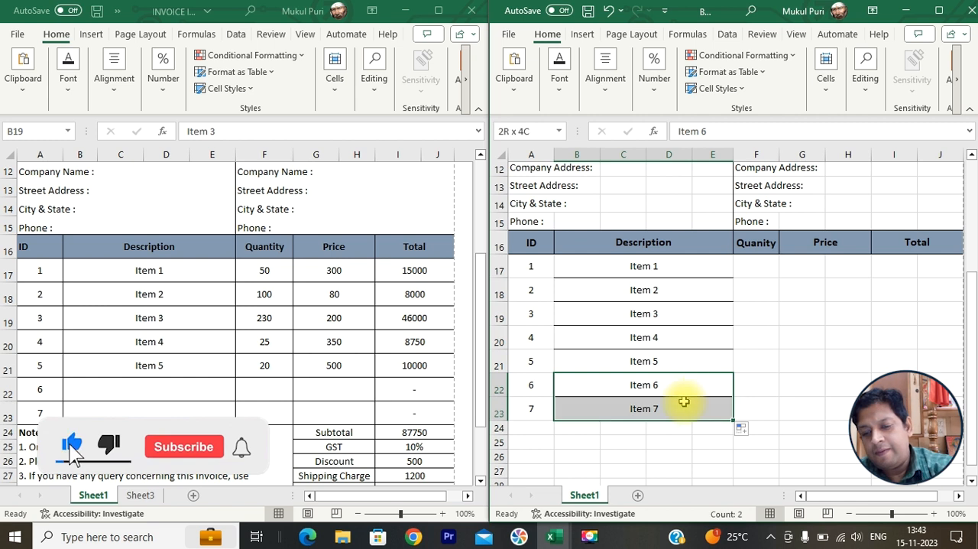
- Enter the quantities 50, 100, 230, 25 and 20 for Item 1 to Item 5 in F17:F21
click(756, 266)
text(50)
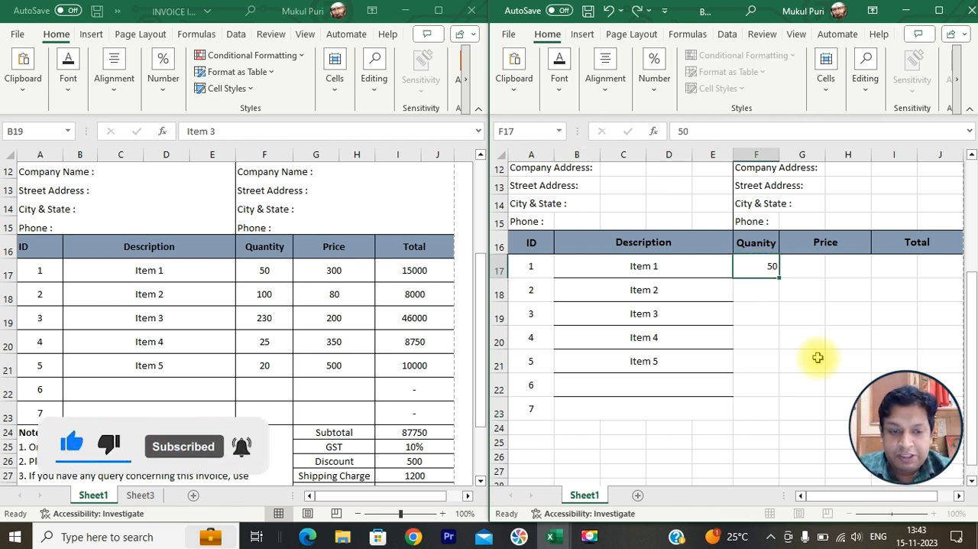
key(Return)
text(100)
key(Return)
text(23)
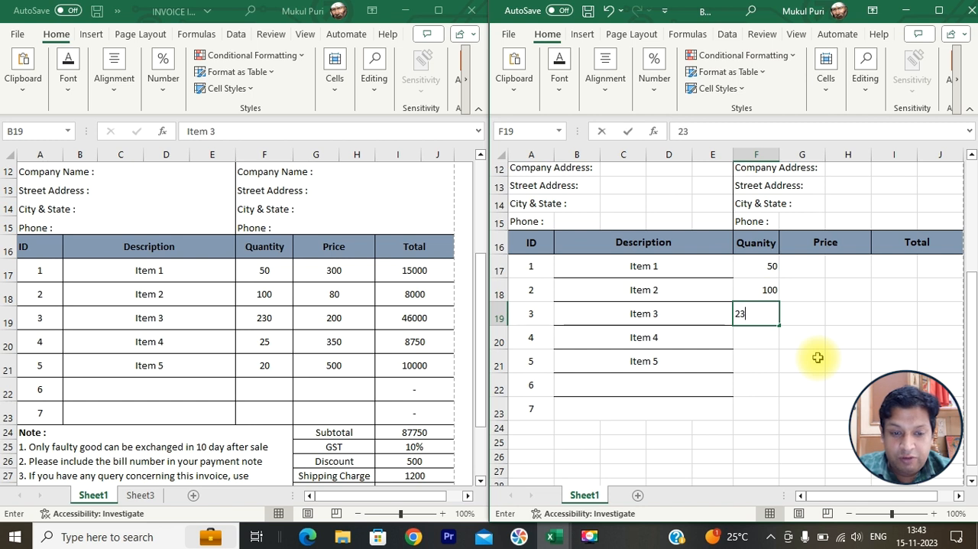
text(0)
key(Return)
text(25)
key(Return)
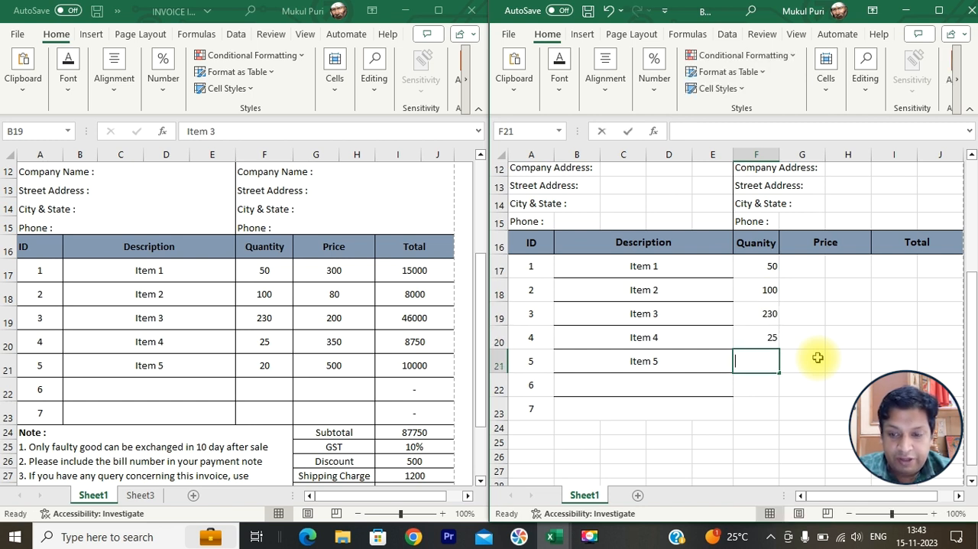
text(20)
key(Return)
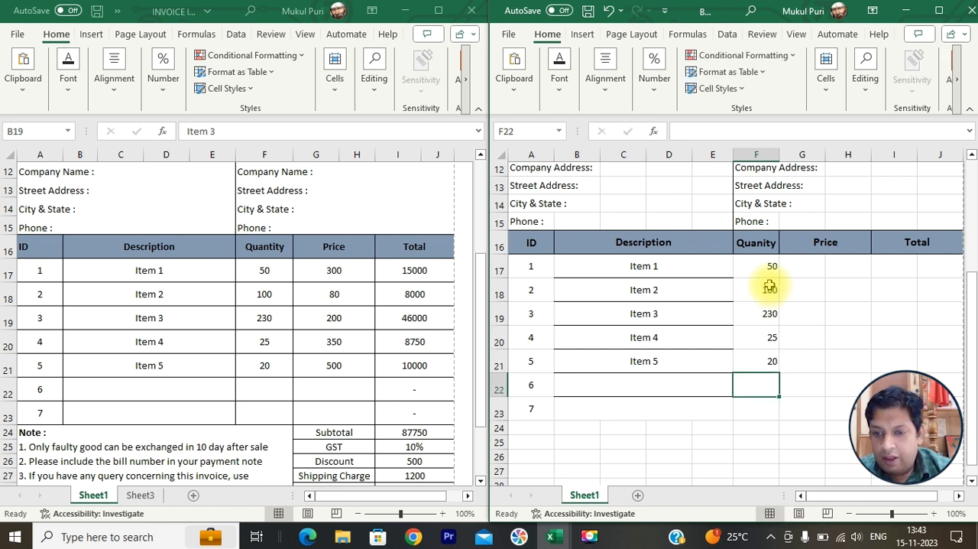
- Merge and center columns G and H separately in each row from 17 to 23 under the Price heading
drag(804, 267, 836, 264)
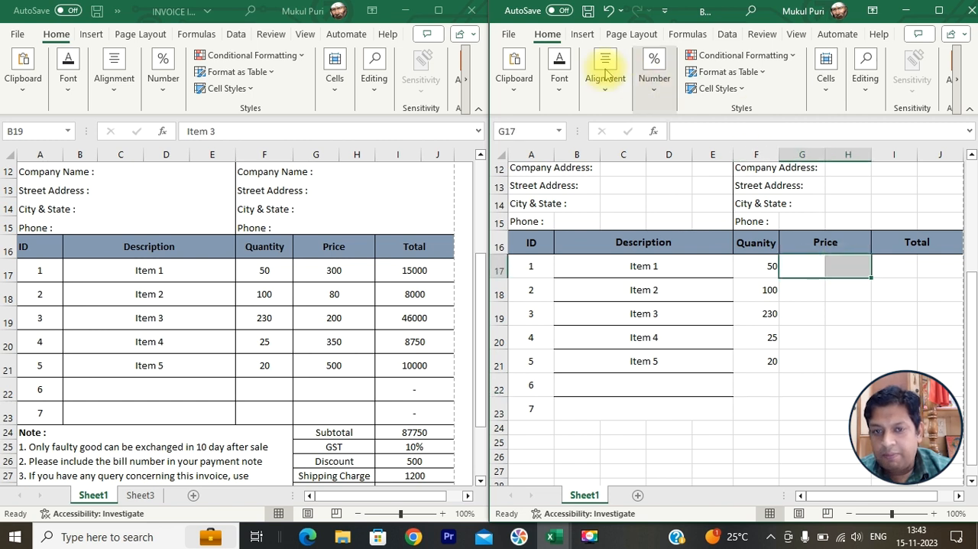
click(618, 97)
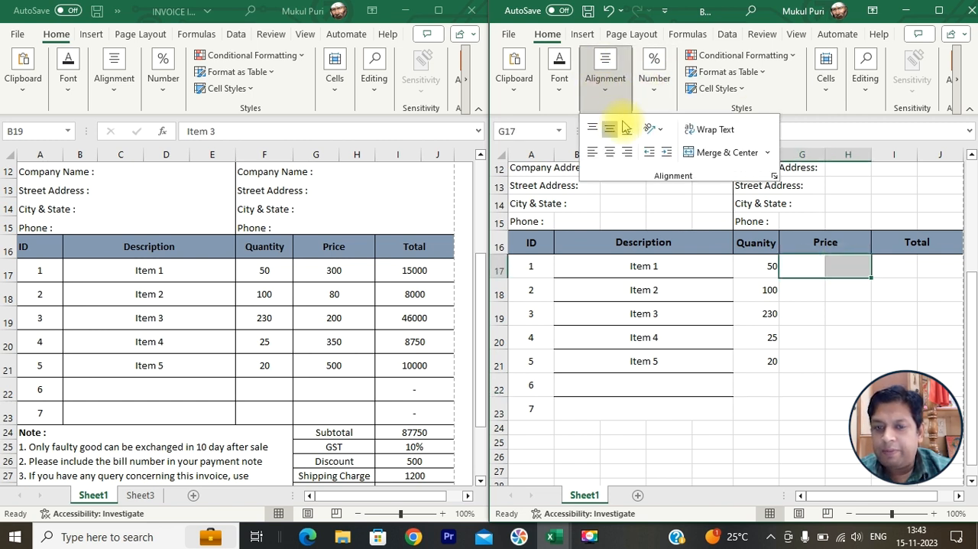
click(699, 152)
drag(801, 288, 832, 286)
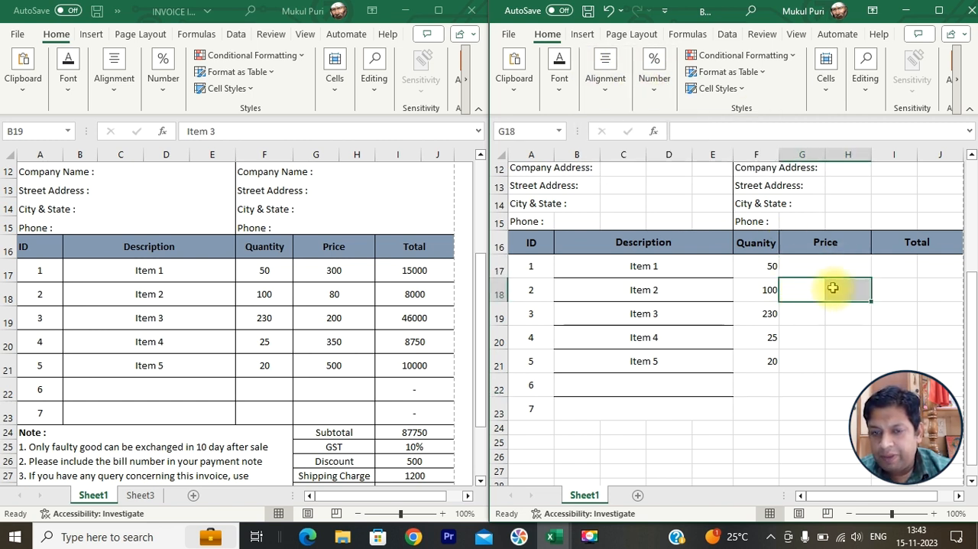
click(605, 80)
click(714, 152)
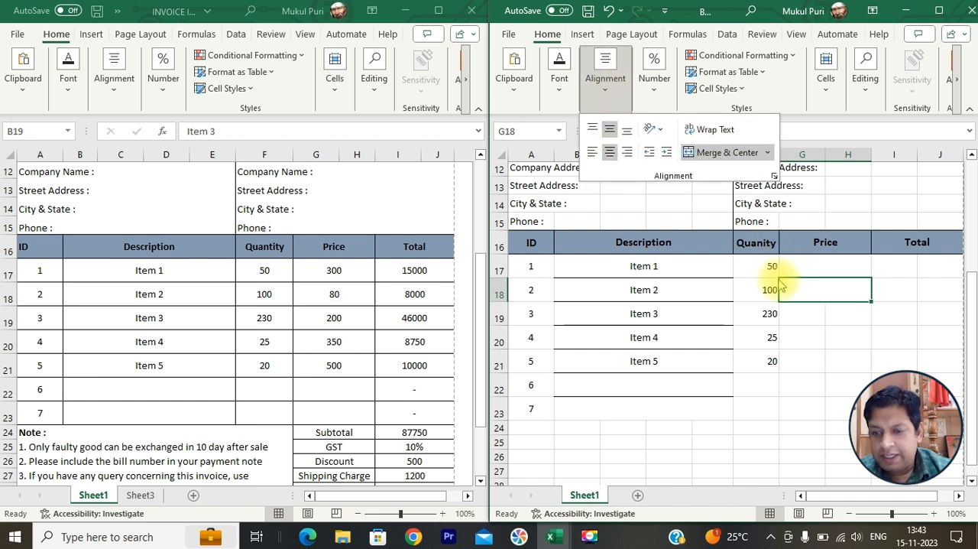
click(794, 311)
double_click(817, 314)
drag(841, 312, 791, 313)
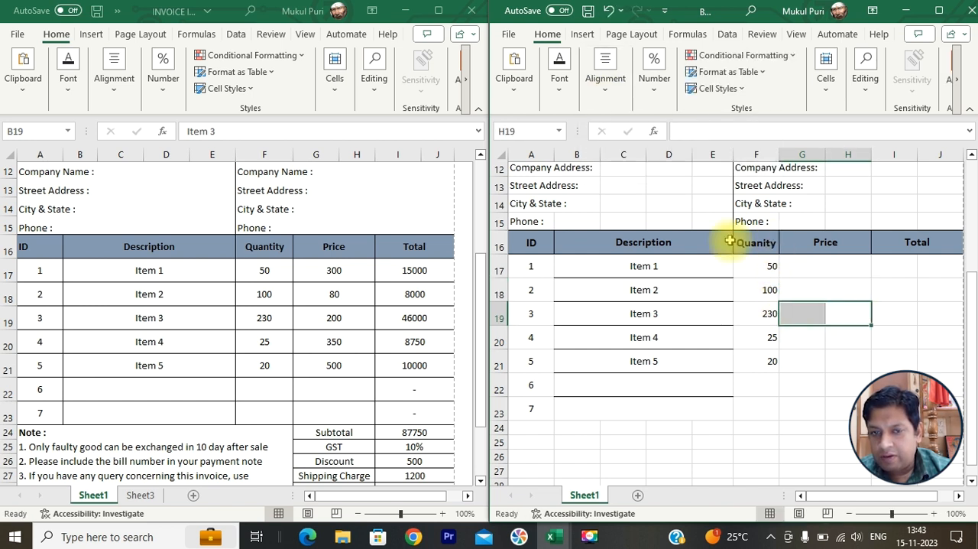
click(606, 80)
click(695, 152)
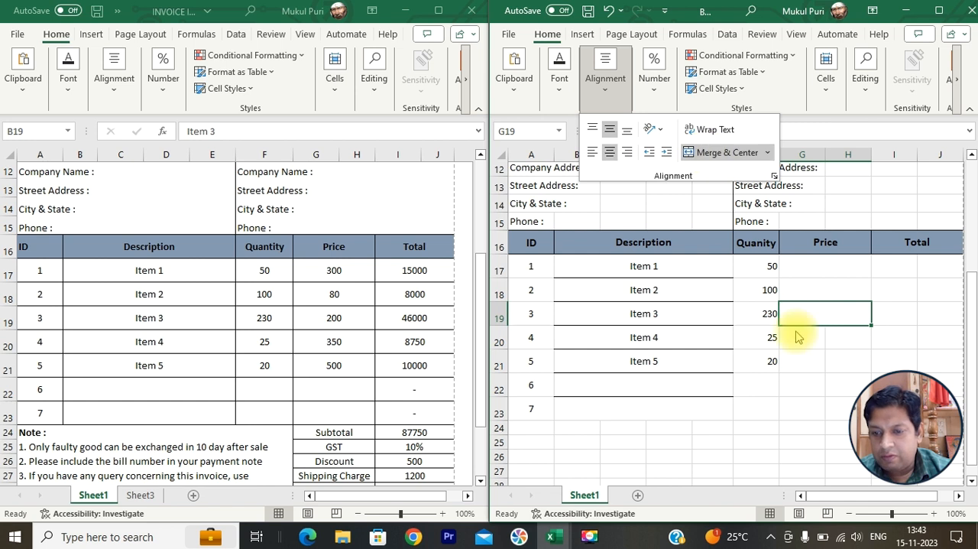
click(798, 337)
drag(812, 337, 845, 337)
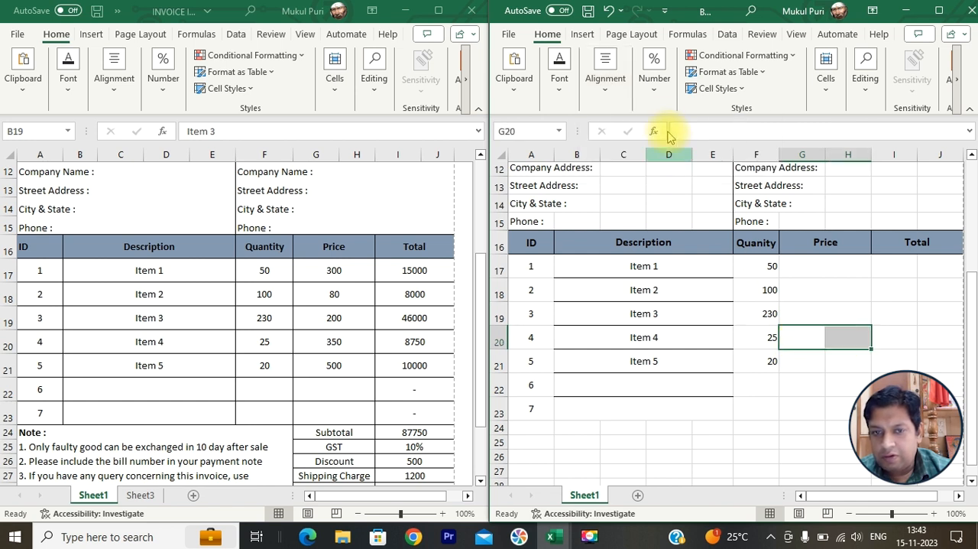
click(605, 80)
click(702, 153)
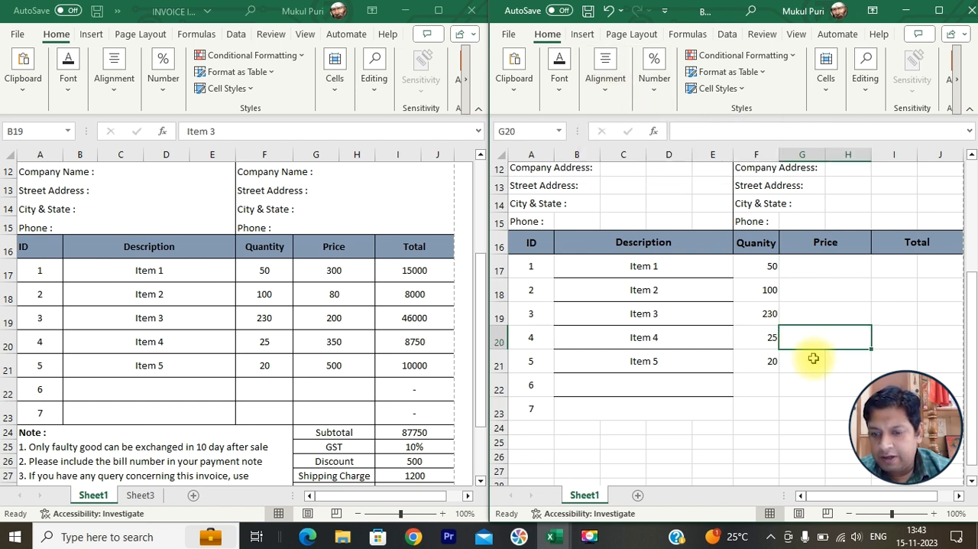
drag(809, 358, 833, 360)
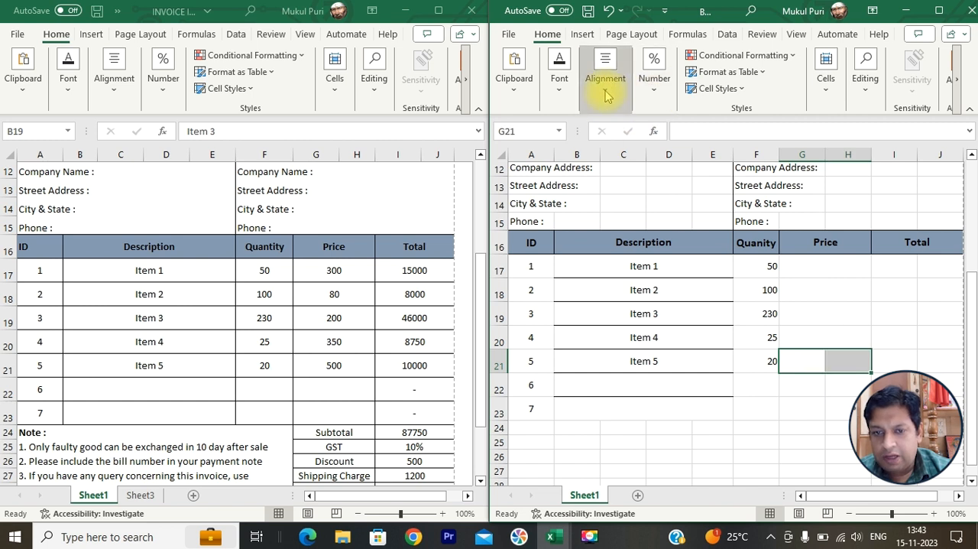
click(605, 81)
click(703, 154)
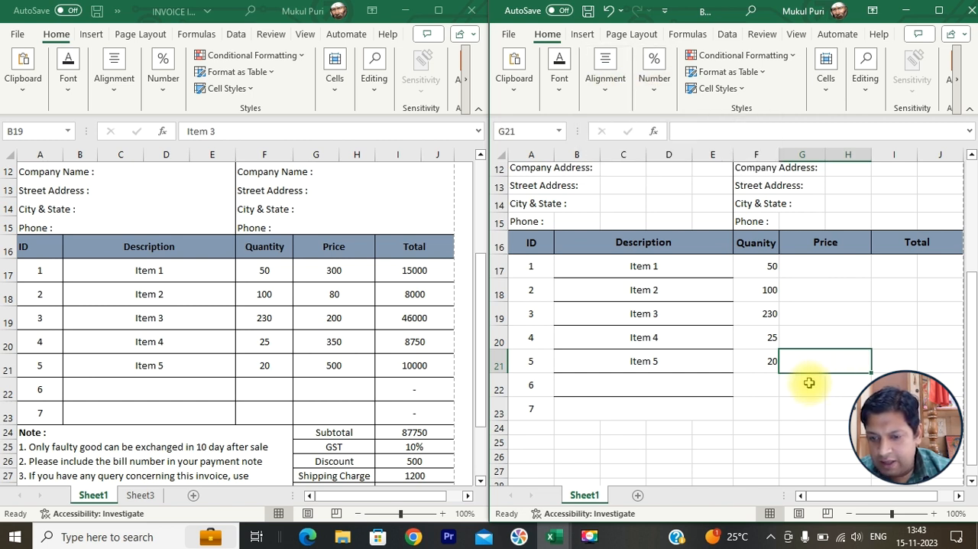
drag(805, 384, 836, 389)
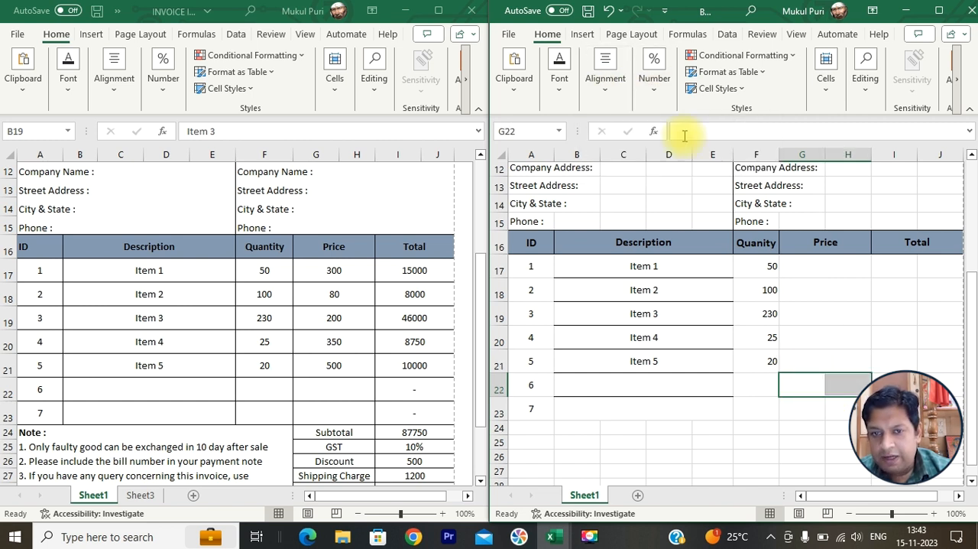
click(605, 80)
click(792, 409)
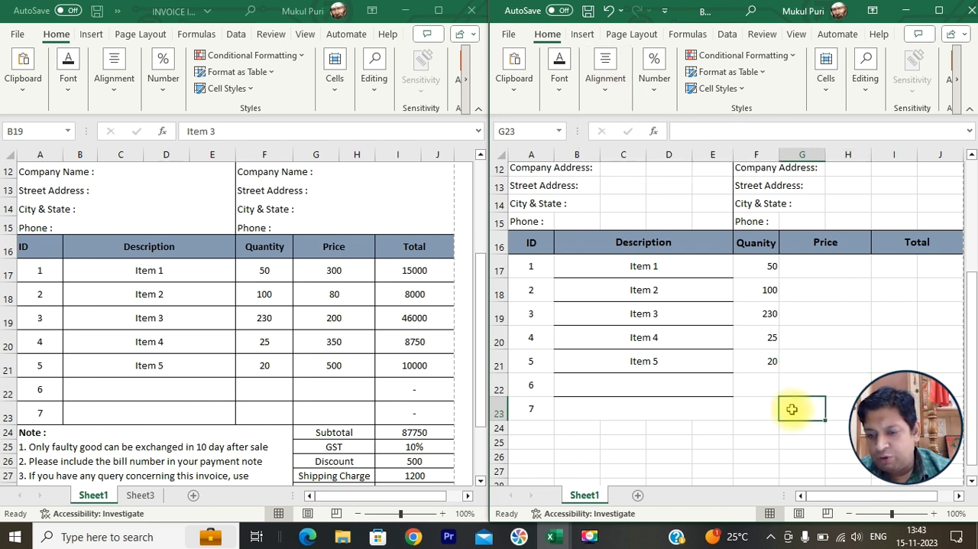
drag(812, 411, 845, 411)
click(605, 80)
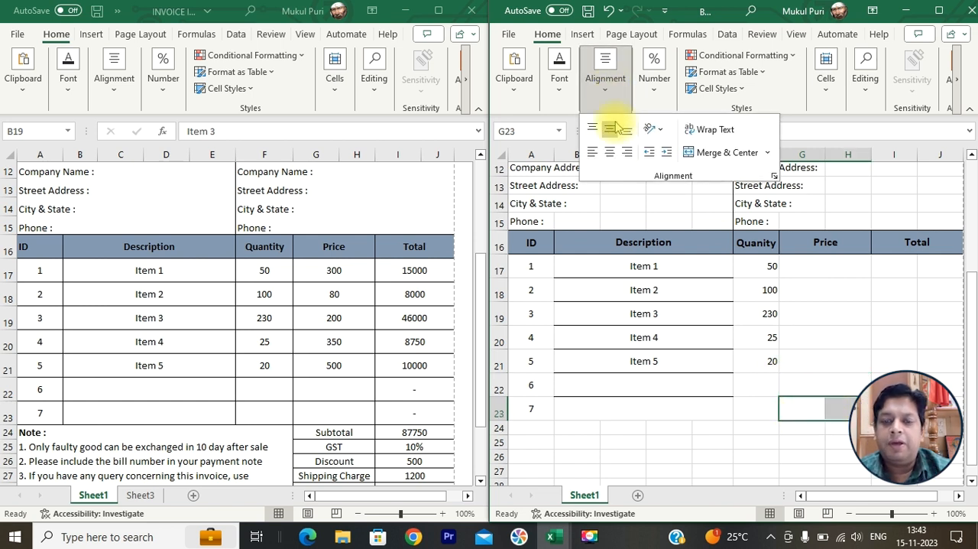
click(703, 157)
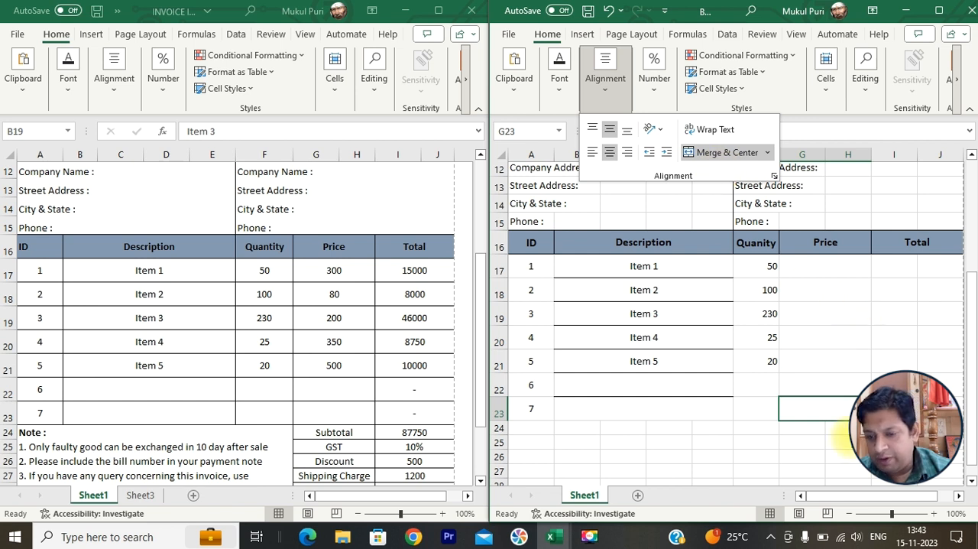
- Merge and center columns I and J separately in each row from 17 to 23 under the Total heading
scroll(835, 498, right, 1)
drag(844, 266, 879, 266)
click(605, 80)
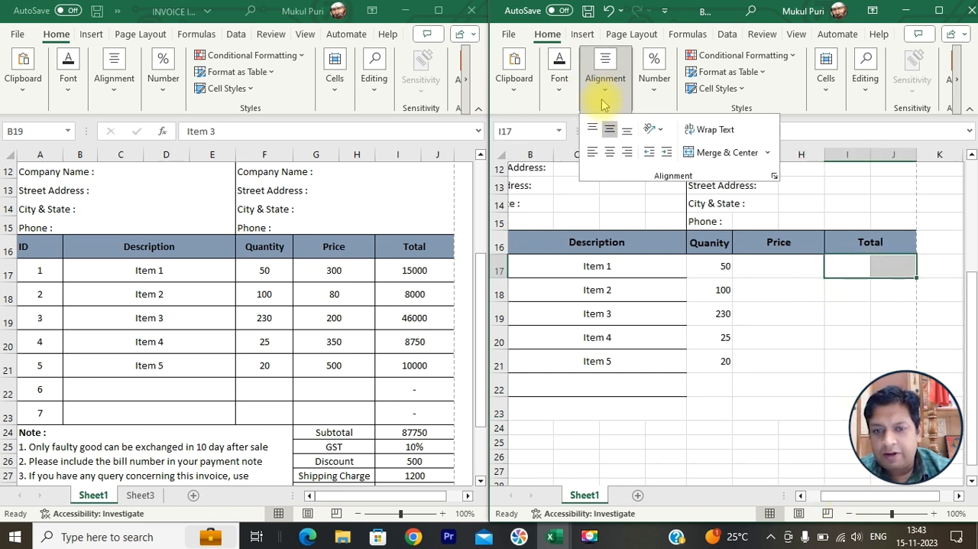
click(704, 152)
click(839, 280)
drag(838, 280, 882, 288)
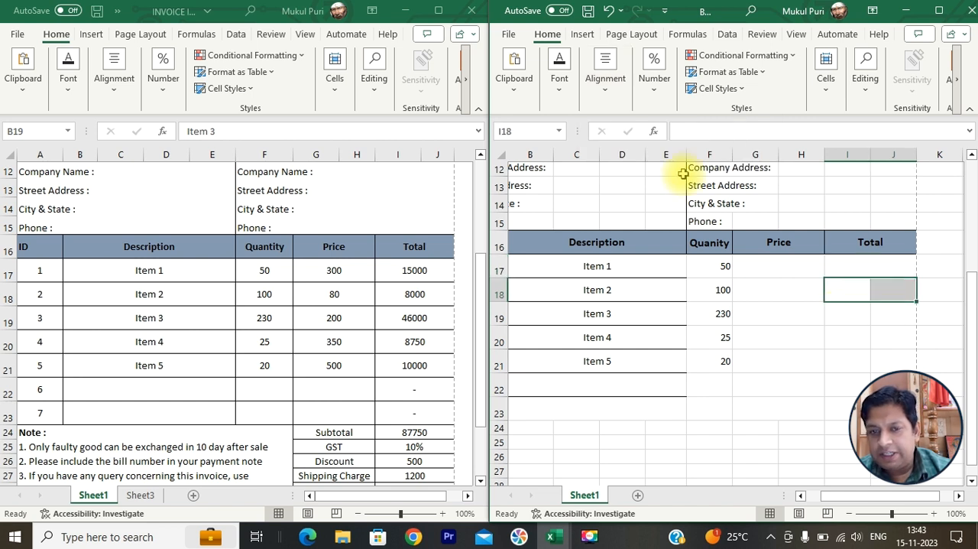
click(607, 84)
click(688, 152)
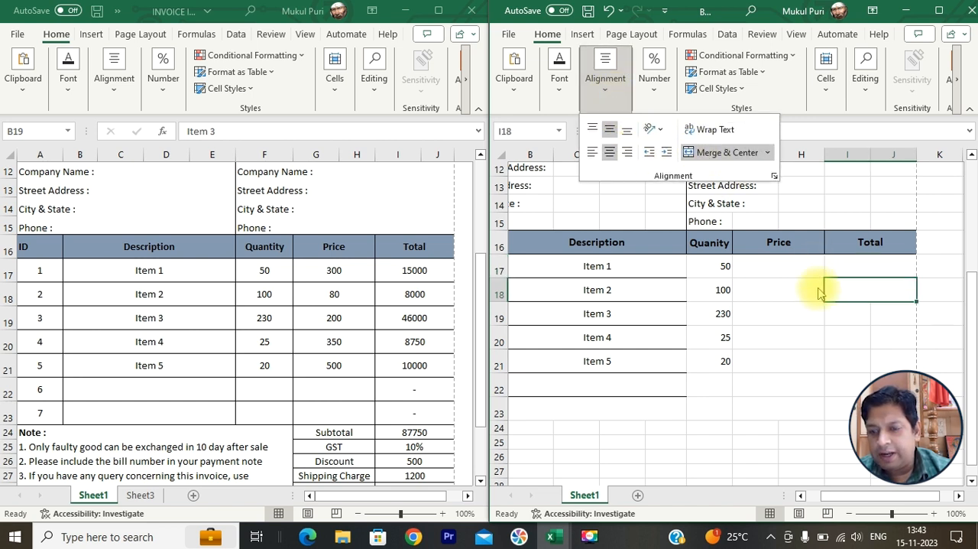
drag(849, 308, 885, 313)
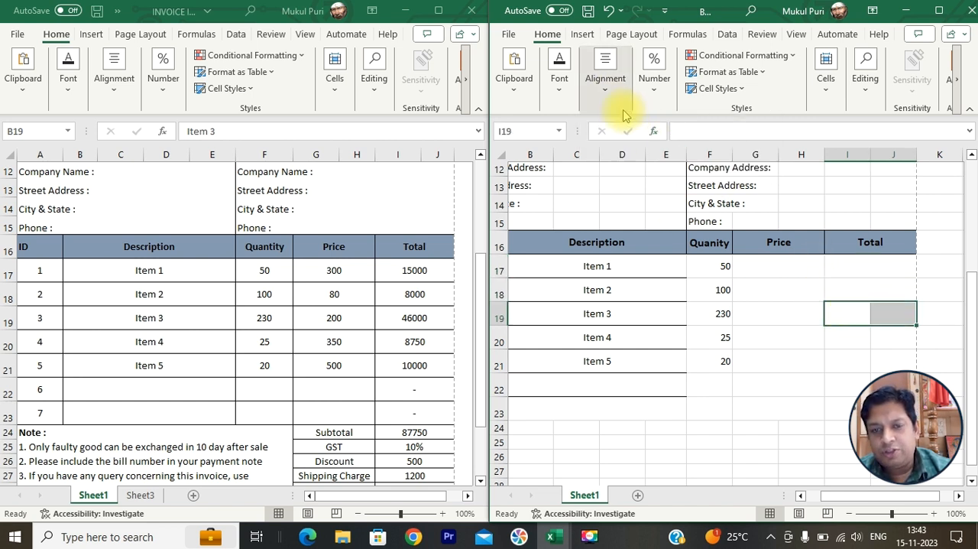
click(605, 80)
click(695, 149)
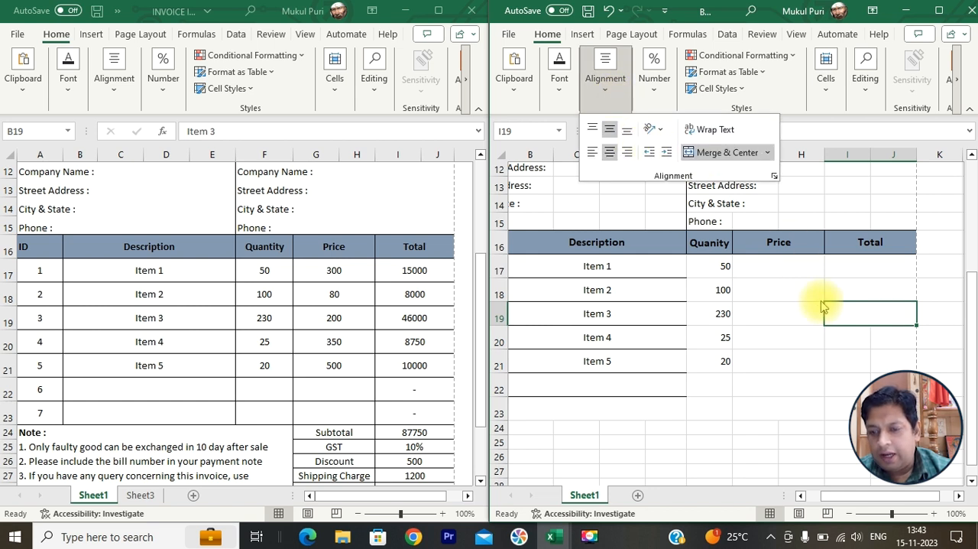
click(842, 339)
drag(869, 341, 891, 340)
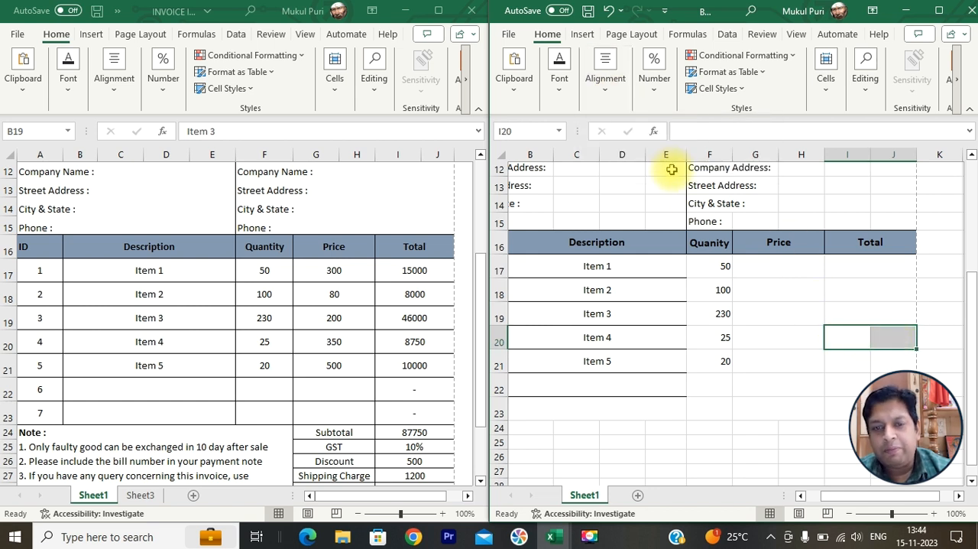
click(605, 80)
click(695, 153)
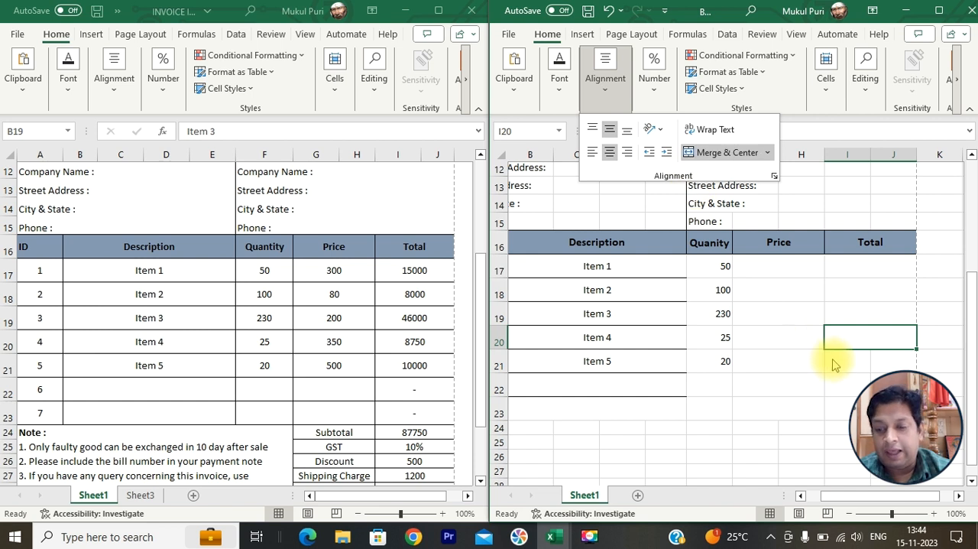
drag(832, 361, 875, 360)
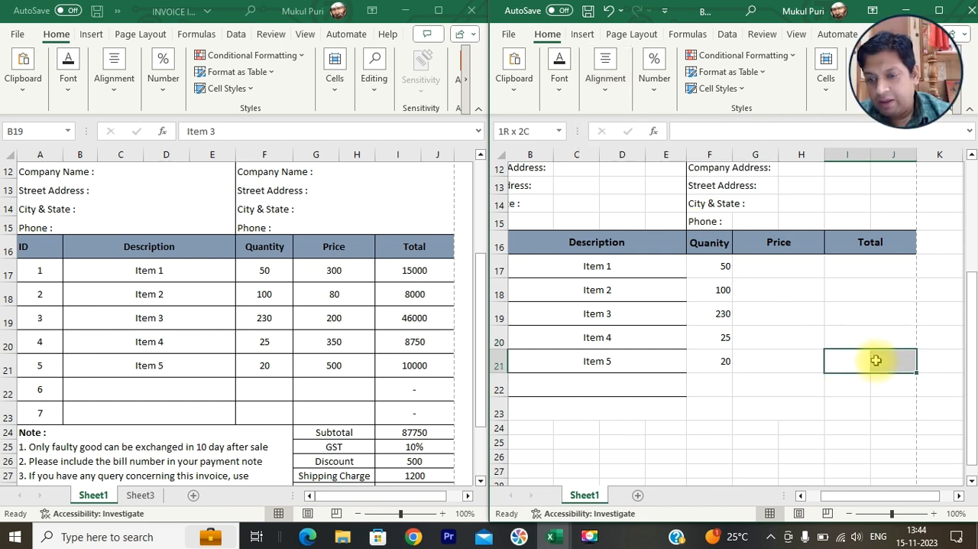
click(605, 80)
click(695, 152)
drag(836, 381, 878, 382)
click(628, 107)
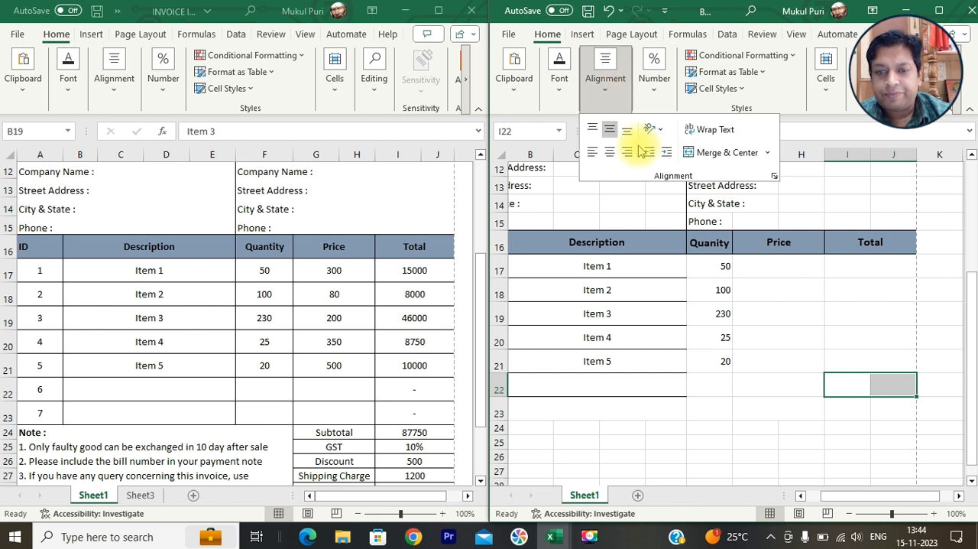
click(709, 152)
drag(864, 407, 882, 411)
click(605, 77)
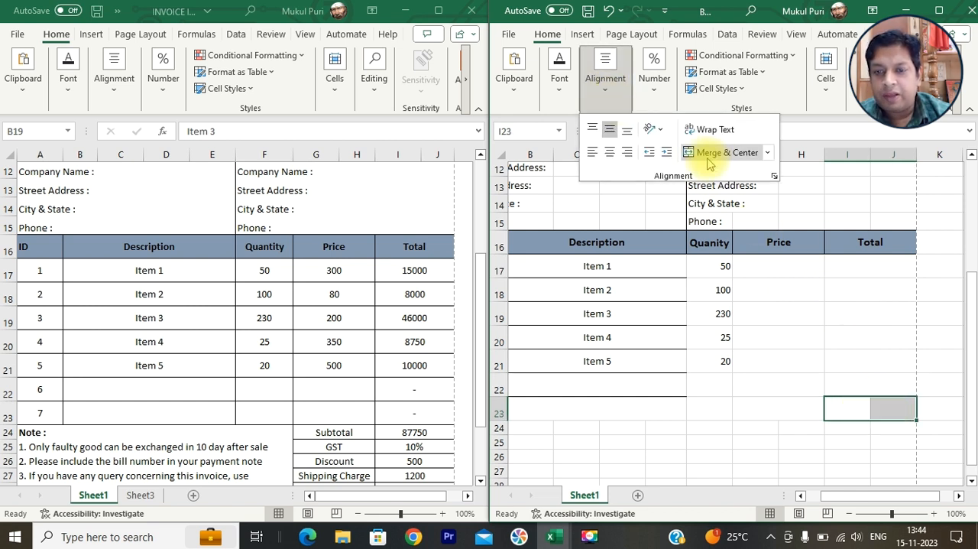
click(710, 152)
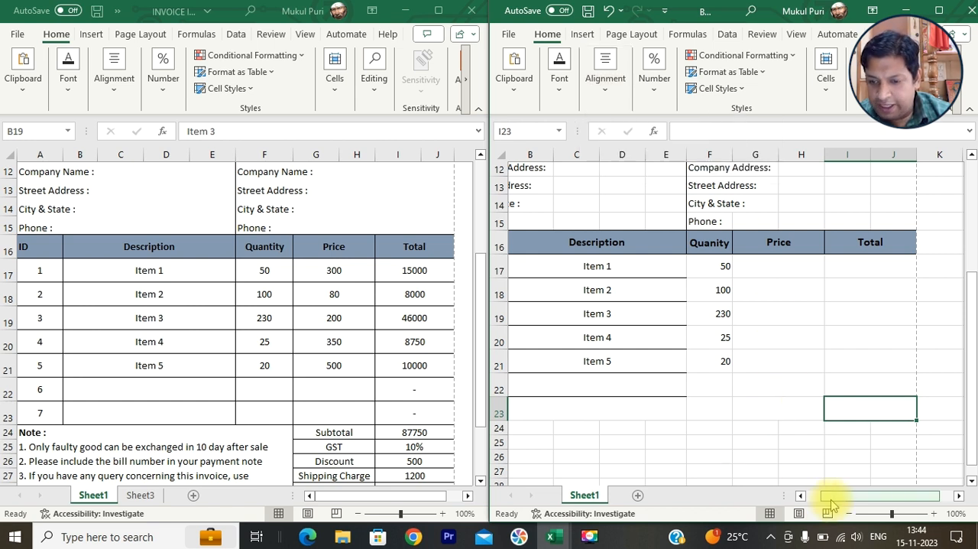
- Apply all borders to the item rows in A17:J23
drag(832, 499, 821, 498)
drag(543, 268, 920, 412)
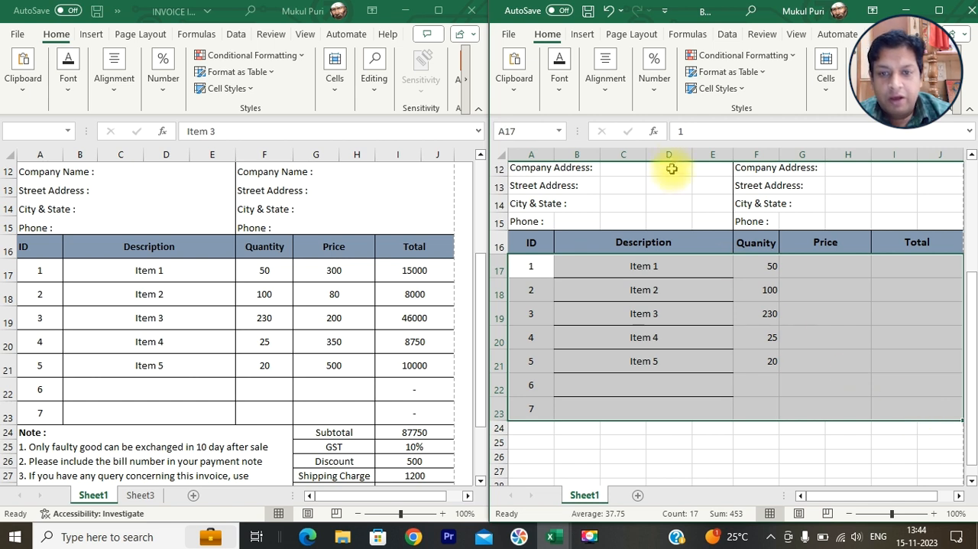
click(559, 81)
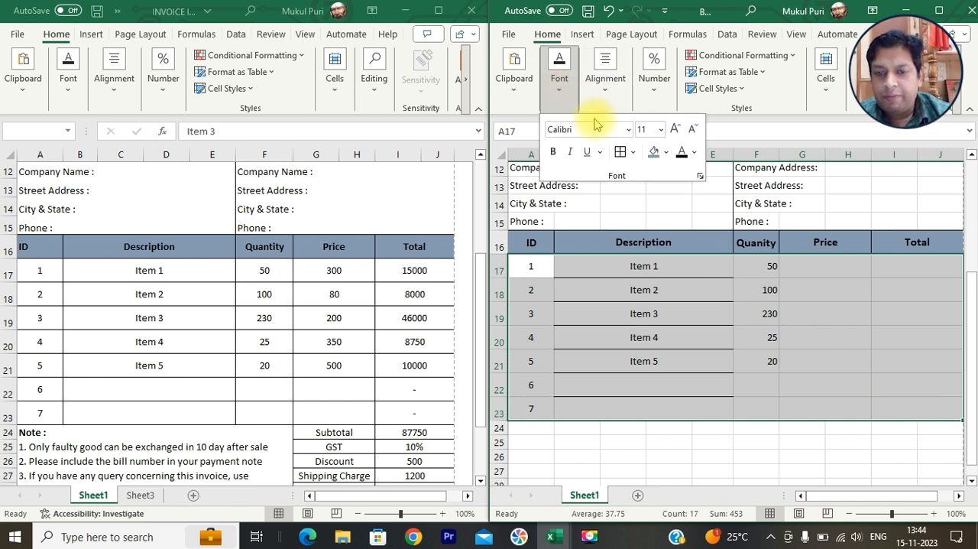
click(621, 155)
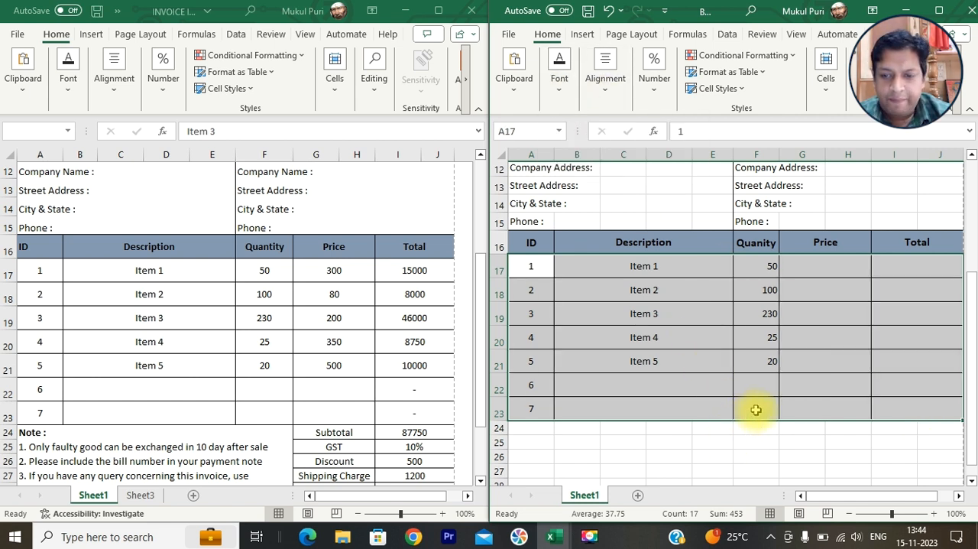
- Center the Quantity, Price and Total cells in F17:J23 horizontally
drag(765, 269, 895, 405)
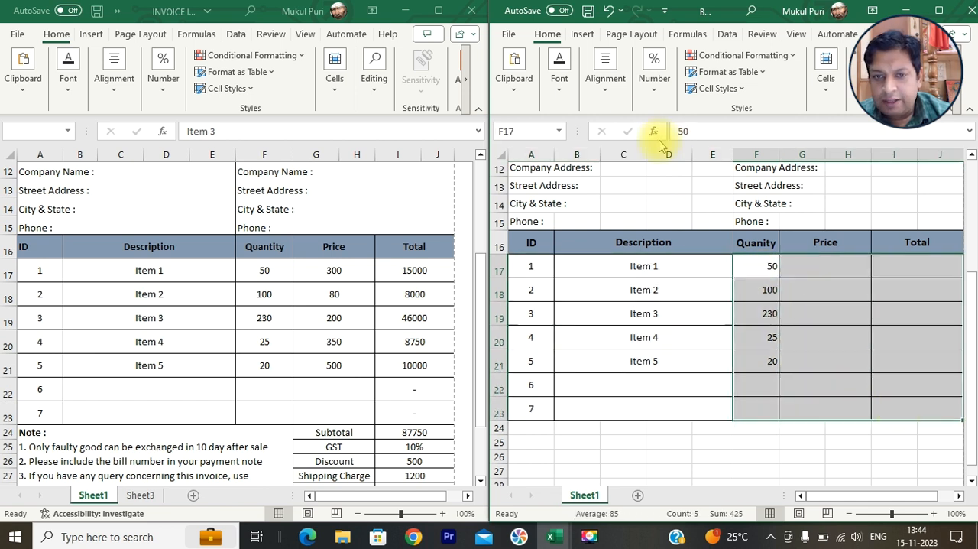
click(605, 77)
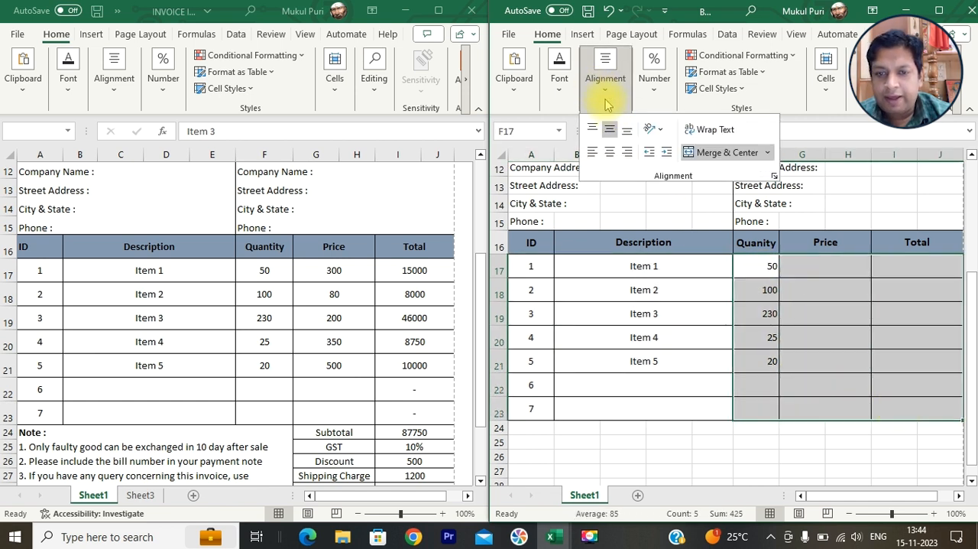
click(609, 155)
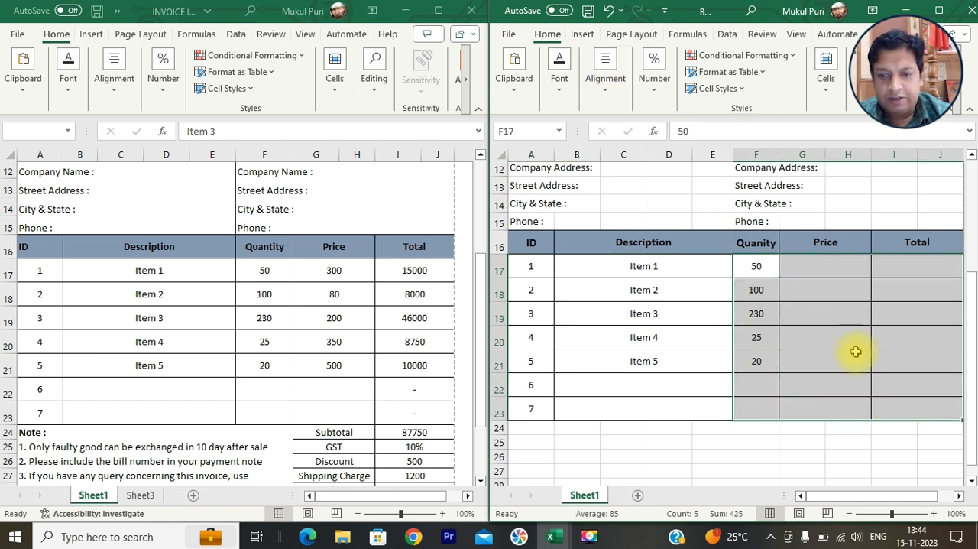
- Enter the prices 300, 80, 200, 350 and 500 for Items 1 to 5 in the Price column
click(835, 273)
text(300)
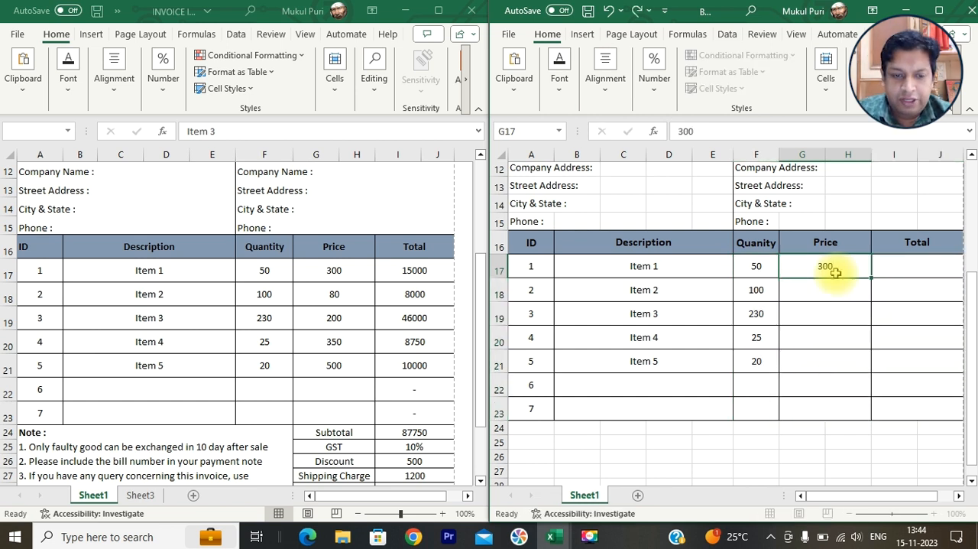
key(Return)
text(80)
key(Return)
text(20)
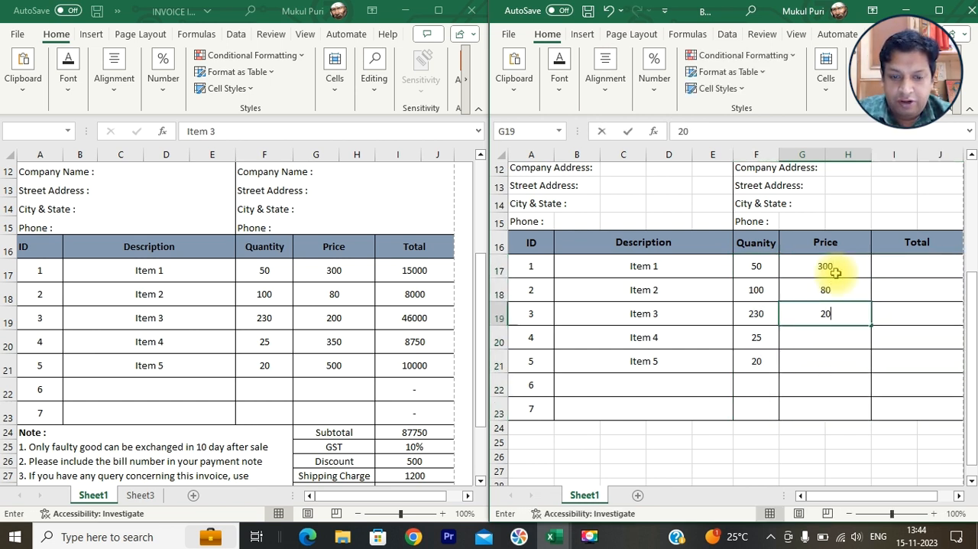
text(0)
key(Return)
text(350)
key(Return)
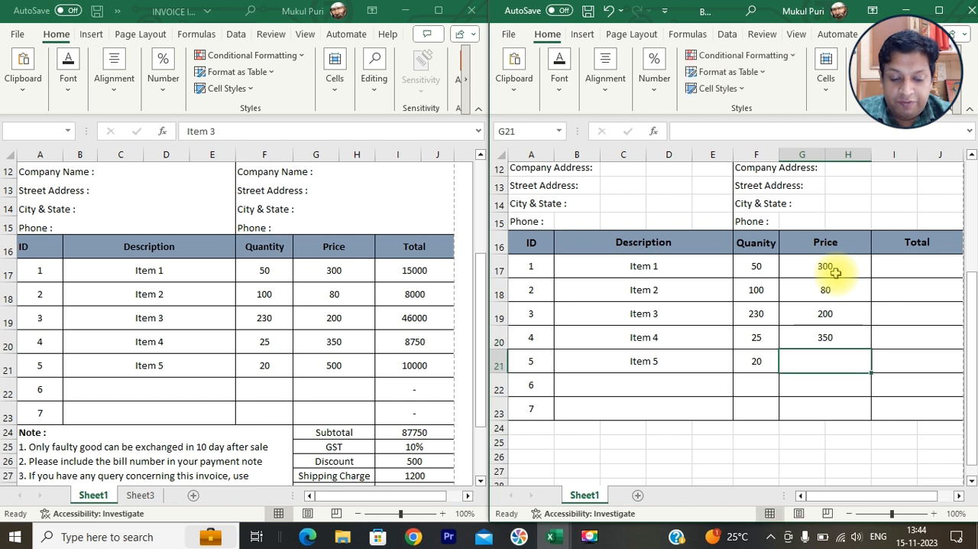
text(500)
key(Return)
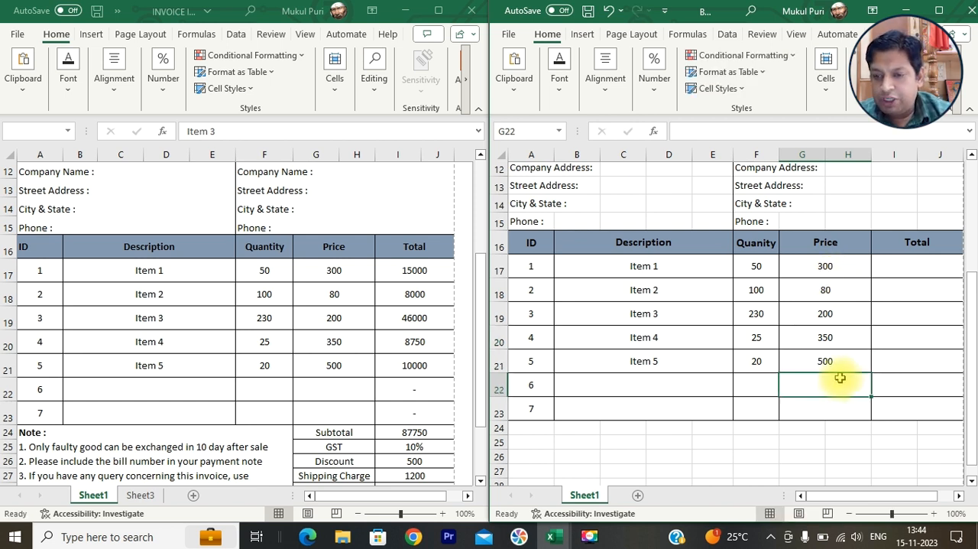
- Calculate Item 1's total in I17 with =F17*G17 and fill the formula down through row 23
click(900, 263)
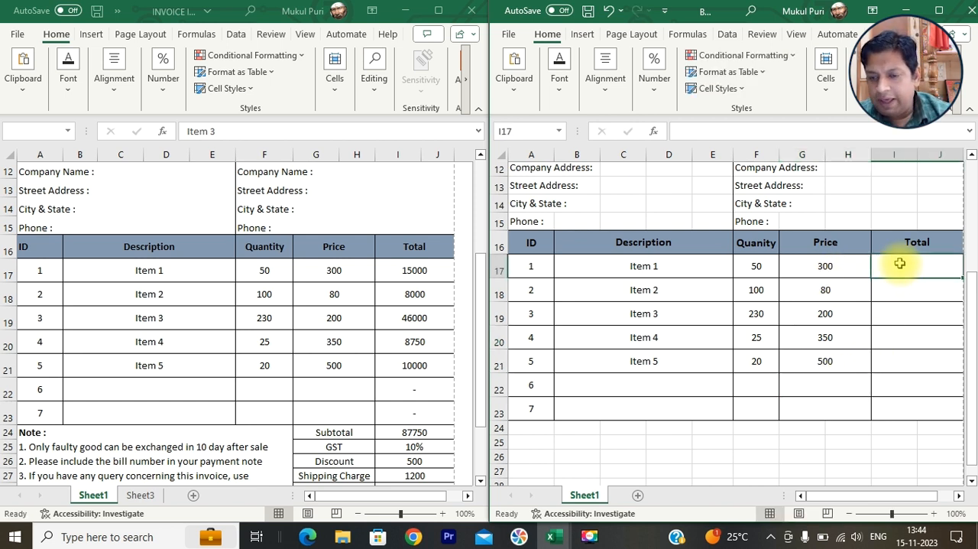
click(753, 264)
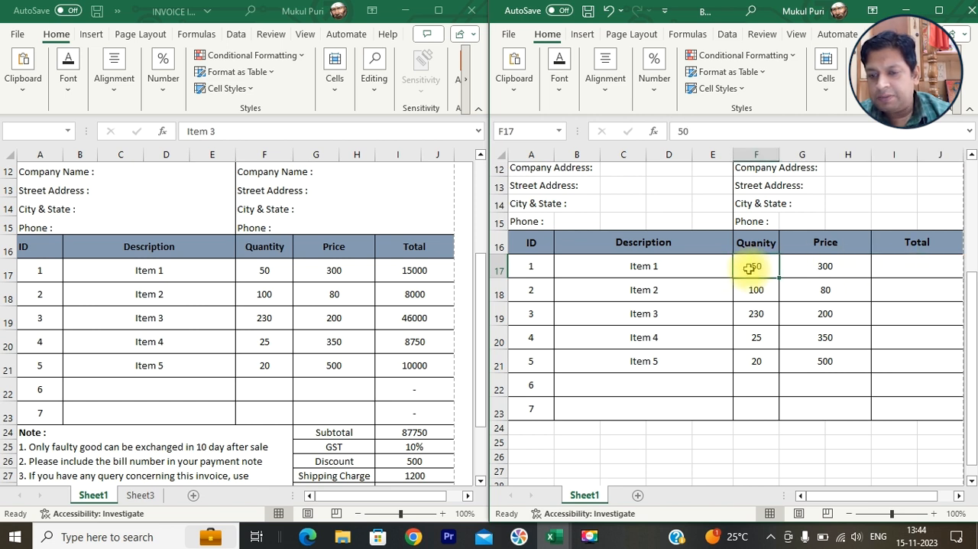
click(825, 266)
click(911, 265)
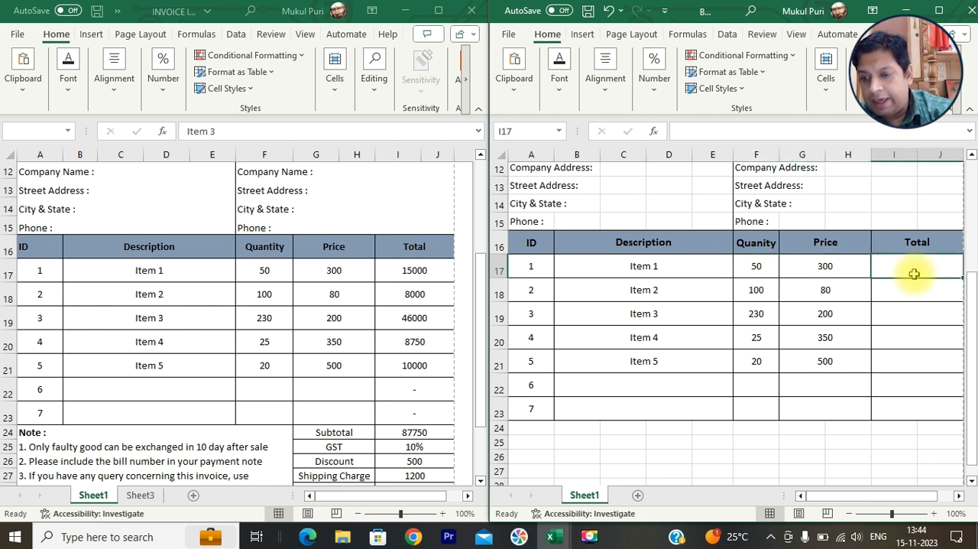
text(=)
click(756, 266)
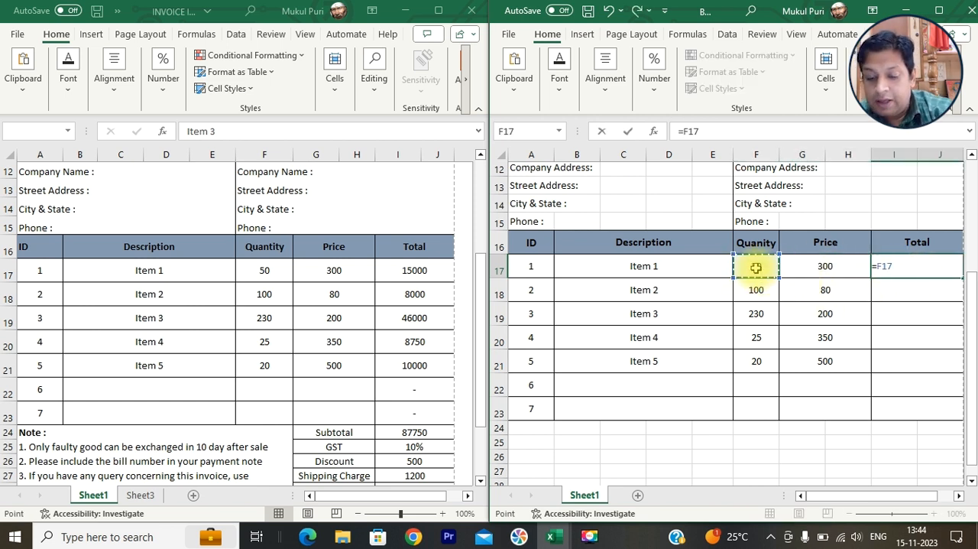
text(*)
click(823, 268)
key(Return)
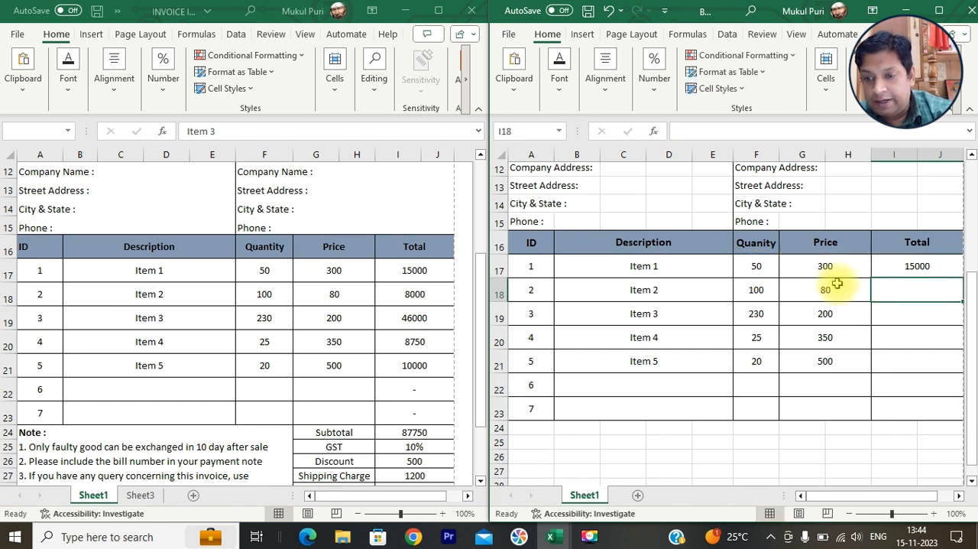
click(931, 269)
drag(961, 279, 956, 410)
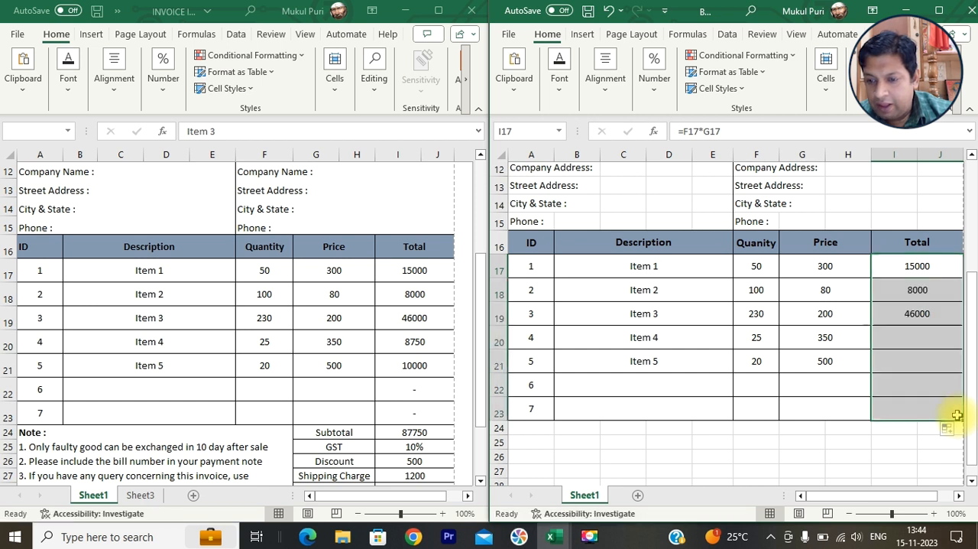
- Test the total formula in row 22 with a quantity of 4 and a price of 5
click(913, 388)
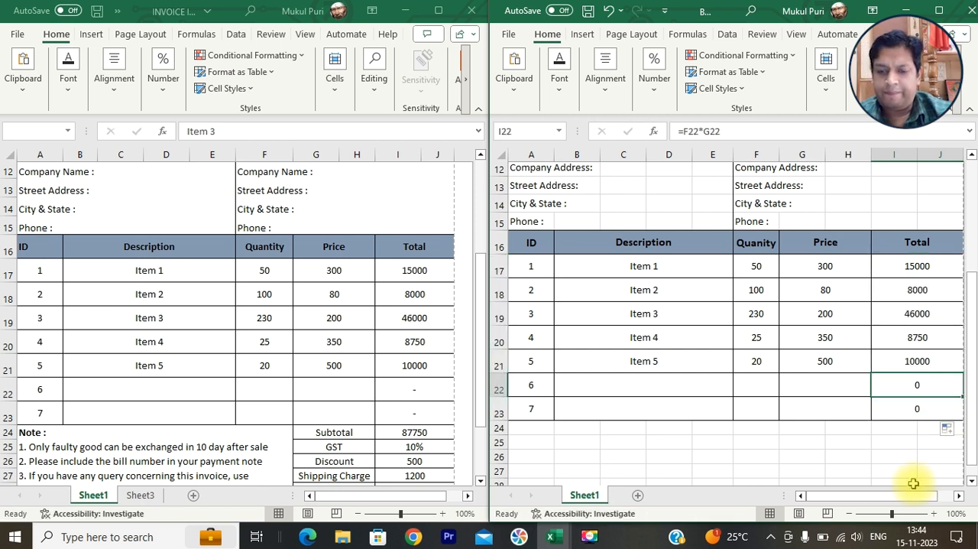
click(751, 388)
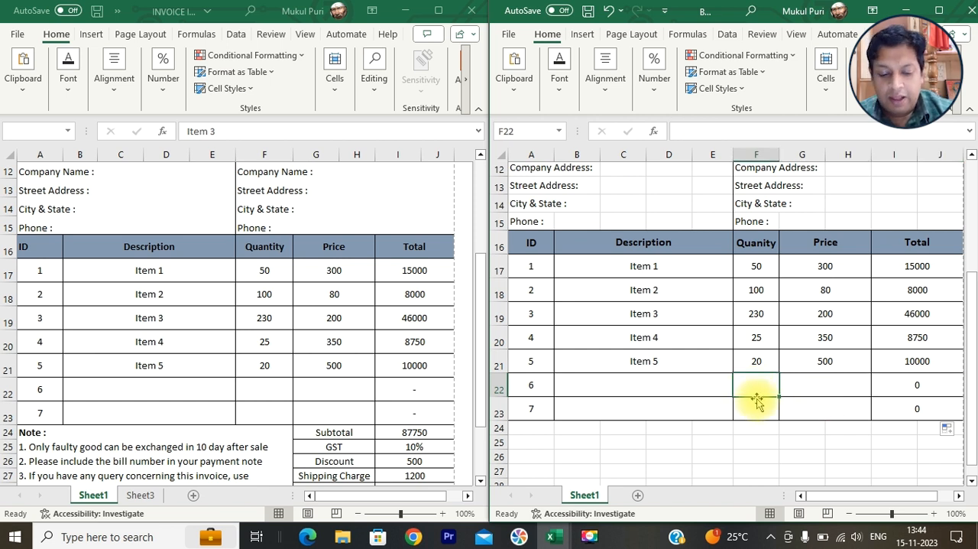
text(4)
key(Right)
text(5)
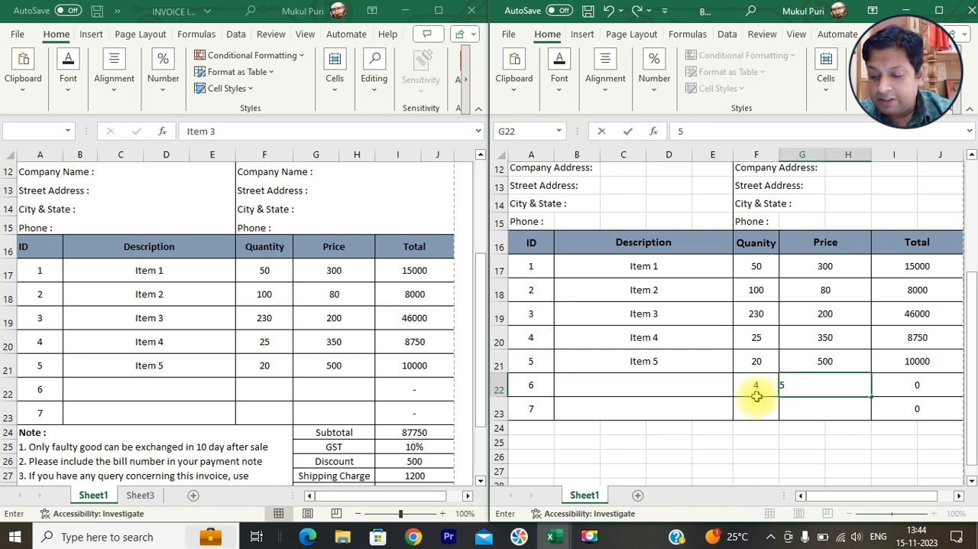
key(Down)
- Clear the test price and quantity from row 22
click(825, 382)
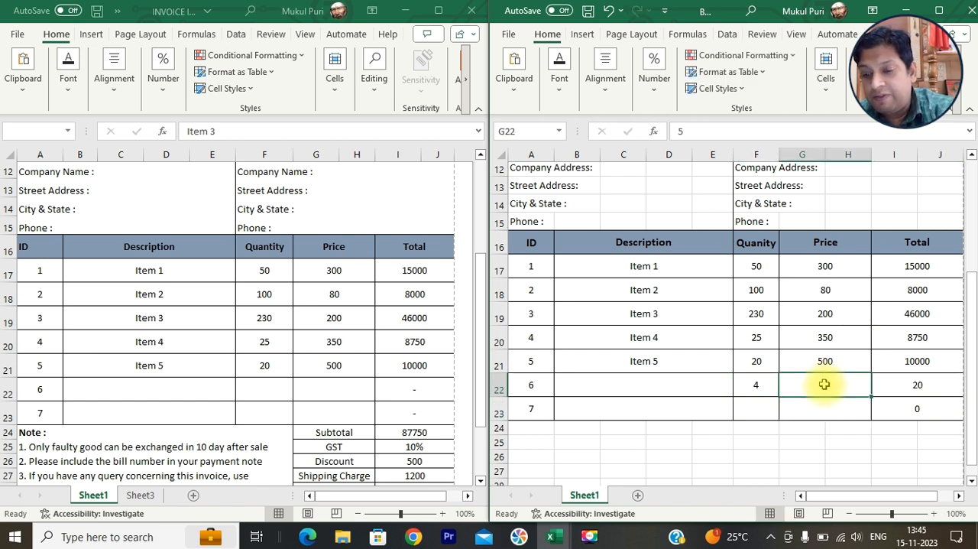
key(Delete)
click(766, 385)
key(Delete)
click(795, 437)
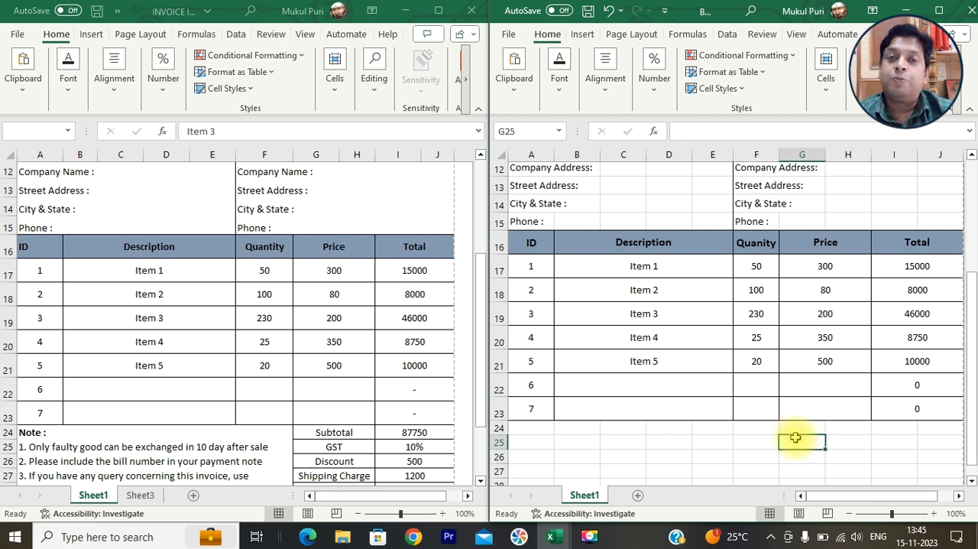
- Delete the multiplication formulas from all Total cells in rows 17 to 23
drag(921, 384, 921, 403)
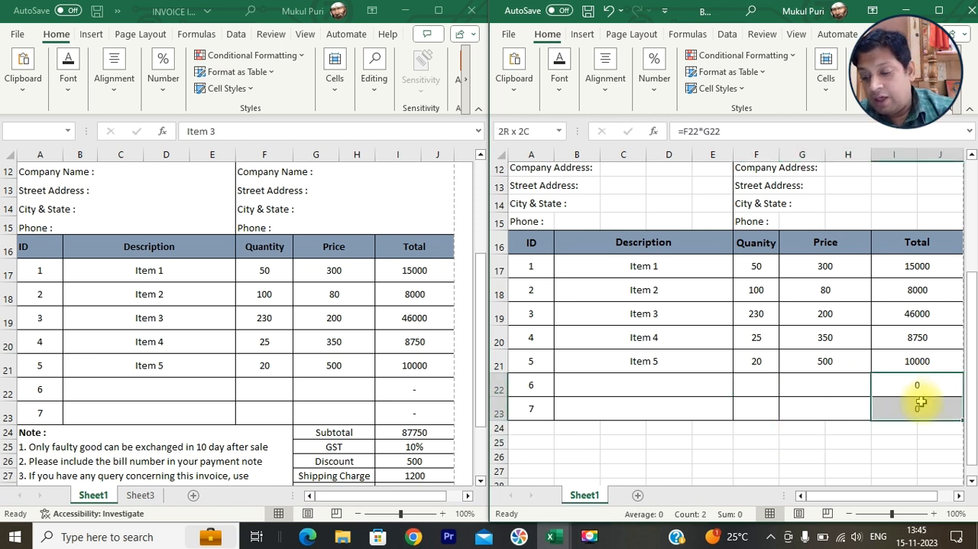
key(Delete)
drag(908, 268, 912, 363)
key(Delete)
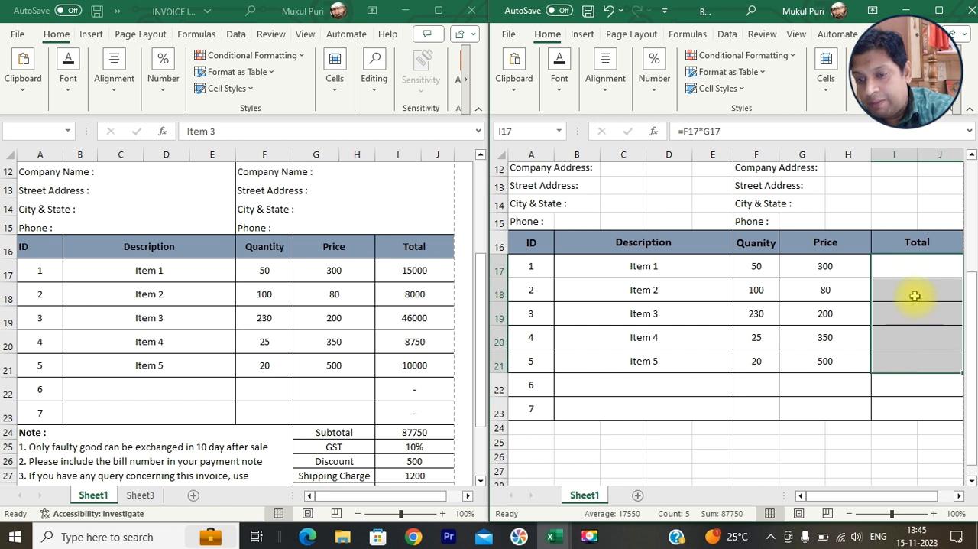
- Write the formula =if(F17*G17=0,"-",f17*g17) in the Total cell I17 for Item 1
click(922, 264)
text(=)
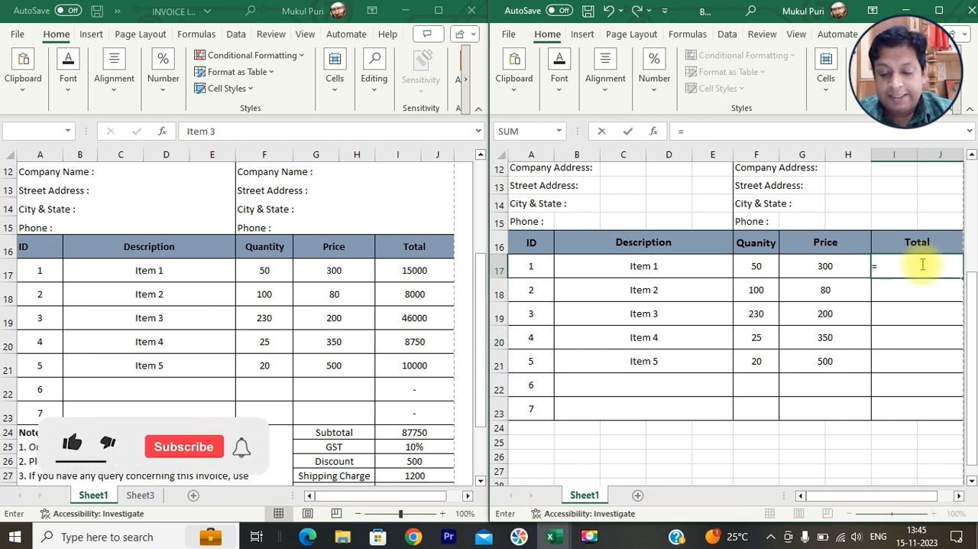
text(if)
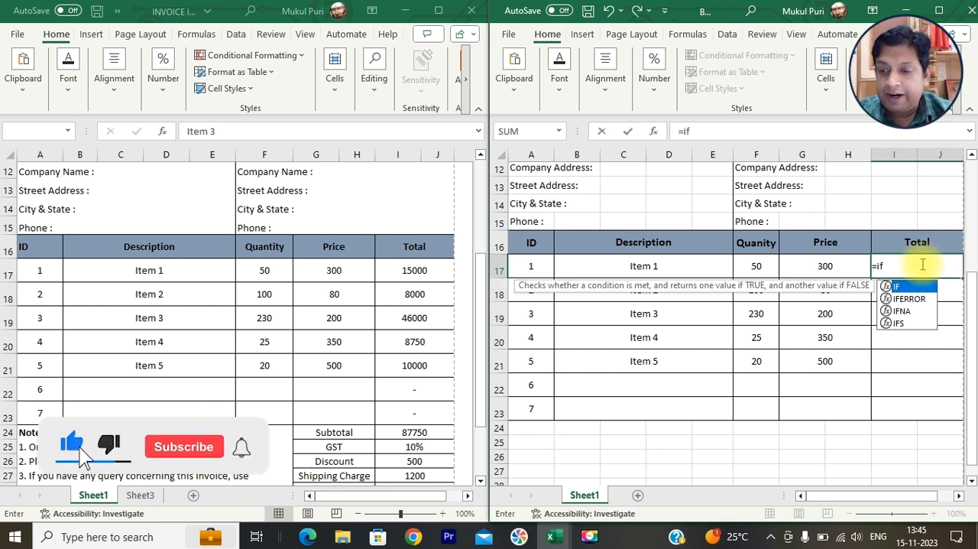
text(()
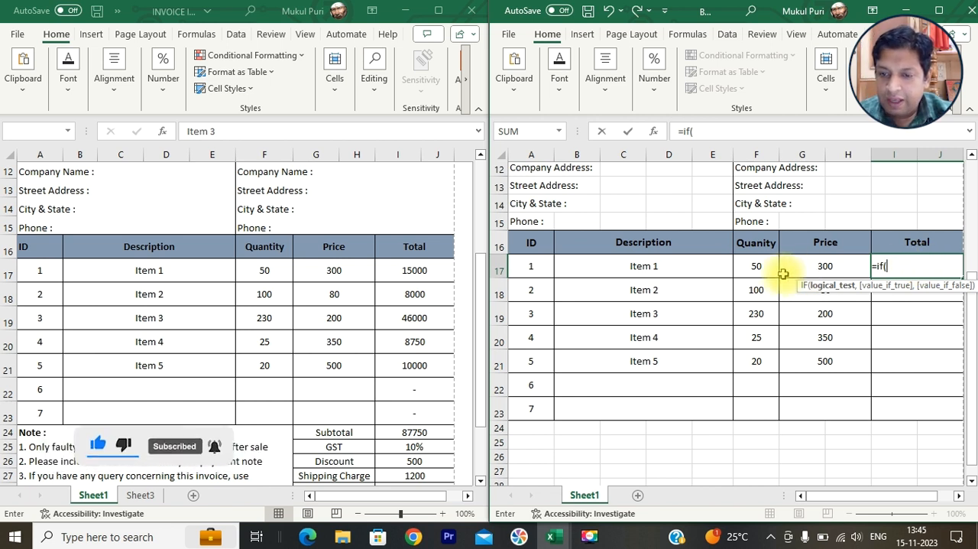
click(759, 266)
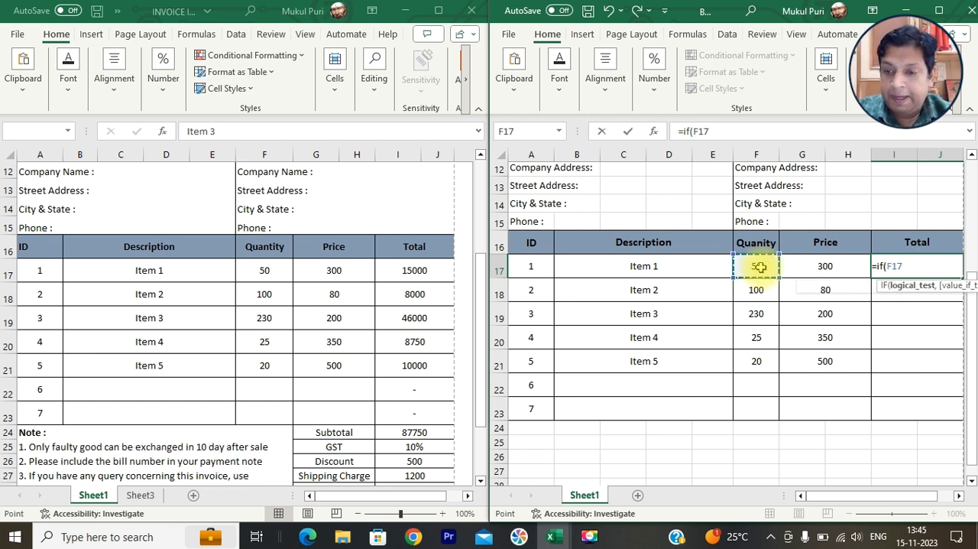
text(*)
click(830, 266)
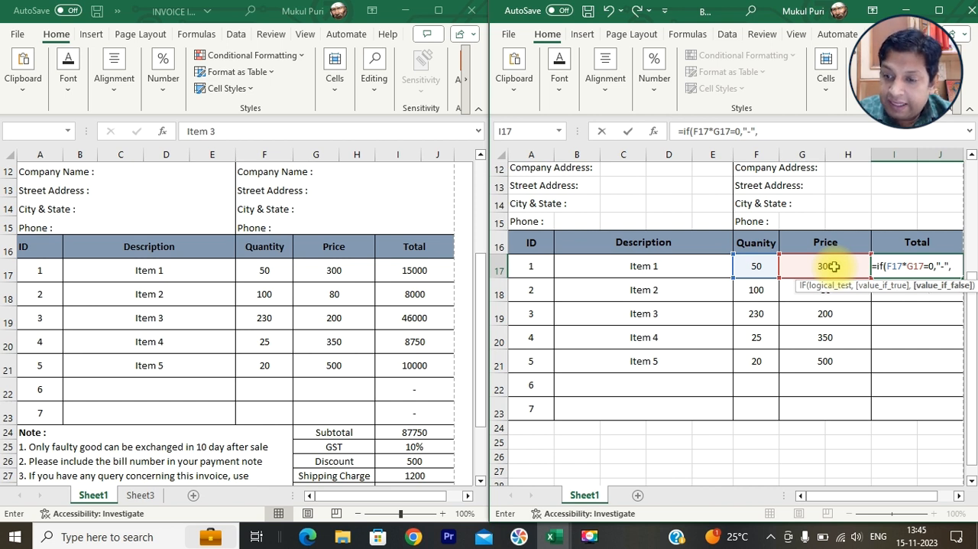
text(f17*)
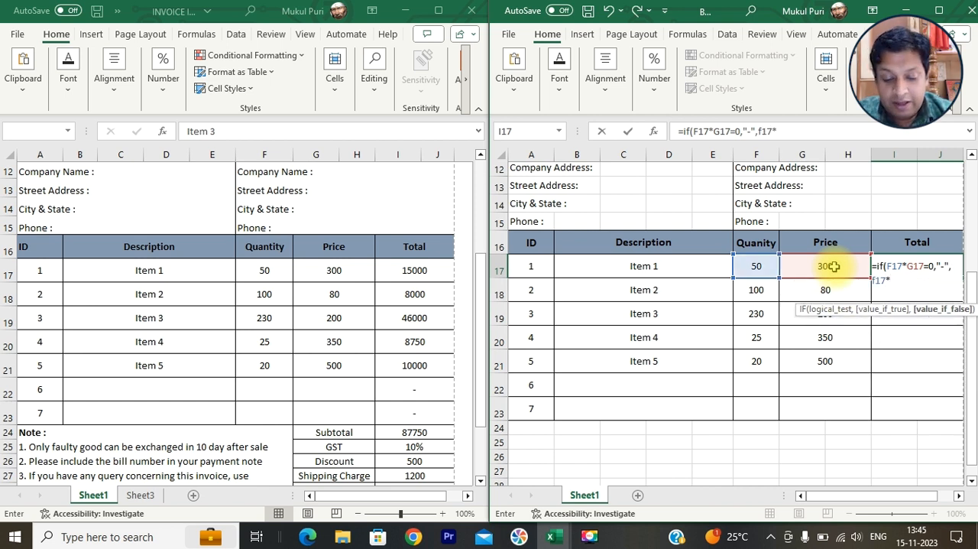
text(g17)
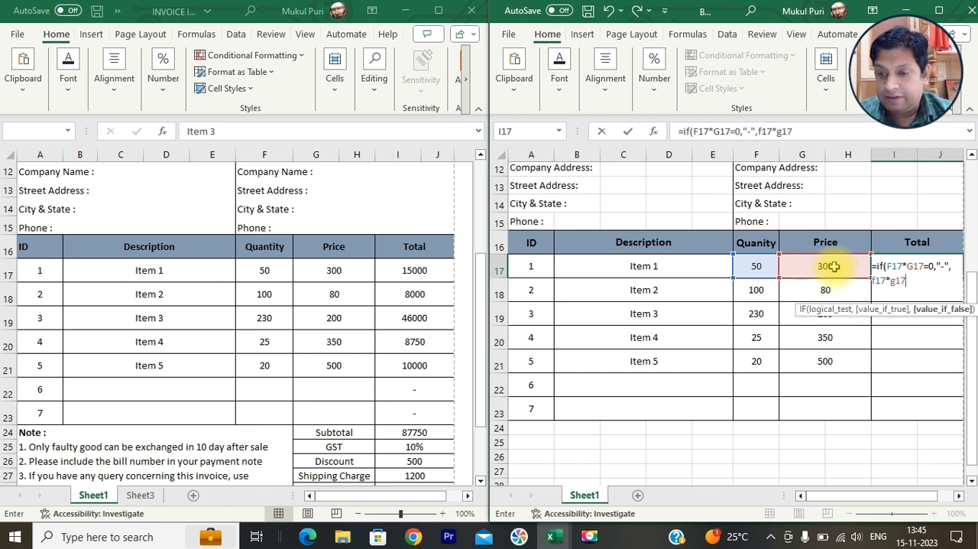
text())
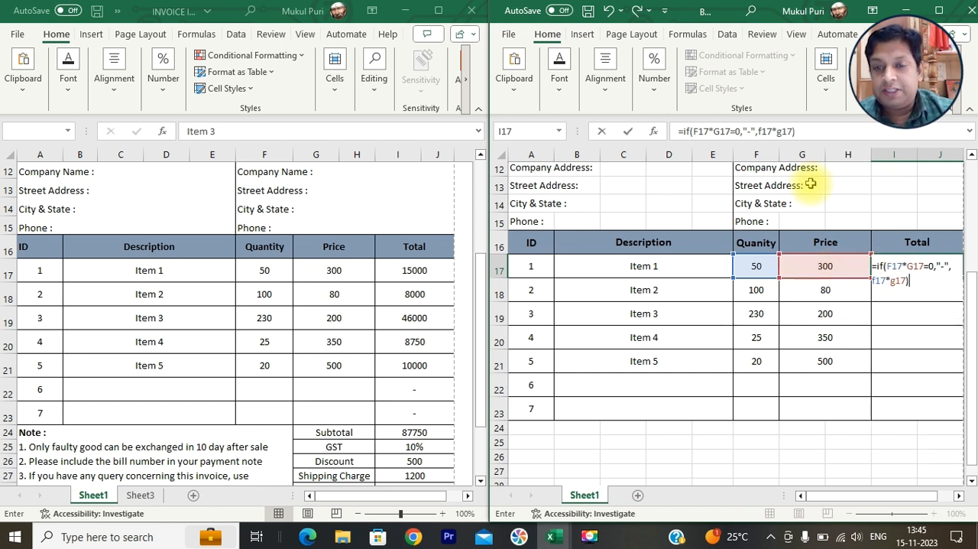
drag(693, 132, 731, 136)
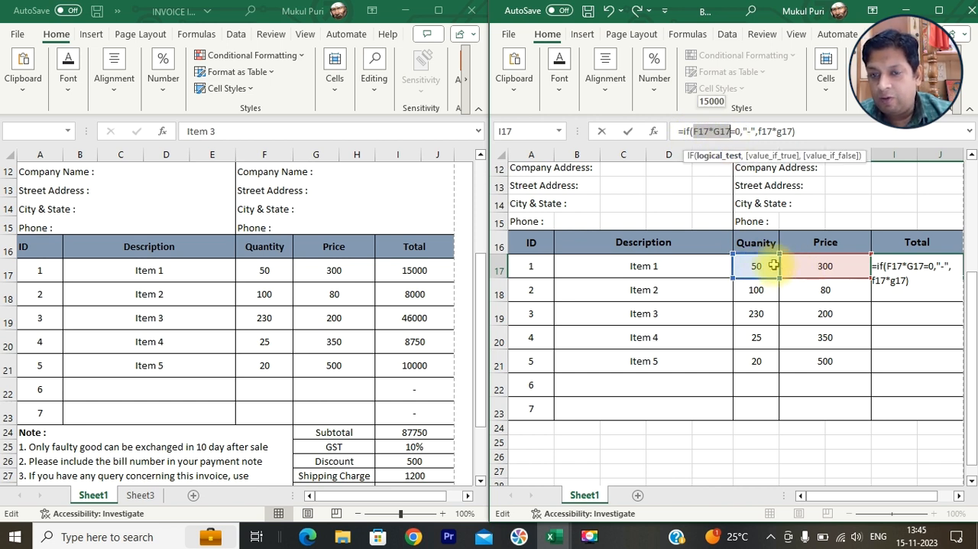
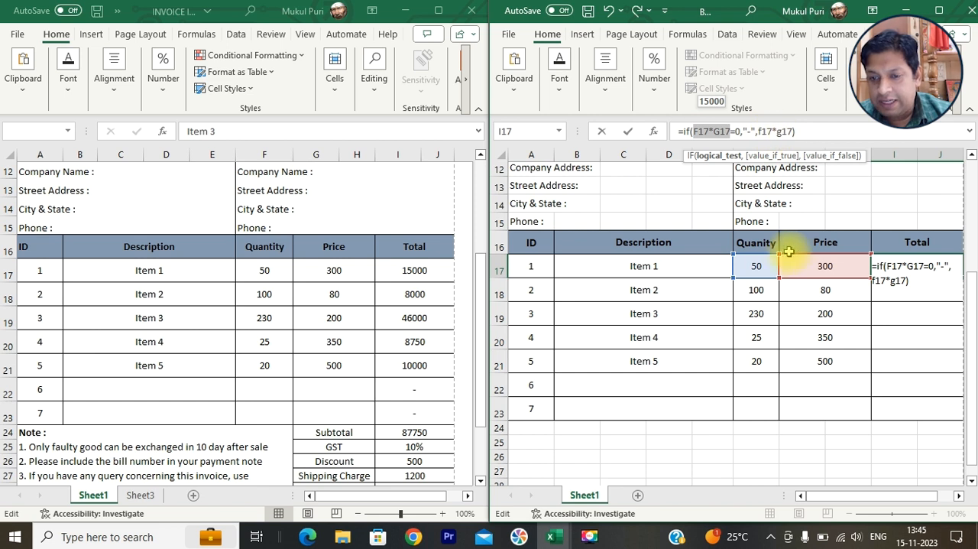
- Confirm the IF formula in I17 and fill it down the Total column through row 23
key(Return)
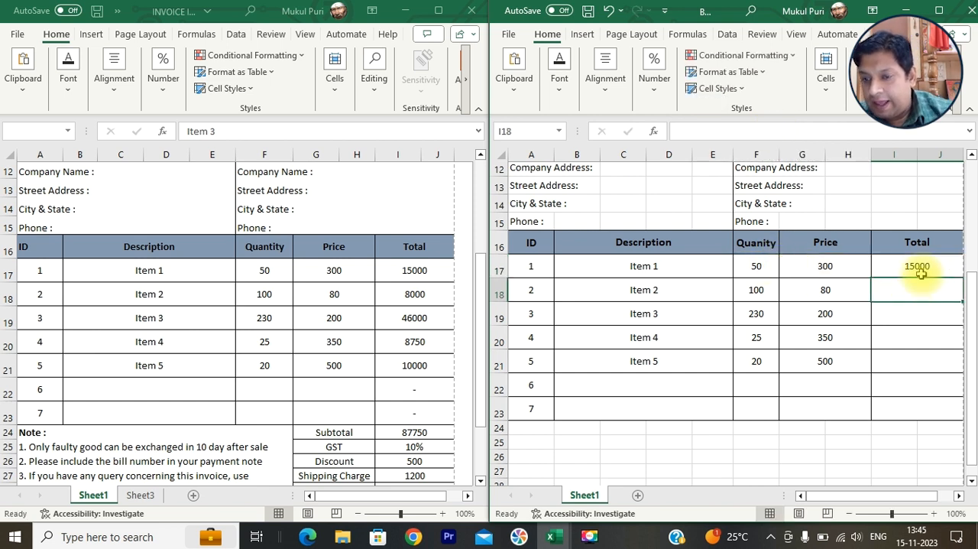
click(929, 267)
drag(963, 279, 943, 400)
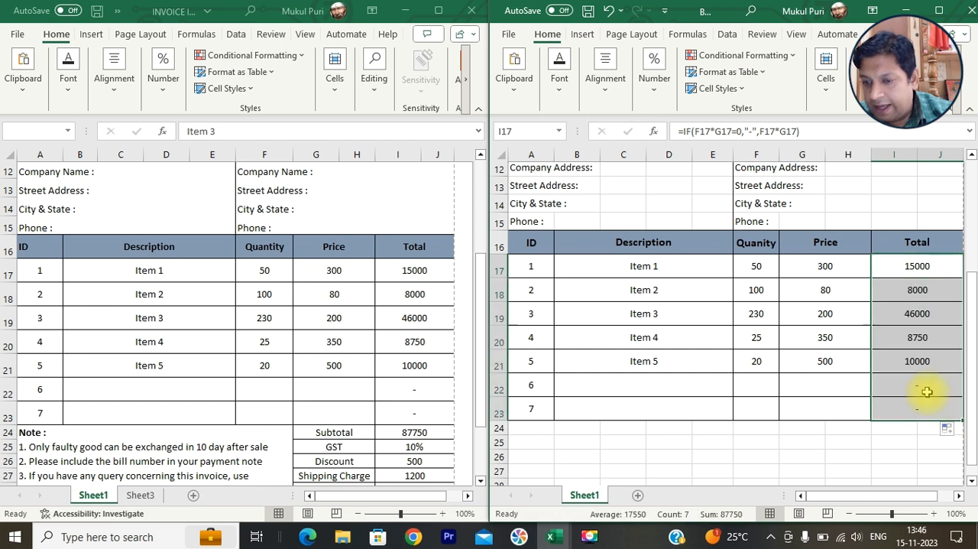
- Test the IF formula in row 22 with a quantity of 1 and a price of 2
click(925, 391)
click(760, 390)
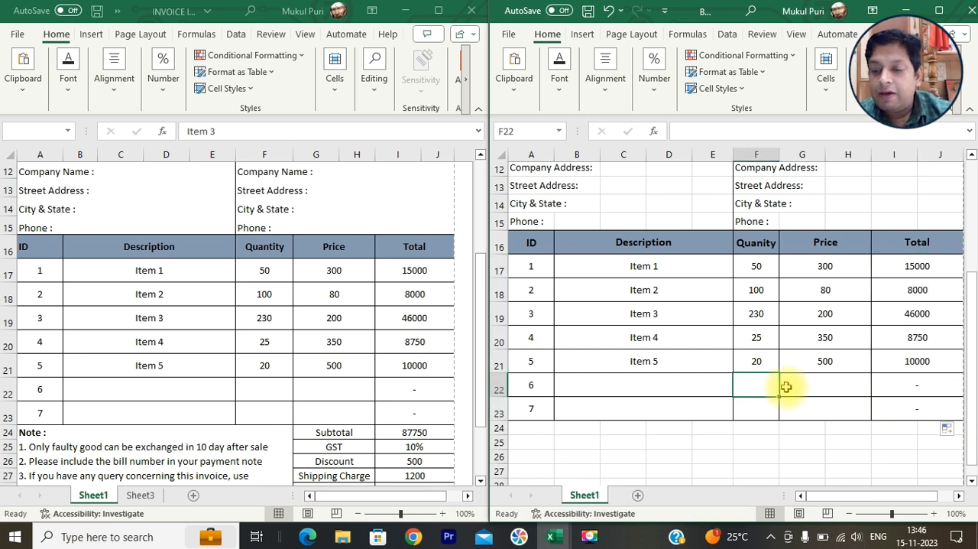
text(1)
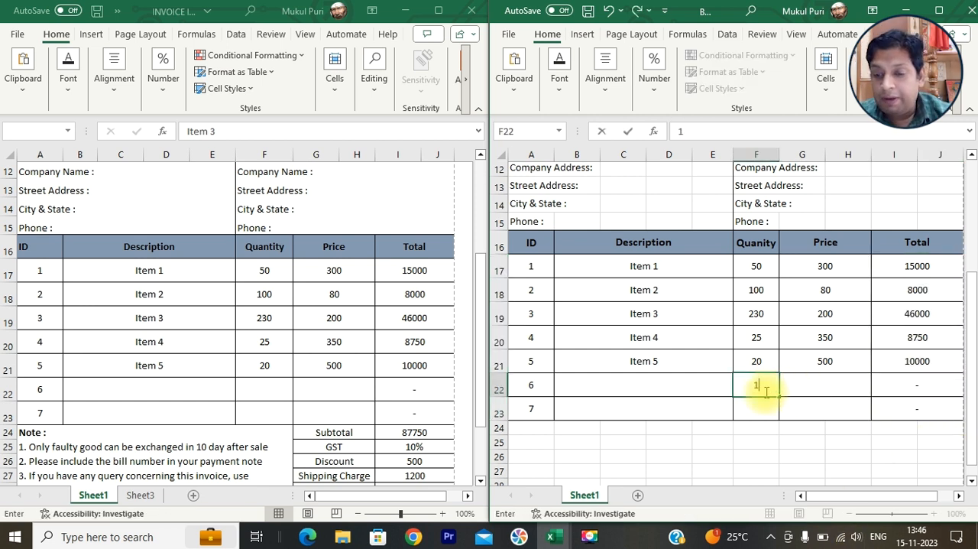
key(Right)
text(2)
key(Return)
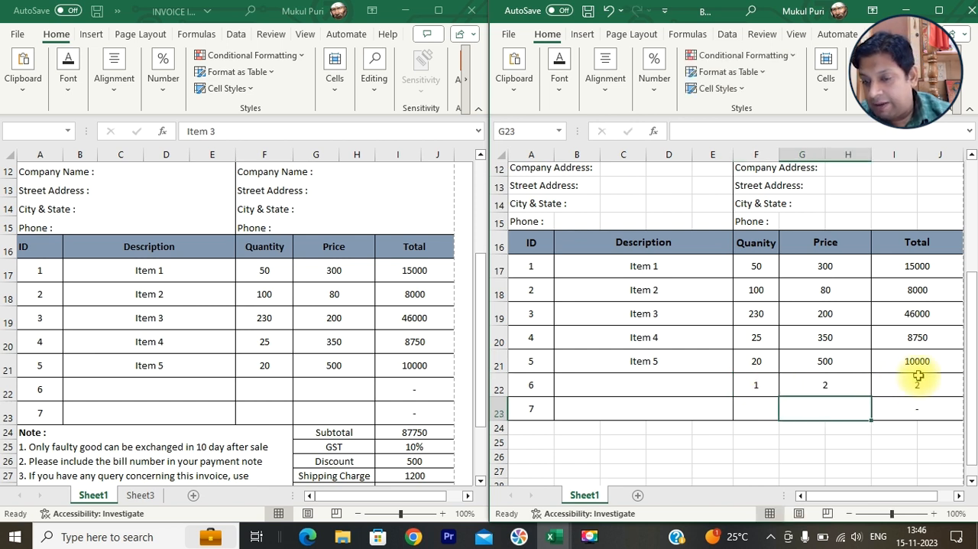
- Clear the test quantity and price from row 22 and select its Total cell
click(749, 384)
key(Right)
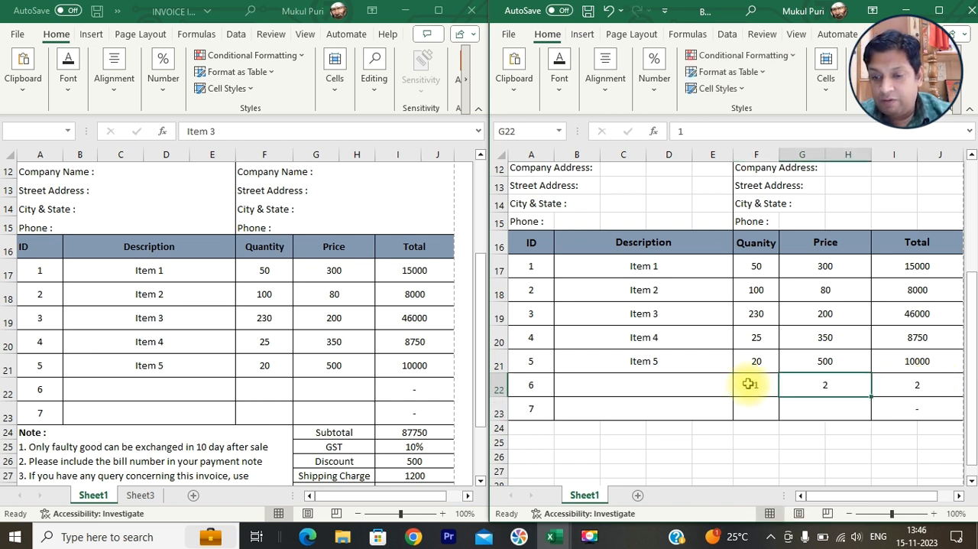
click(749, 384)
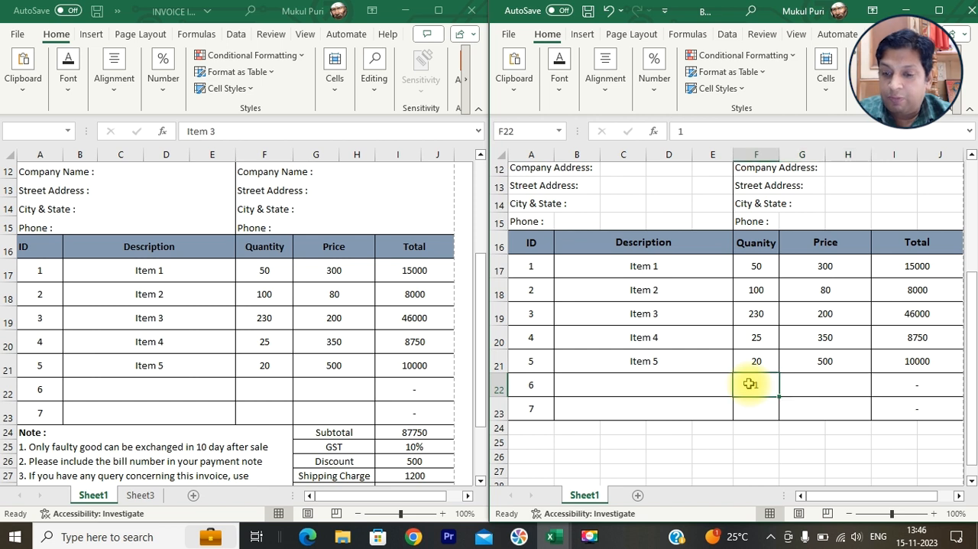
click(925, 387)
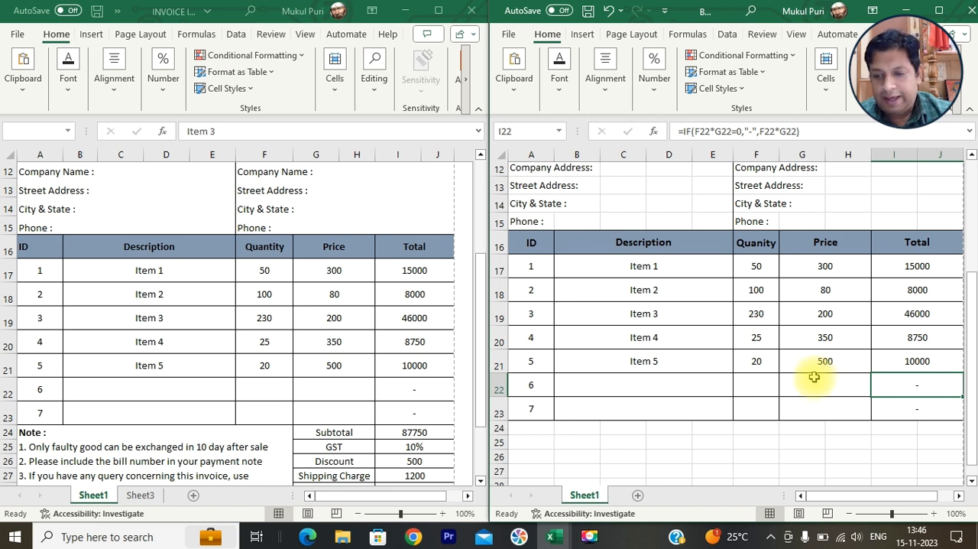
- Apply all borders to the summary block G24:J28 below the item table
scroll(814, 375, down, 1)
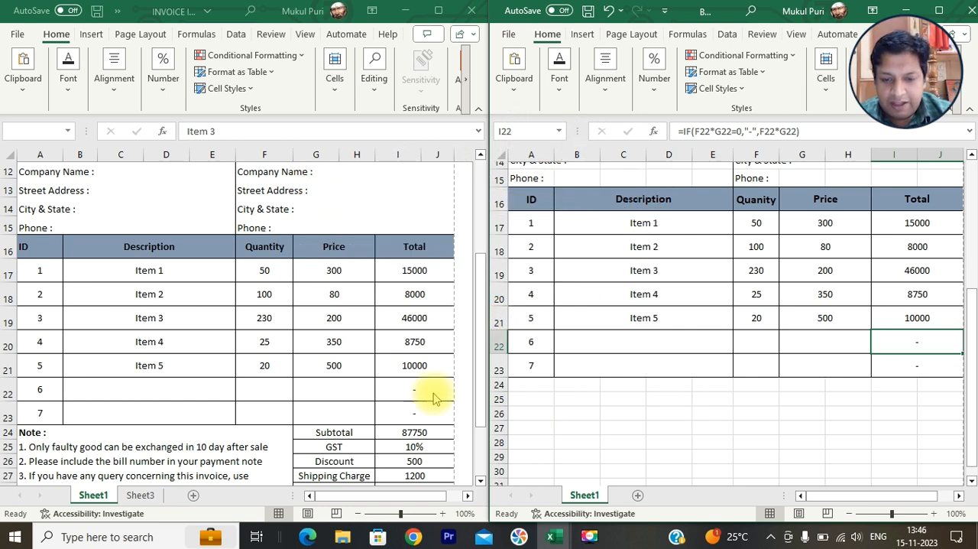
scroll(428, 394, down, 2)
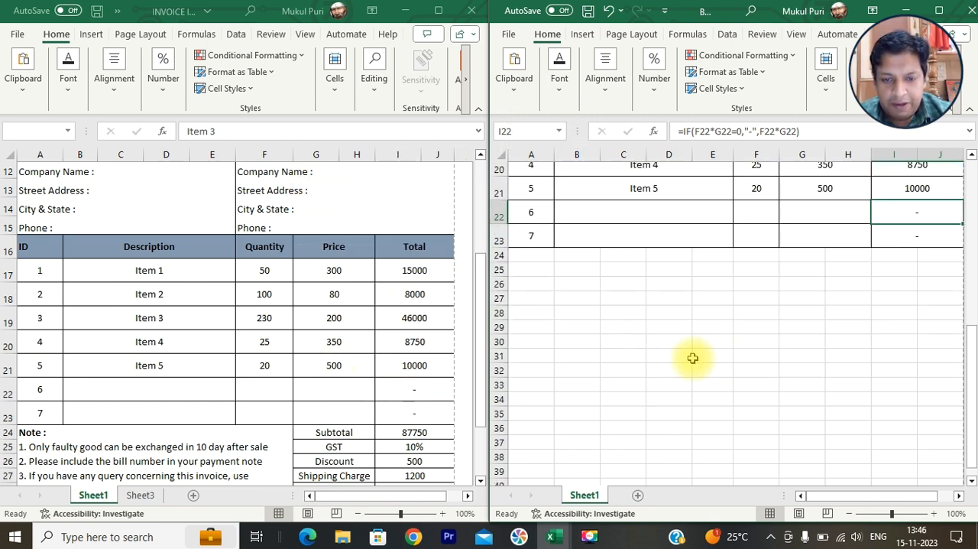
scroll(323, 295, down, 3)
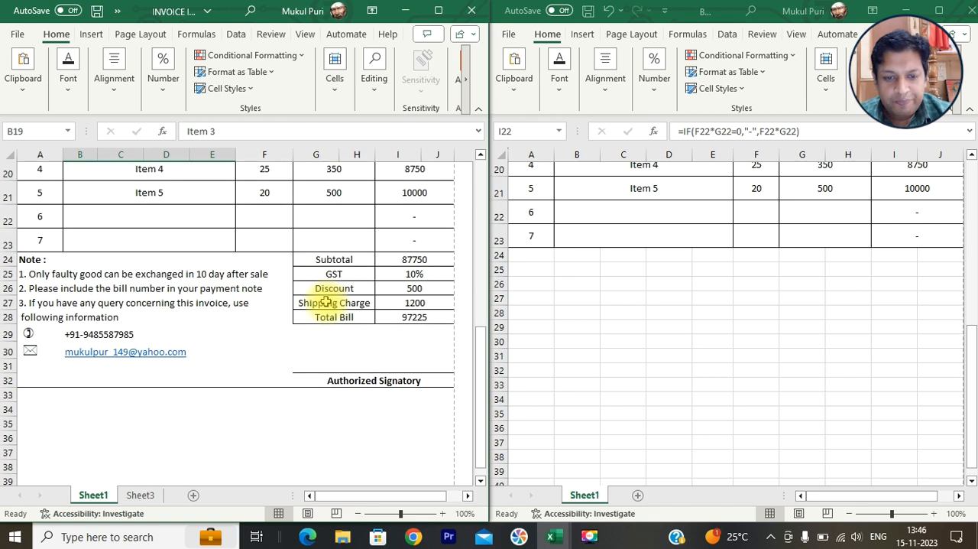
click(538, 253)
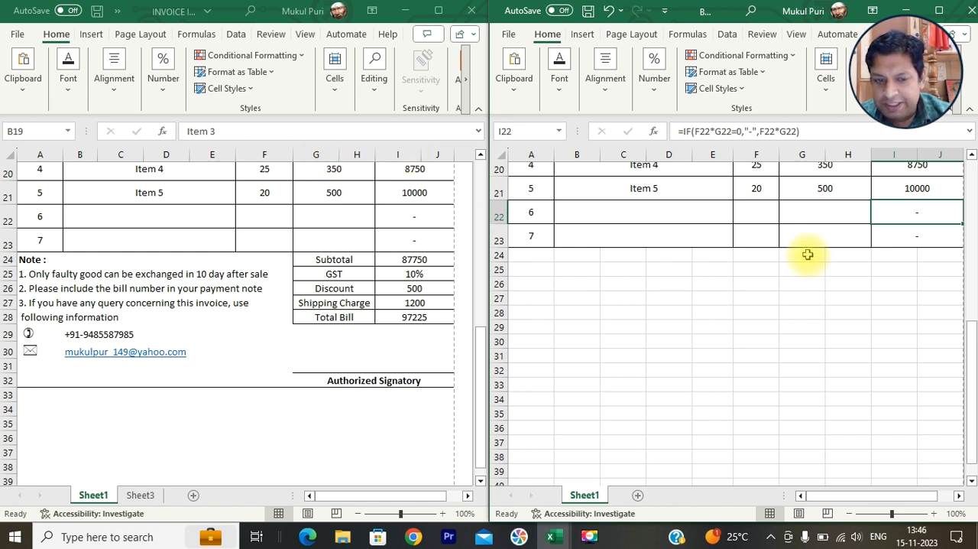
drag(808, 254, 934, 317)
click(564, 90)
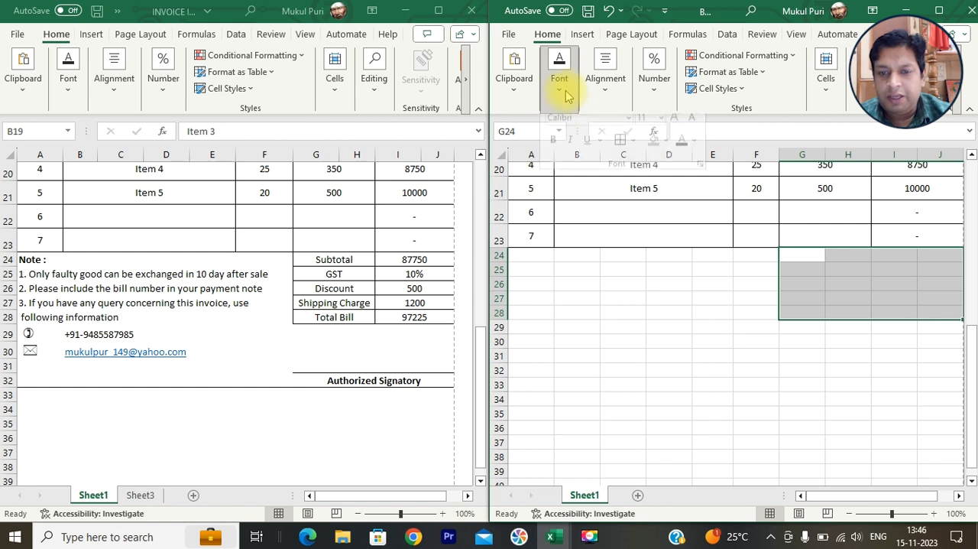
click(619, 154)
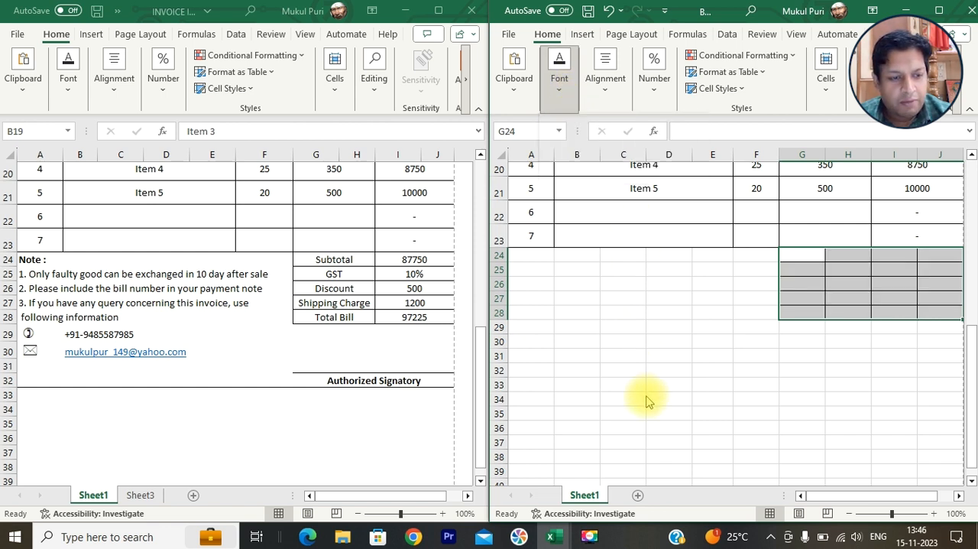
- Examine how the note lines below the item table are laid out in cells in the finished invoice
drag(539, 256, 623, 299)
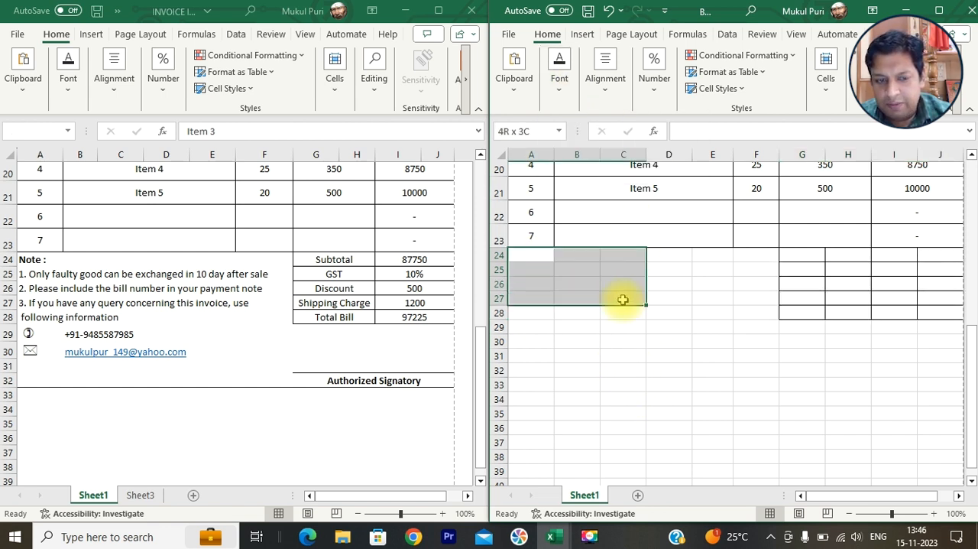
click(42, 259)
click(42, 259)
click(80, 264)
click(172, 271)
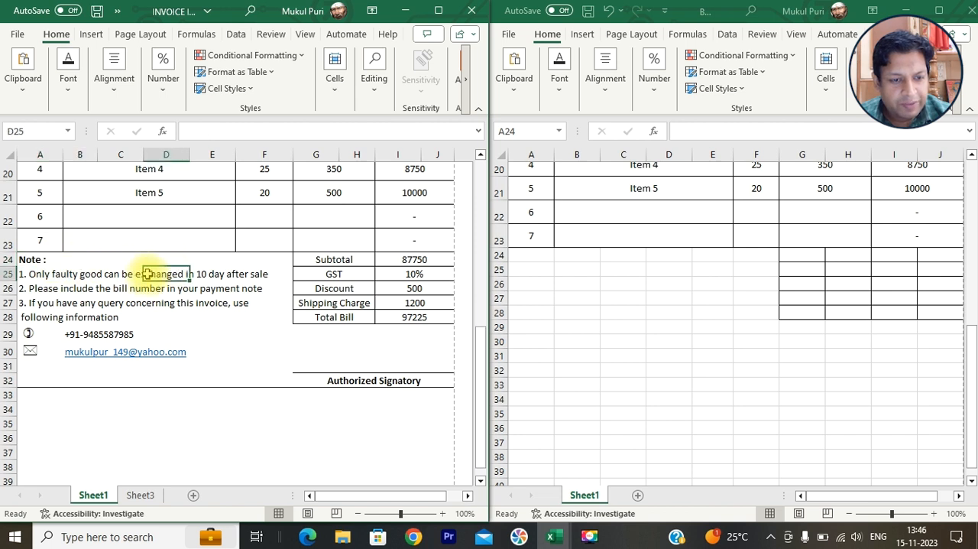
click(122, 275)
click(76, 276)
drag(64, 276, 40, 278)
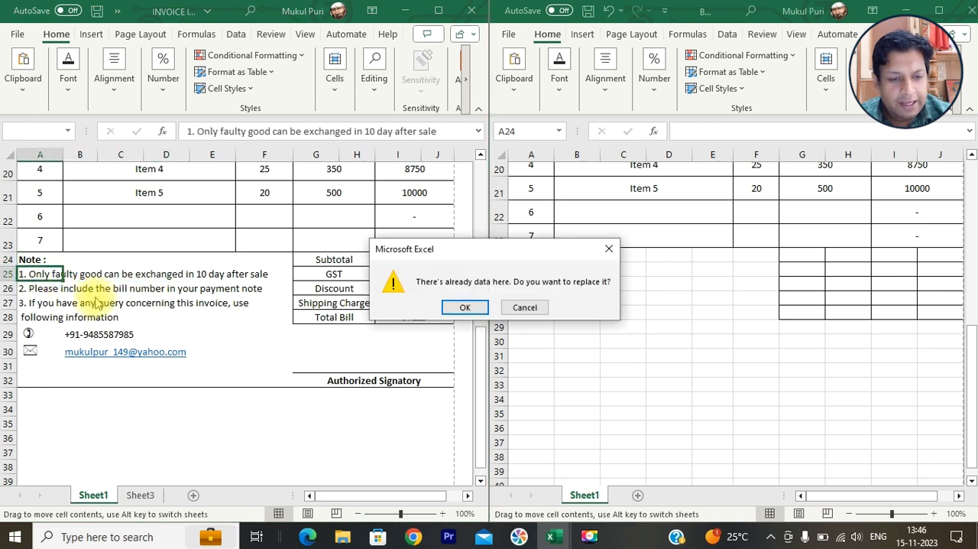
key(Escape)
click(39, 302)
- Merge cells A24:F28 into one note area and align its content to the top left
click(527, 255)
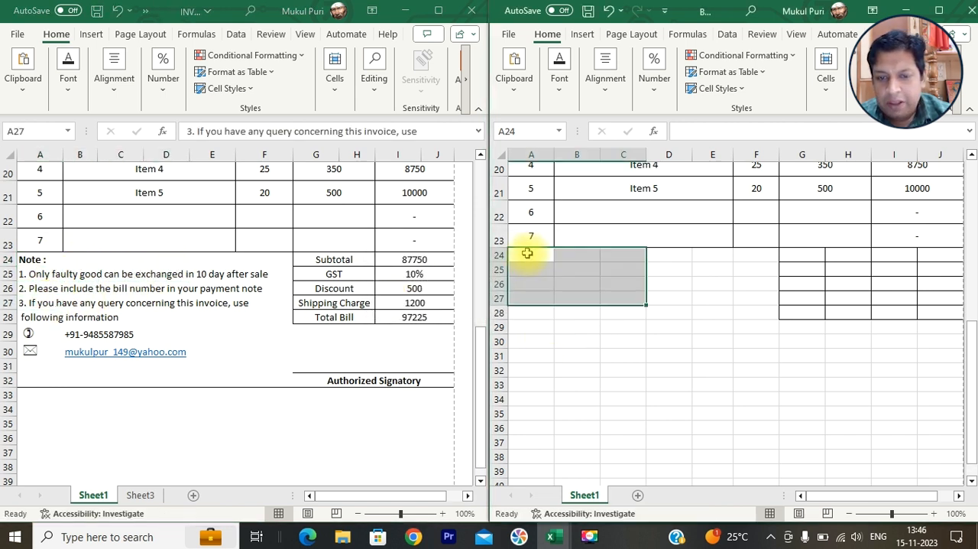
click(527, 257)
drag(528, 254, 754, 310)
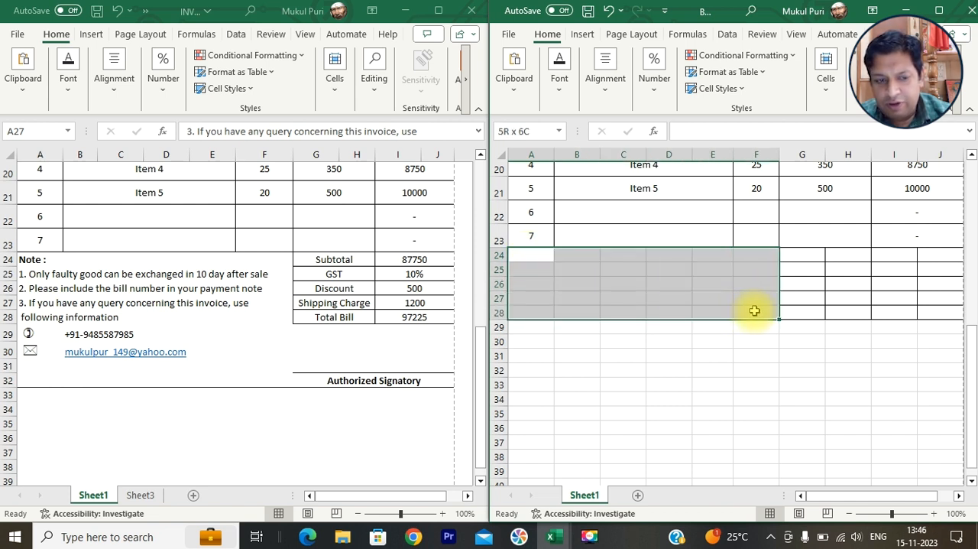
click(605, 78)
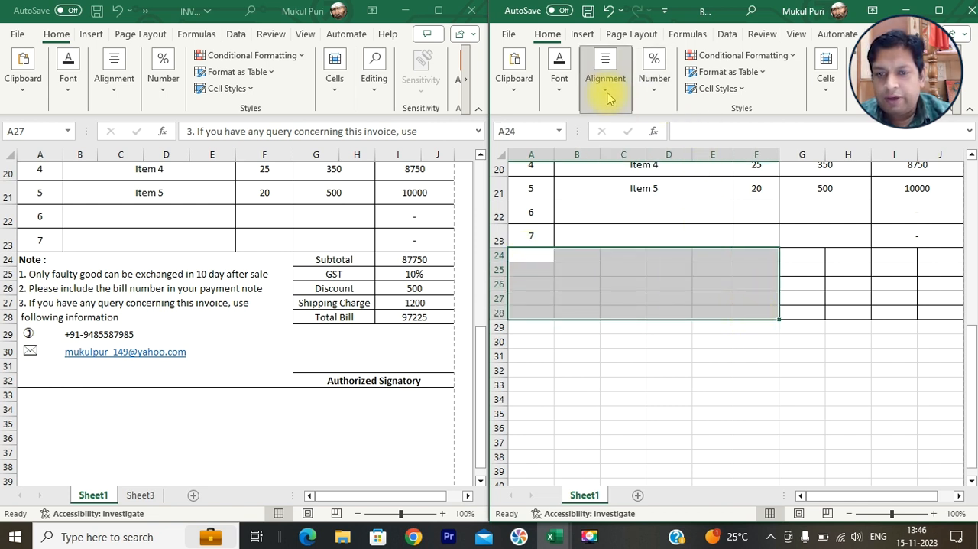
click(718, 153)
click(593, 152)
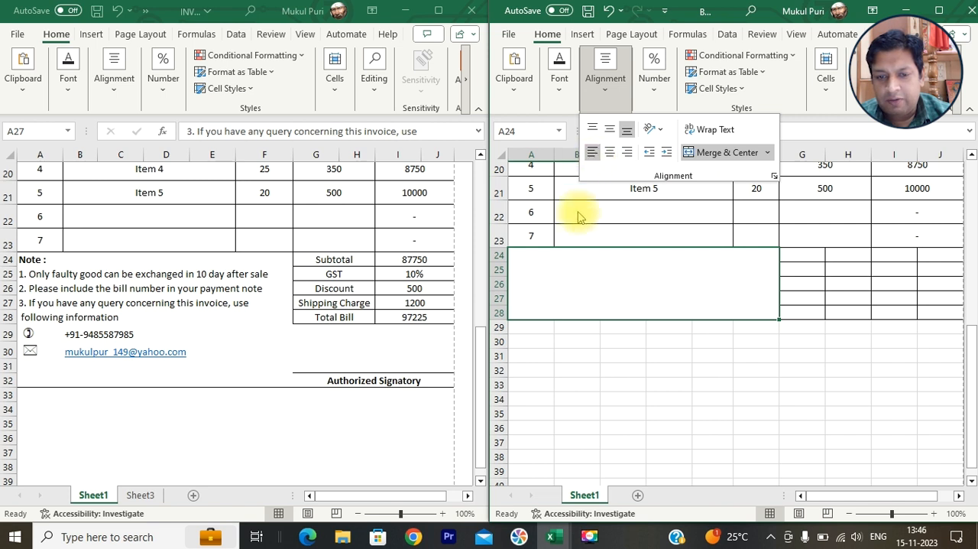
click(595, 130)
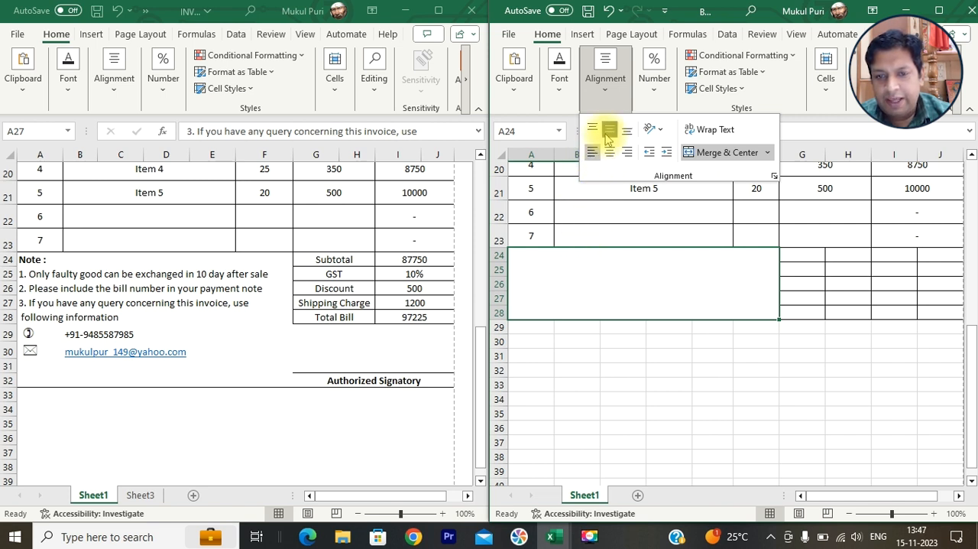
click(572, 248)
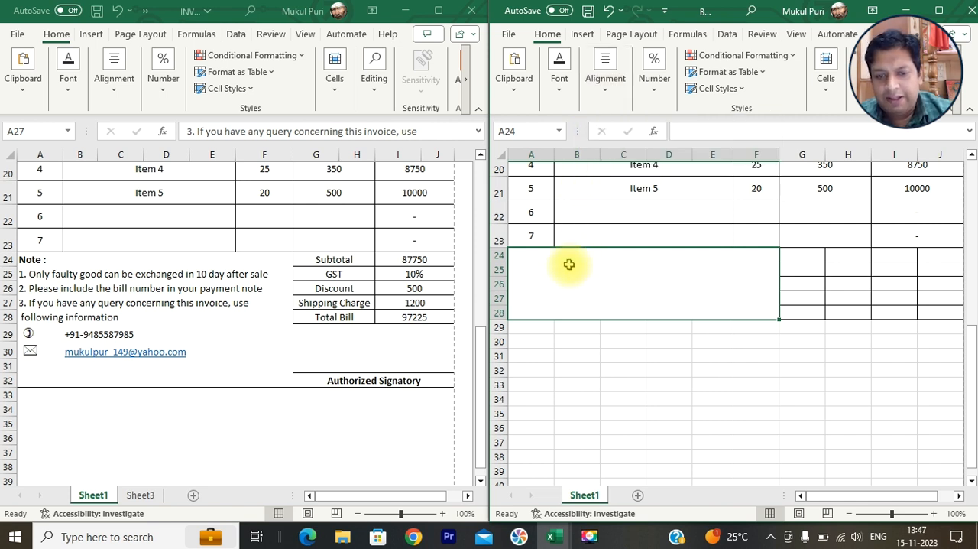
- Enter the heading "Note:" in the merged cell A24
double_click(571, 270)
text(No)
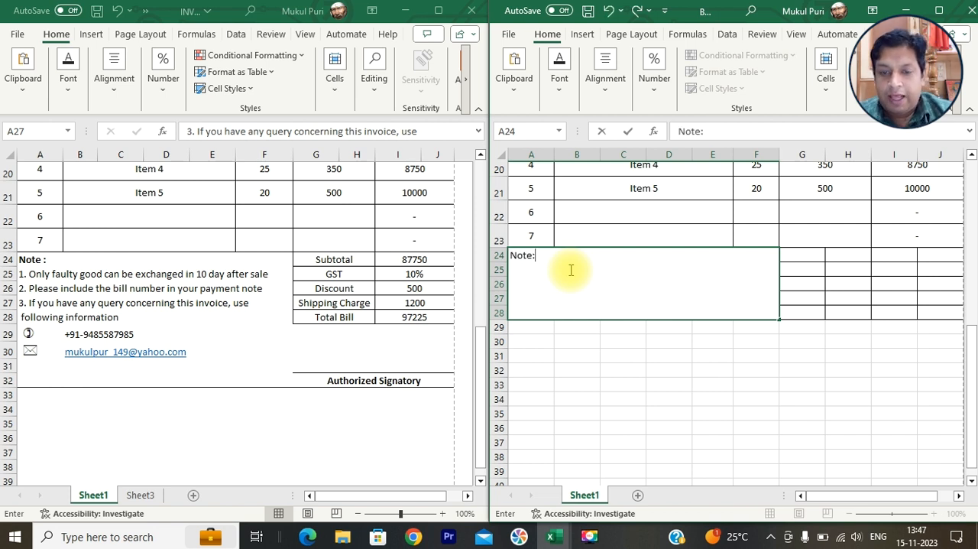
text(te:)
key(Return)
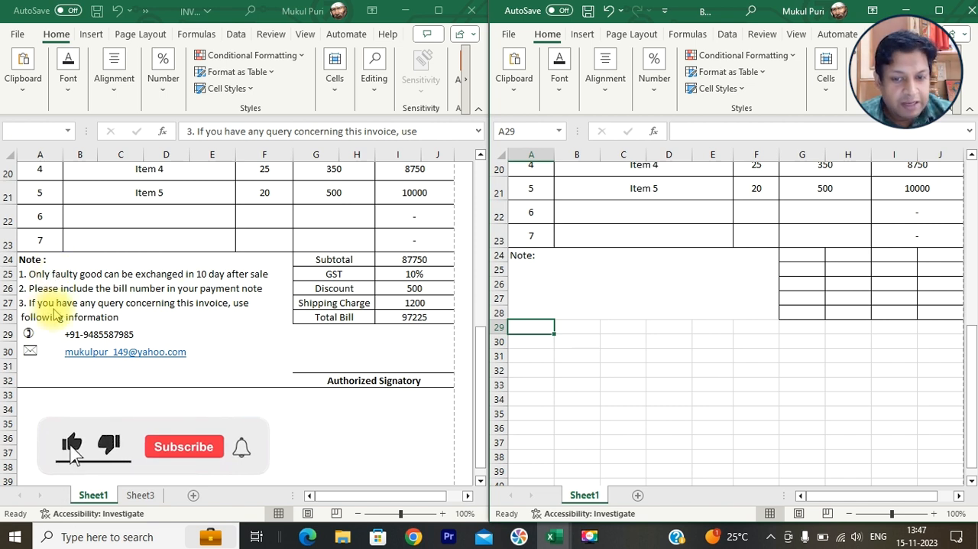
- Add the line "1. Only faulty good can be exchanged in 10 days after sale" under the Note heading in the same cell
double_click(551, 264)
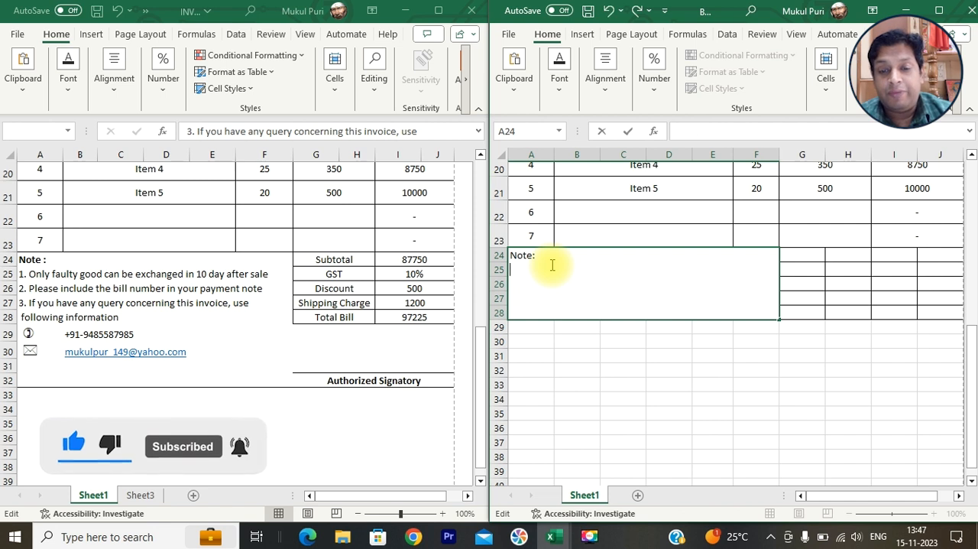
key(alt+Return)
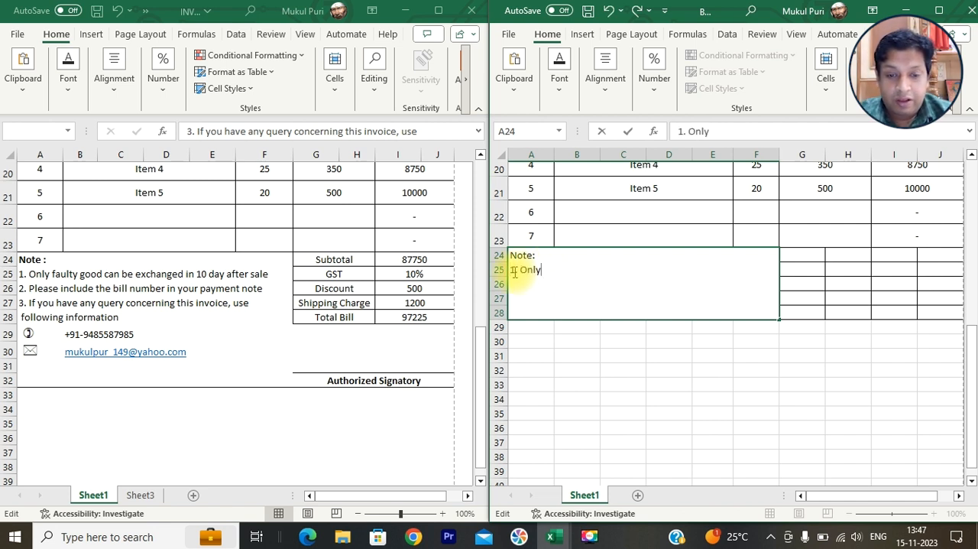
text(1. Only fai)
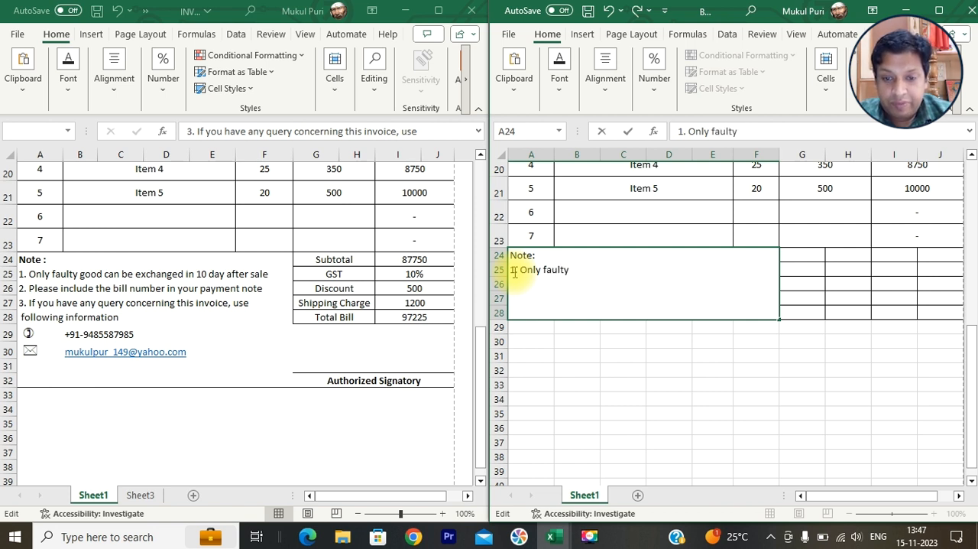
text(lty good can )
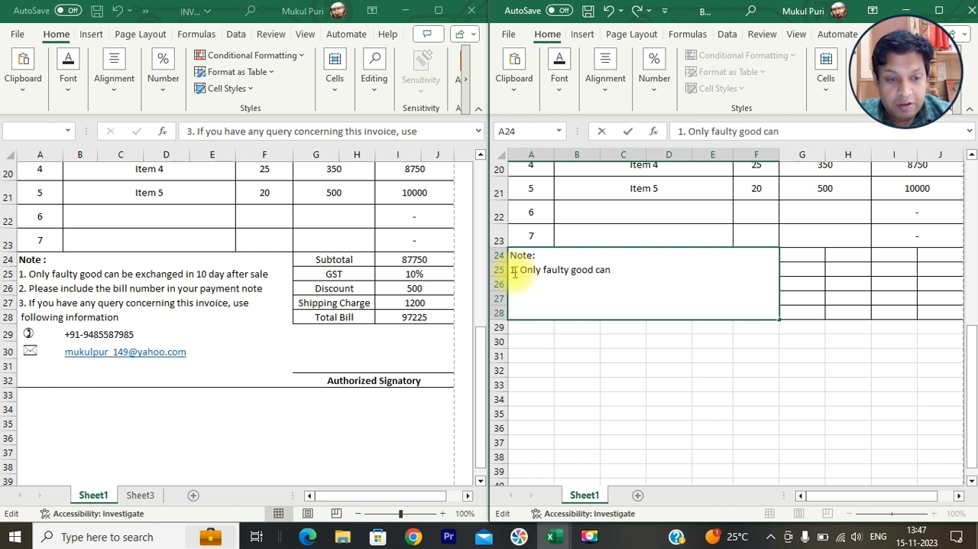
text(be exchanged in 10 days after sale)
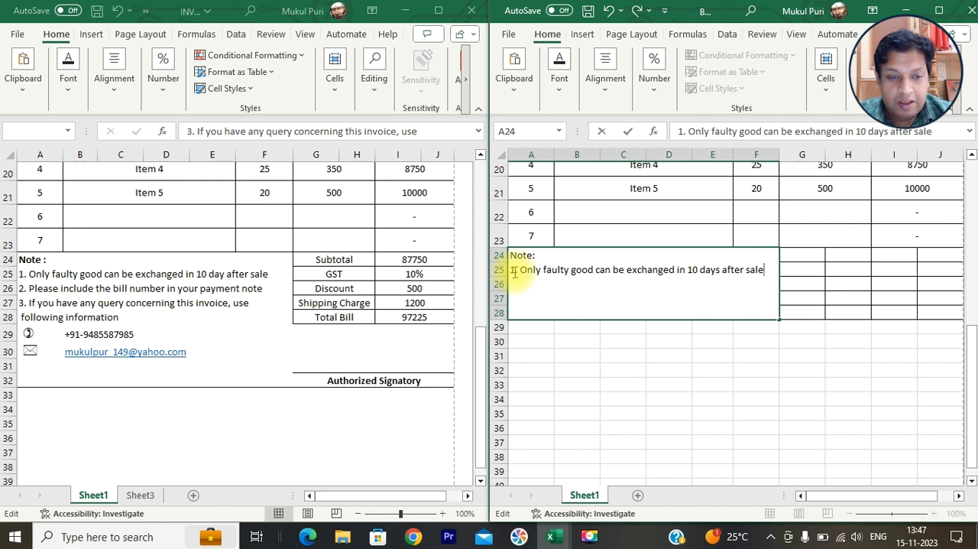
- Add a second note line in the same cell reading "2. Please include the bill numer in your payment note"
key(alt+Return)
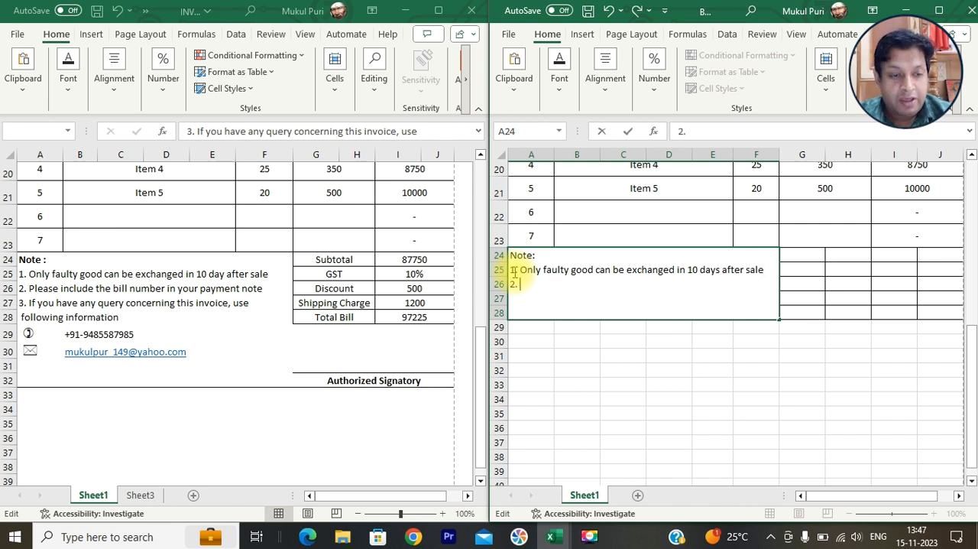
text(2. Please)
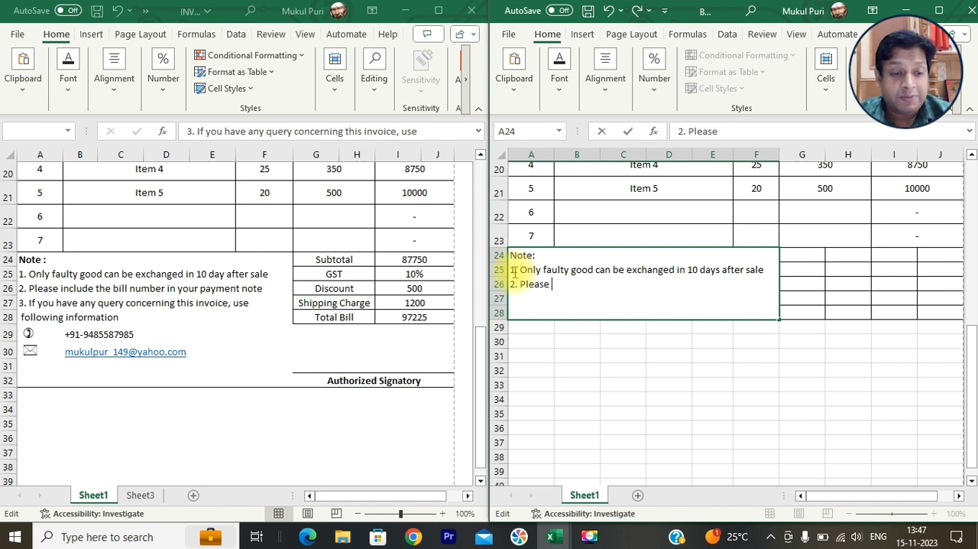
text( include)
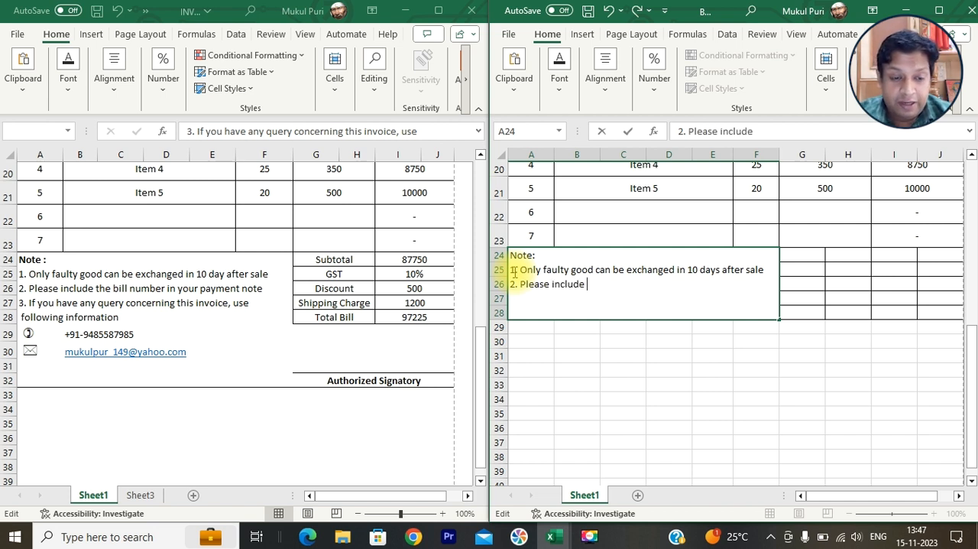
text( the bill num)
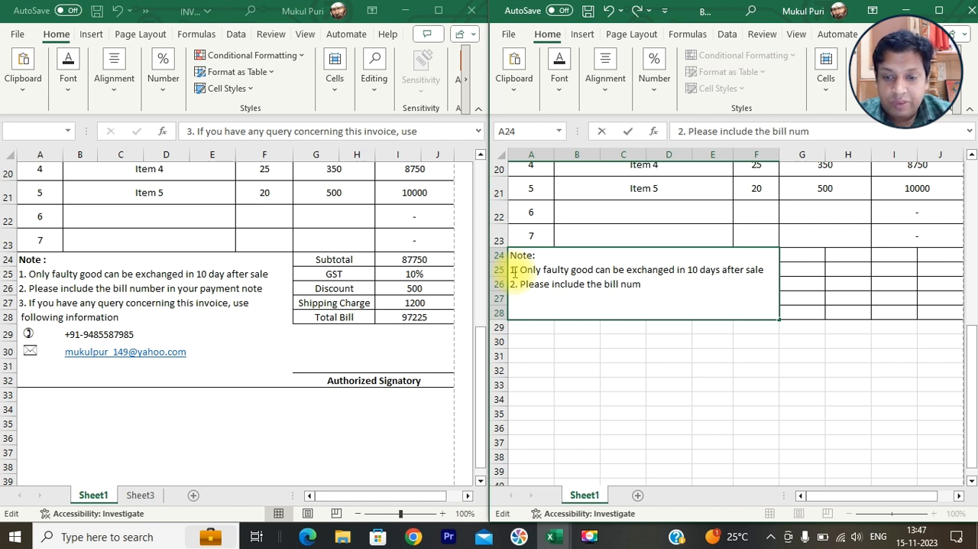
text(er in your payment note)
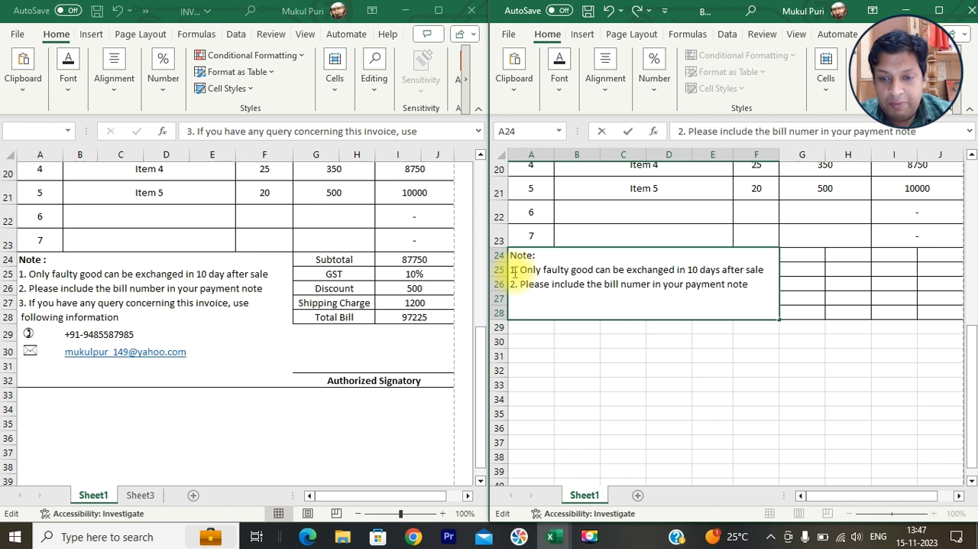
- Add the third note "3. If you have any query concerning this invoice, use following infromation" over two lines in the note cell
key(alt+Return)
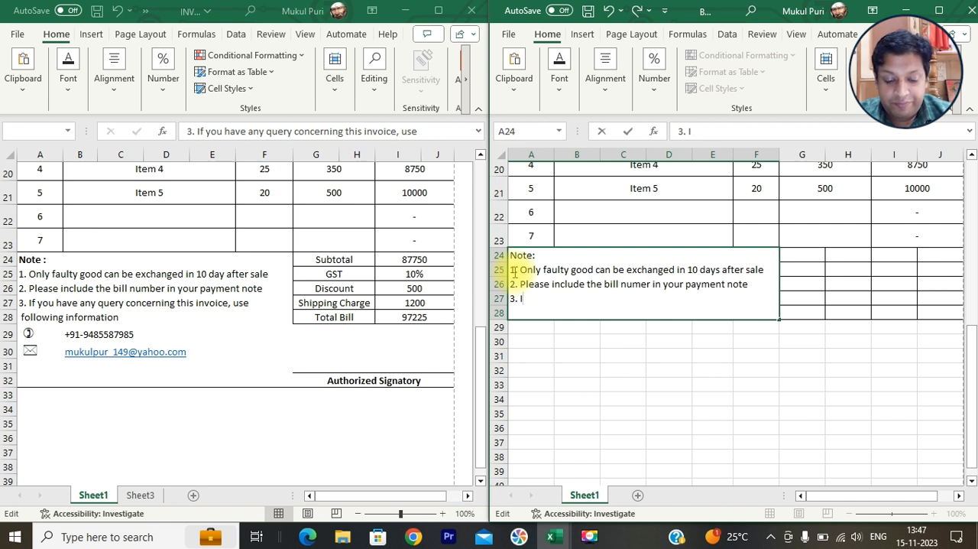
text(3. If you h)
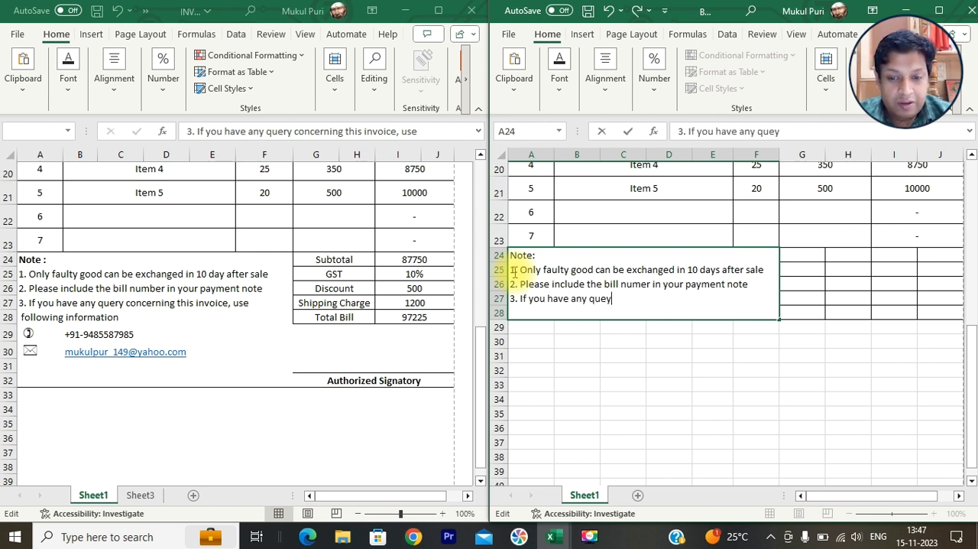
text(ave any query)
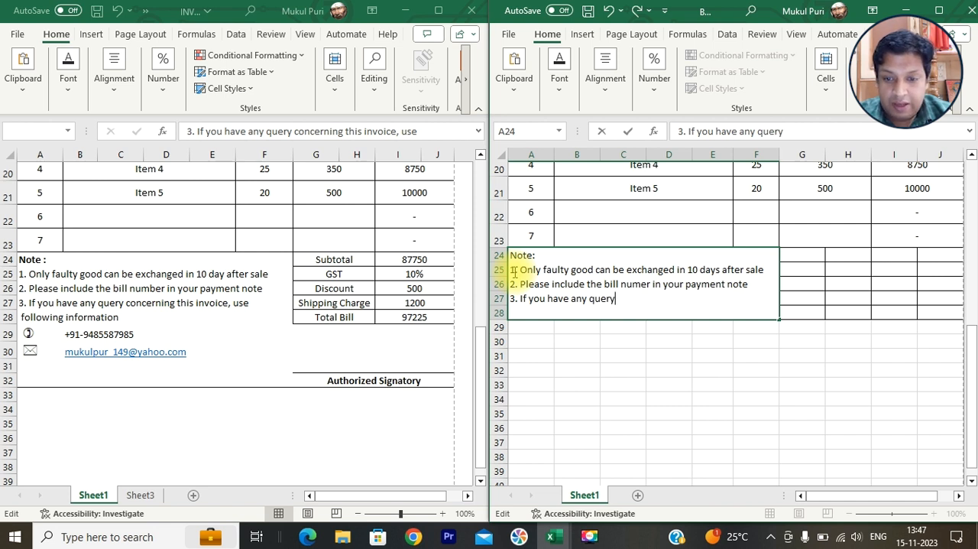
text( concerning this invoice, use)
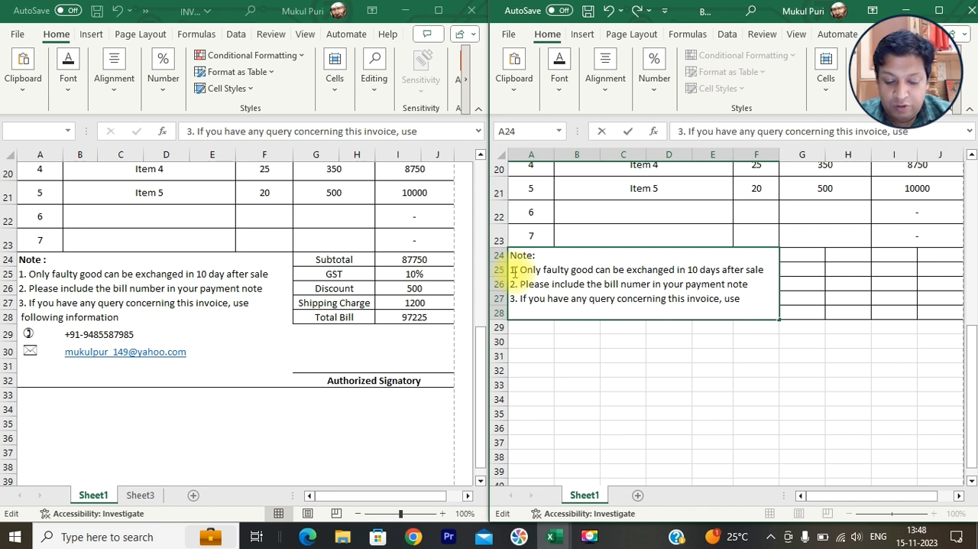
key(alt+Return)
text(follow)
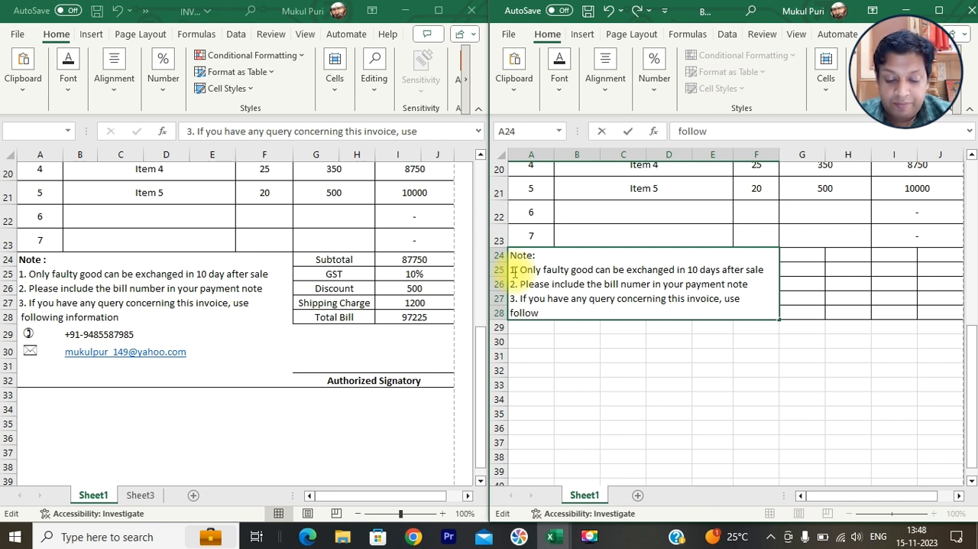
text(ing infro)
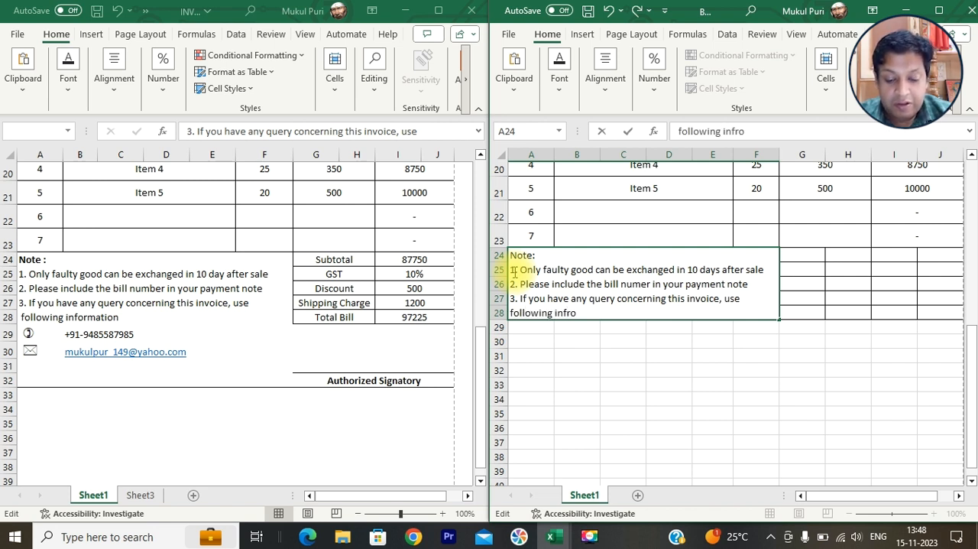
text(mation)
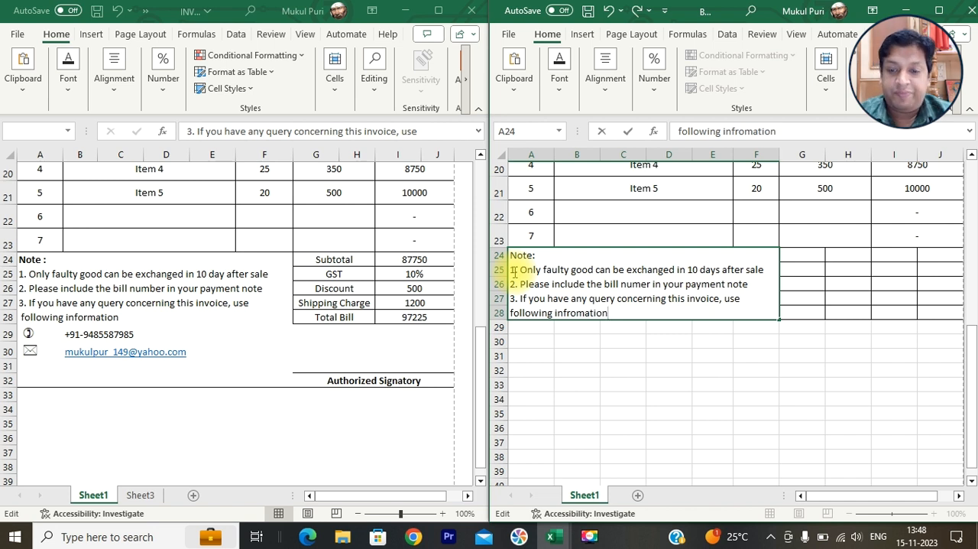
click(808, 256)
- Merge and center G24:H24 and G25:H25 as two separate label cells beside the note area
click(328, 259)
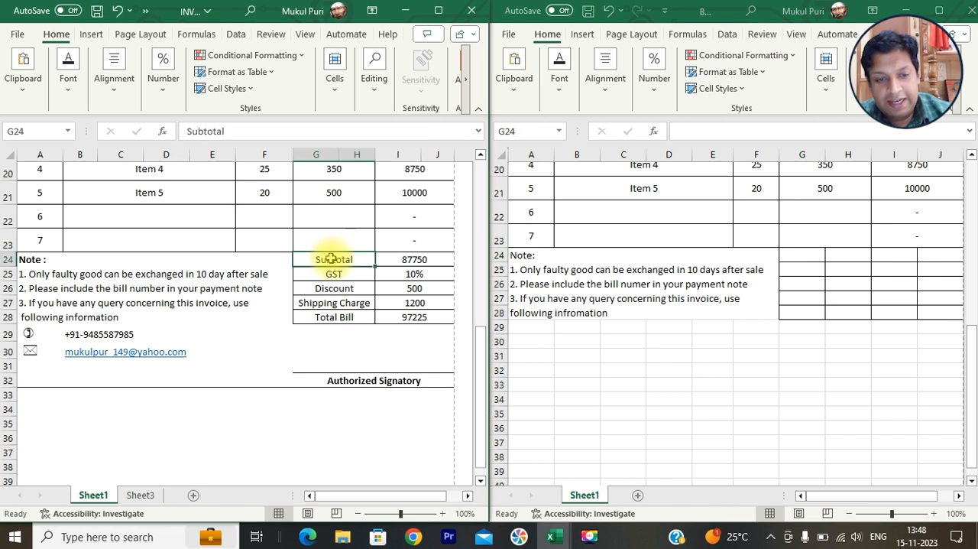
drag(802, 253, 844, 269)
click(610, 88)
click(687, 151)
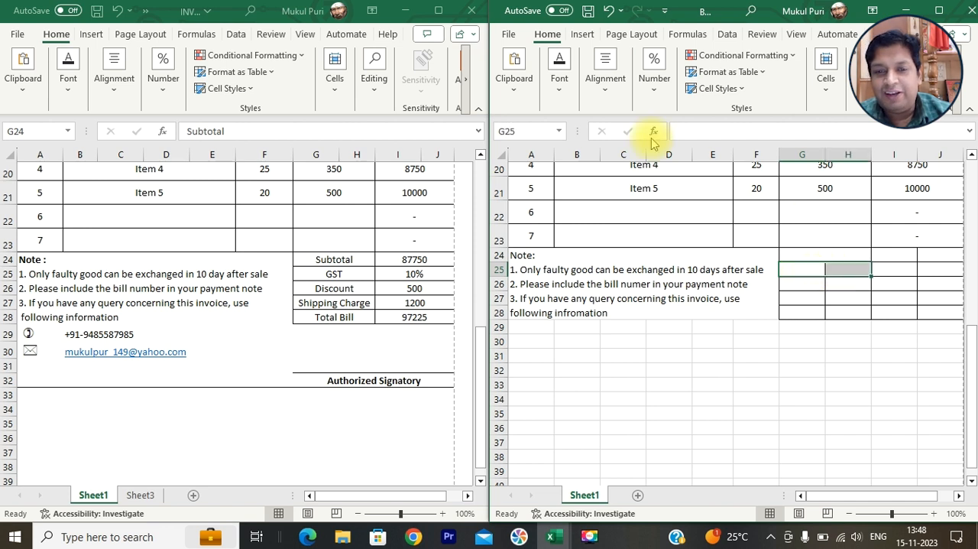
click(615, 98)
click(721, 152)
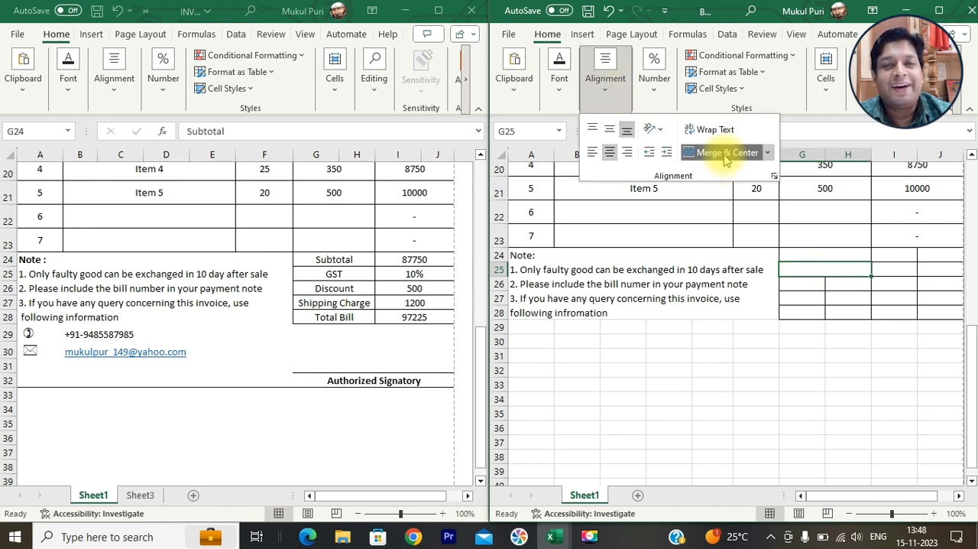
- Merge and center each of the remaining label rows separately: G26:H26, G27:H27 and G28:H28
drag(803, 280, 841, 299)
click(606, 99)
click(721, 152)
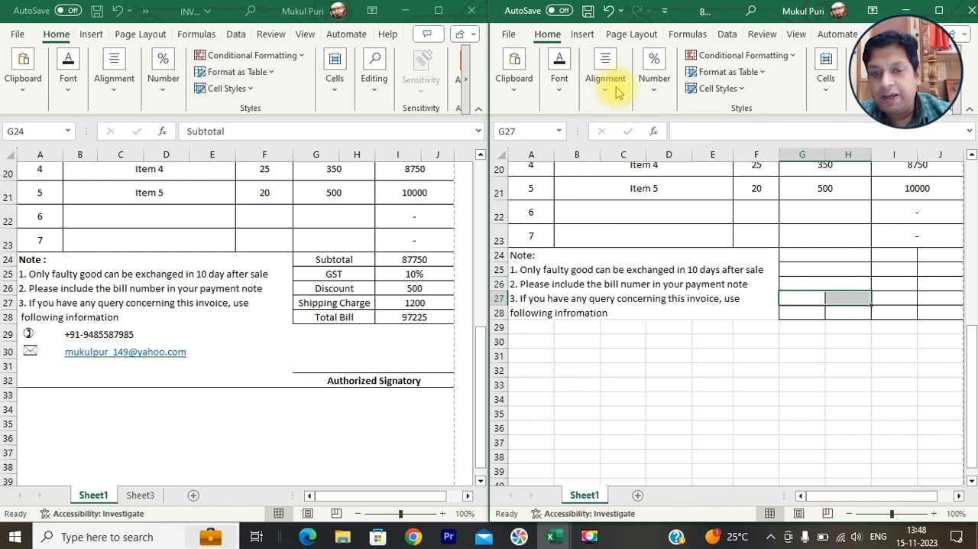
click(605, 98)
click(721, 152)
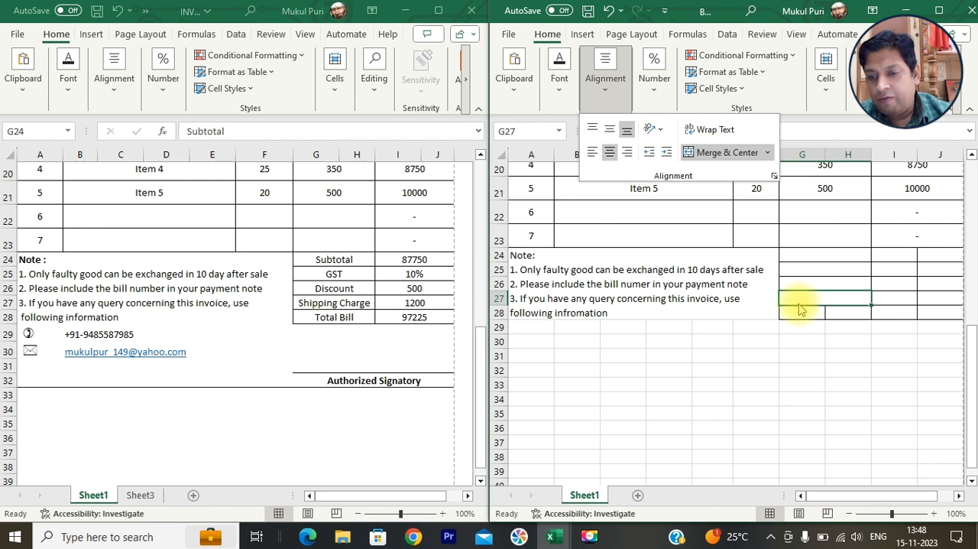
click(798, 309)
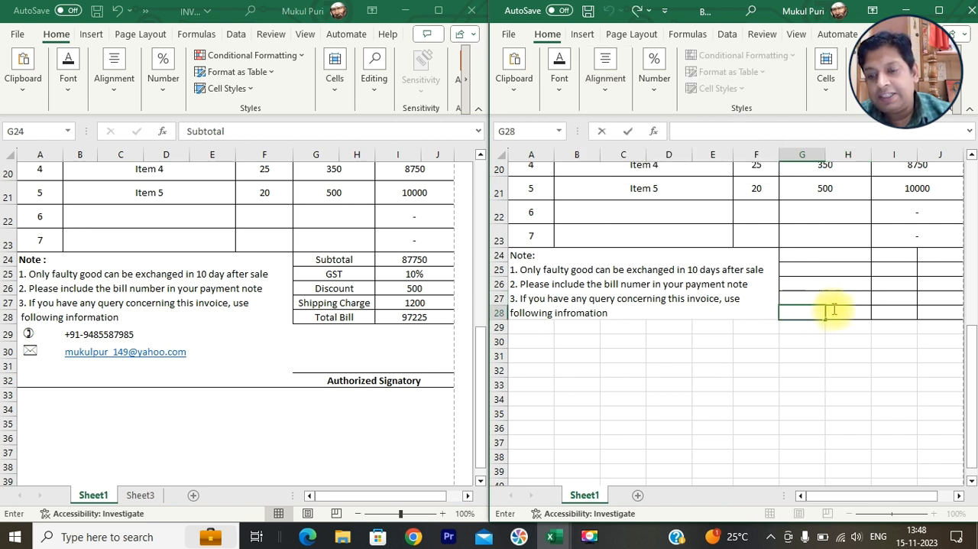
click(827, 323)
drag(801, 311, 841, 312)
click(605, 84)
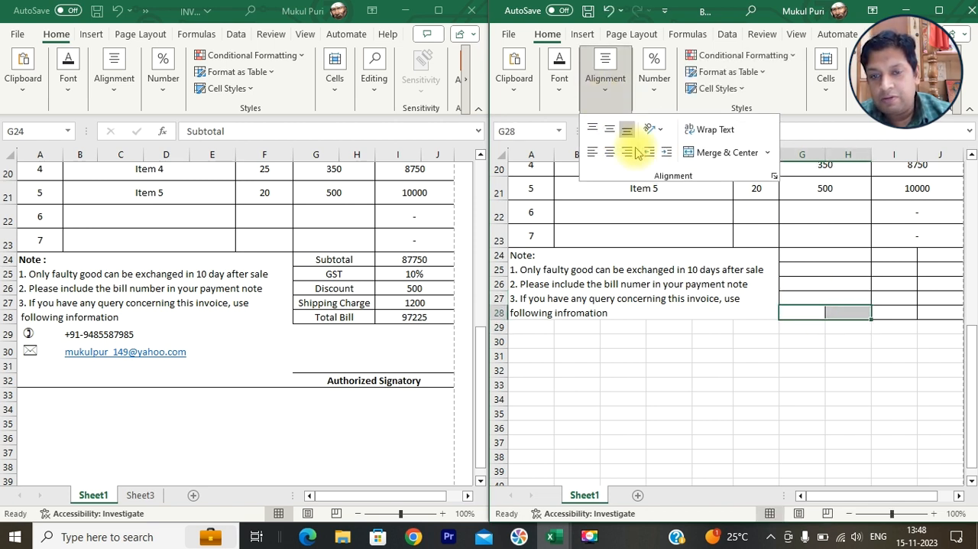
click(702, 152)
- Merge and center I24:J24 and I25:J25 as separate amount cells in the summary section
click(886, 257)
drag(888, 255, 936, 254)
click(604, 80)
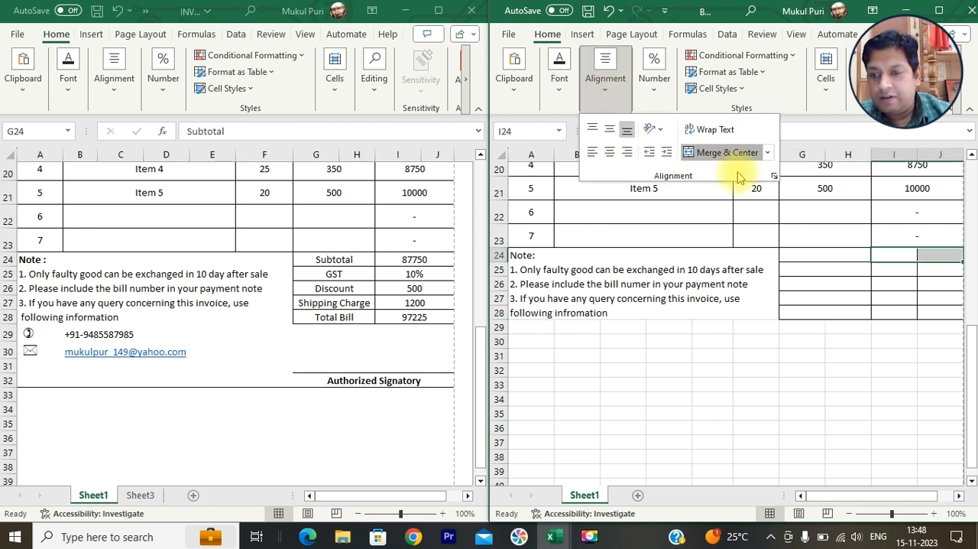
click(894, 269)
drag(891, 268, 912, 268)
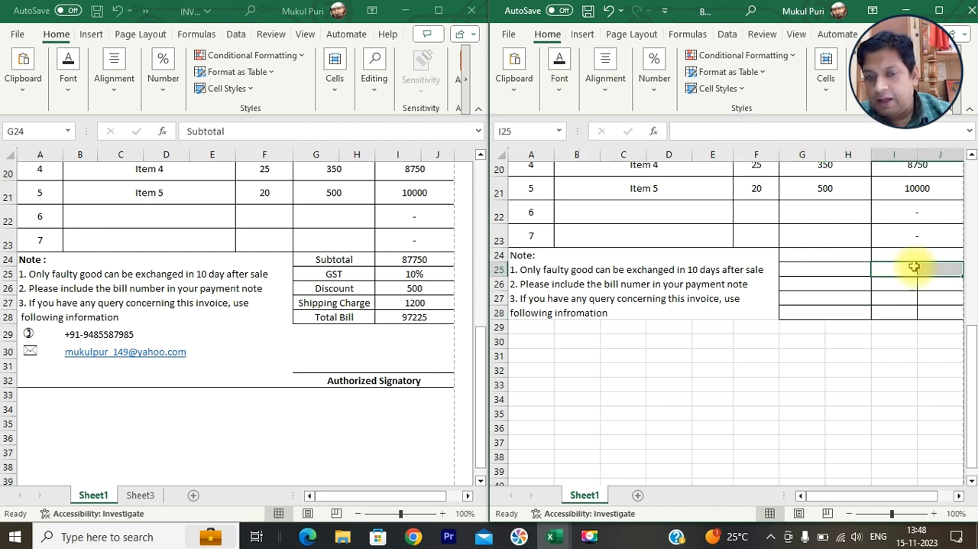
click(605, 84)
click(709, 153)
- Merge and center each of the remaining amount rows separately: I26:J26, I27:J27 and I28:J28
click(887, 281)
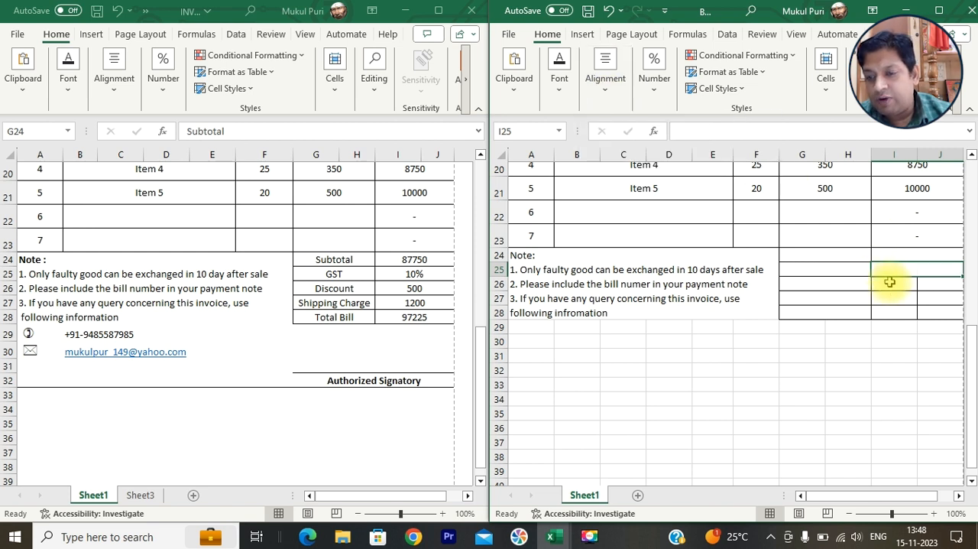
drag(915, 284, 938, 283)
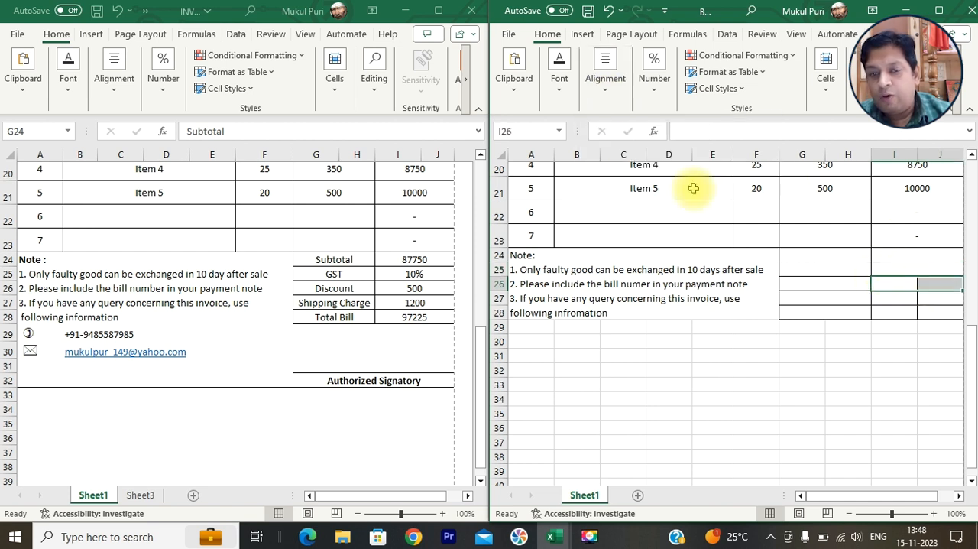
click(606, 80)
click(709, 152)
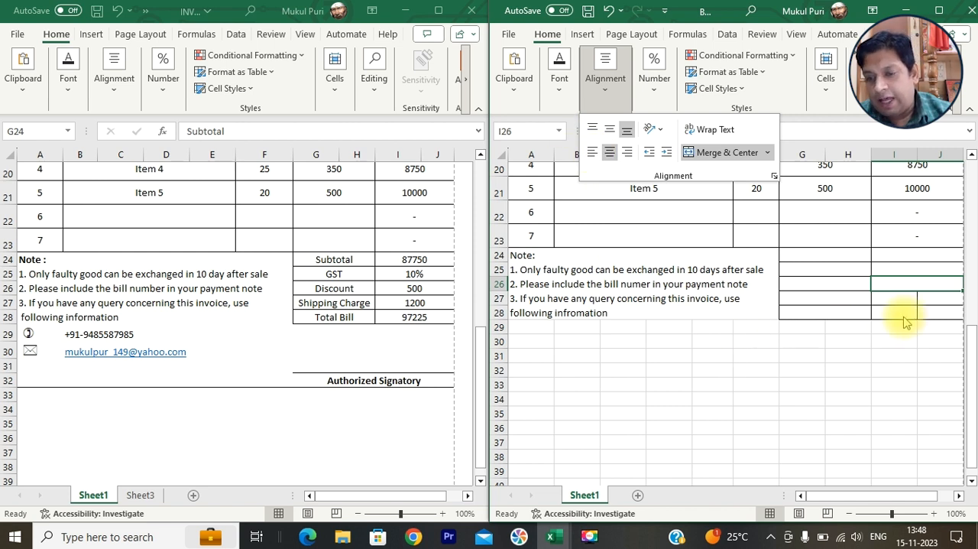
drag(895, 304, 930, 297)
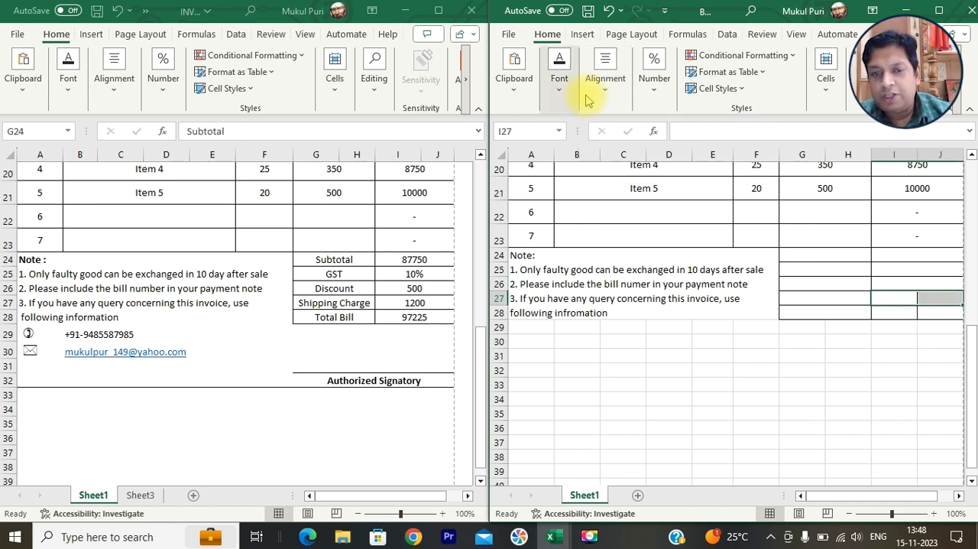
click(610, 104)
click(709, 152)
click(896, 315)
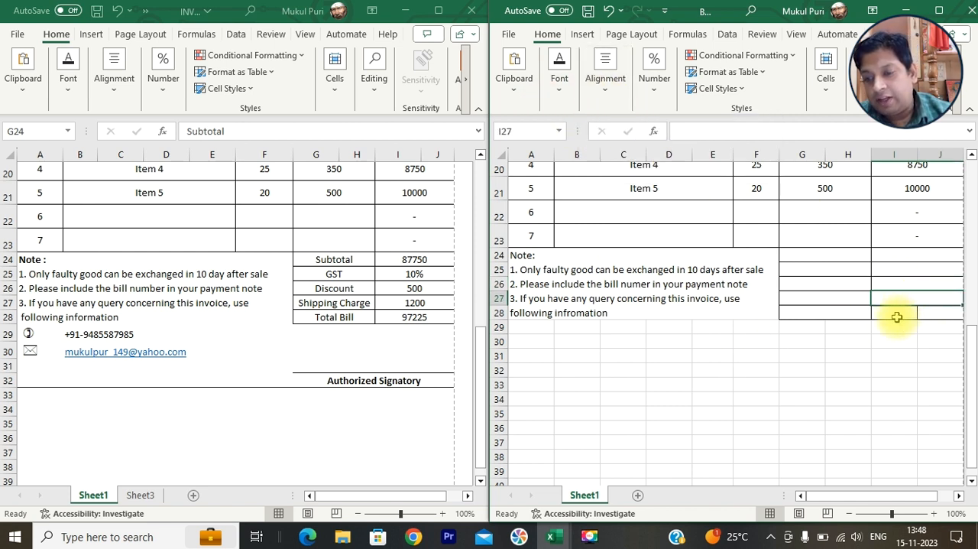
click(899, 315)
drag(900, 314, 921, 309)
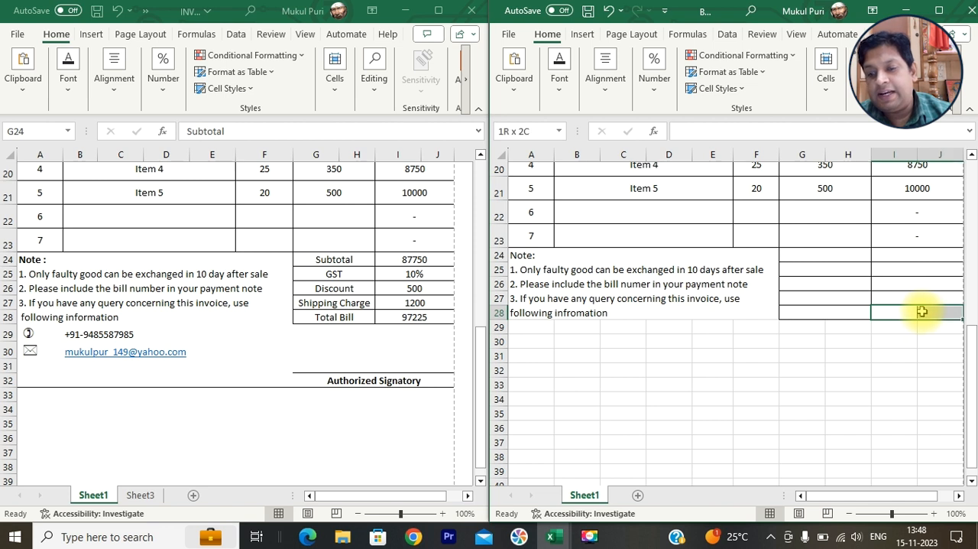
click(615, 106)
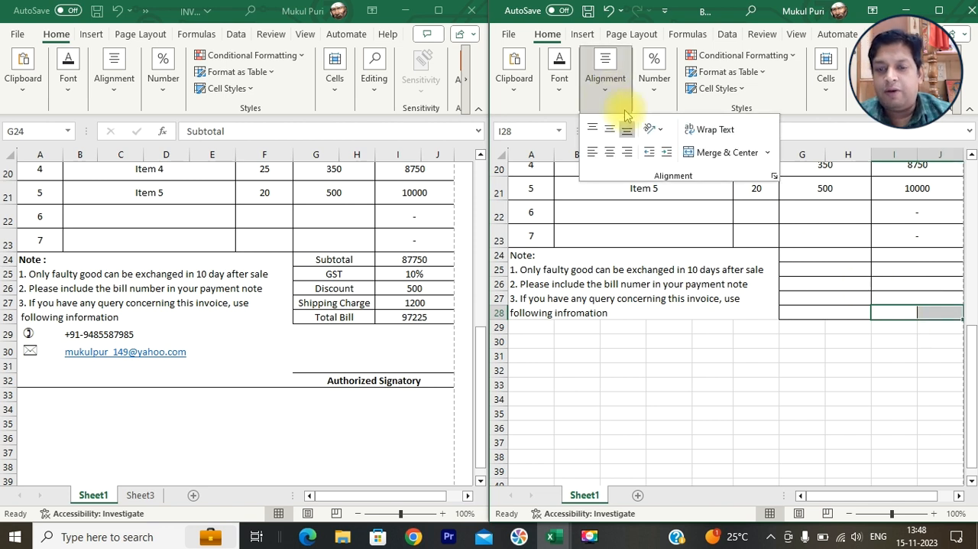
click(769, 368)
- Enter the summary labels "Subtotal" in G24, "GST" in G25 and "Discount" in G26
click(825, 257)
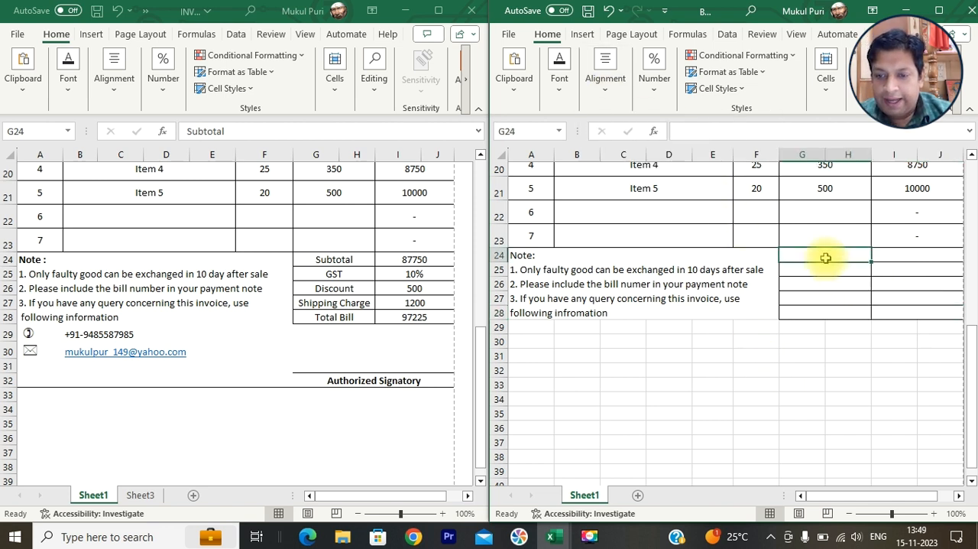
text(Subtotal)
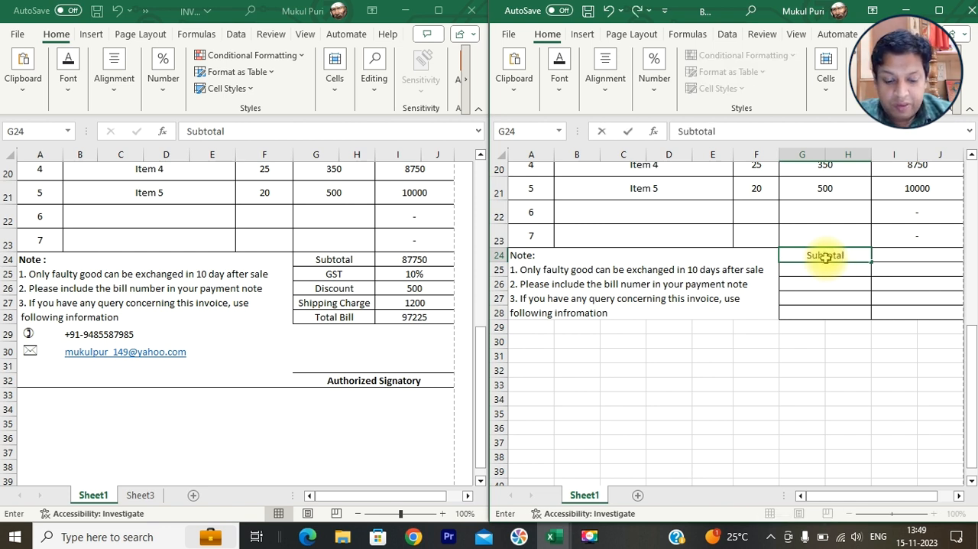
key(Return)
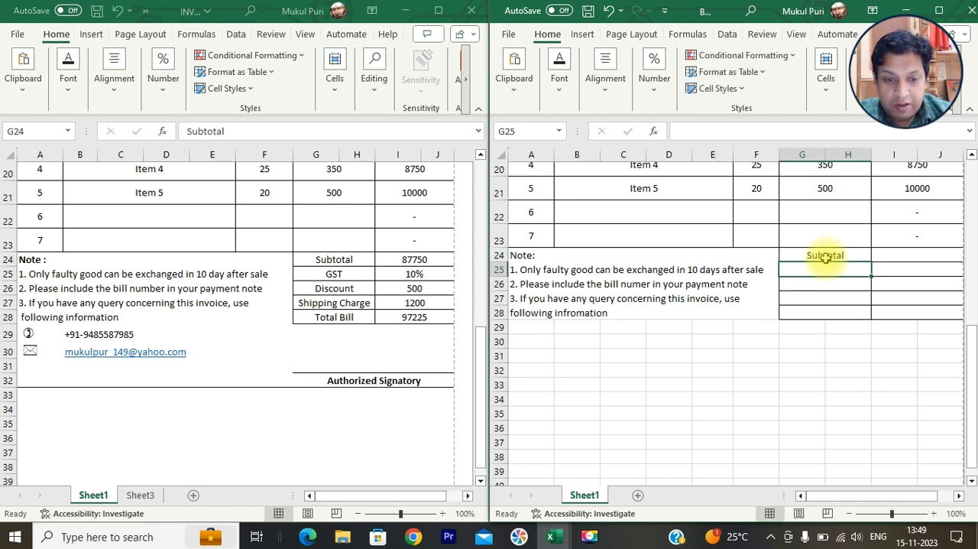
text(GST)
key(Return)
text(Discount)
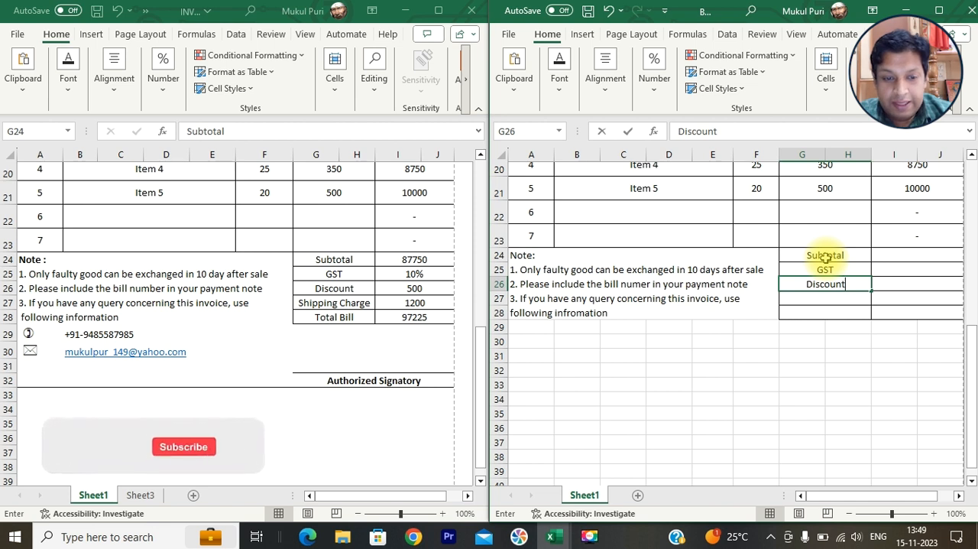
key(Return)
- Enter the summary labels "Shipping Charge" in G27 and "Total Bill" in G28
text(Shipping Charge)
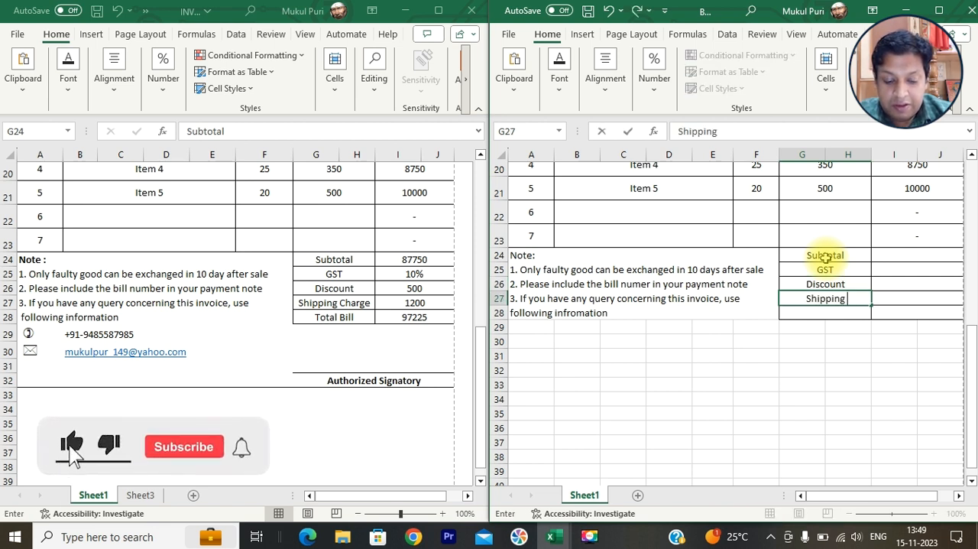
key(Return)
text(Tpta)
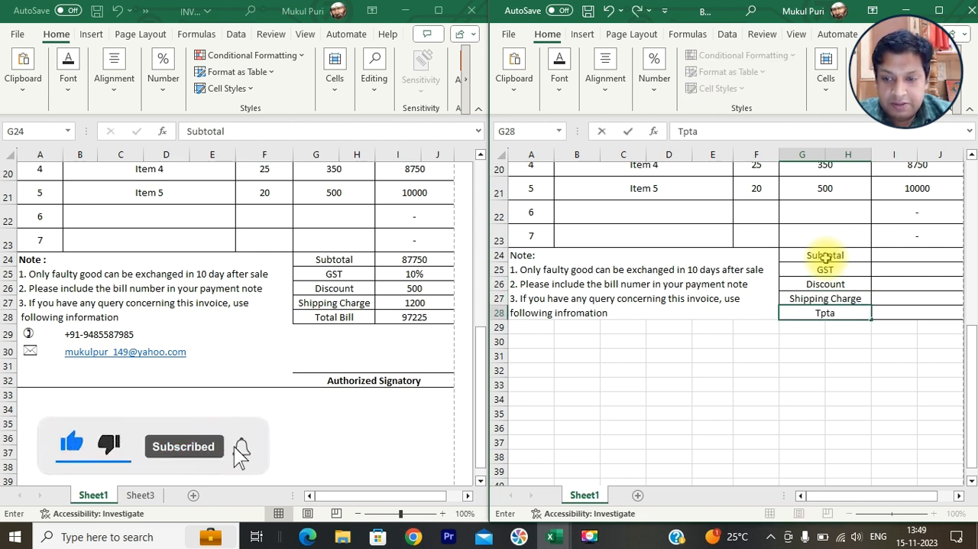
text(l)
key(BackSpace)
key(BackSpace)
text(otal Bill)
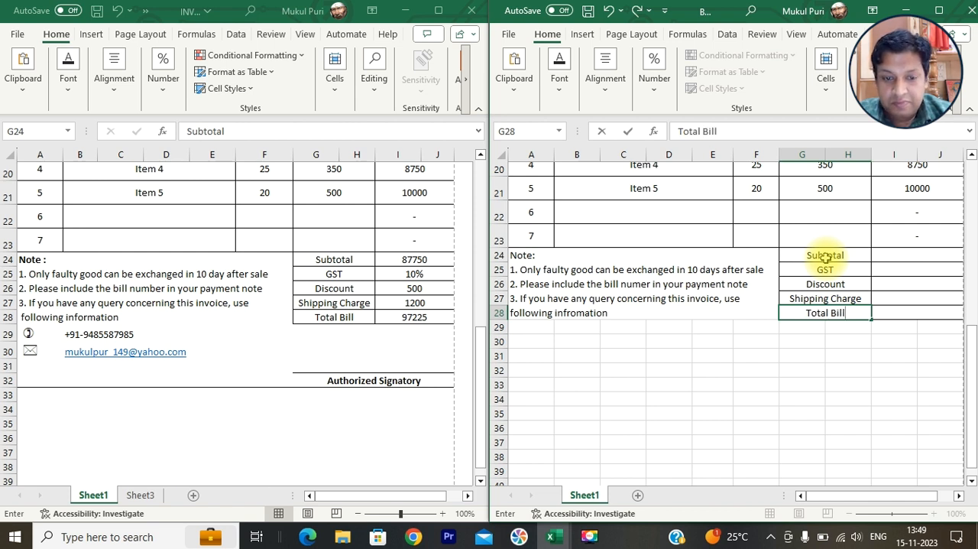
key(Return)
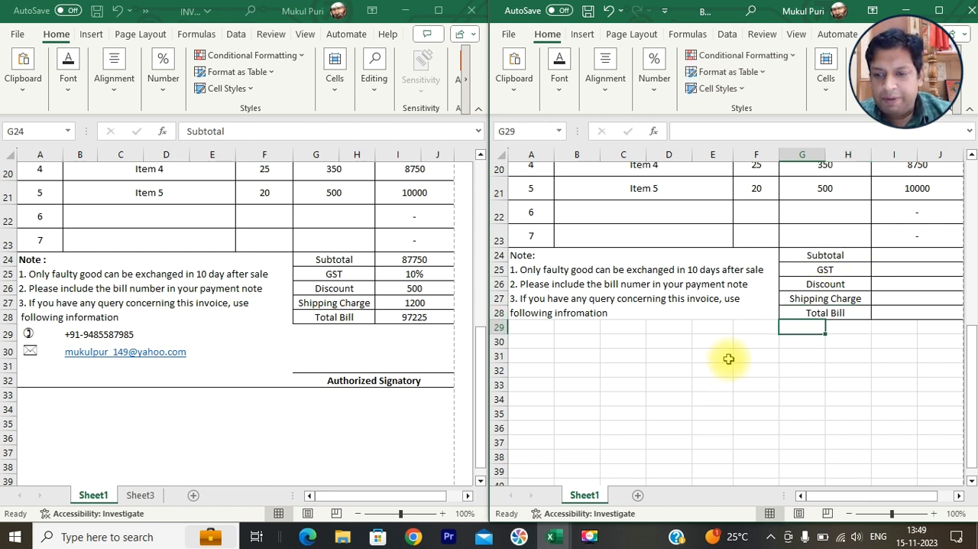
- Review the Total formula in I17 and the quantities and prices of Items 1 to 5 in F17:H21
scroll(890, 319, up, 1)
scroll(889, 319, up, 3)
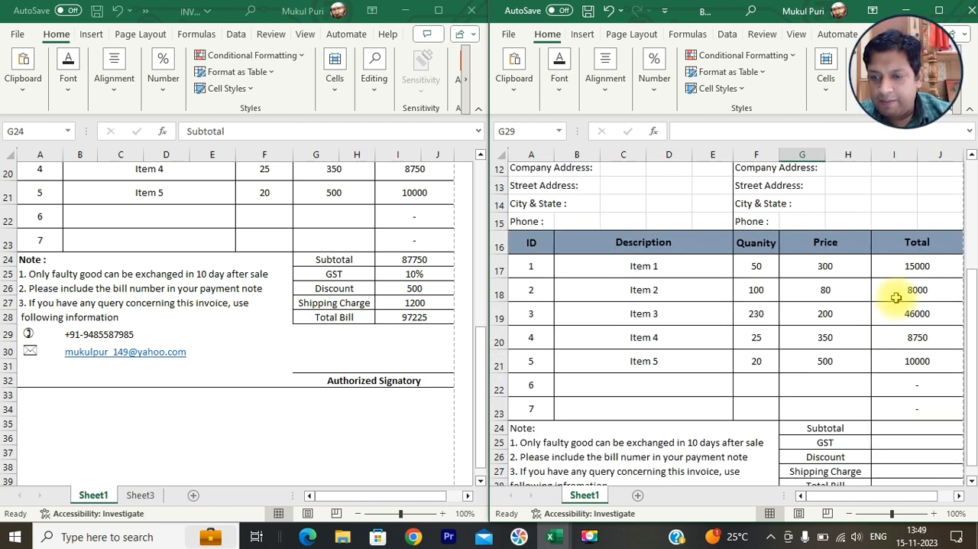
scroll(913, 458, down, 1)
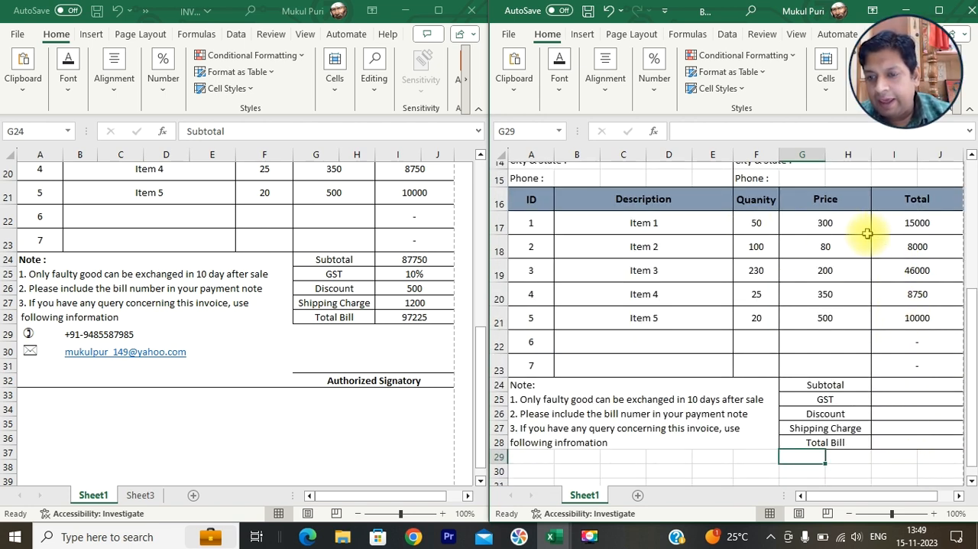
click(913, 228)
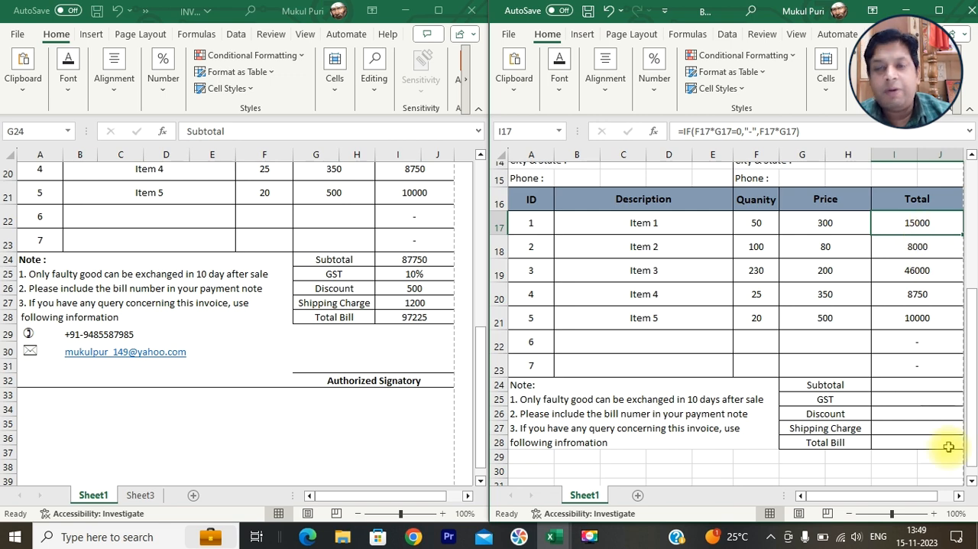
drag(758, 223, 826, 320)
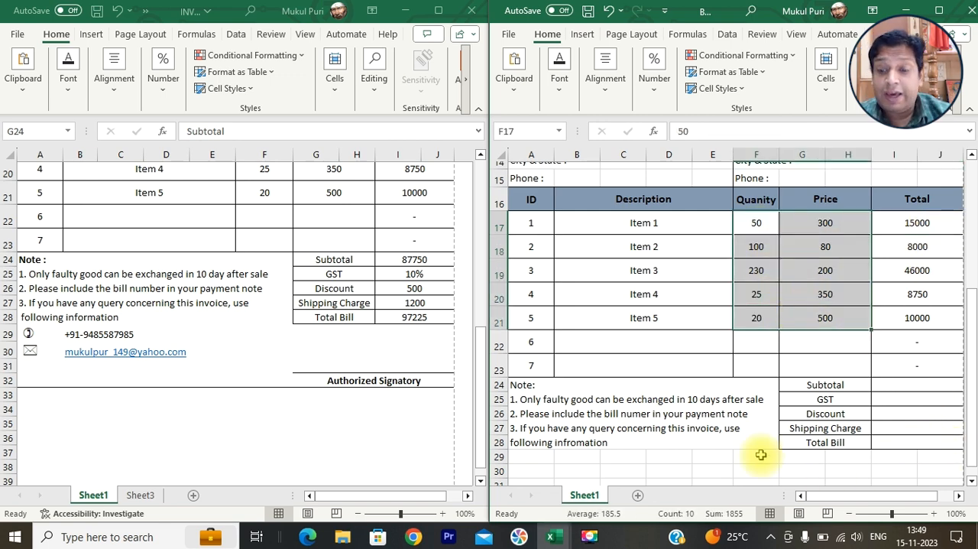
- Merge and center cells G32:J32 below the bill summary for the signature line
scroll(767, 450, down, 1)
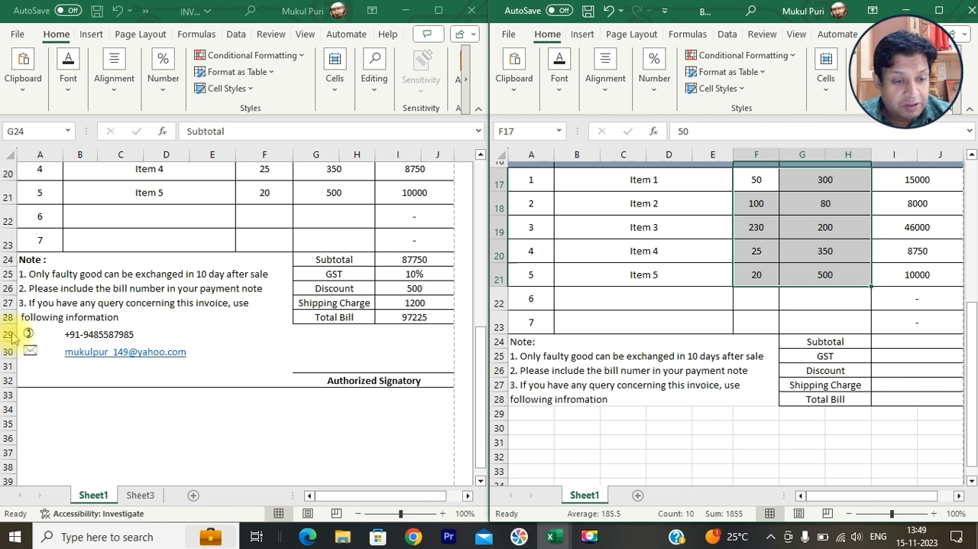
click(519, 459)
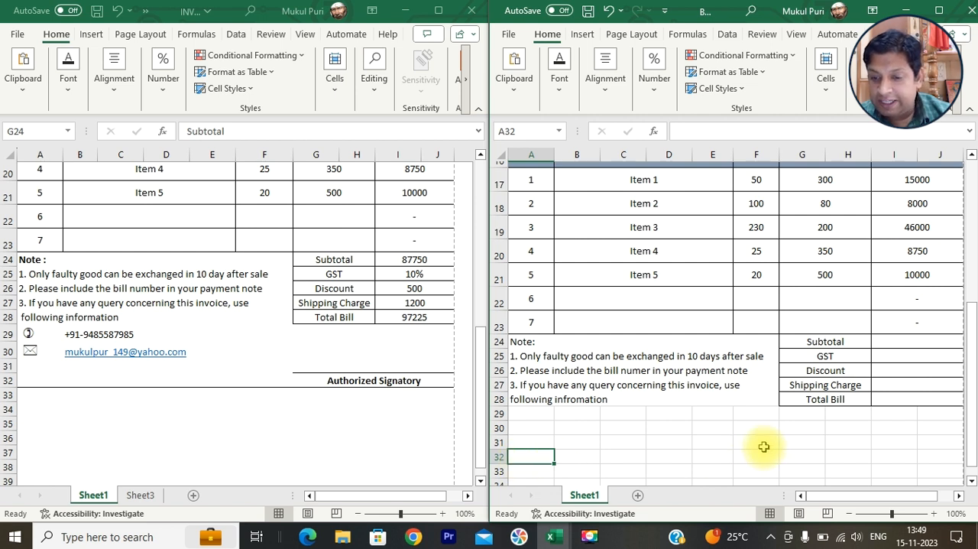
drag(801, 461, 931, 456)
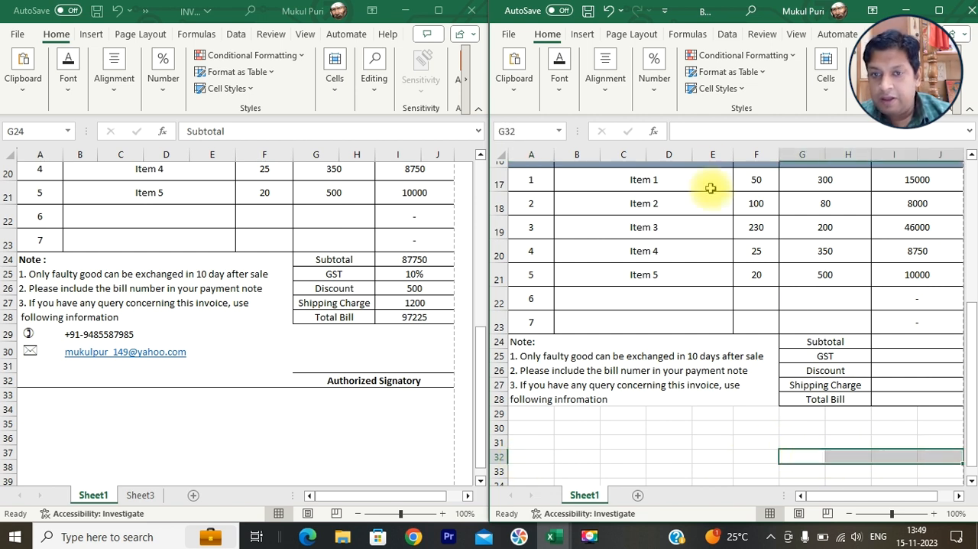
click(606, 78)
click(723, 154)
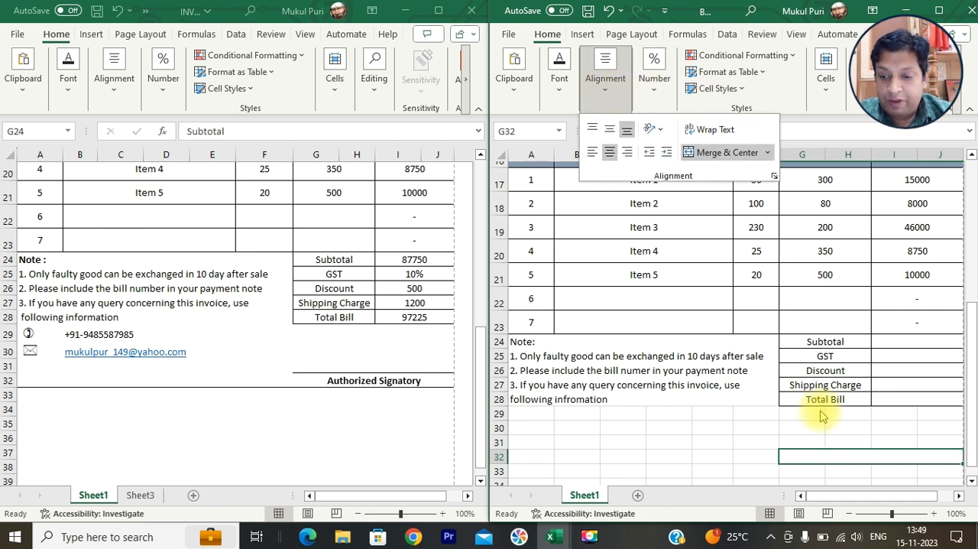
- Enter "Authorized Signatory" in the merged cell G32 and make it bold
click(826, 454)
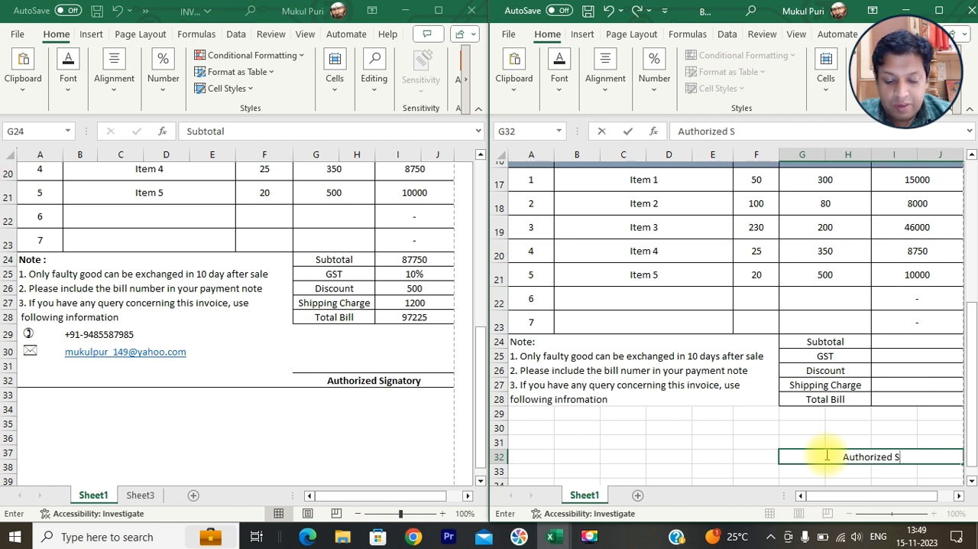
key(BackSpace)
key(BackSpace)
text(ignatory)
key(BackSpace)
key(BackSpace)
key(BackSpace)
key(BackSpace)
key(BackSpace)
key(BackSpace)
key(BackSpace)
key(BackSpace)
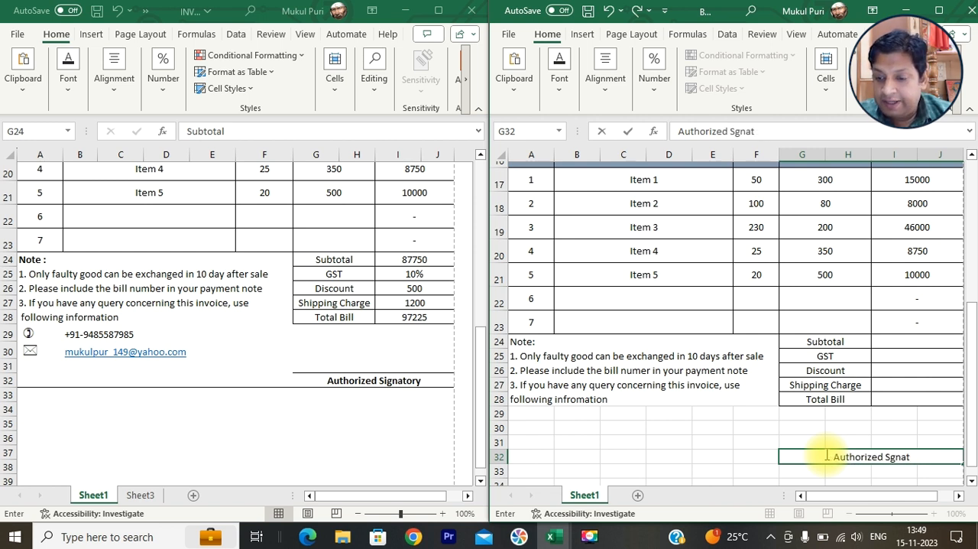
text(ignatory)
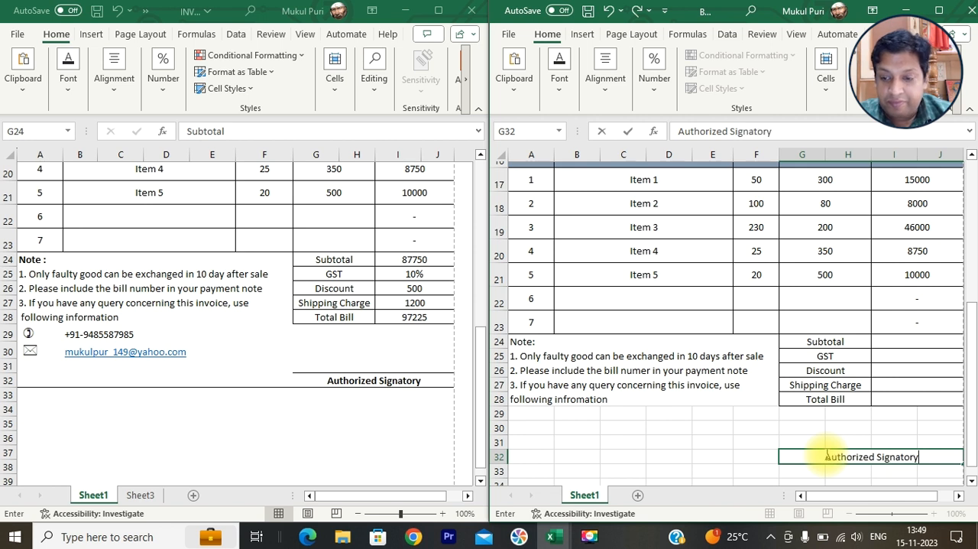
key(Return)
click(825, 455)
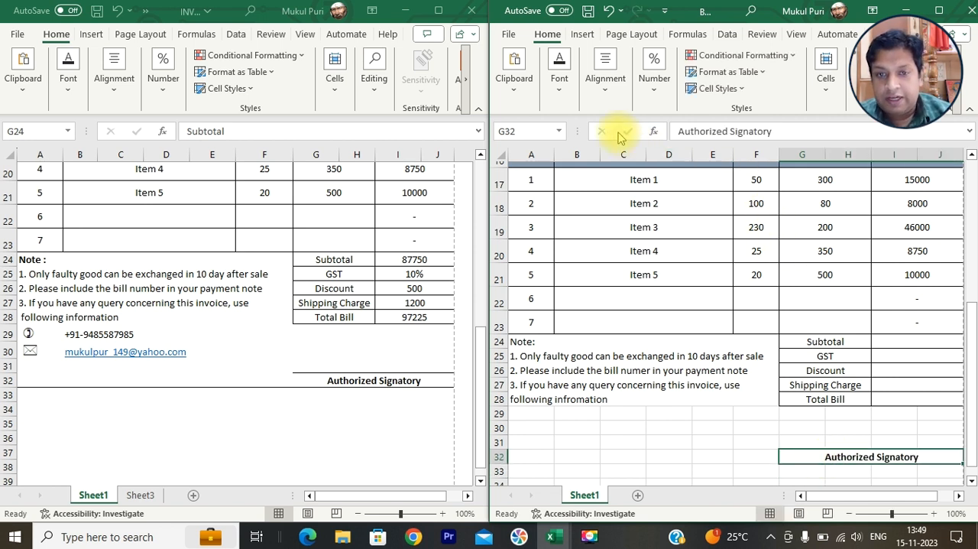
- Add a top border to the Authorized Signatory cell G32:J32
click(559, 91)
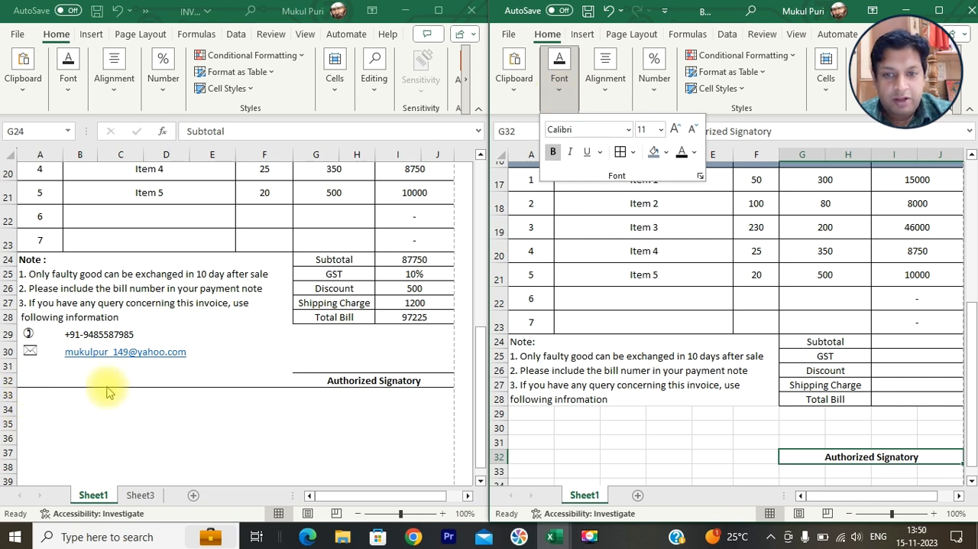
click(632, 152)
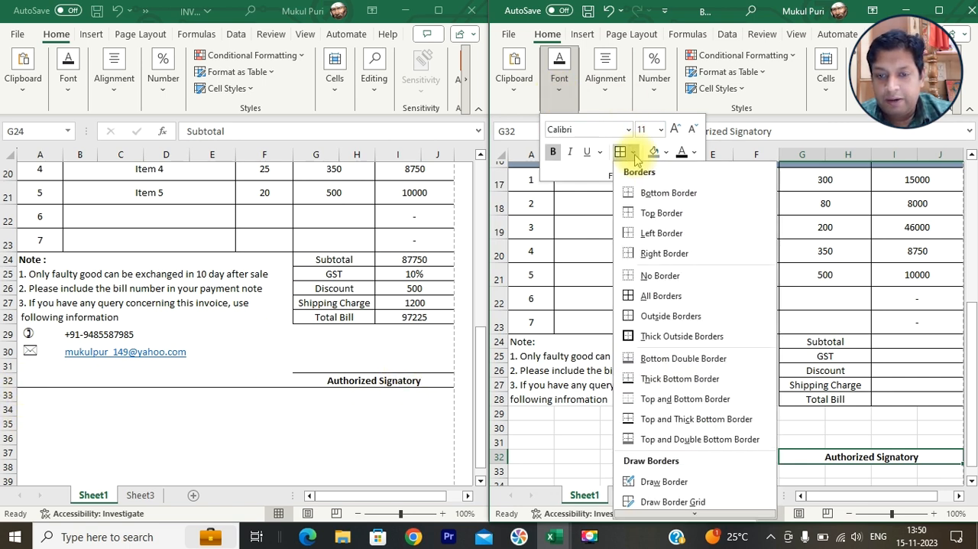
click(641, 212)
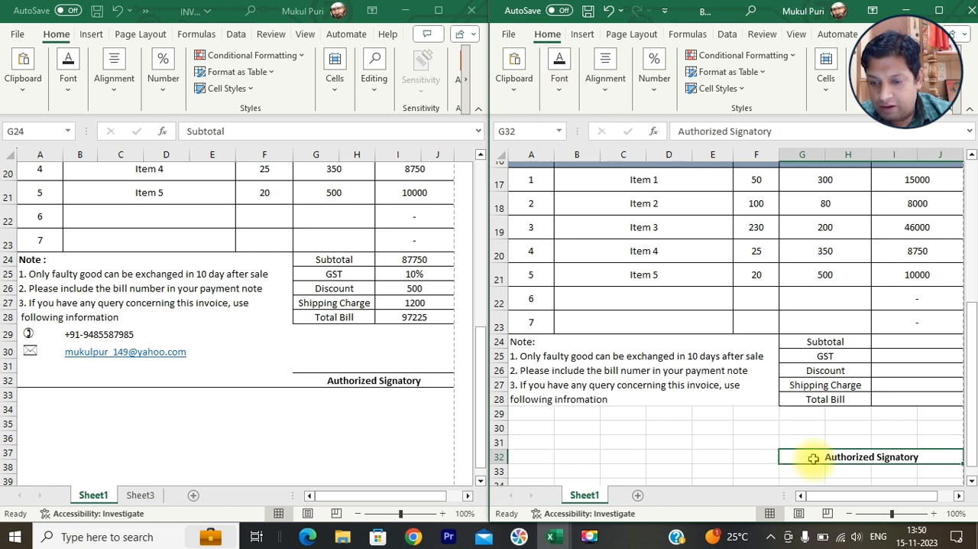
- Add a bottom border across the invoice's last row, A32:J32
drag(813, 456, 511, 454)
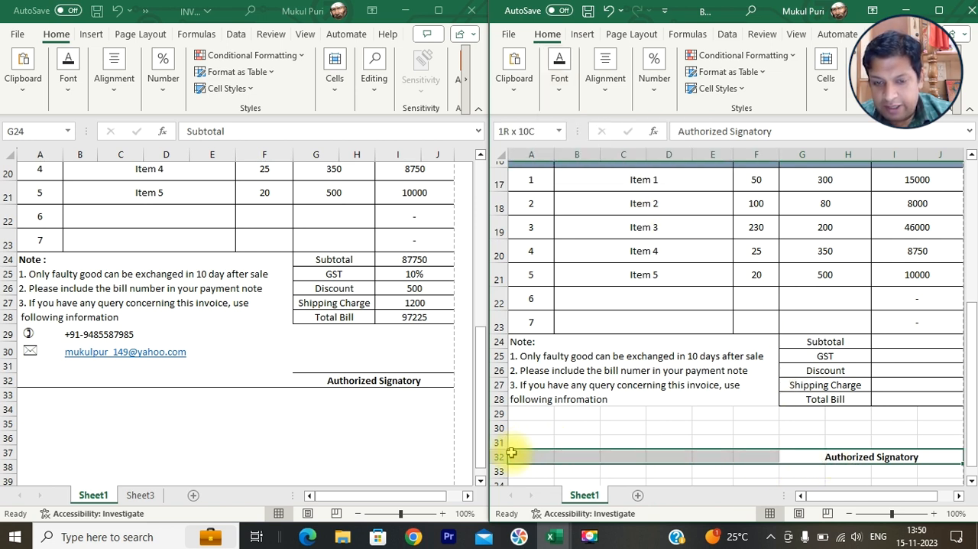
click(562, 84)
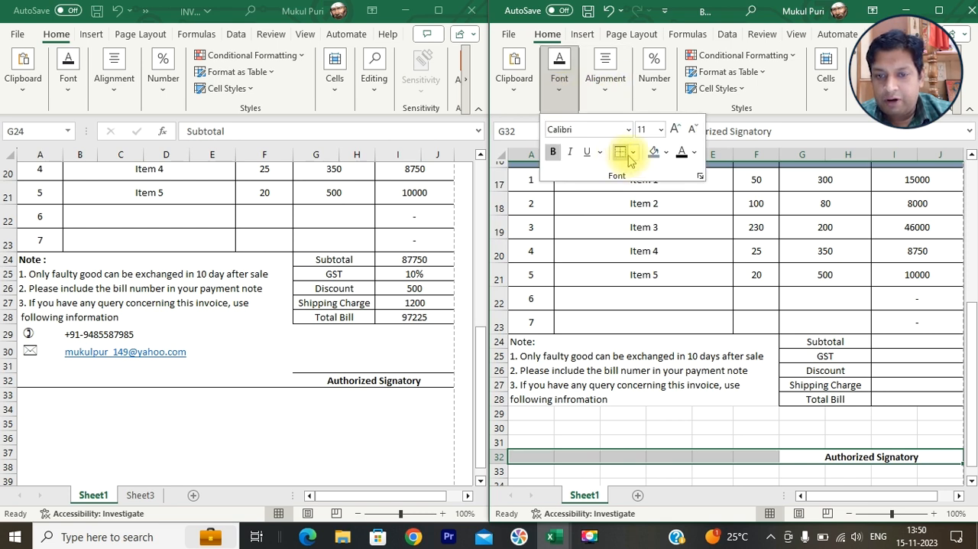
click(632, 153)
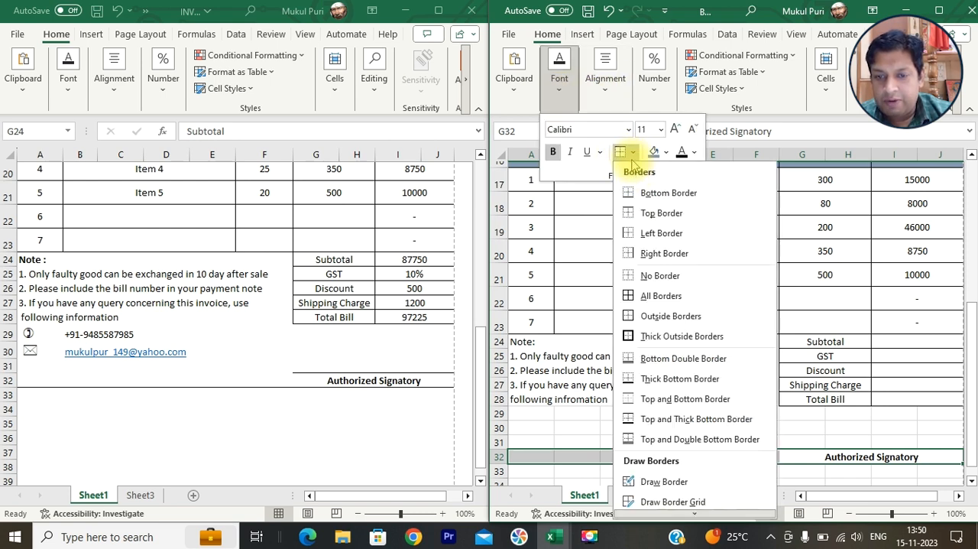
click(644, 194)
click(798, 430)
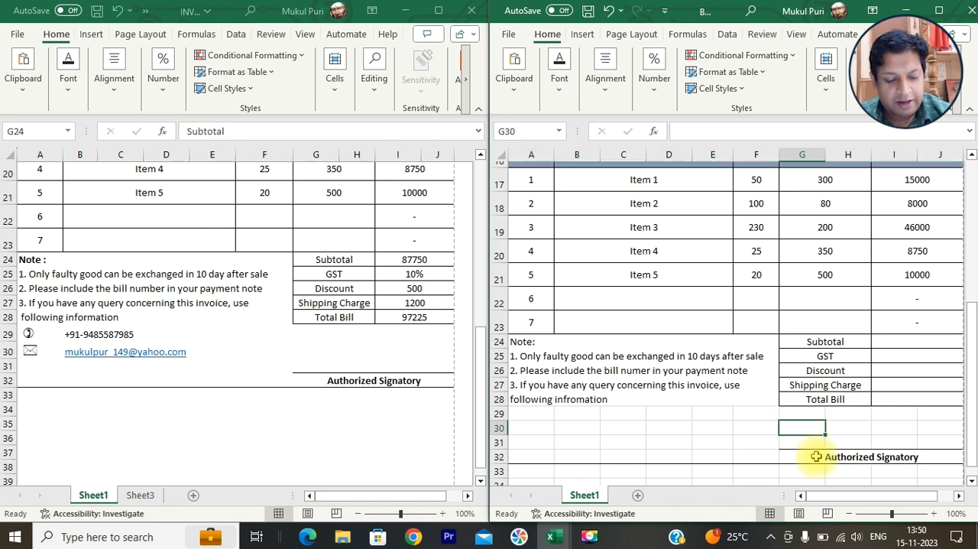
- Check the invoice's borders in the print preview, then return to the sheet
key(ctrl+p)
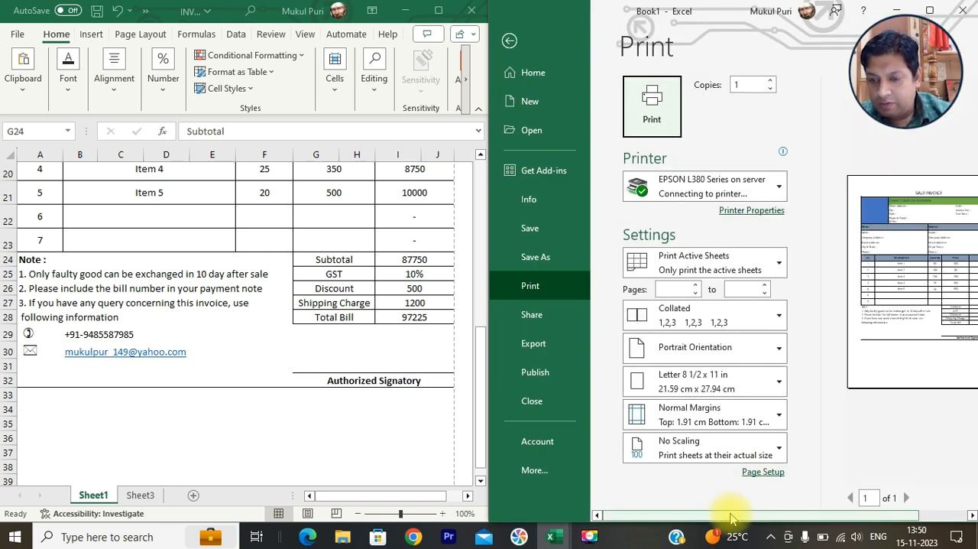
drag(784, 517, 790, 517)
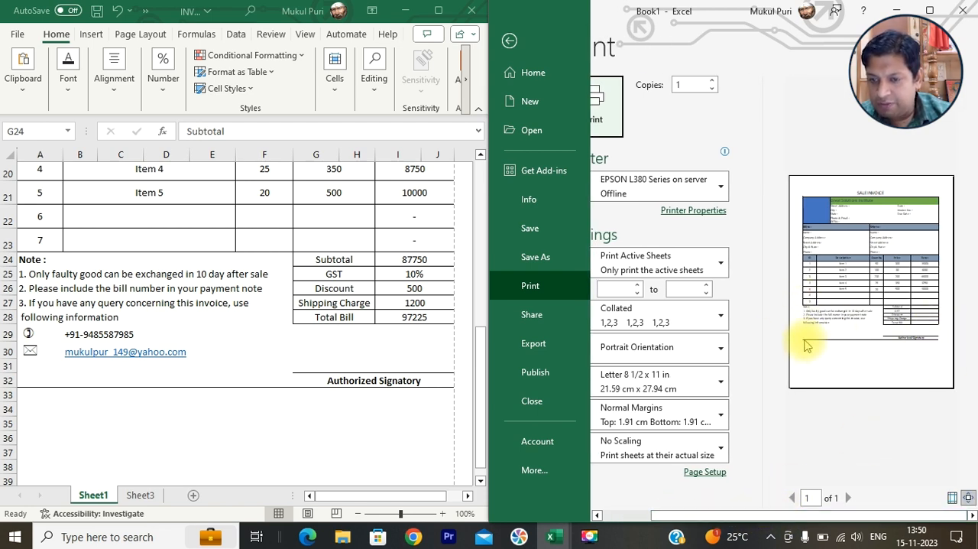
key(Escape)
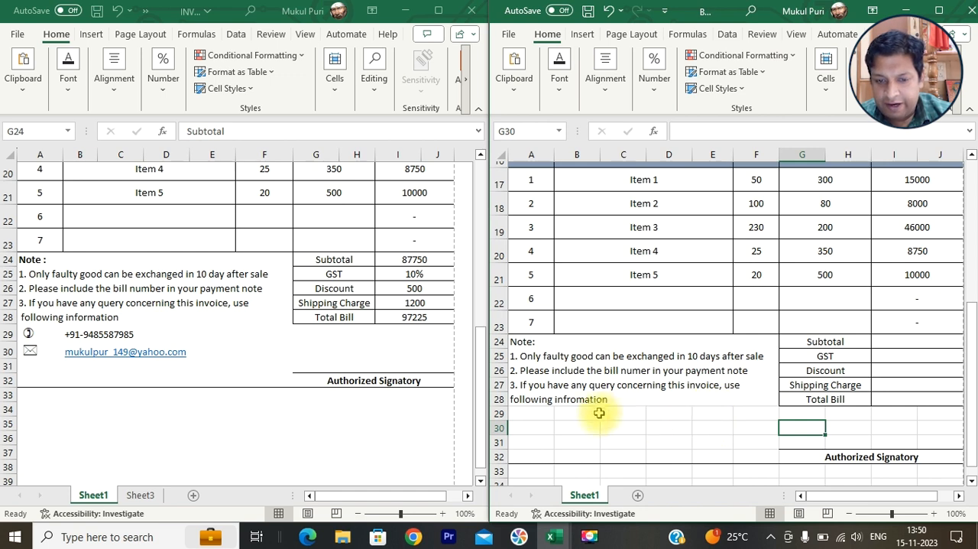
- Add a left border to the notes block A24:F32
drag(524, 343, 540, 456)
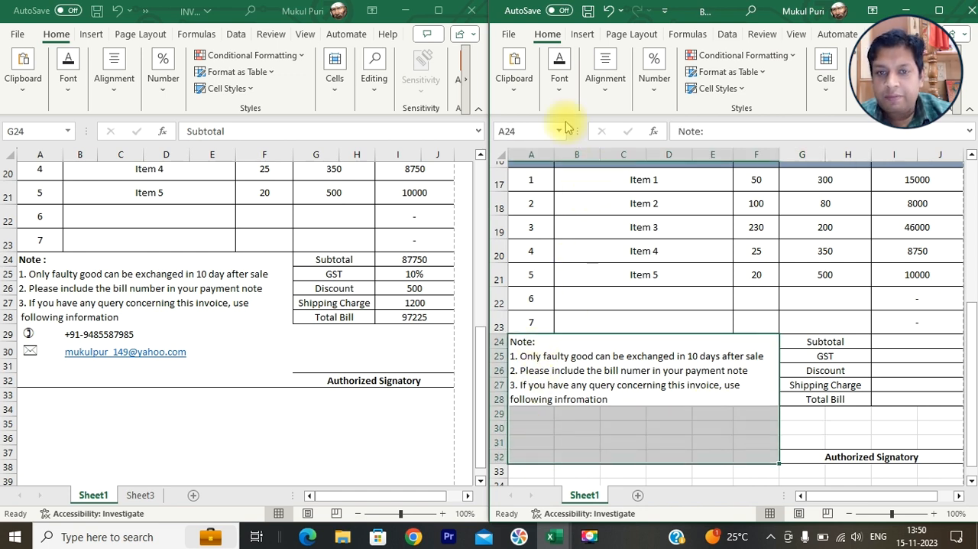
click(561, 82)
click(631, 152)
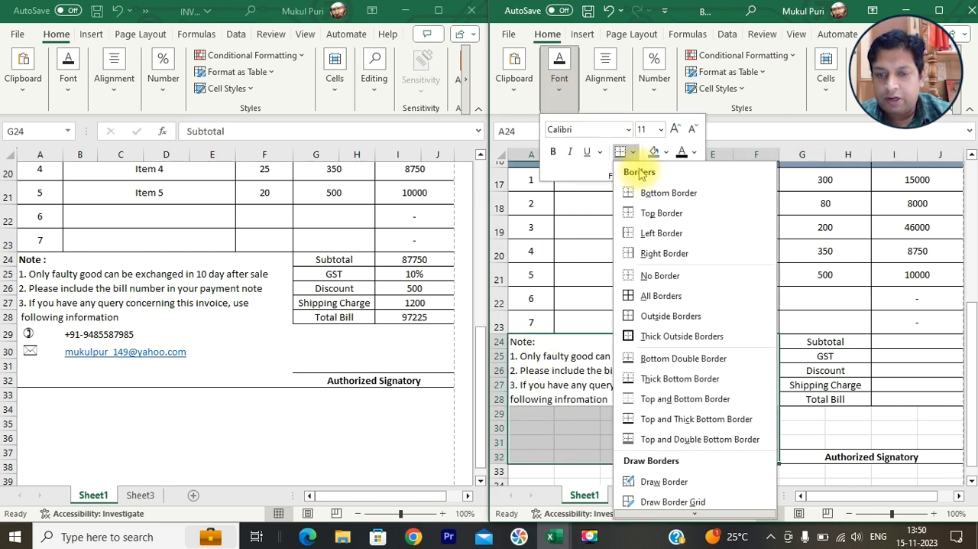
click(641, 234)
click(928, 405)
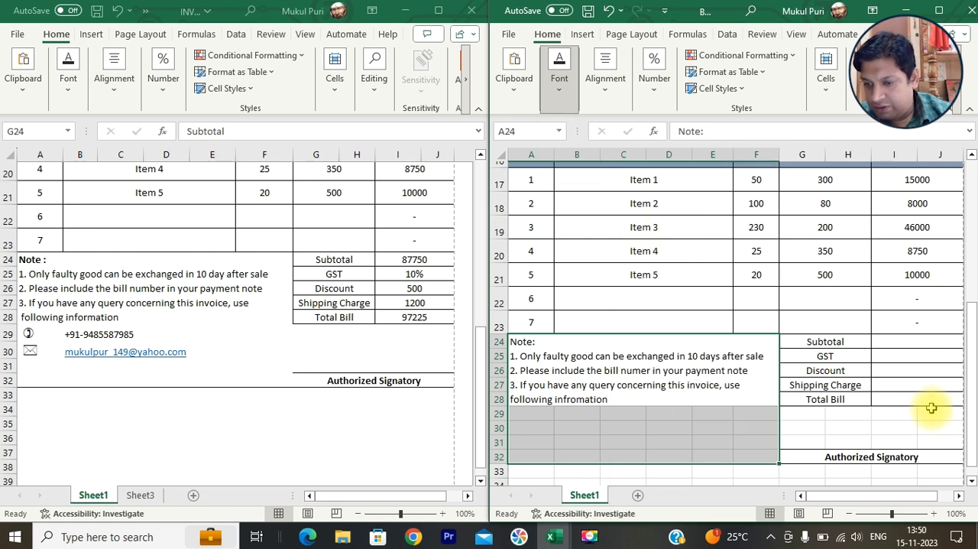
- Add a right border to the signature area G29:J32
drag(939, 412, 794, 457)
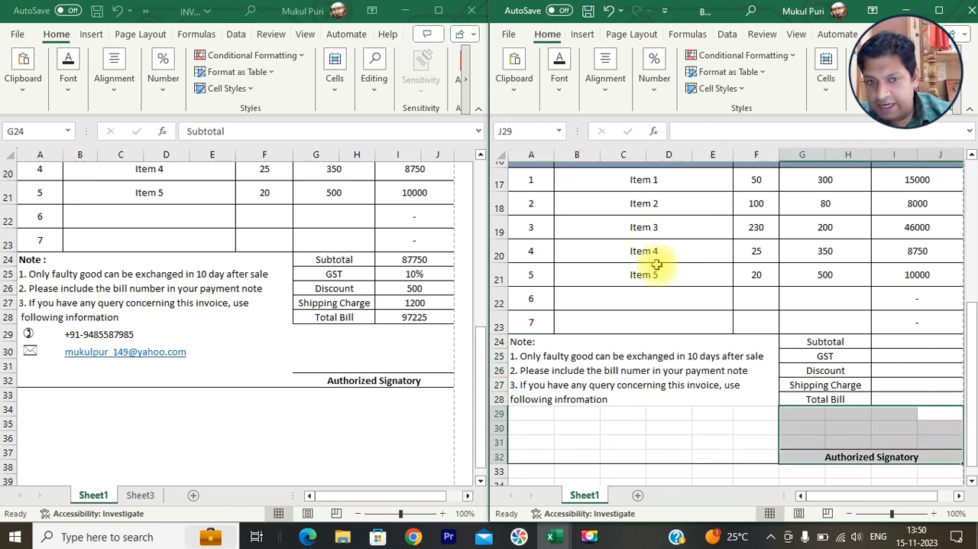
click(559, 81)
click(631, 152)
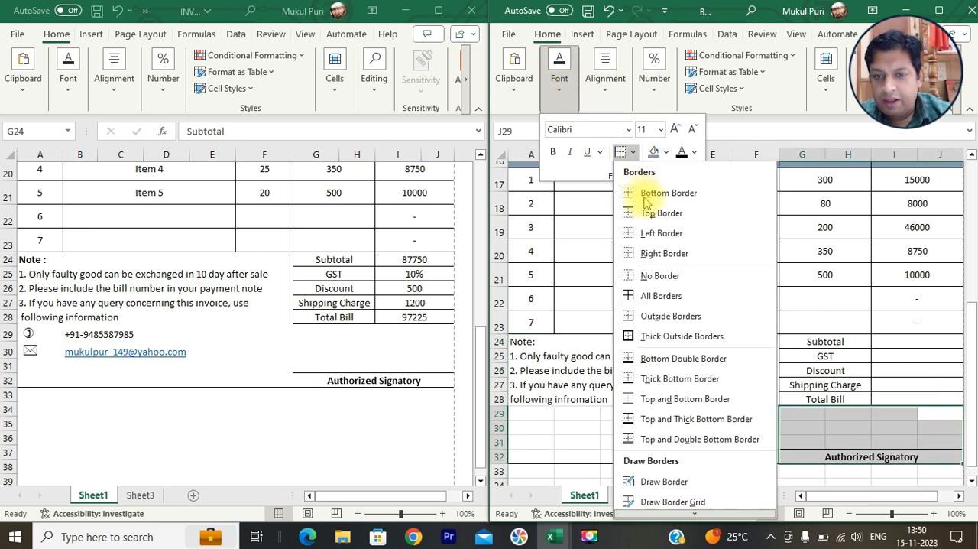
click(664, 252)
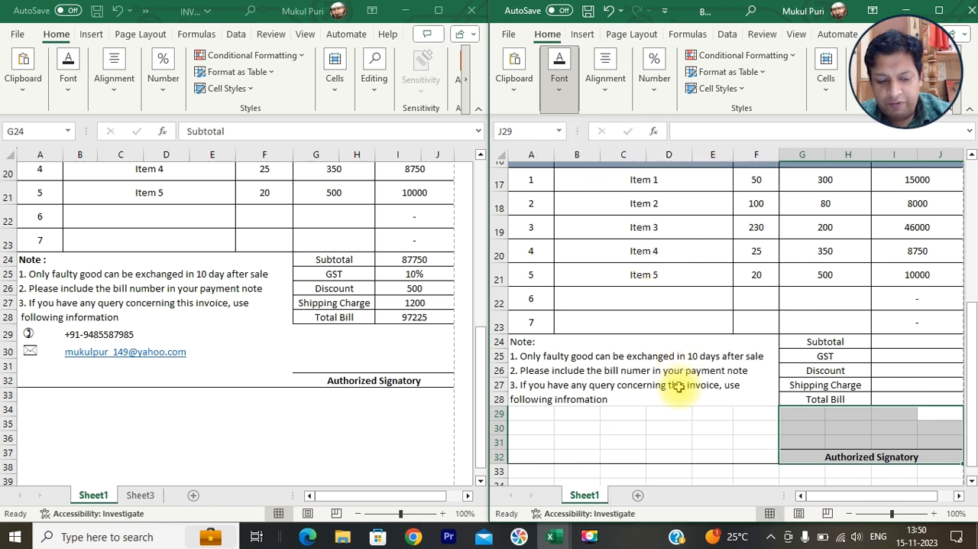
- Examine the invoice's outer borders and totals column enlarged in the print preview, and return to the sheet
key(ctrl+p)
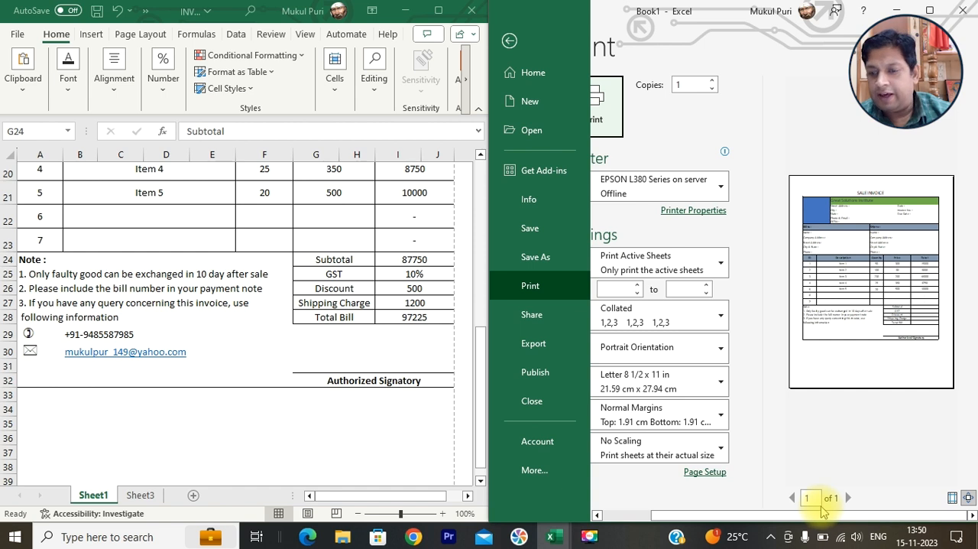
click(925, 334)
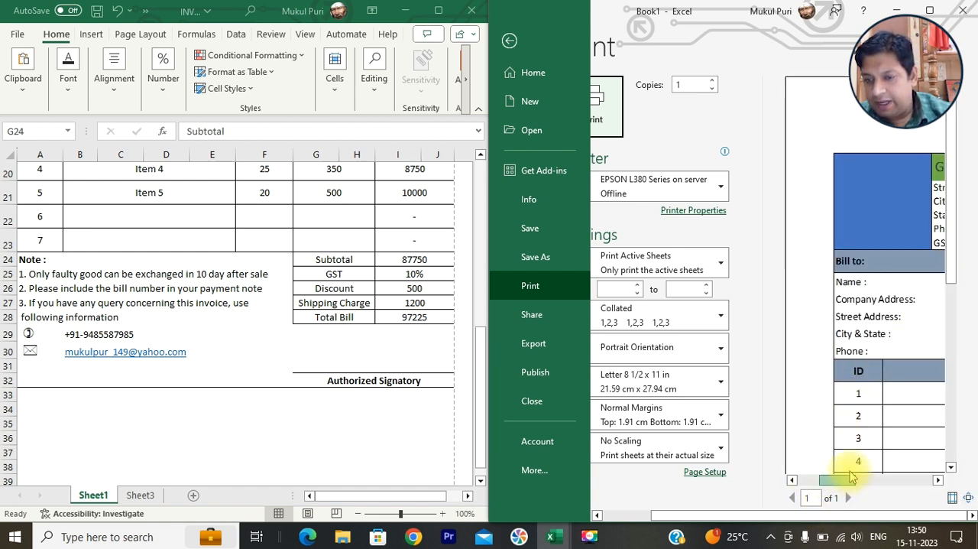
scroll(894, 420, right, 5)
scroll(880, 391, down, 2)
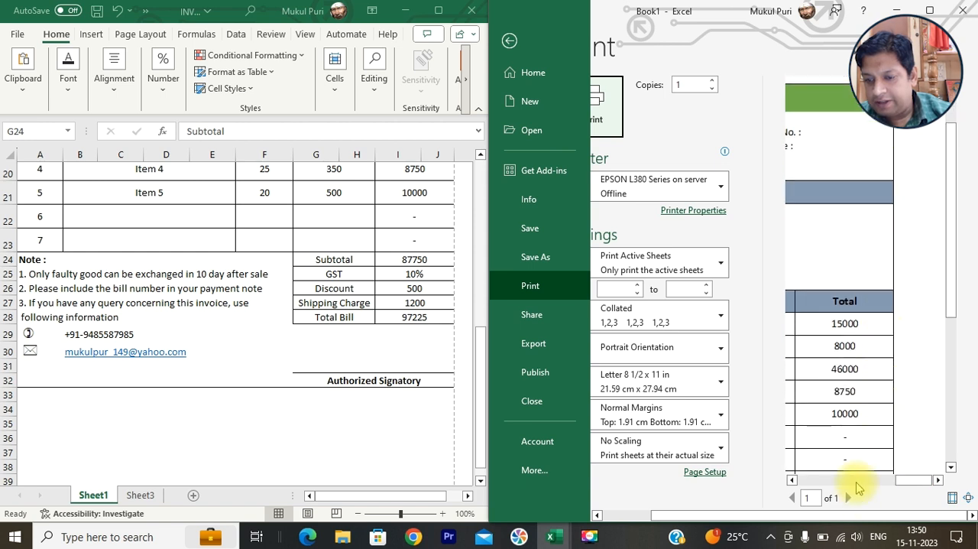
scroll(855, 464, down, 2)
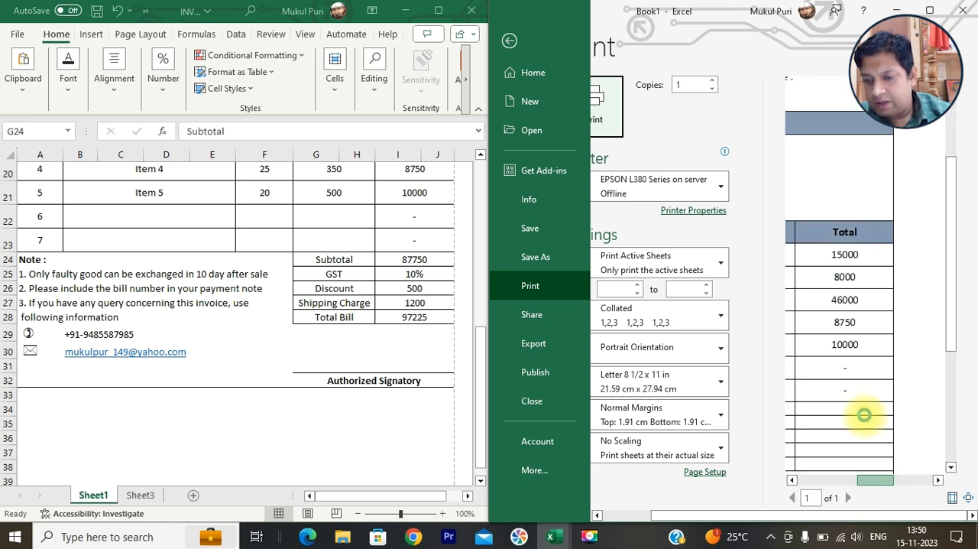
scroll(863, 414, left, 4)
click(911, 411)
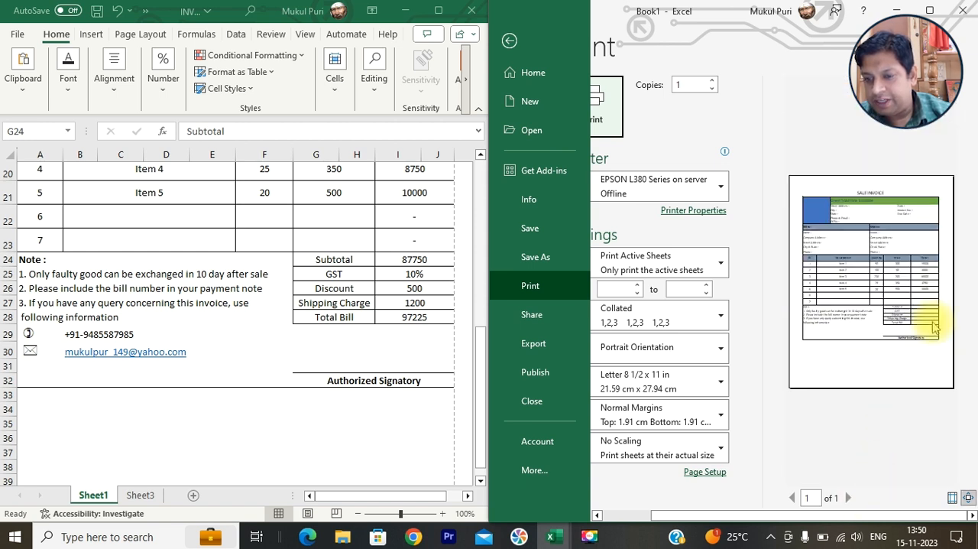
click(510, 41)
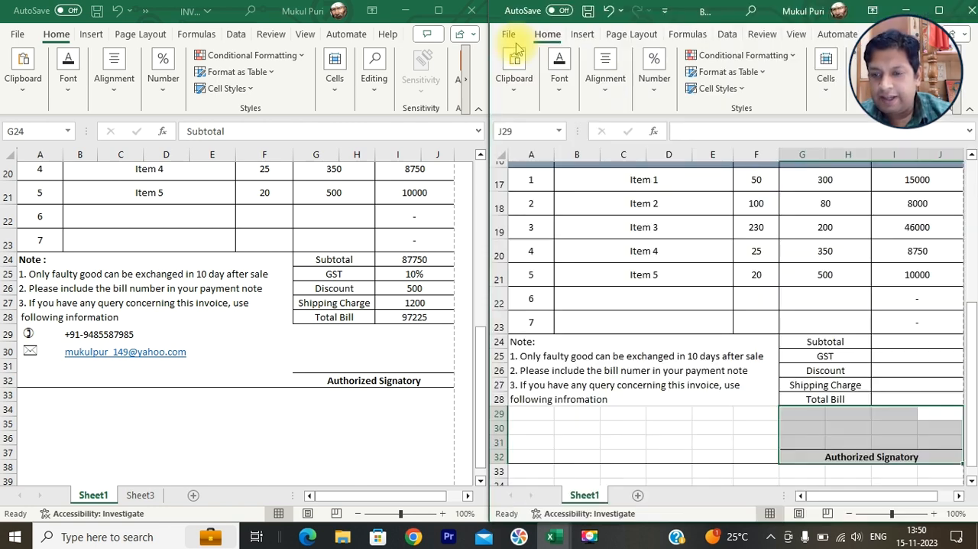
- Enter a SUM formula over the item totals I17:J23 in the Subtotal cell I24
click(913, 344)
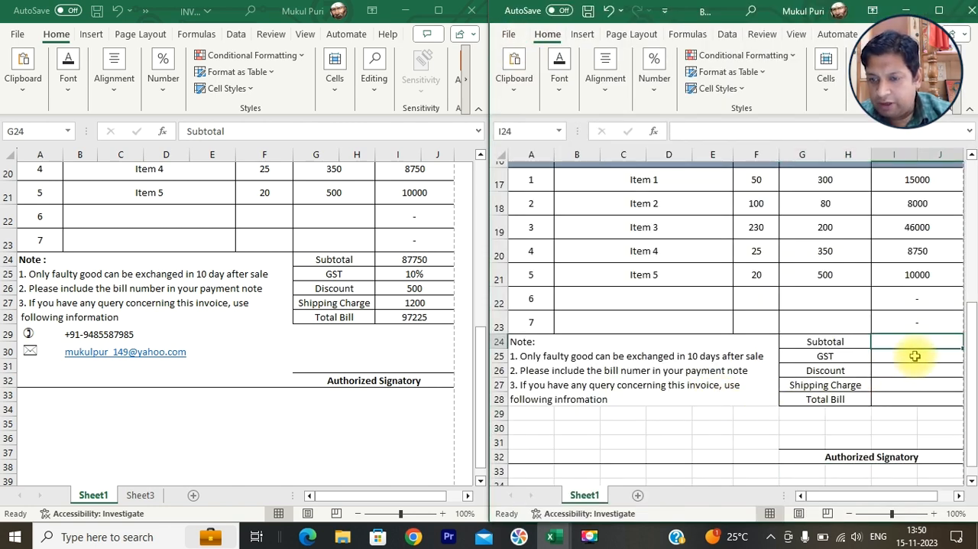
scroll(913, 285, up, 1)
drag(919, 220, 926, 367)
click(927, 387)
text(-)
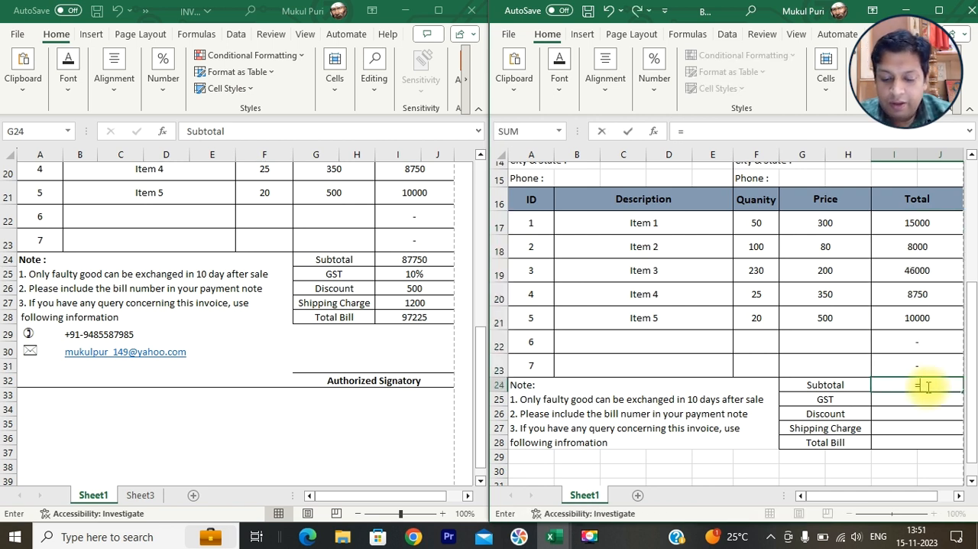
text(sum)
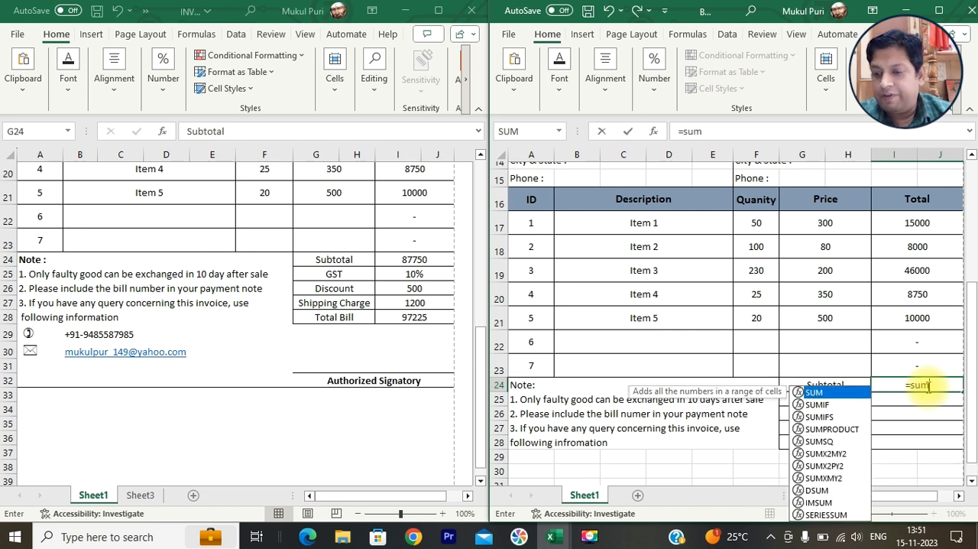
text(()
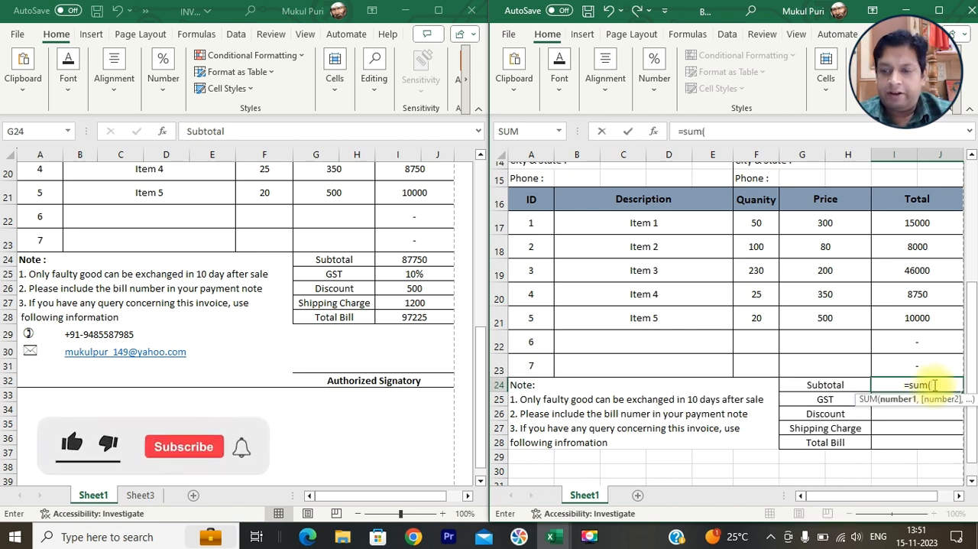
drag(934, 221, 925, 371)
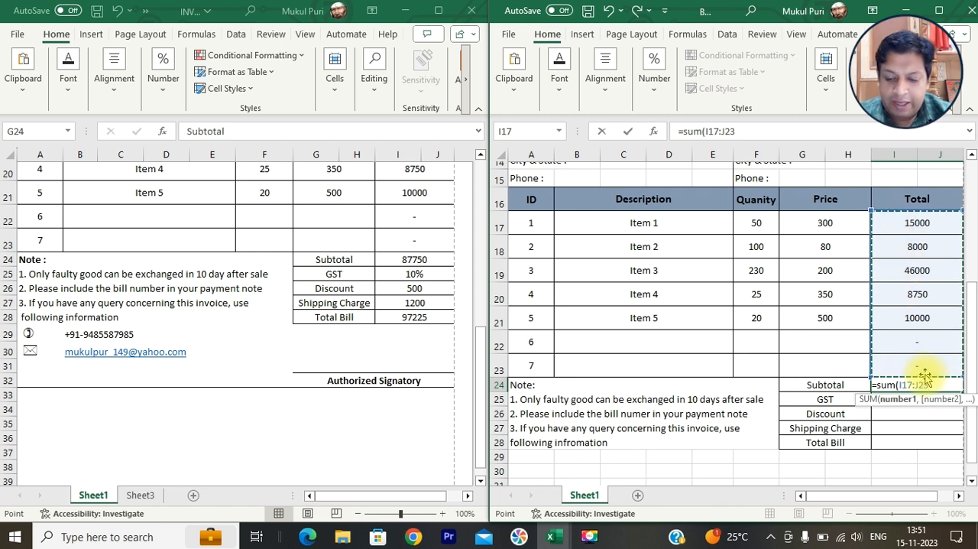
key(Return)
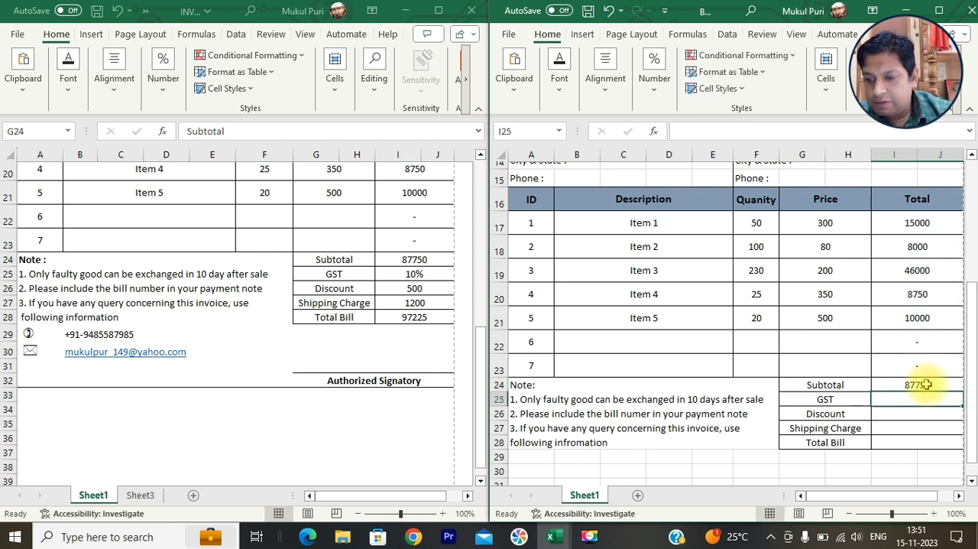
- Set the GST rate in cell I25 to 10%, following the finished invoice
scroll(338, 332, up, 2)
scroll(610, 350, down, 5)
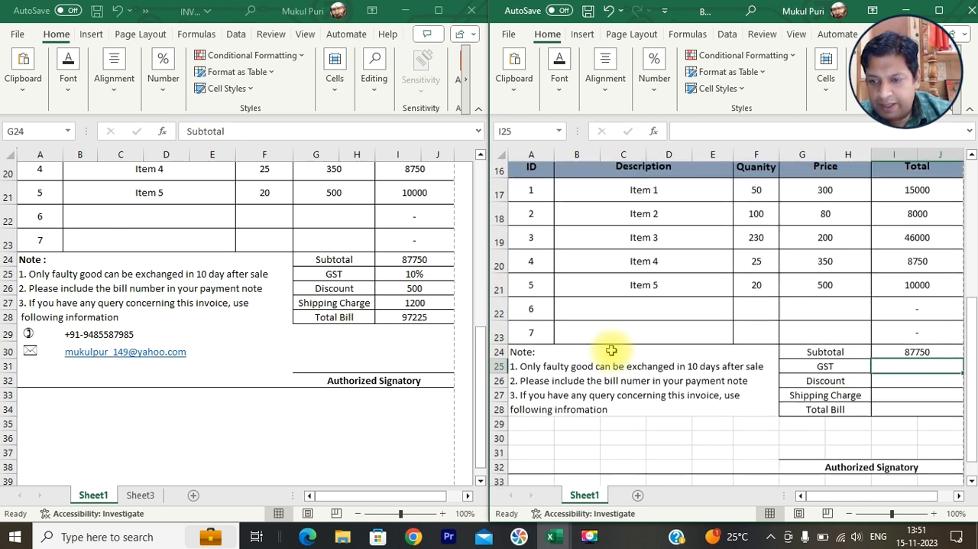
scroll(613, 350, down, 1)
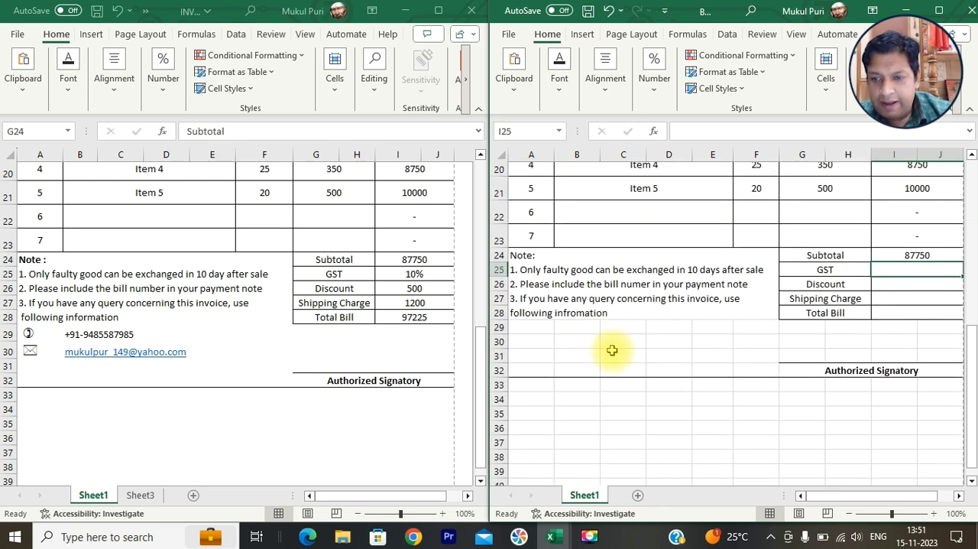
click(432, 259)
click(416, 260)
click(916, 269)
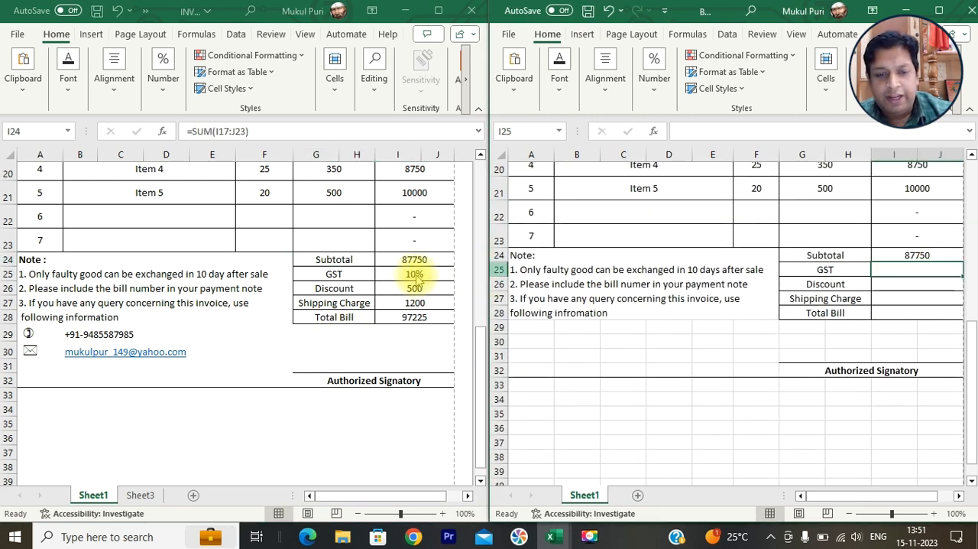
click(418, 263)
click(940, 257)
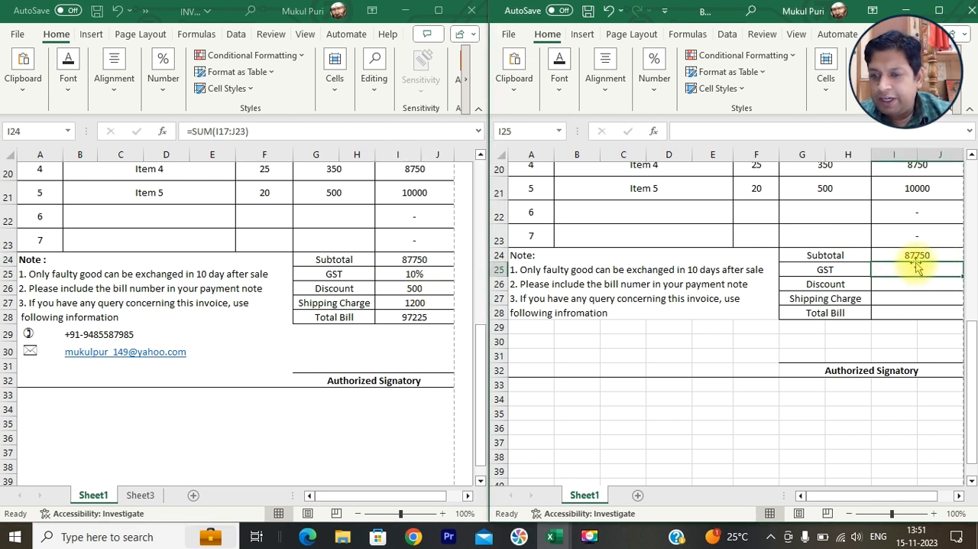
text(10)
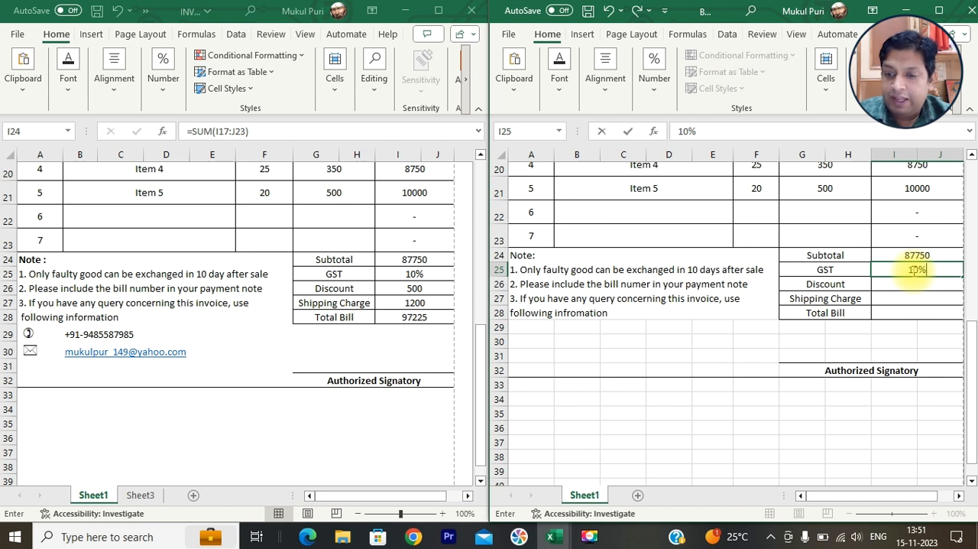
key(Return)
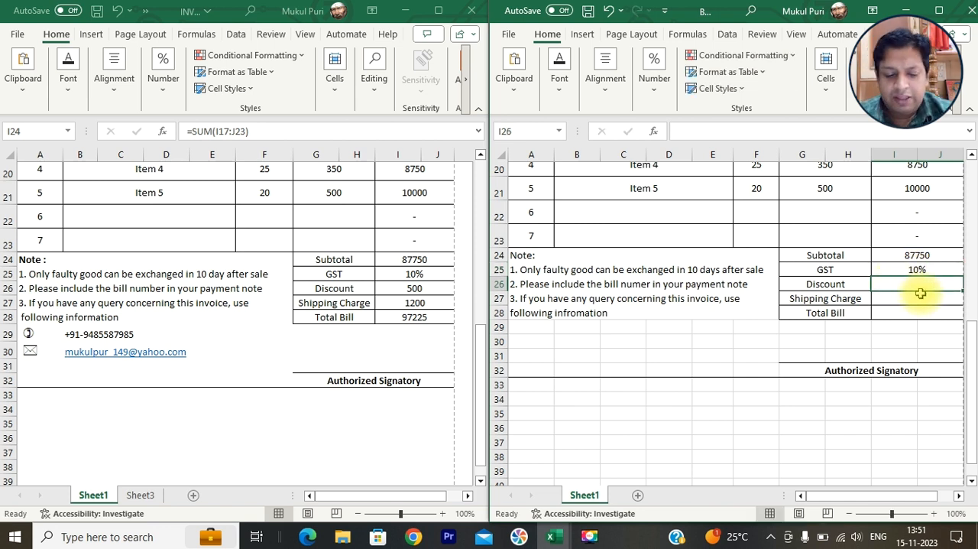
- Set the Discount in I26 to 500 and the Shipping Charge in I27 to 1200
text(500)
key(Return)
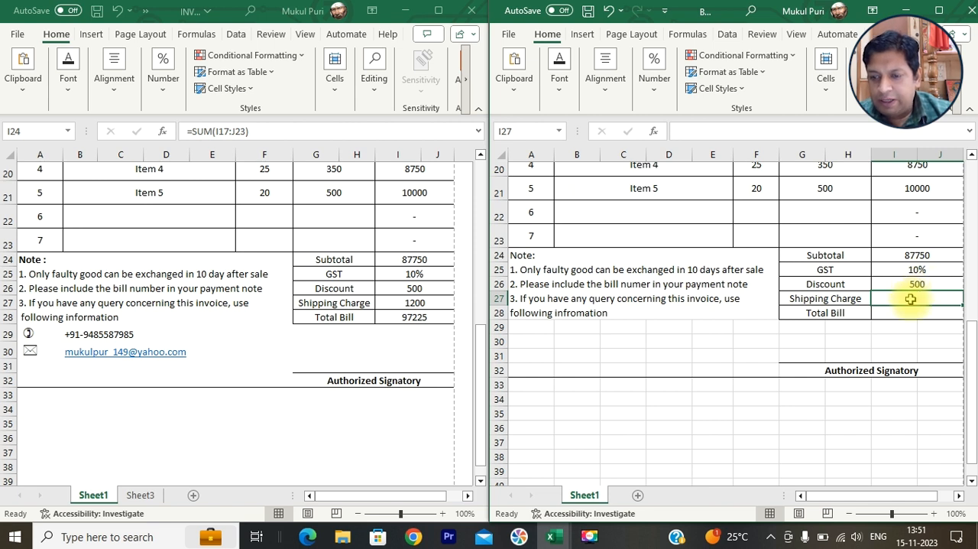
text(1200)
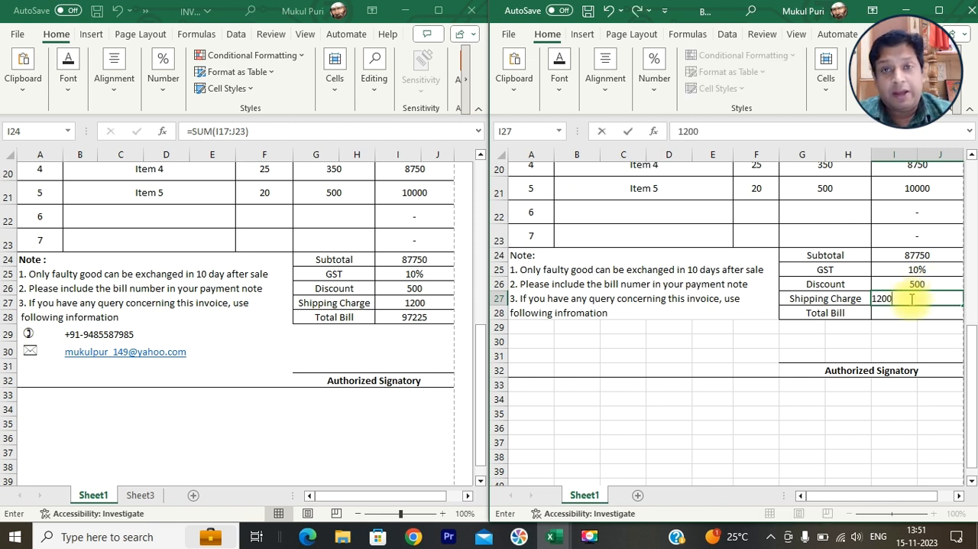
key(Return)
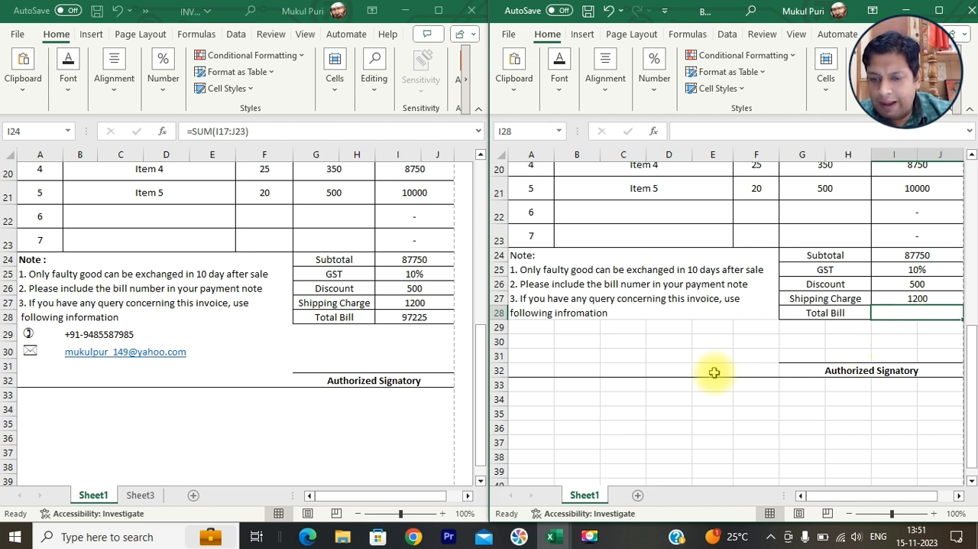
- Enter 87750, 8775 and 1200 in cells B35, C35 and D35 below the invoice as a trial calculation
click(590, 415)
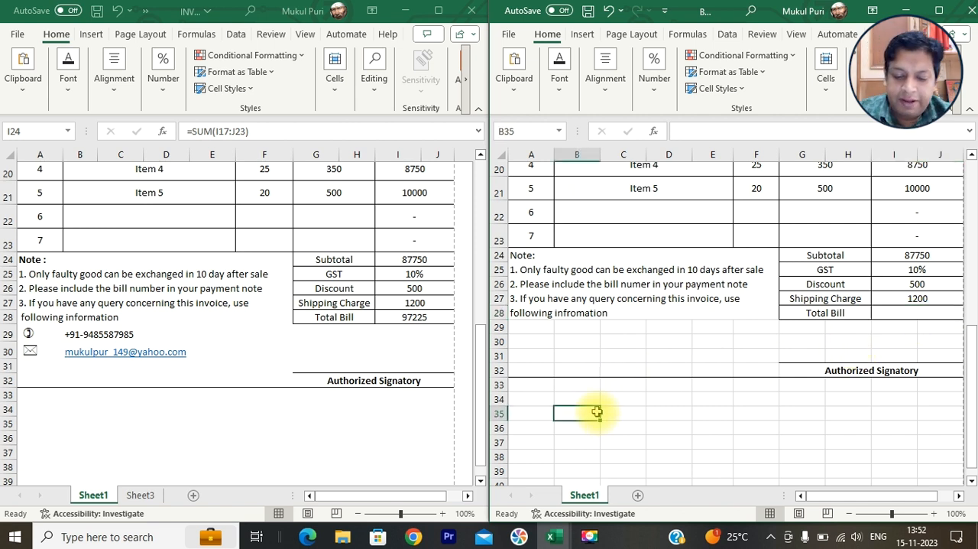
text(87750)
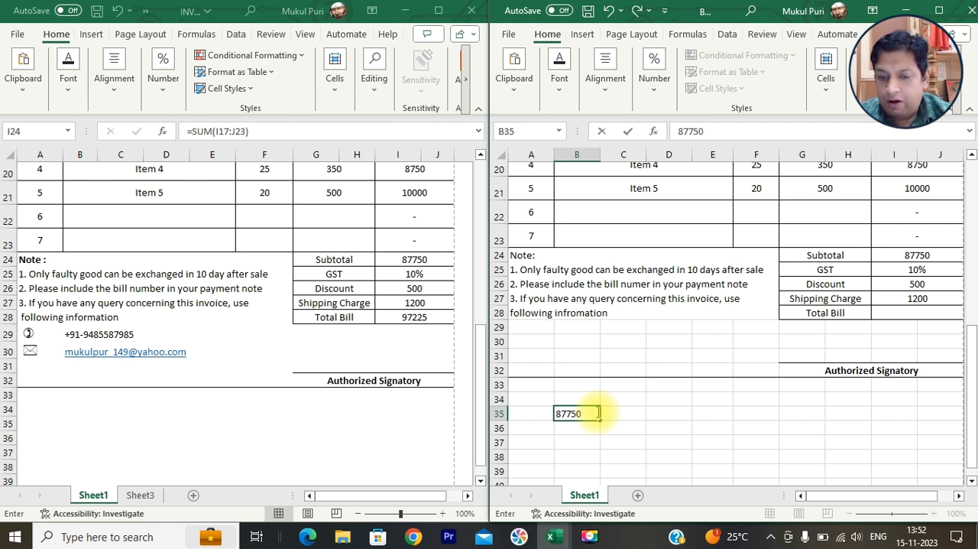
key(Tab)
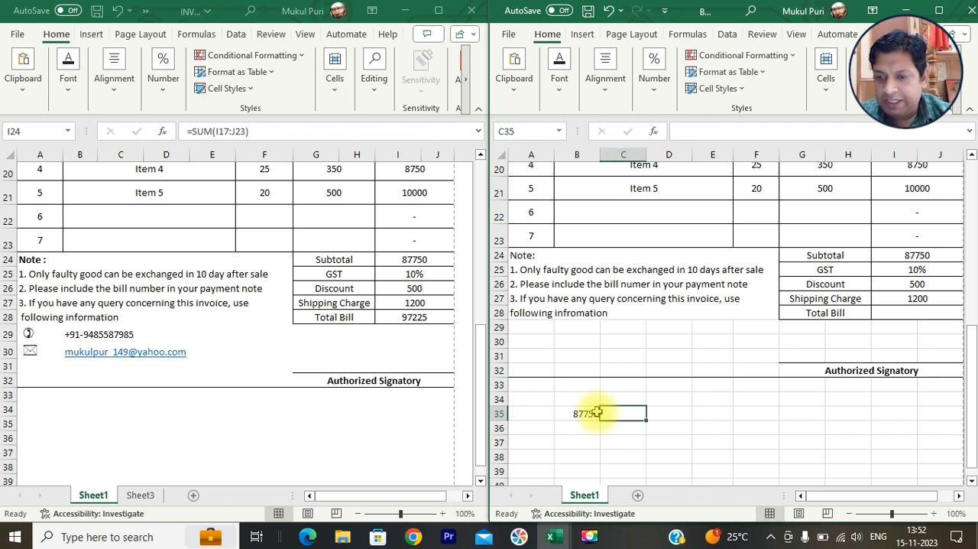
text(8)
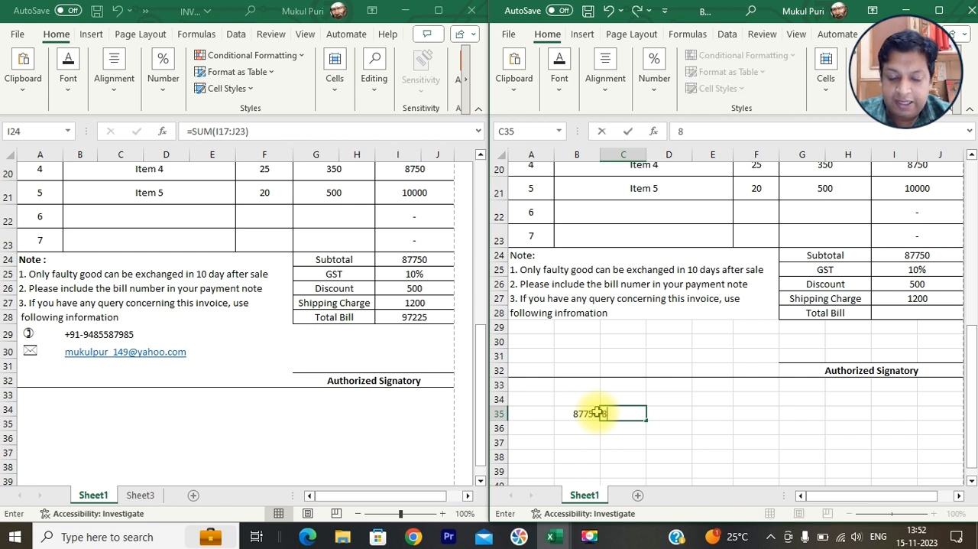
text(775)
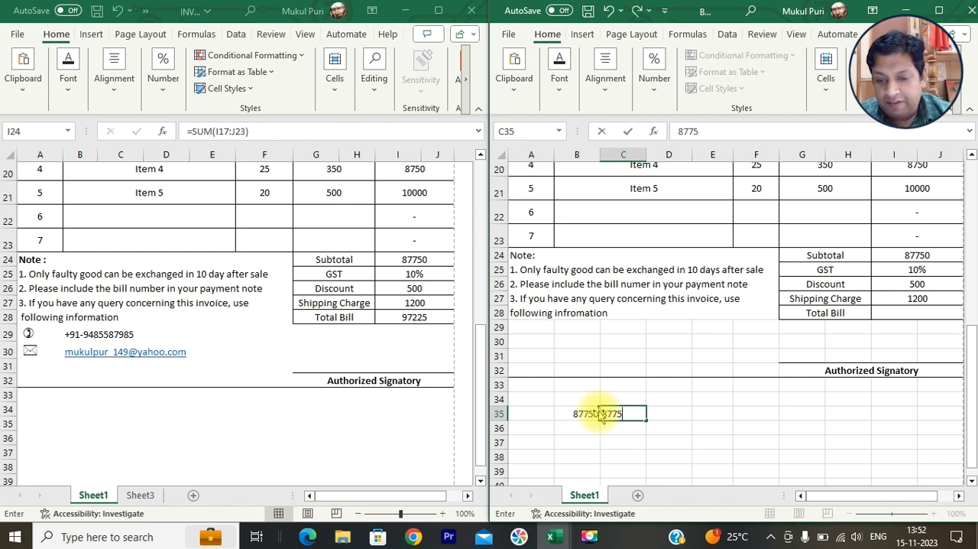
key(Return)
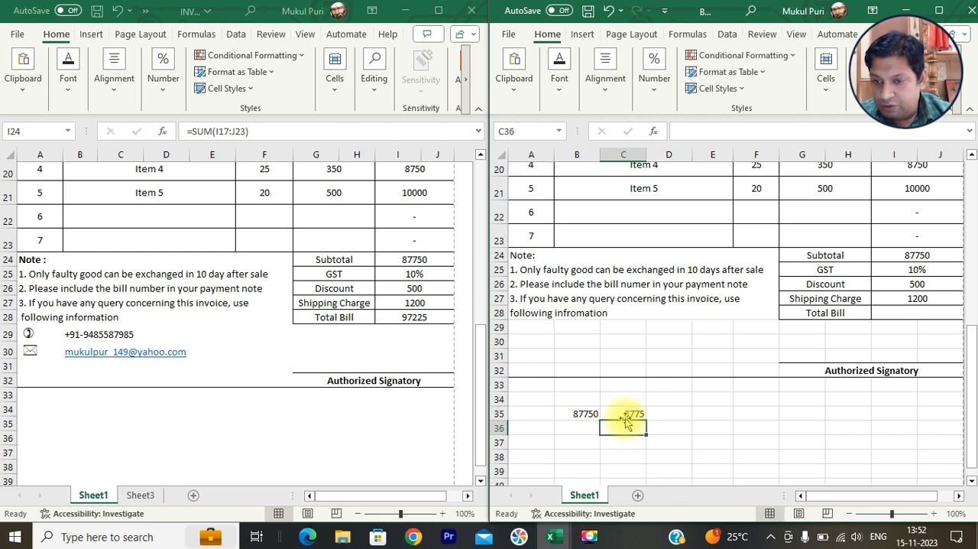
key(Up)
key(Right)
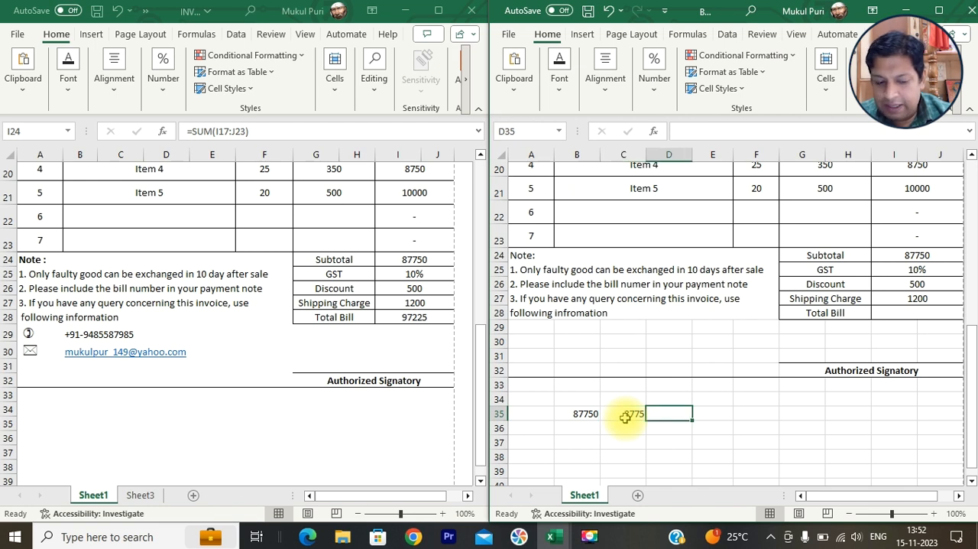
text(1200)
key(Page_Down)
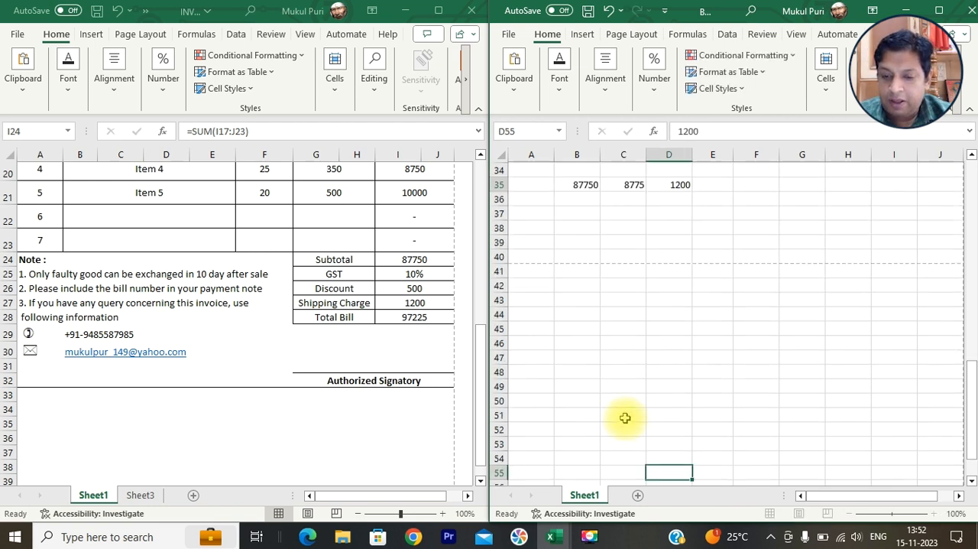
drag(971, 429, 971, 479)
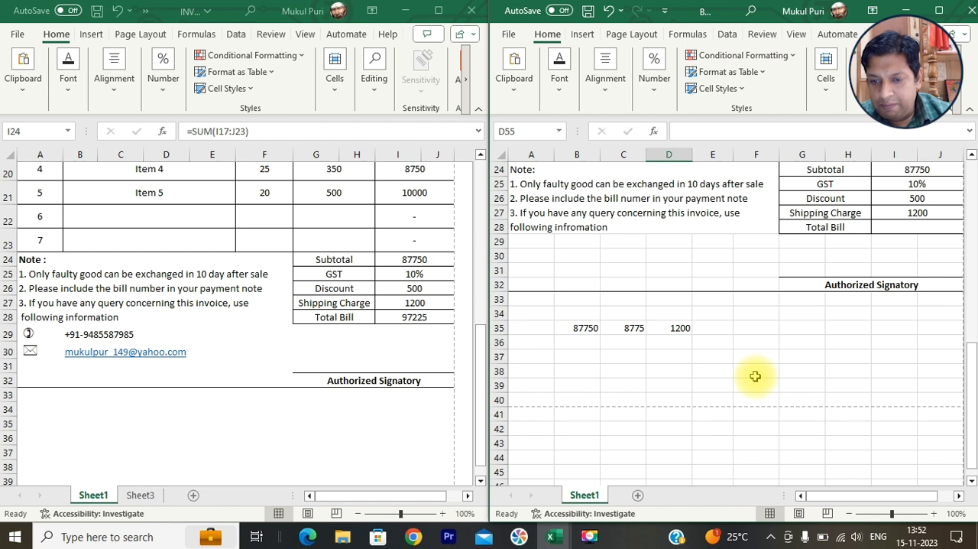
- Add up the trial amounts B35:D35 with a SUM formula in cell E35
click(712, 326)
text(=sum)
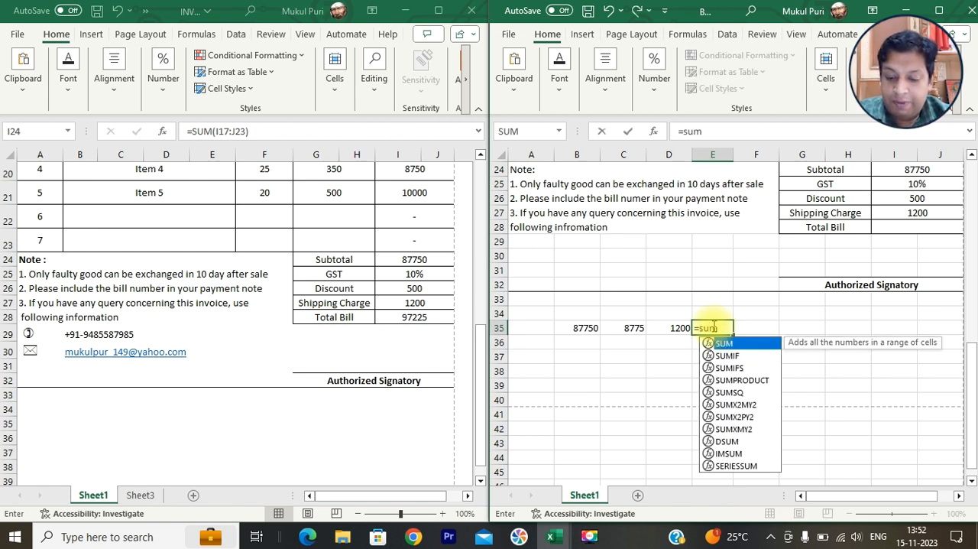
text(()
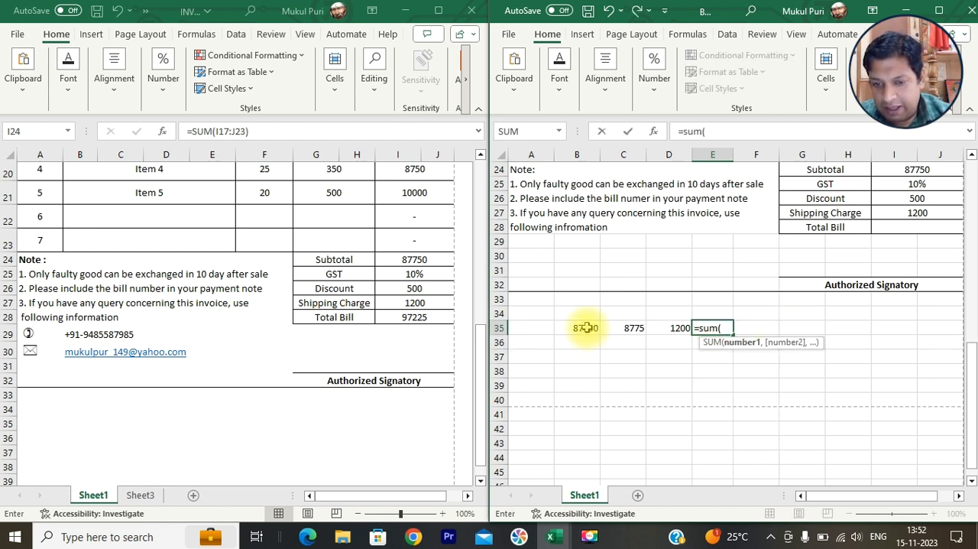
drag(585, 327, 658, 326)
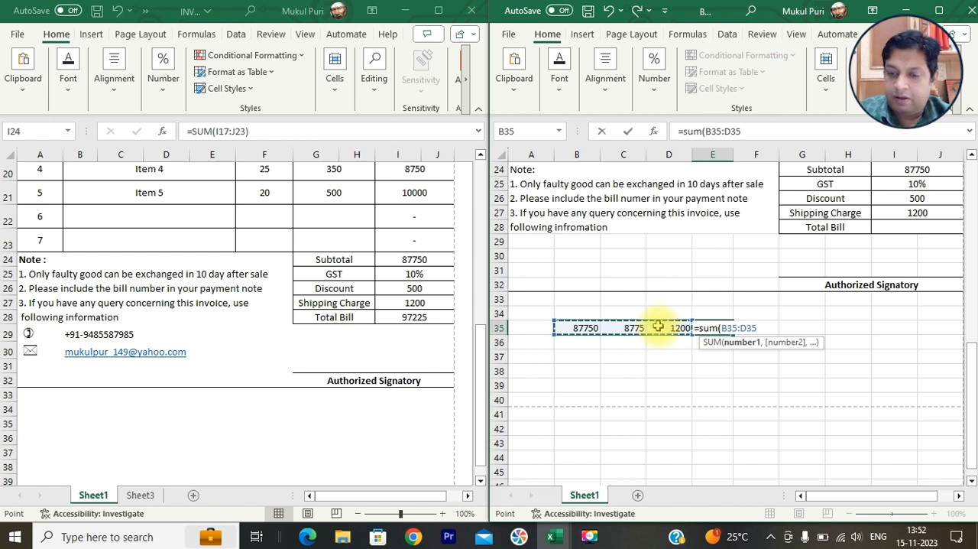
text())
key(Return)
key(Up)
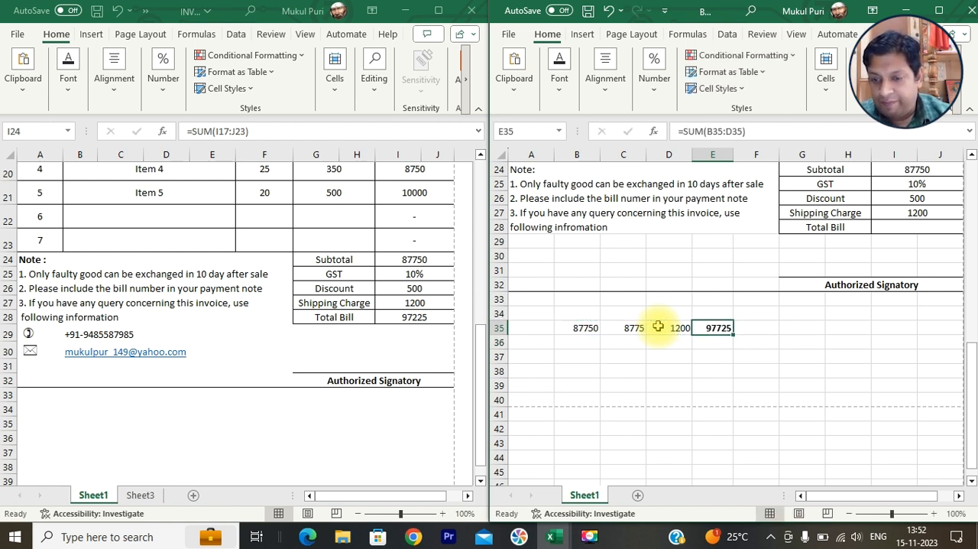
- Enter the discount amount 500 in cell G35 of the trial calculation
key(Right)
key(Right)
key(Left)
key(Right)
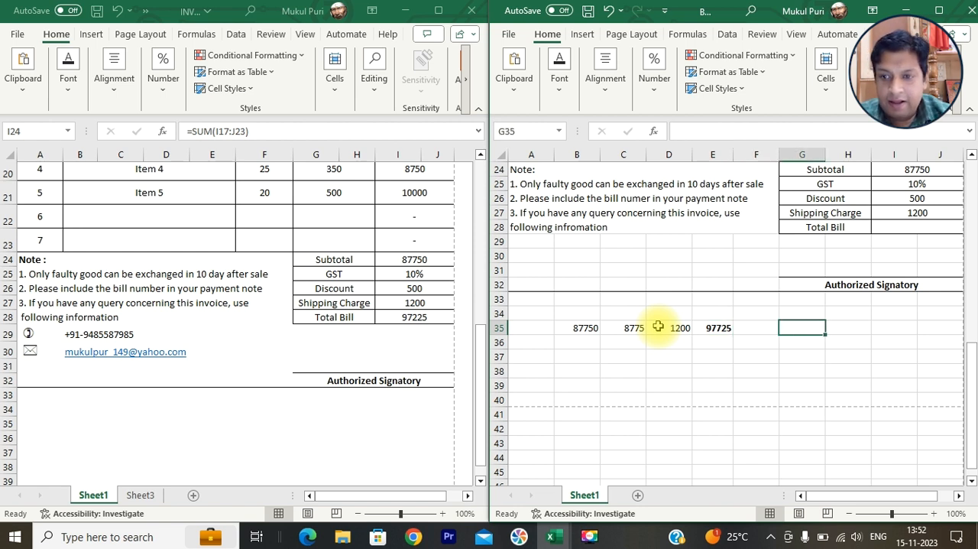
text(500)
key(Return)
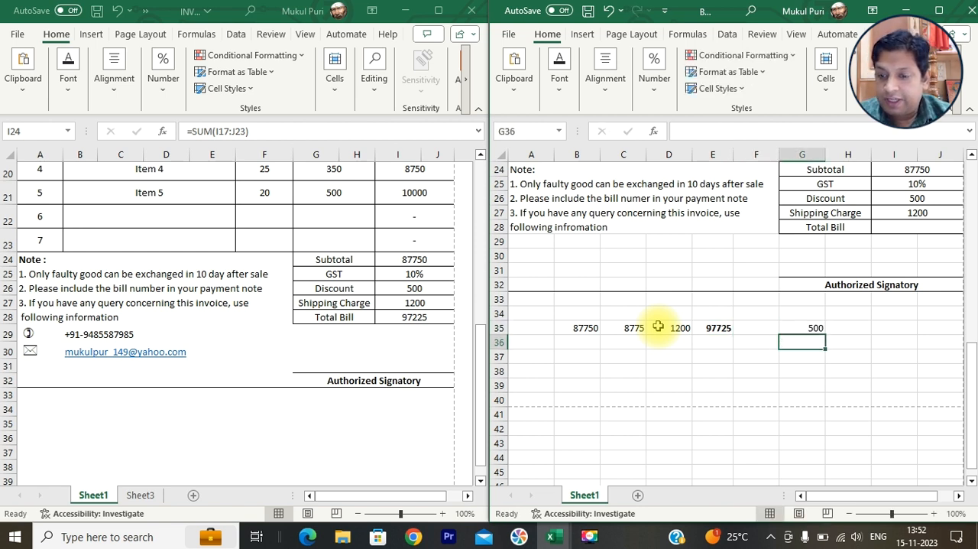
- Try to enter a formula in H35 that subtracts the discount from the sum in E35
key(Up)
key(Right)
text(=)
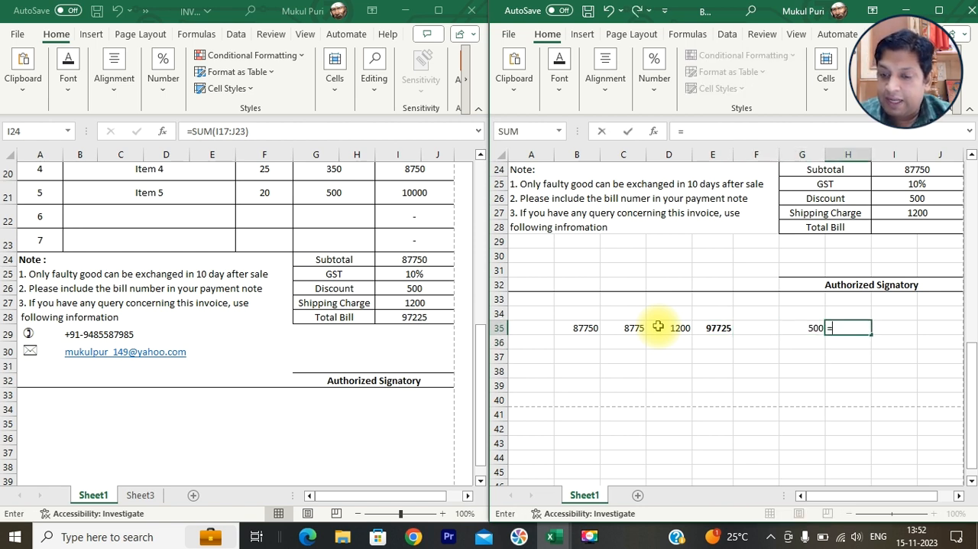
click(711, 327)
text(_)
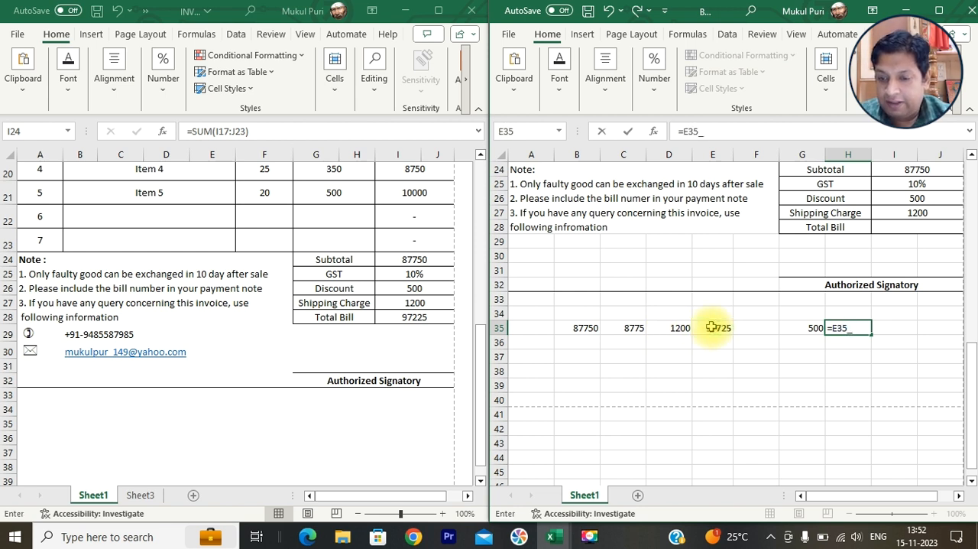
click(801, 328)
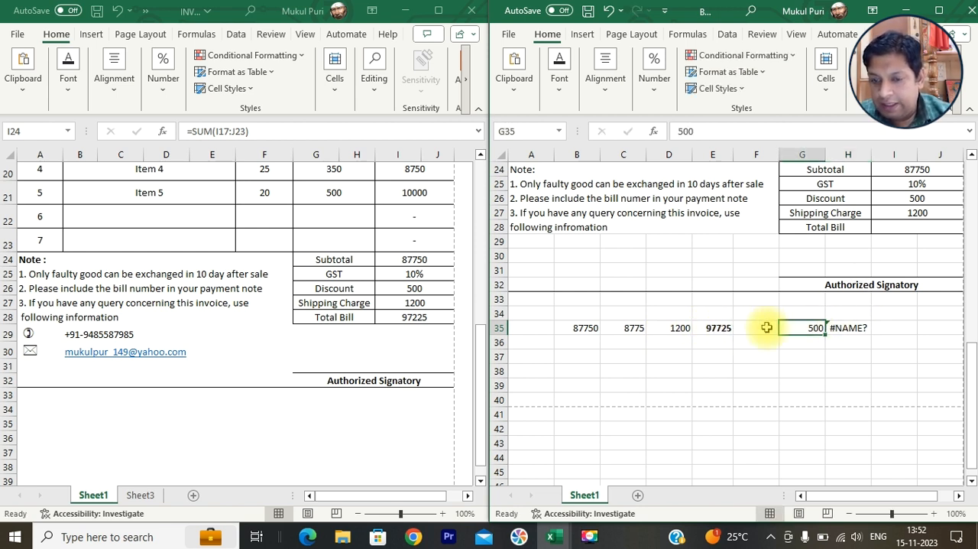
- Enter a formula in H35 that subtracts the discount in G35 from the sum in E35
click(844, 329)
text(=)
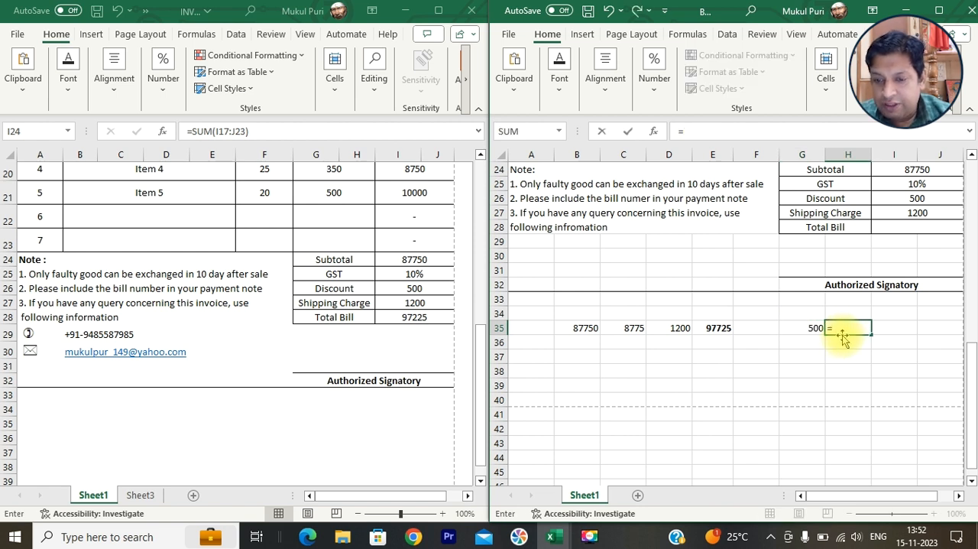
click(710, 329)
text(-)
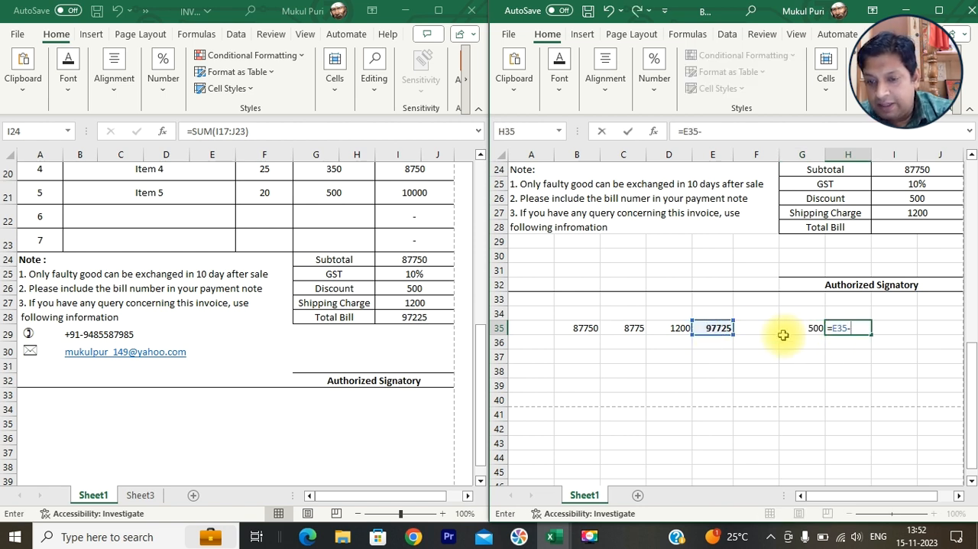
click(808, 329)
key(Return)
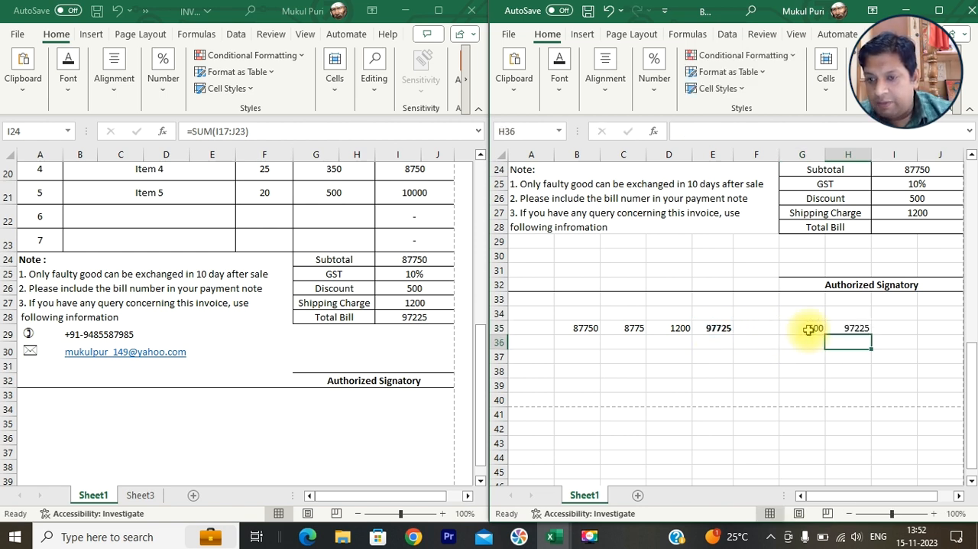
click(855, 328)
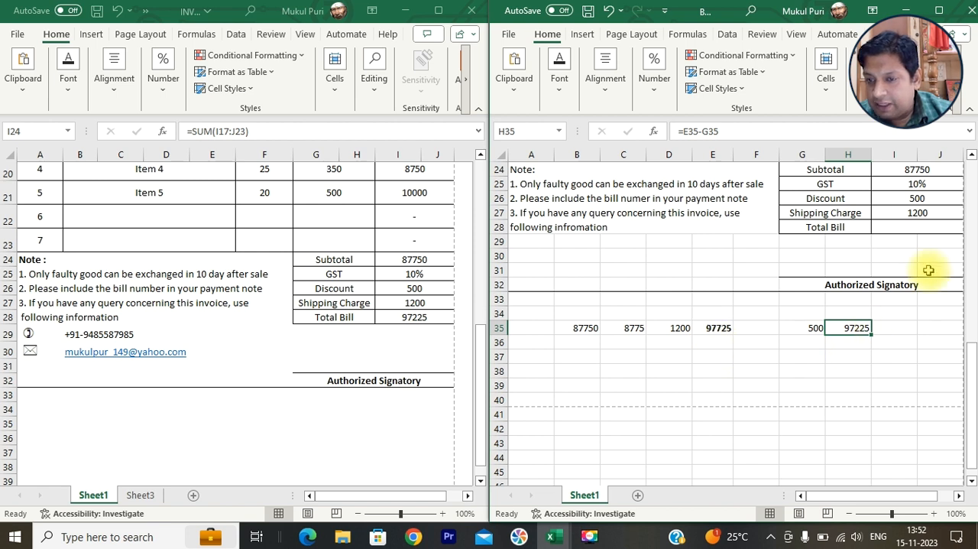
click(916, 227)
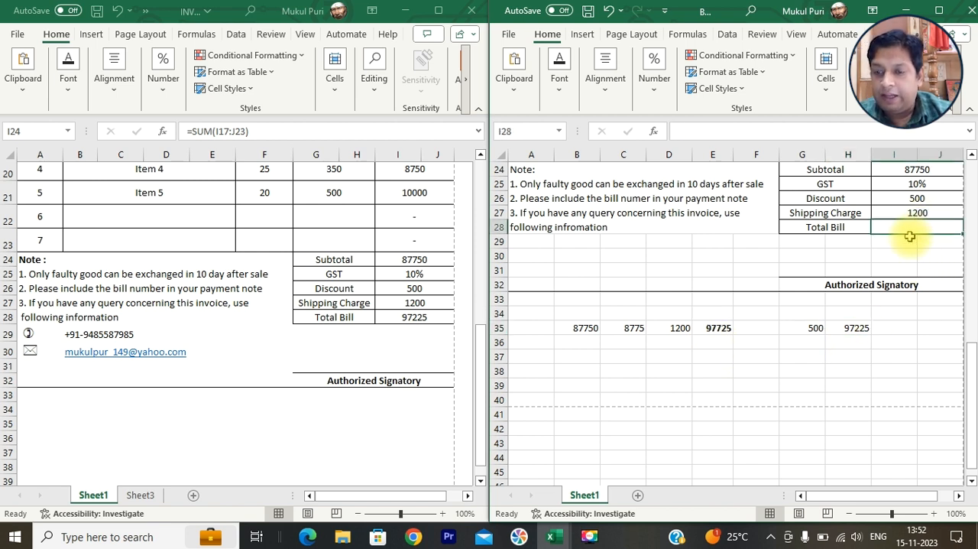
drag(576, 330, 862, 386)
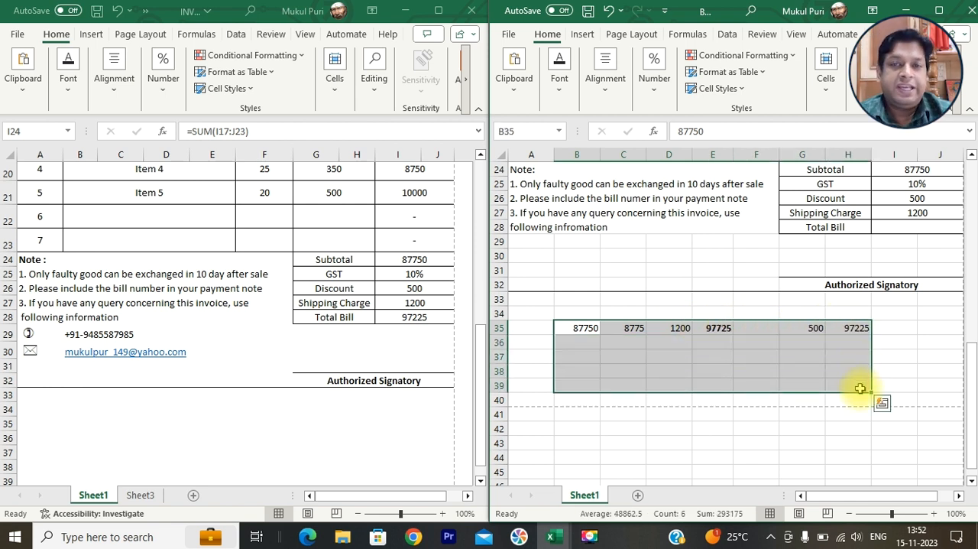
- Start the Total Bill formula in I28 by multiplying the subtotal in I24 by the GST rate in I25
click(924, 227)
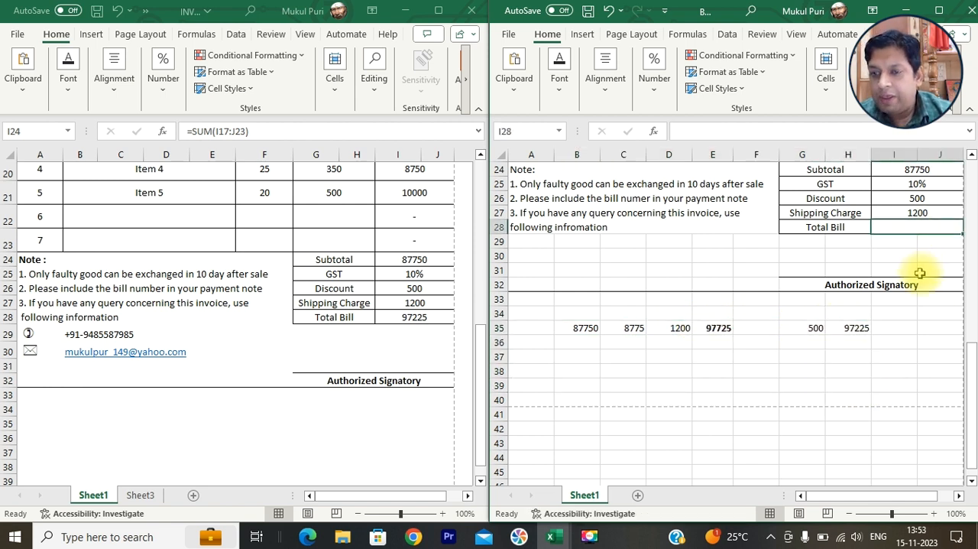
scroll(920, 273, up, 1)
text(=sum()
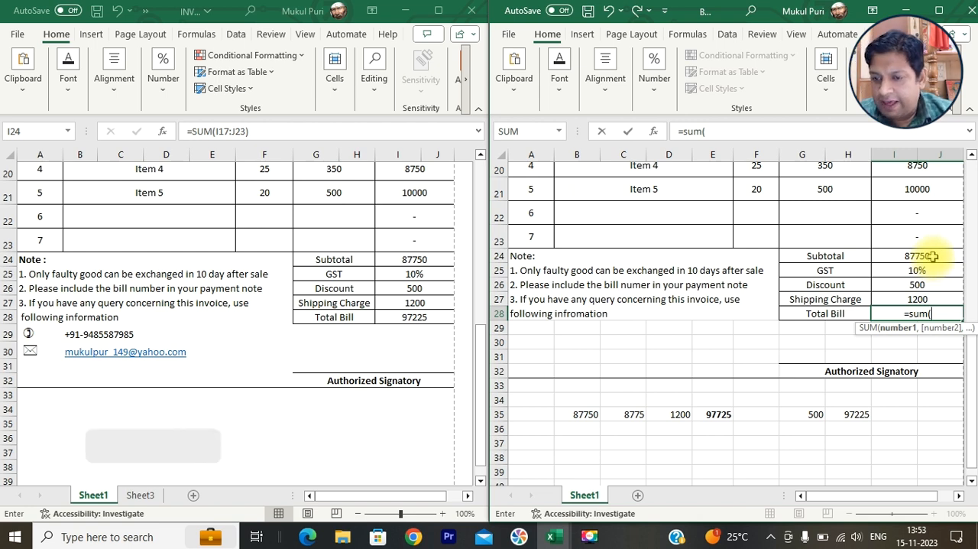
key(BackSpace)
key(BackSpace)
key(BackSpace)
key(BackSpace)
click(932, 257)
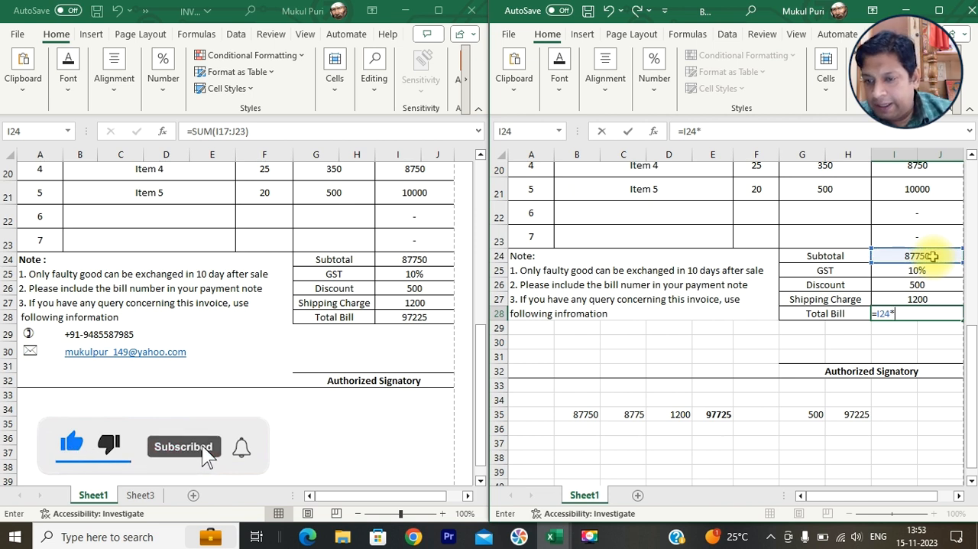
text(*)
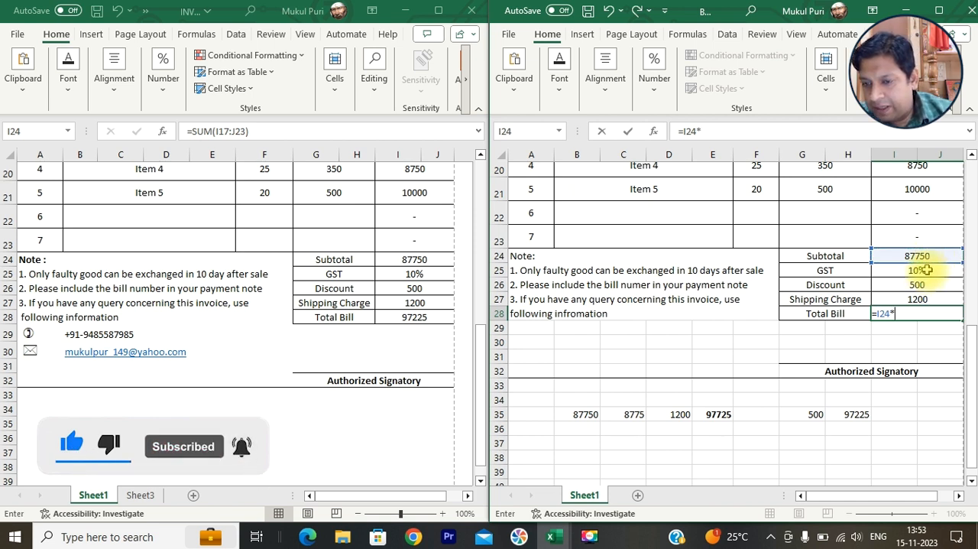
click(926, 270)
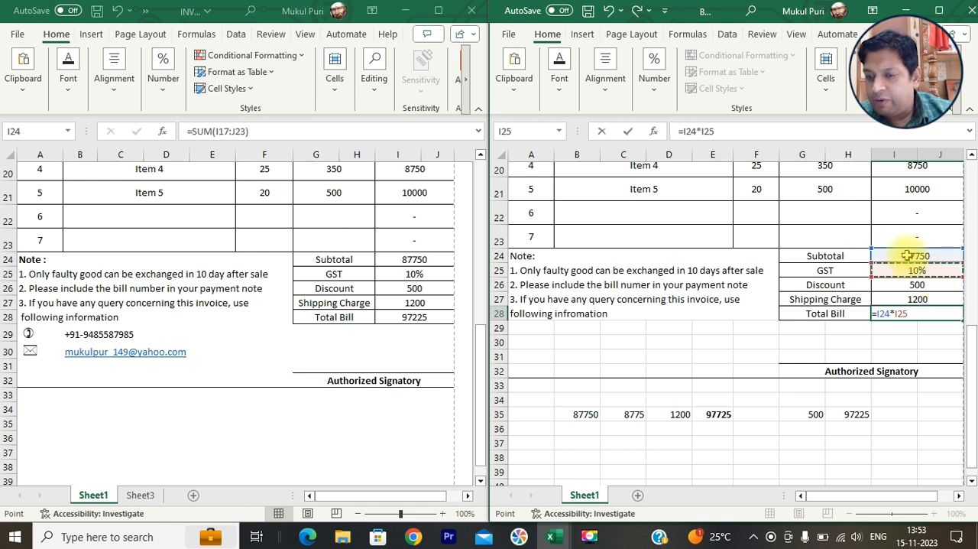
text())
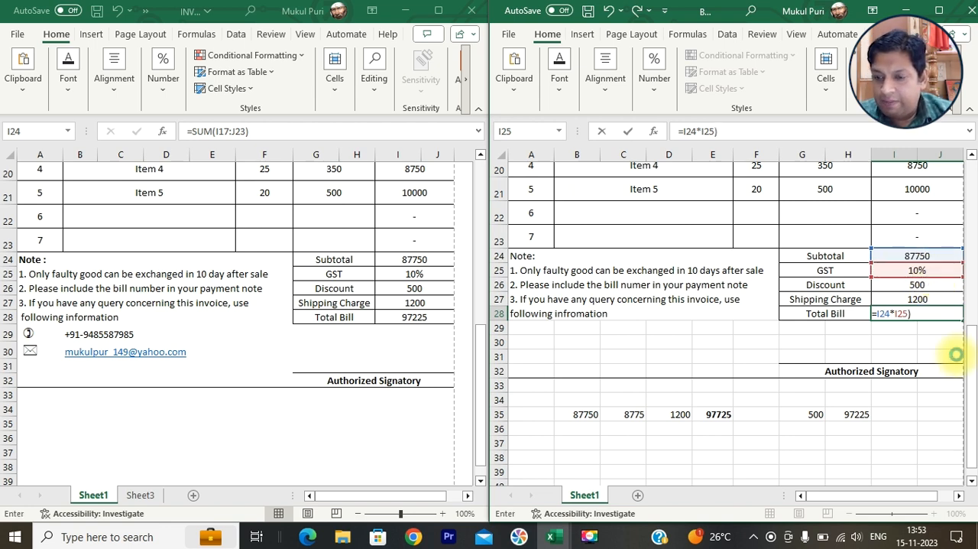
- Correct the Total Bill formula to =I24+(I24*I25) so that it adds the GST to the subtotal
key(Return)
key(Tab)
key(Return)
key(Return)
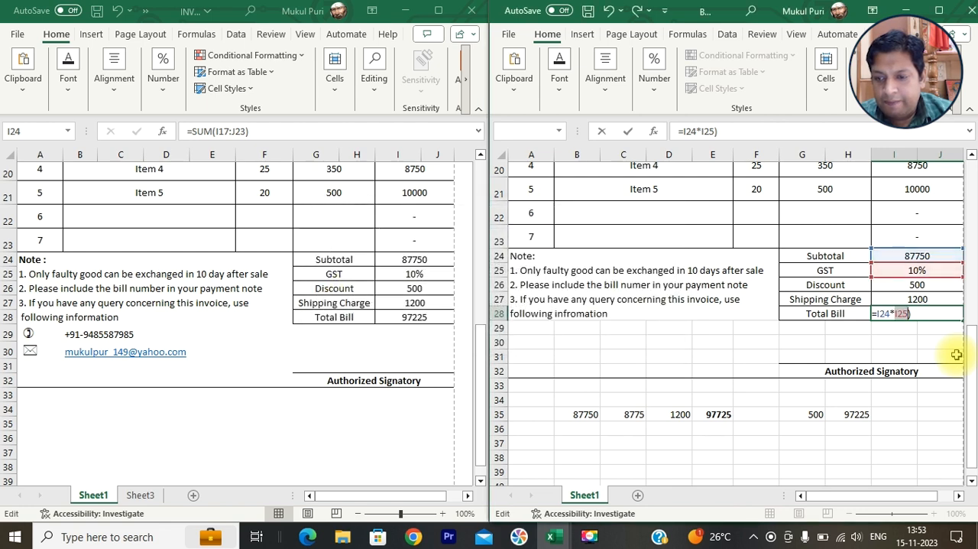
key(Left)
key(Left)
key(Right)
key(Right)
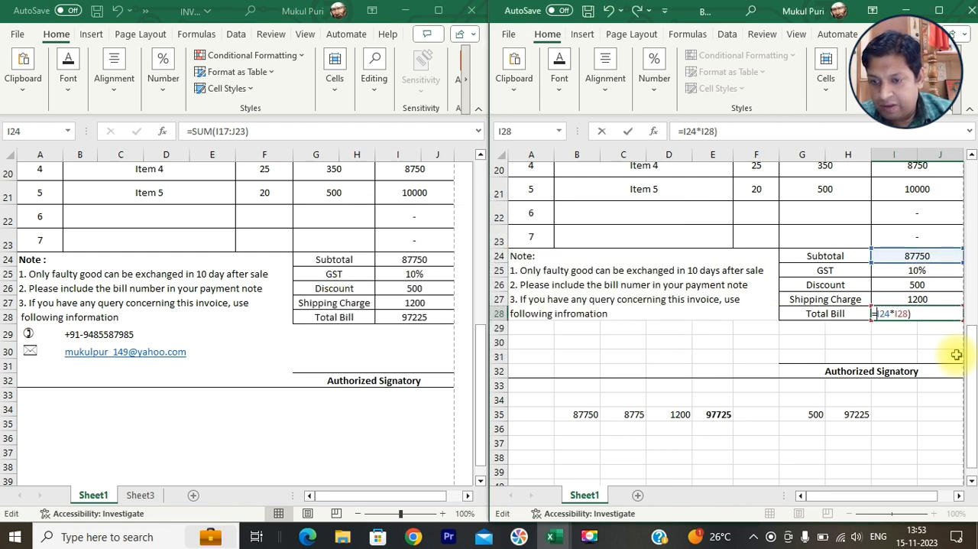
text(()
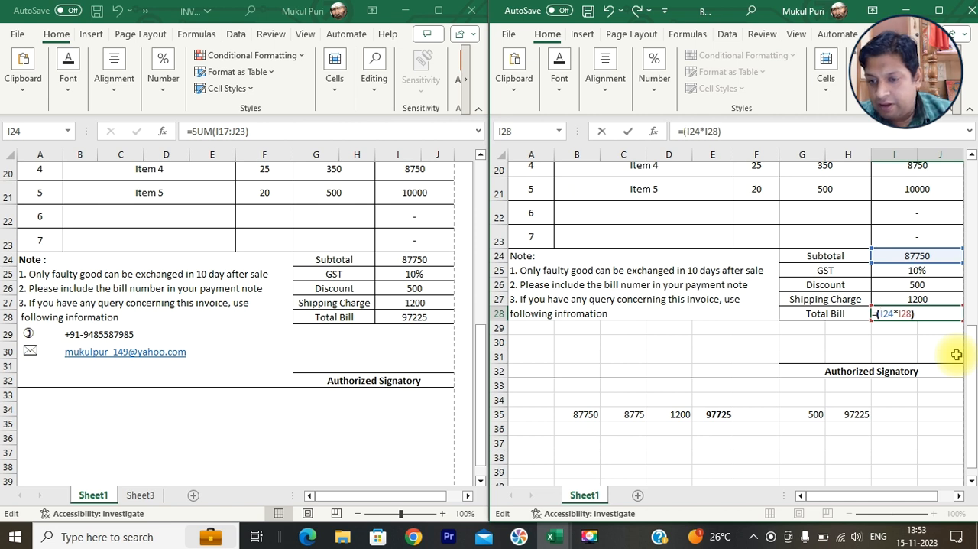
text(i24+)
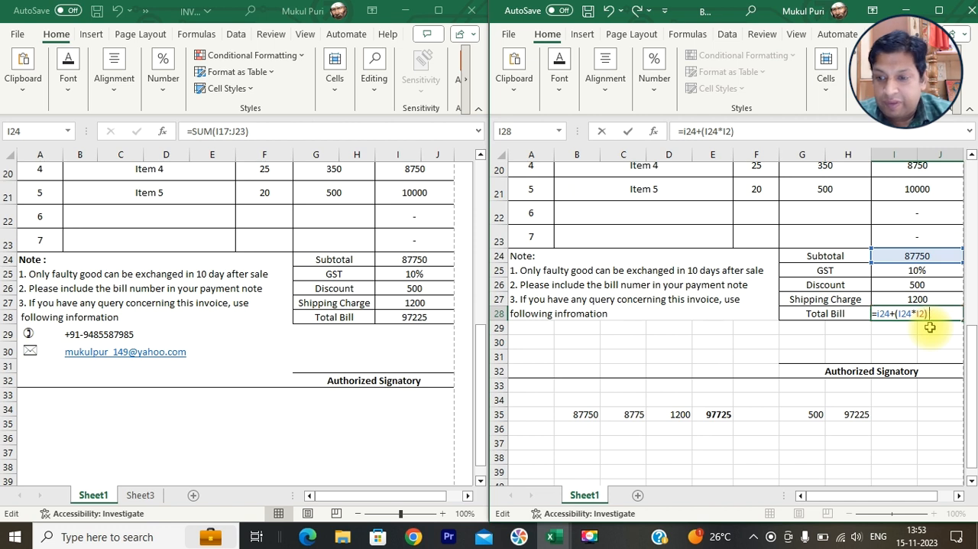
text(5)
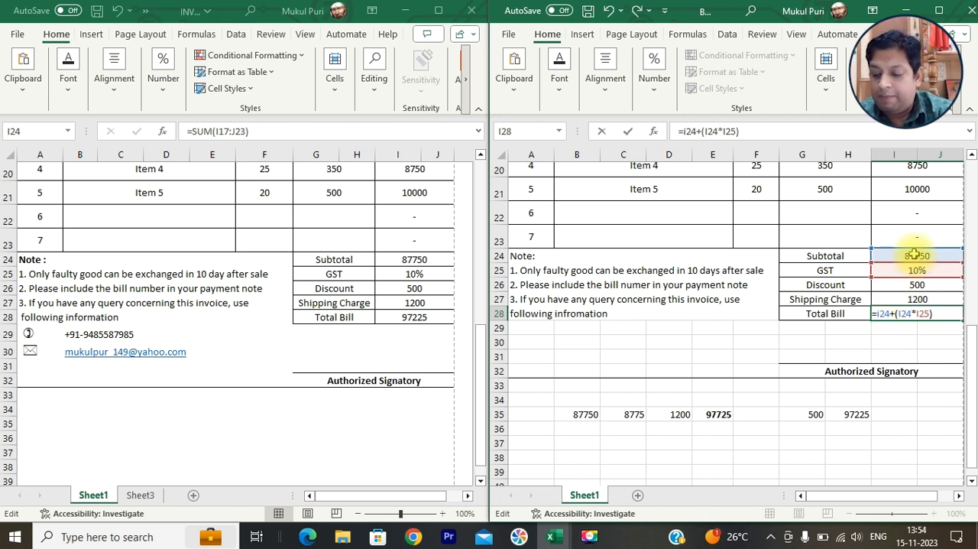
key(Return)
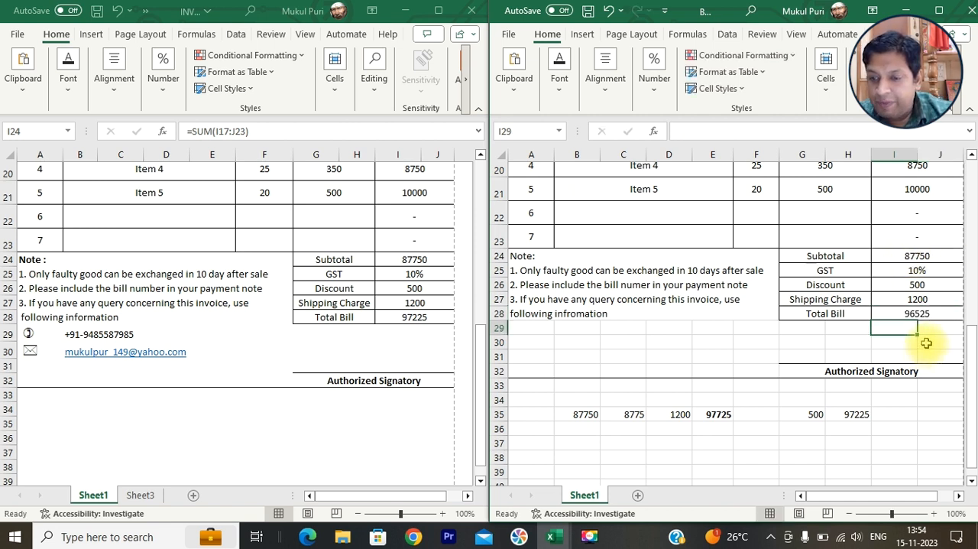
- Extend the Total Bill formula to add the shipping charge from I27
click(924, 313)
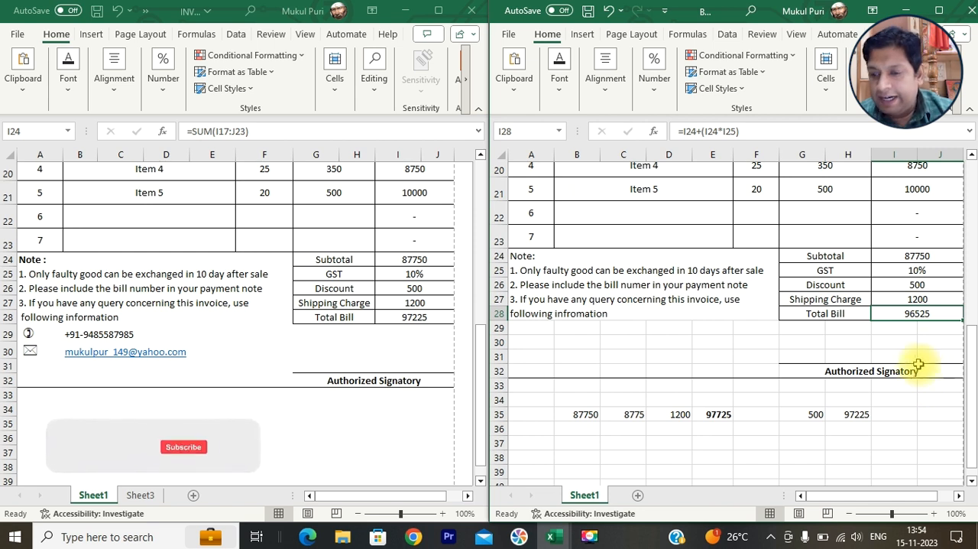
click(779, 131)
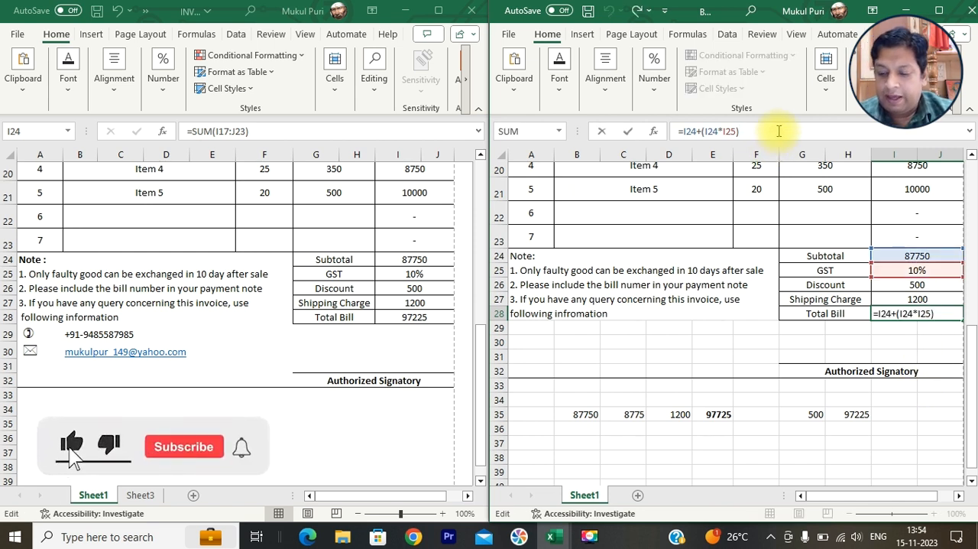
text(+)
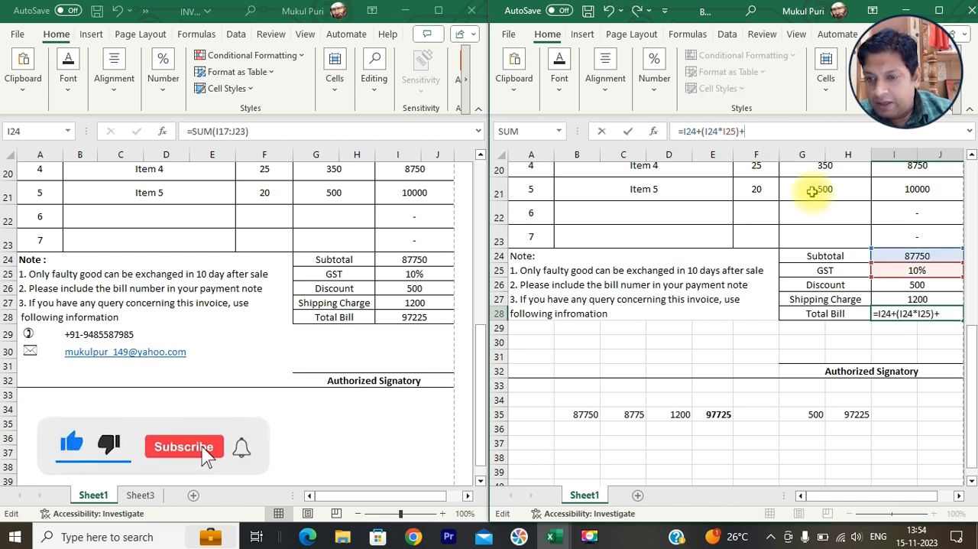
click(902, 299)
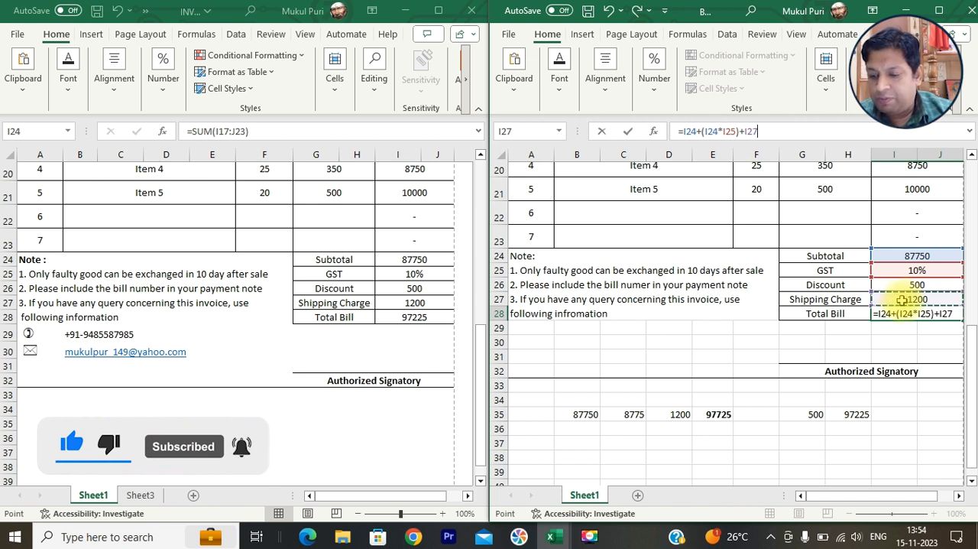
key(Return)
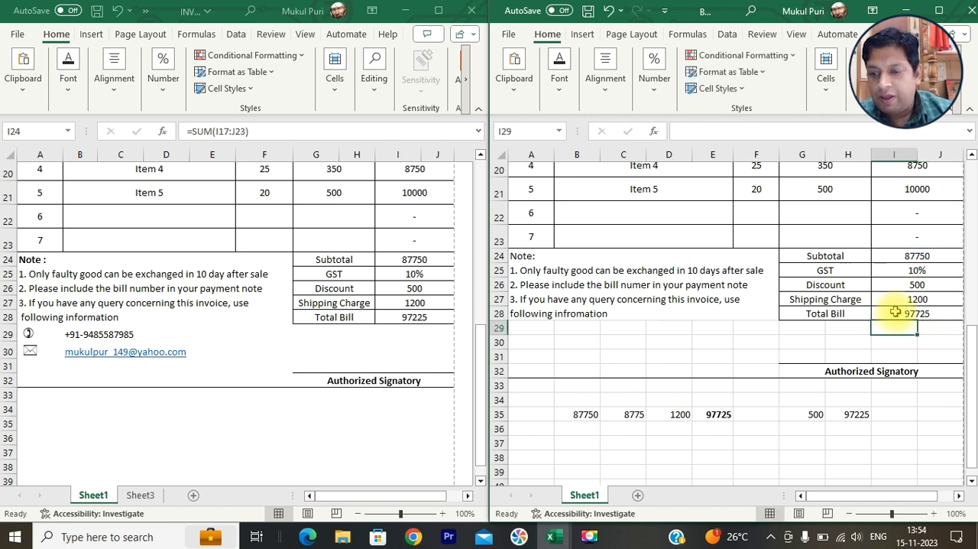
- Subtract the discount in I26 at the end of the Total Bill formula
click(896, 314)
click(792, 131)
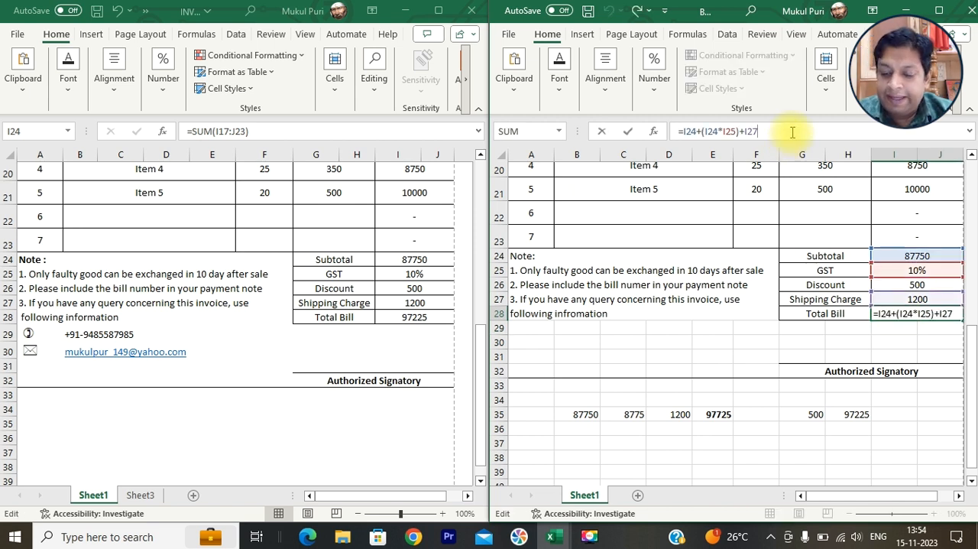
click(906, 285)
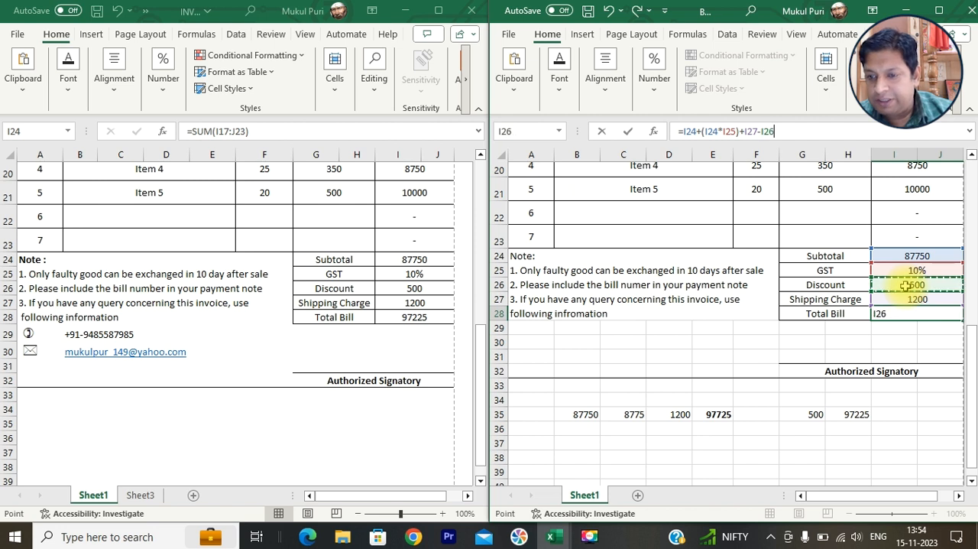
key(Return)
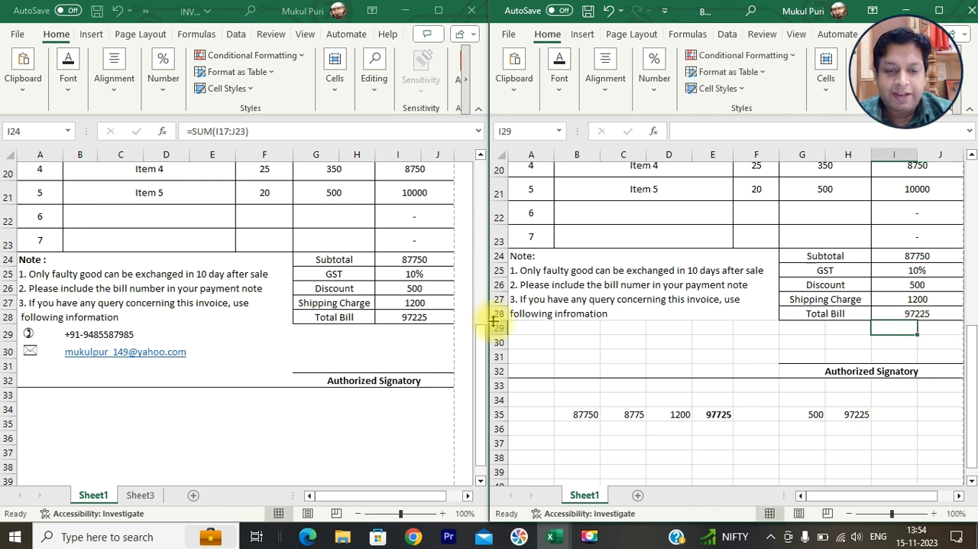
- Clear the trial calculation from cells B35:H36 below the invoice
drag(566, 413, 850, 437)
key(Delete)
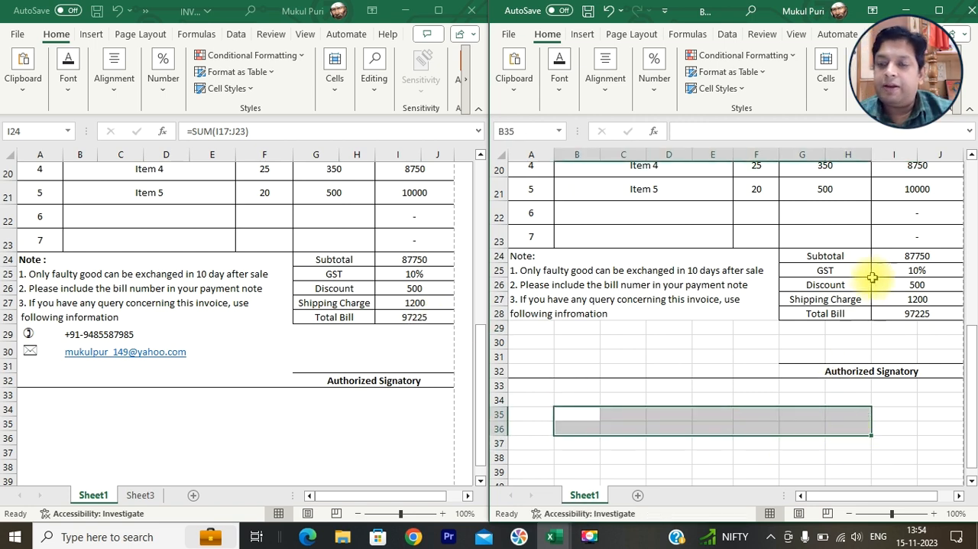
- Set Item 1's price to 1000 and fill the prices down to Item 5 as a series from 1001 to 1004
scroll(909, 283, up, 2)
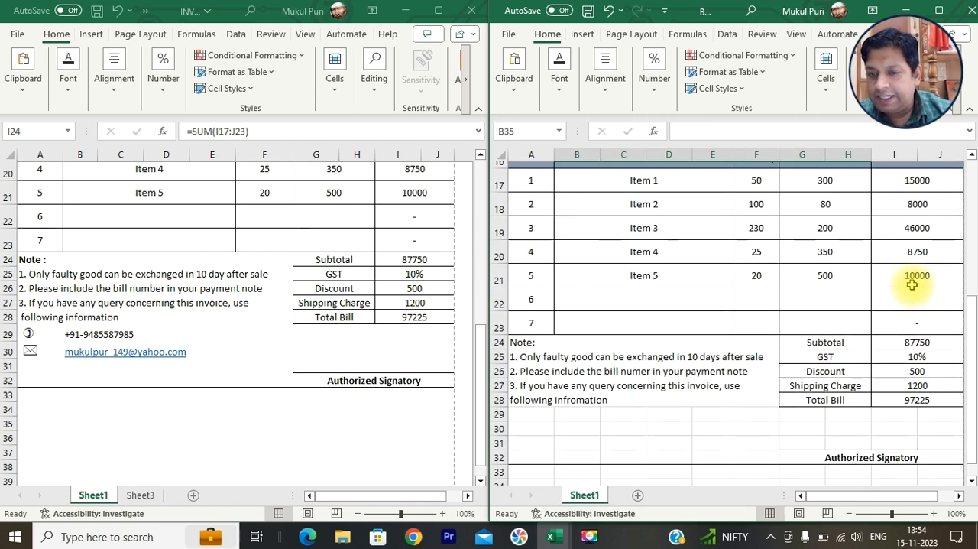
click(825, 223)
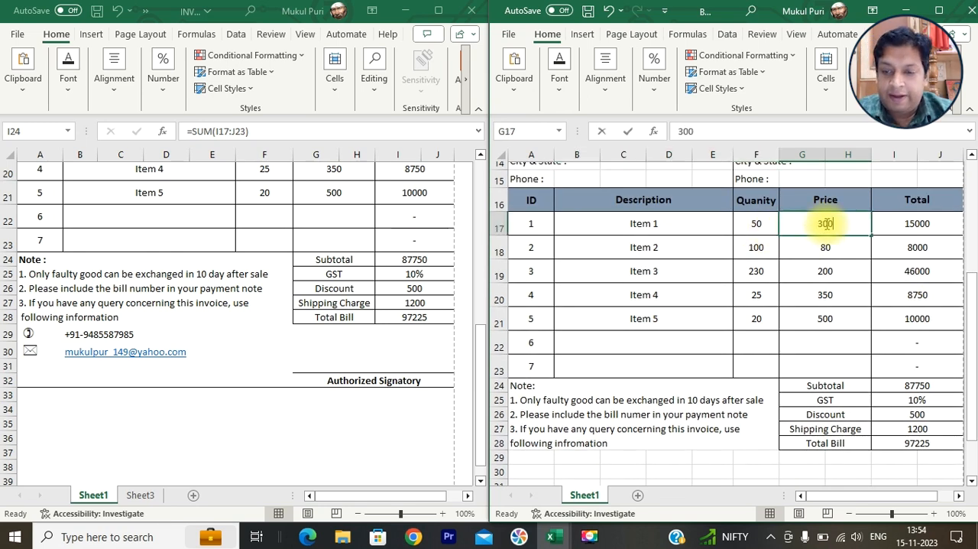
text(1000)
key(Return)
click(825, 223)
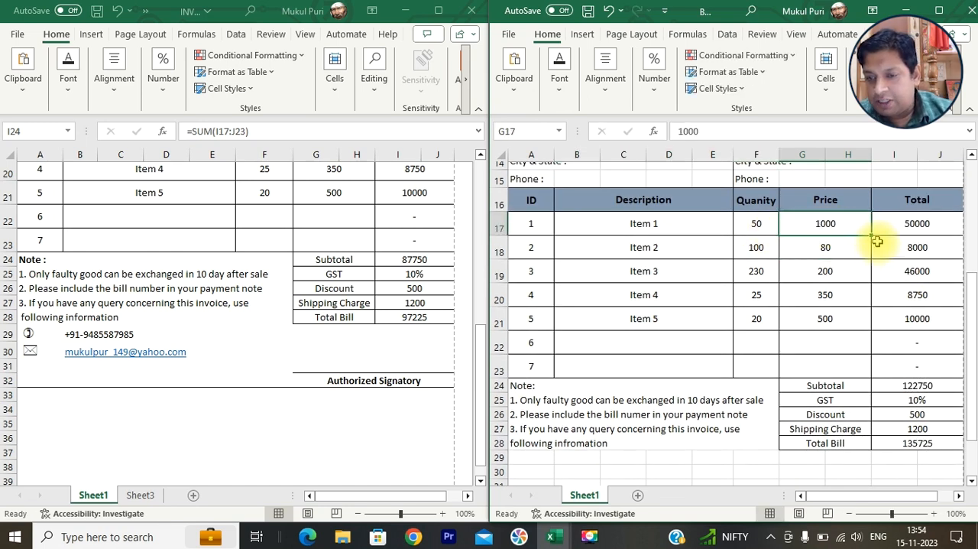
drag(870, 238, 861, 324)
- Fill Item 1's quantity of 50 down to Items 2 through 5
click(755, 225)
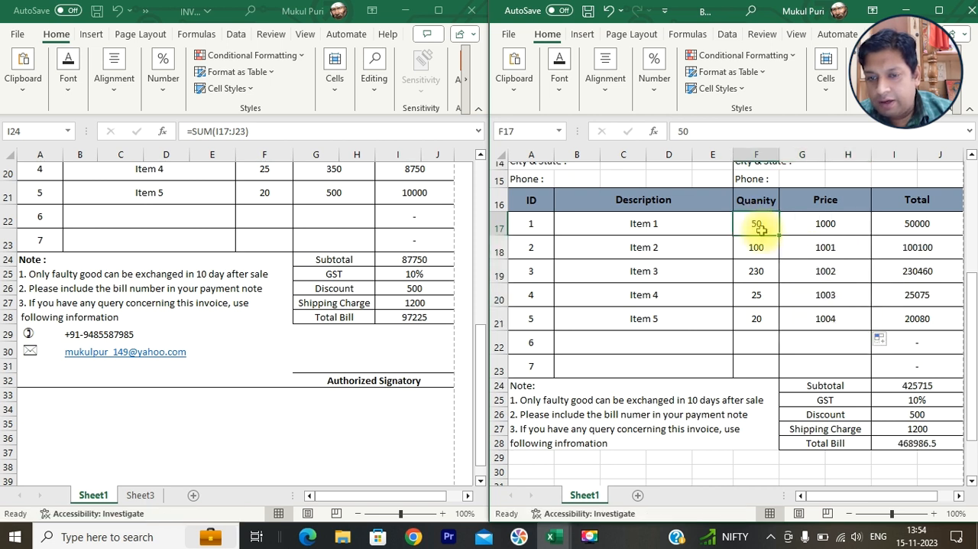
double_click(779, 235)
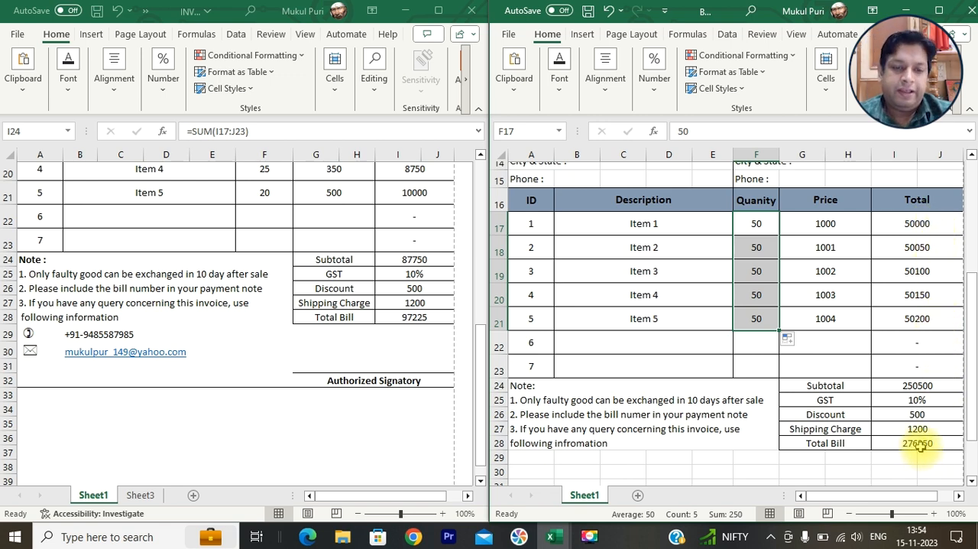
- Compare the item quantities and prices with those in the finished invoice workbook
scroll(634, 255, up, 3)
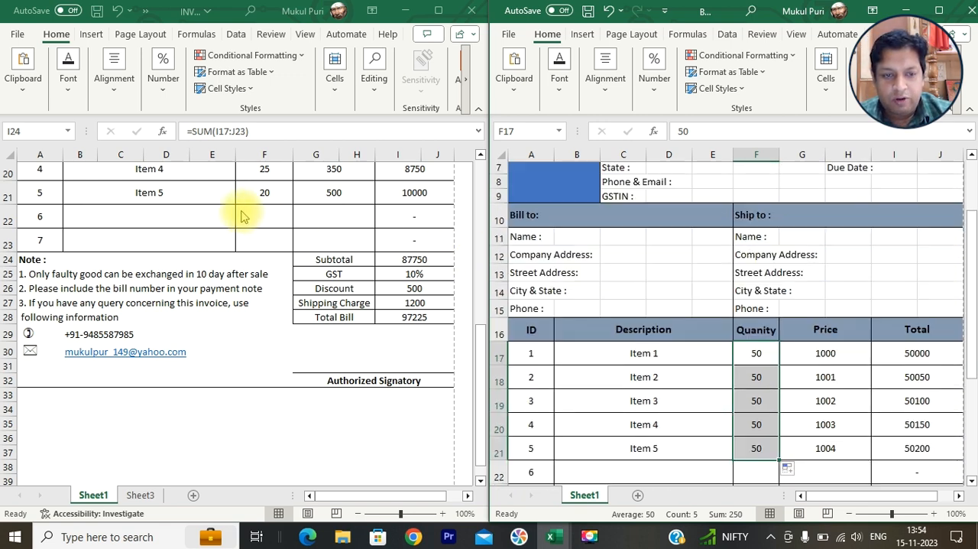
scroll(246, 218, down, 2)
scroll(287, 287, up, 1)
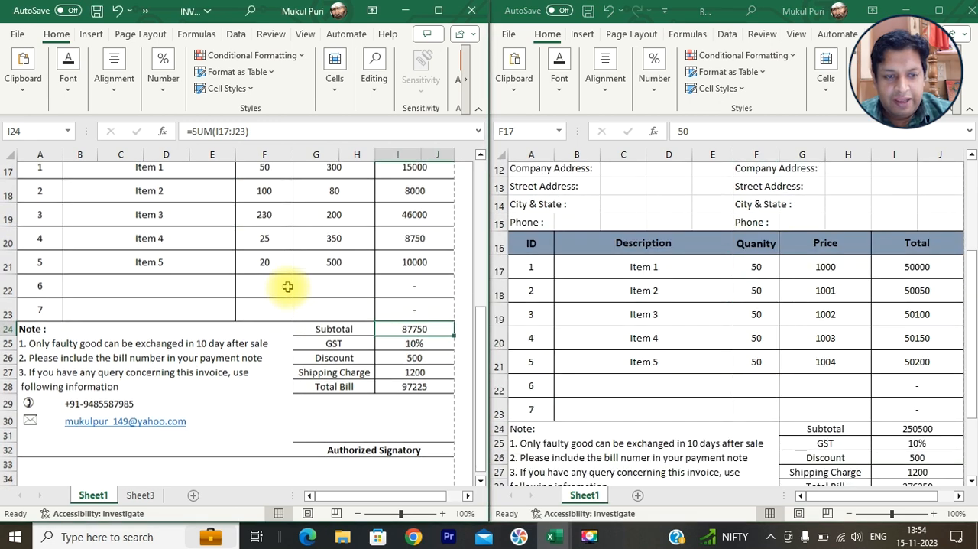
scroll(287, 287, up, 1)
click(765, 288)
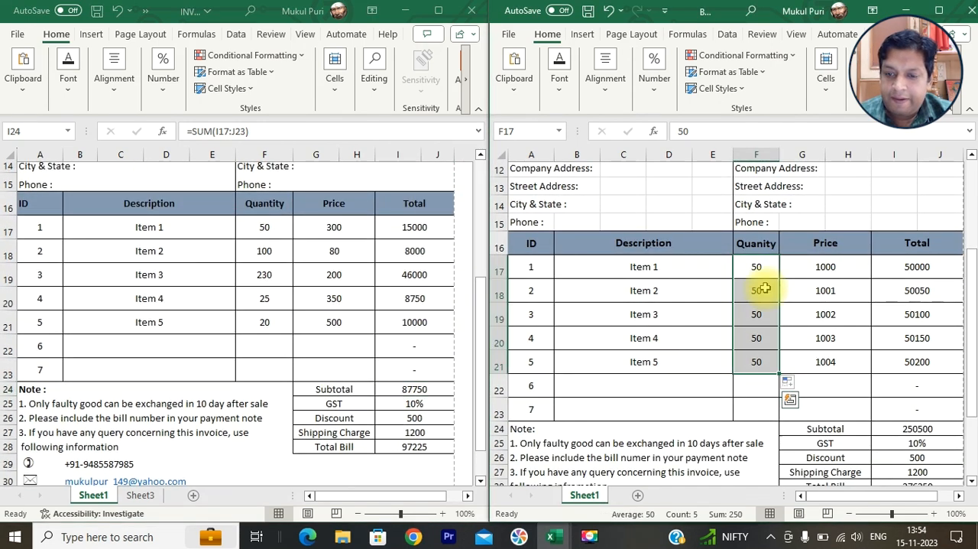
- Set the quantities of Items 2 through 5 to 100, 230, 25 and 20
click(765, 288)
text(100)
key(Return)
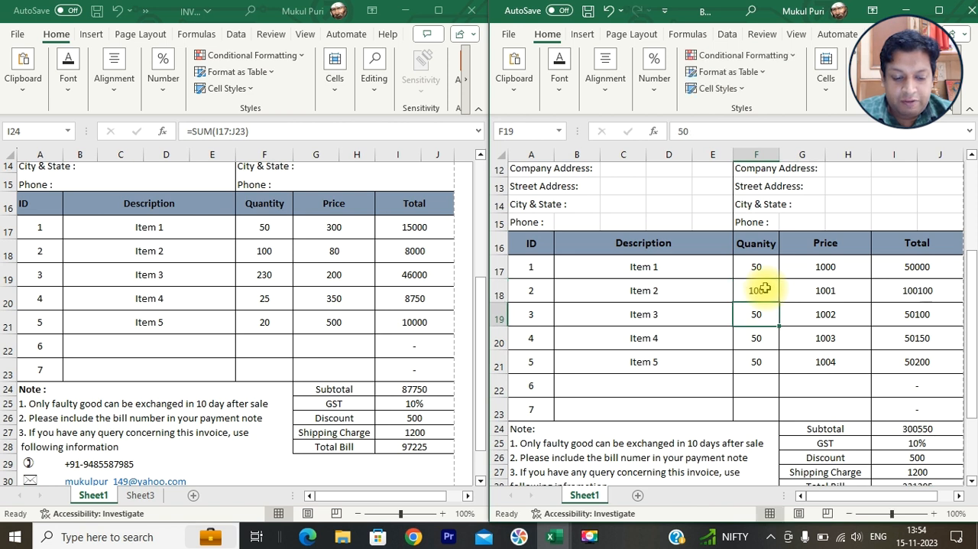
text(230)
key(Return)
text(25)
key(Return)
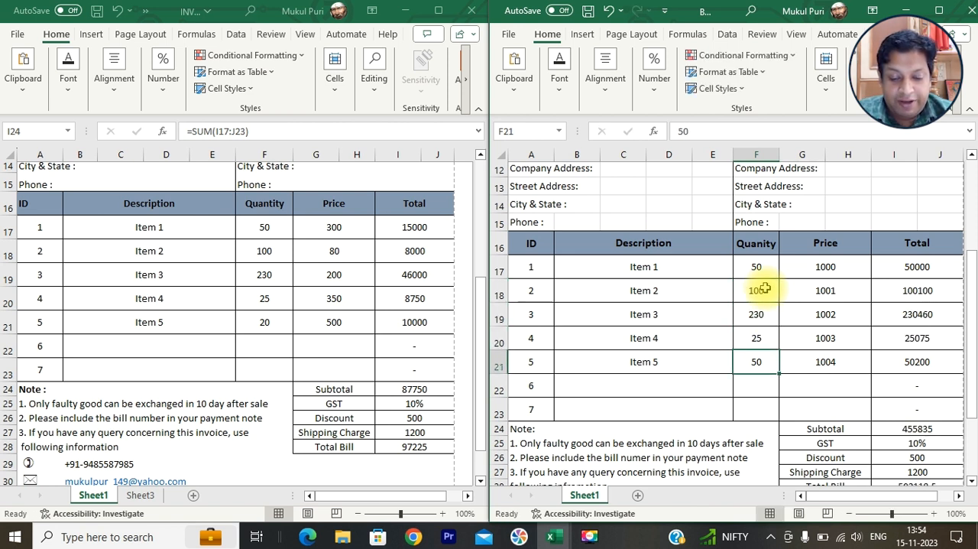
text(20)
key(Return)
- Set the prices of Items 1 through 5 to 300, 80, 200, 350 and 500
click(812, 272)
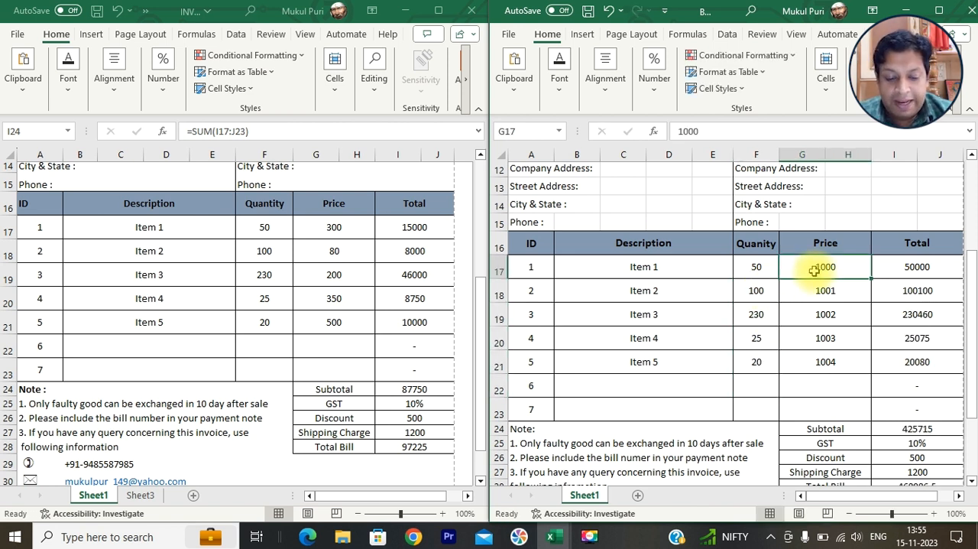
double_click(812, 271)
key(BackSpace)
key(BackSpace)
key(BackSpace)
key(BackSpace)
text(300)
key(Return)
text(80)
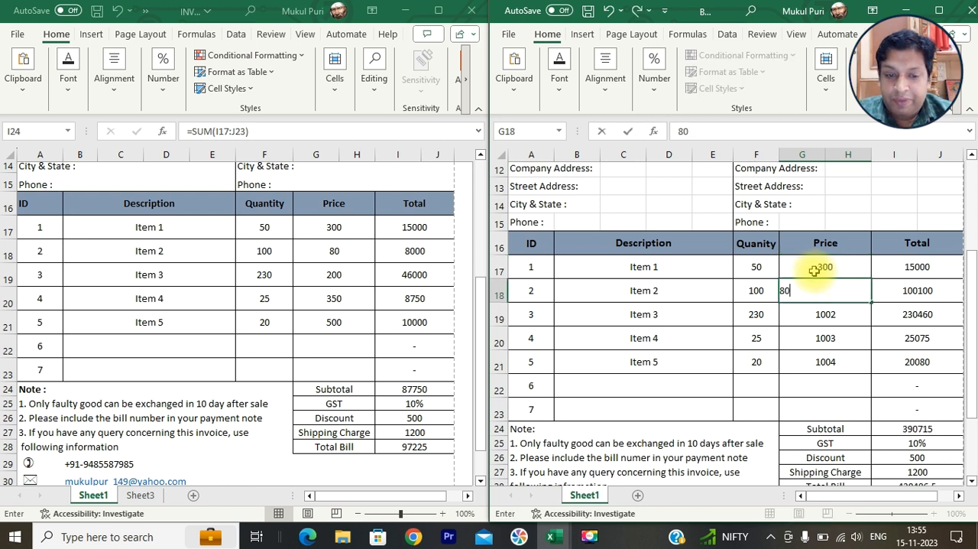
key(Return)
text(200)
key(Return)
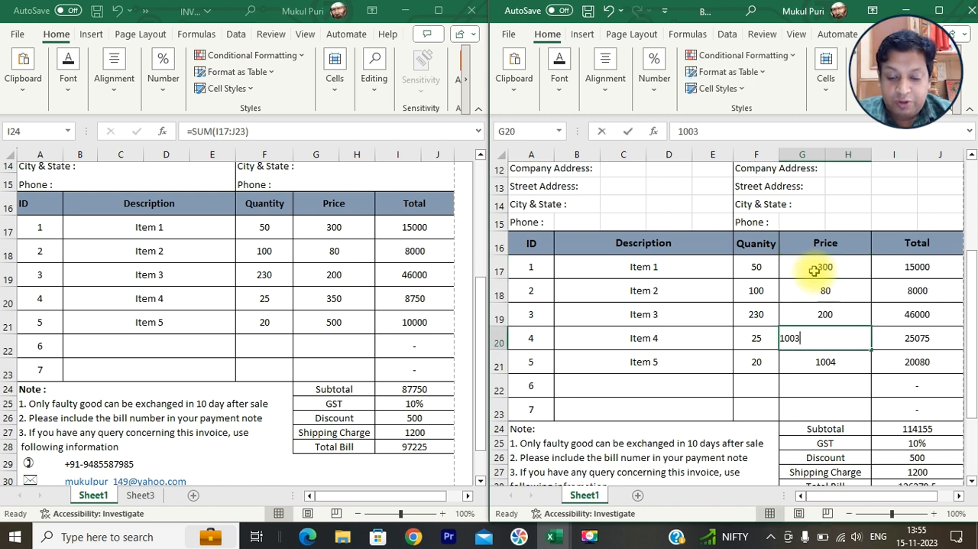
text(350)
key(Return)
text(500)
key(Return)
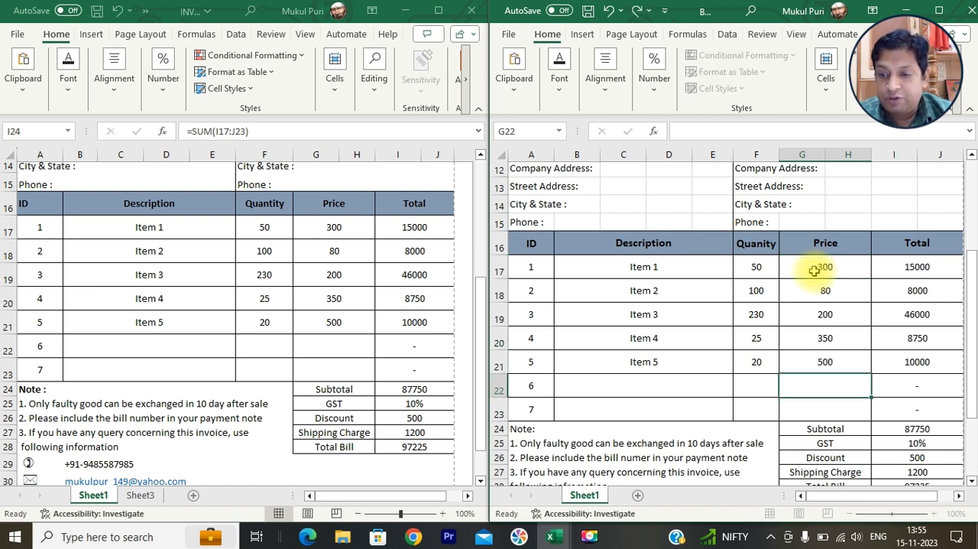
- Check the Total Bill formula in the rebuilt invoice and view the invoice page in print preview
scroll(945, 332, down, 1)
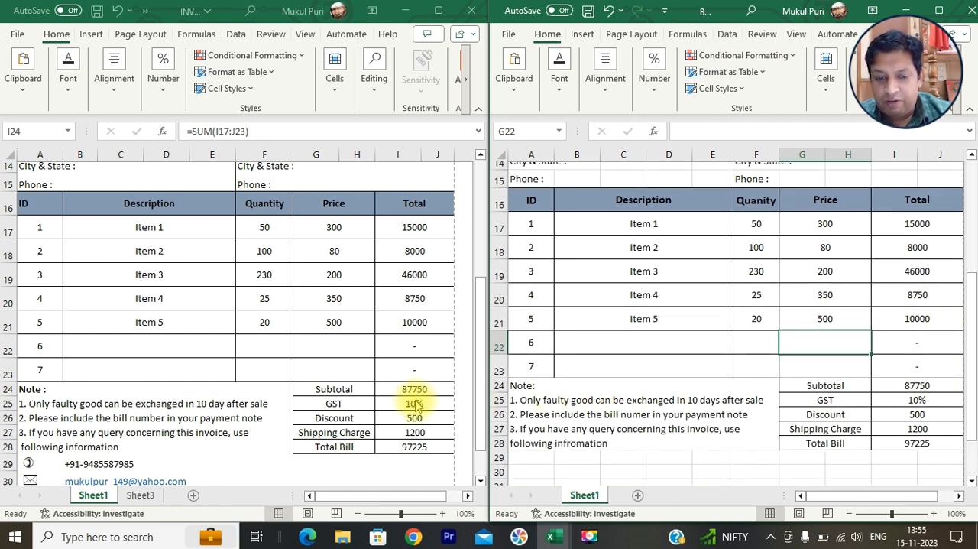
click(919, 444)
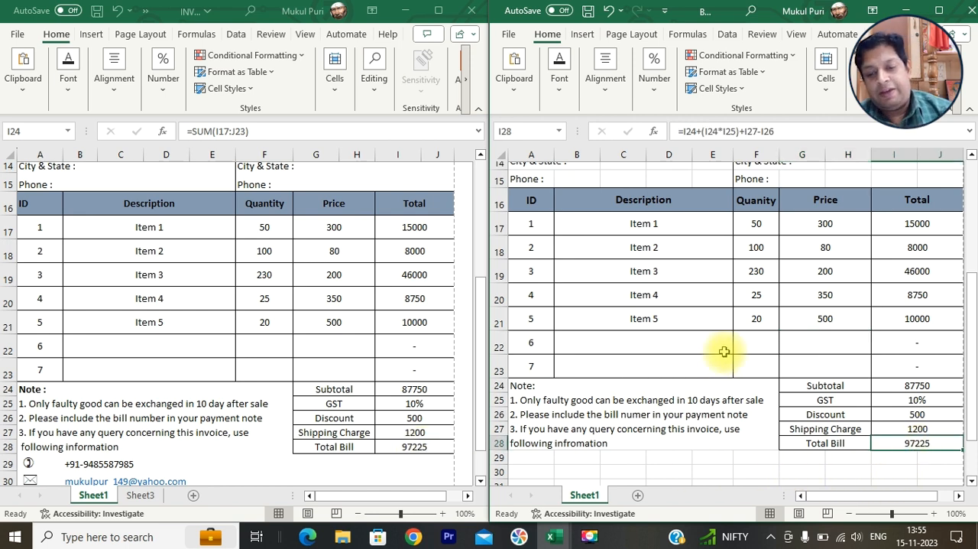
key(ctrl+p)
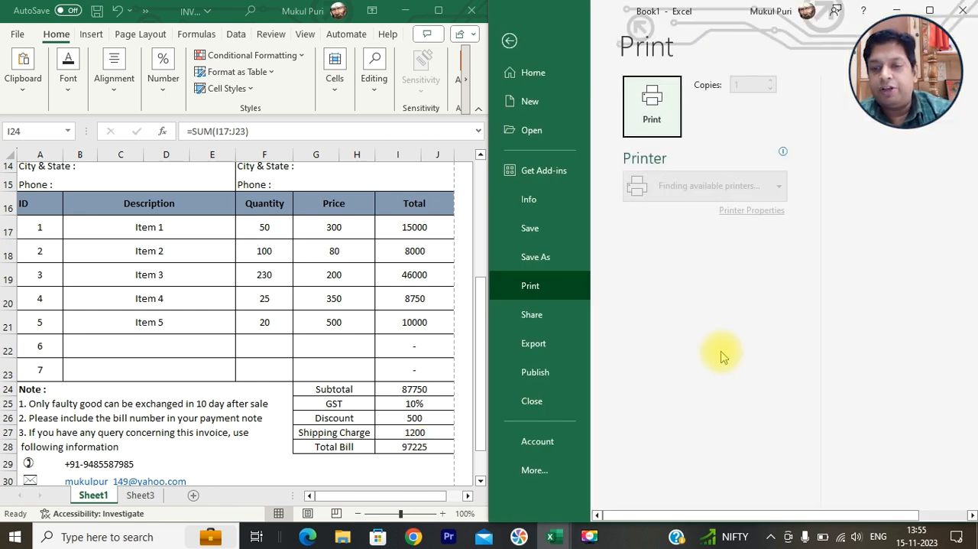
drag(756, 517, 789, 517)
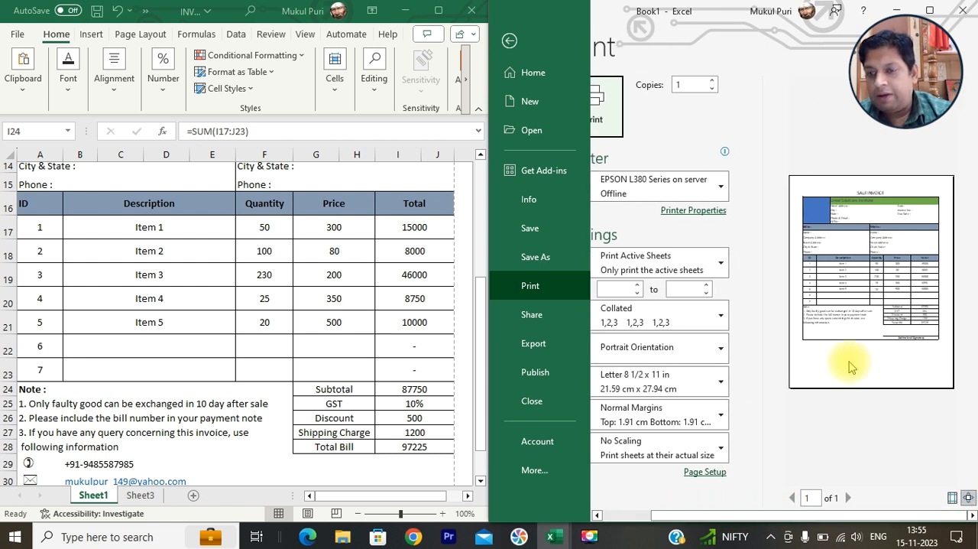